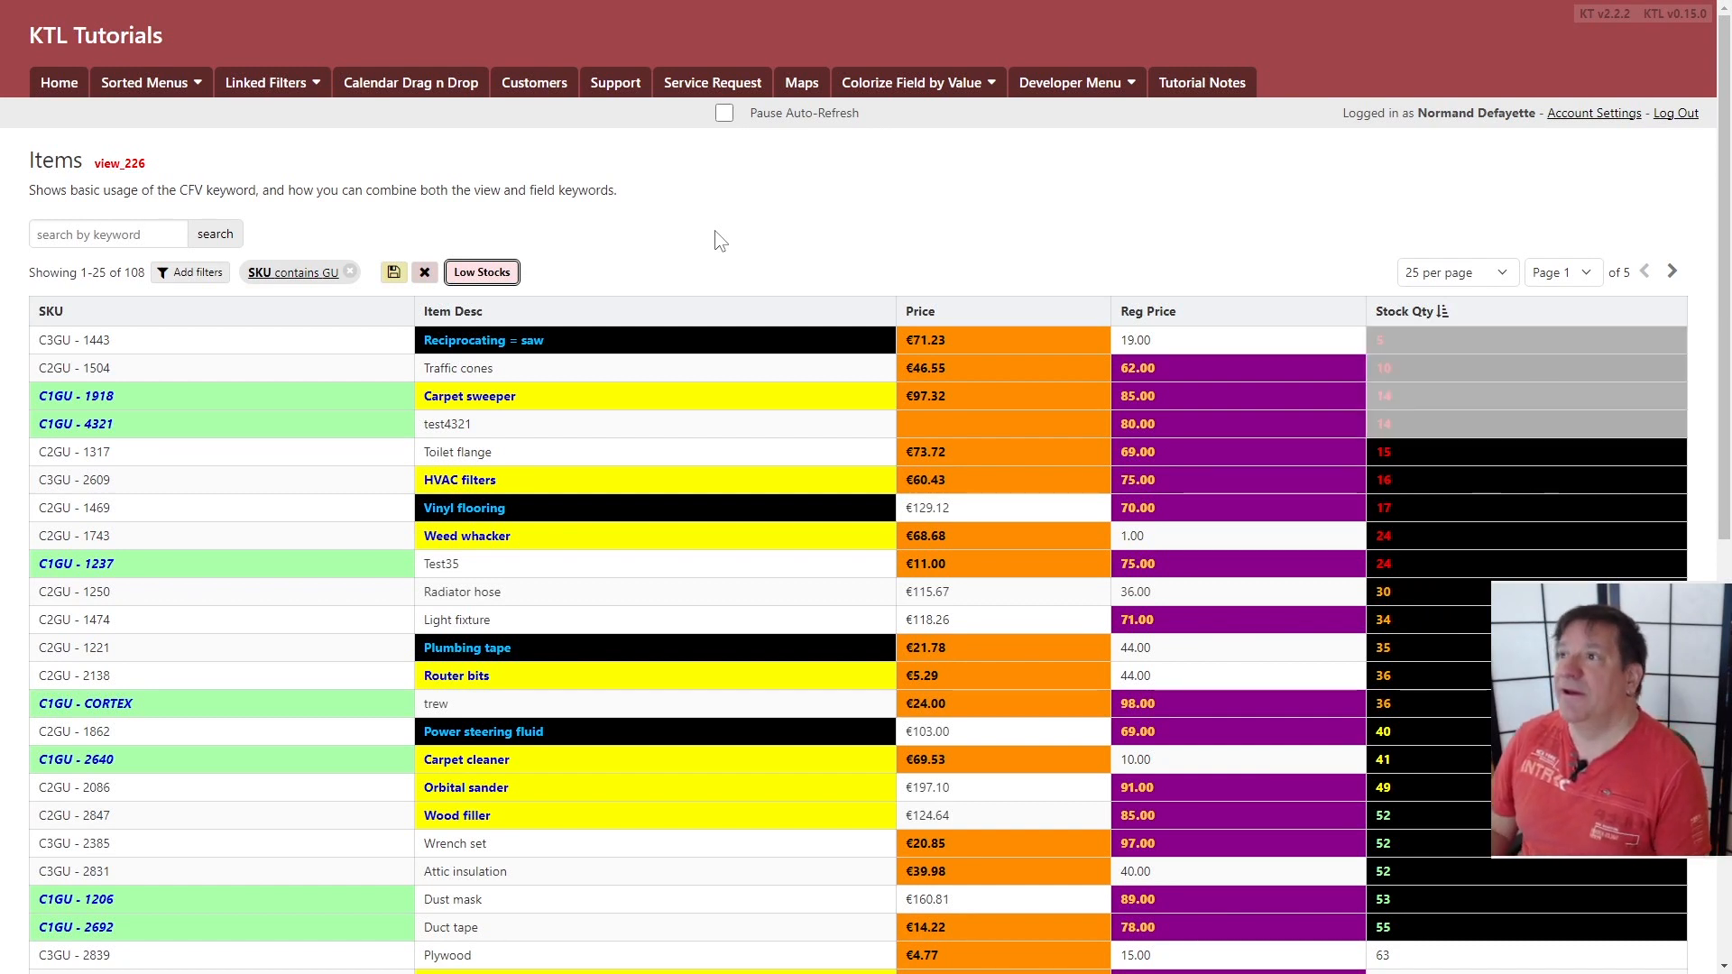
Switch to the Knack-Toolkit-Library repository on GitHub and skim its README from the introduction through the installation section
key("ctrl+Tab")
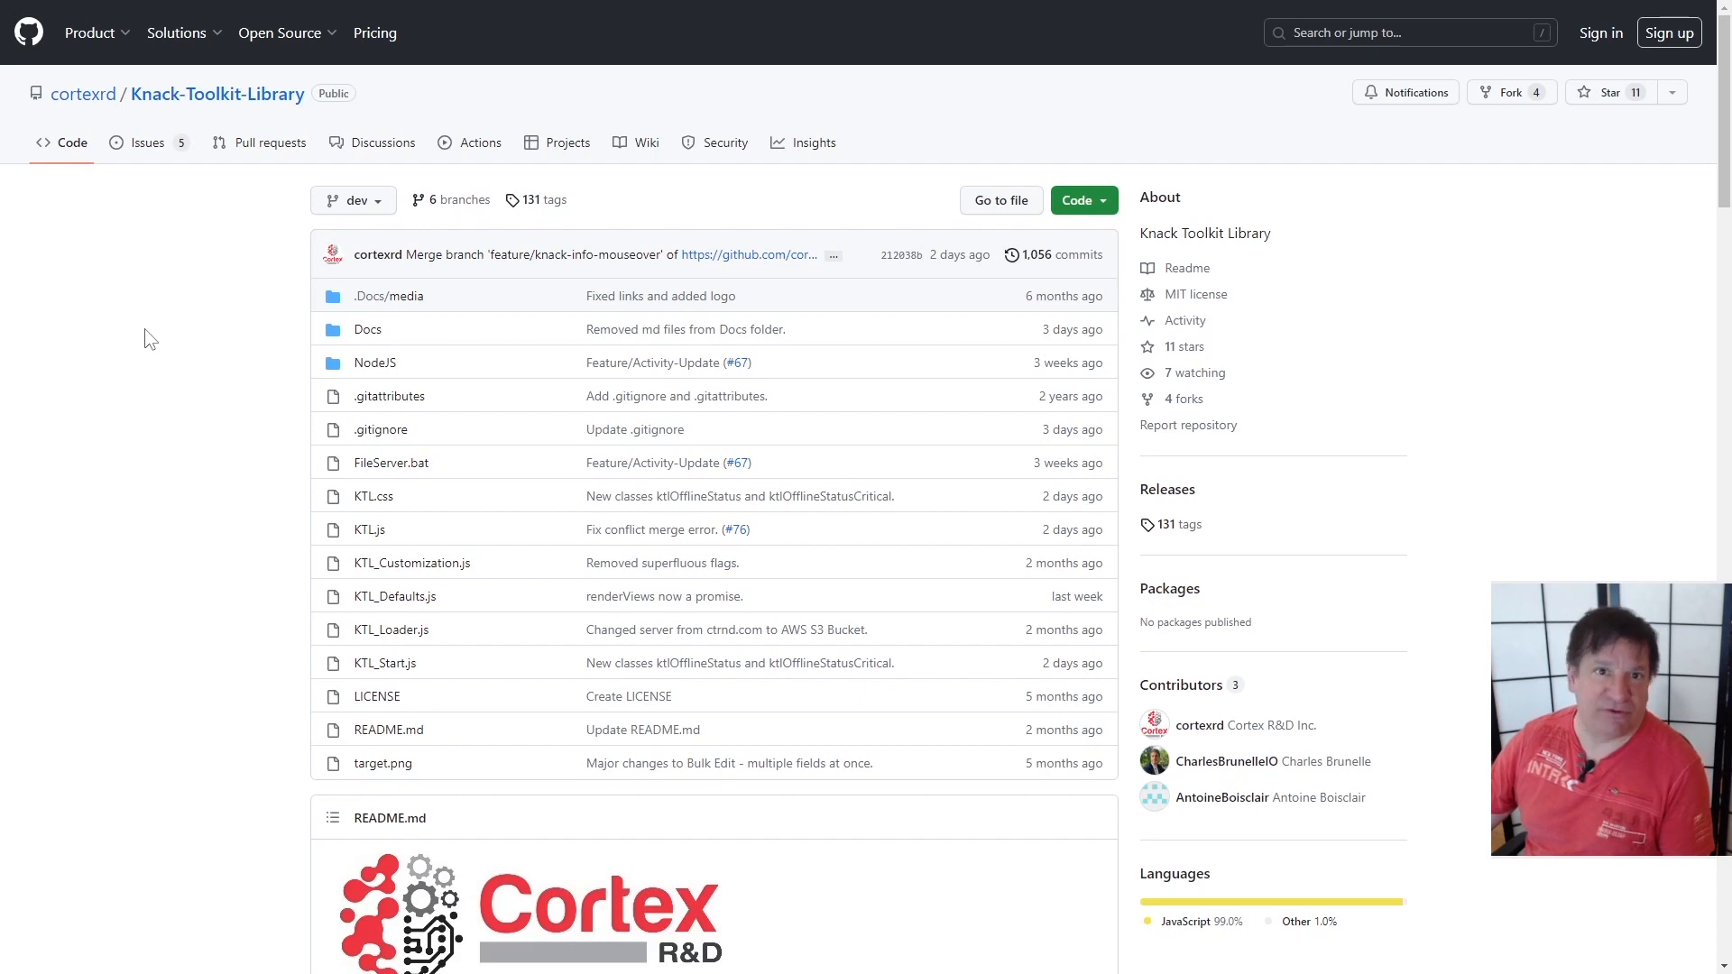
scroll(150, 339, "down", 20)
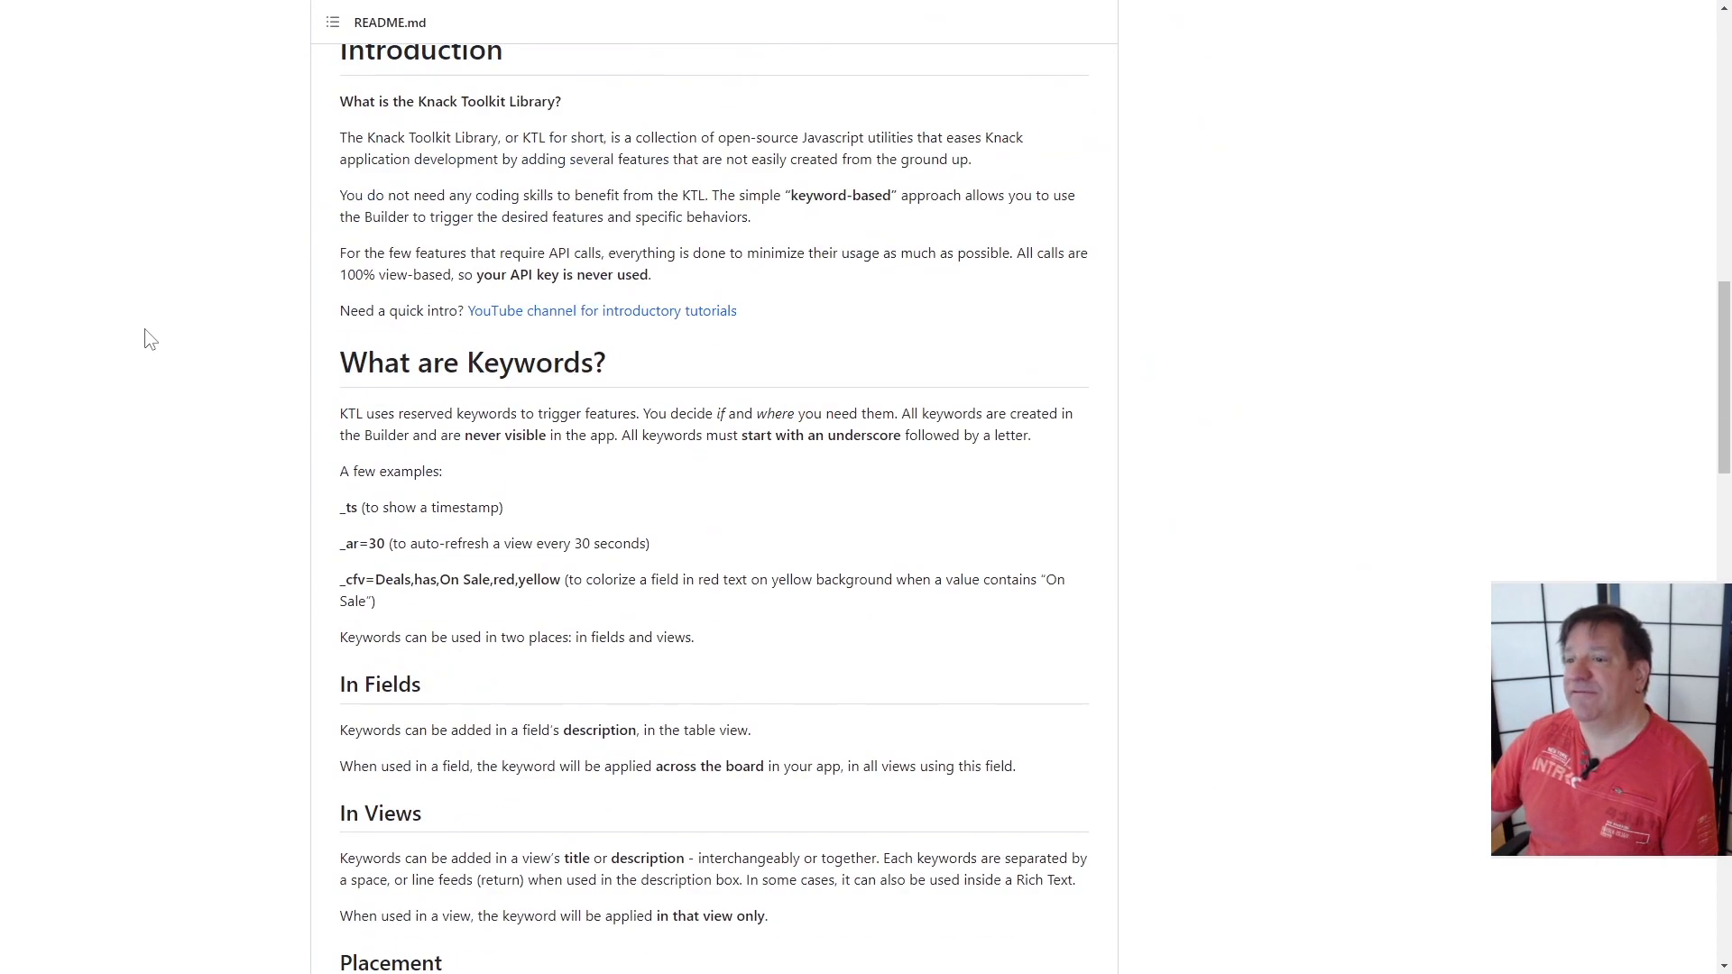
scroll(149, 339, "down", 5)
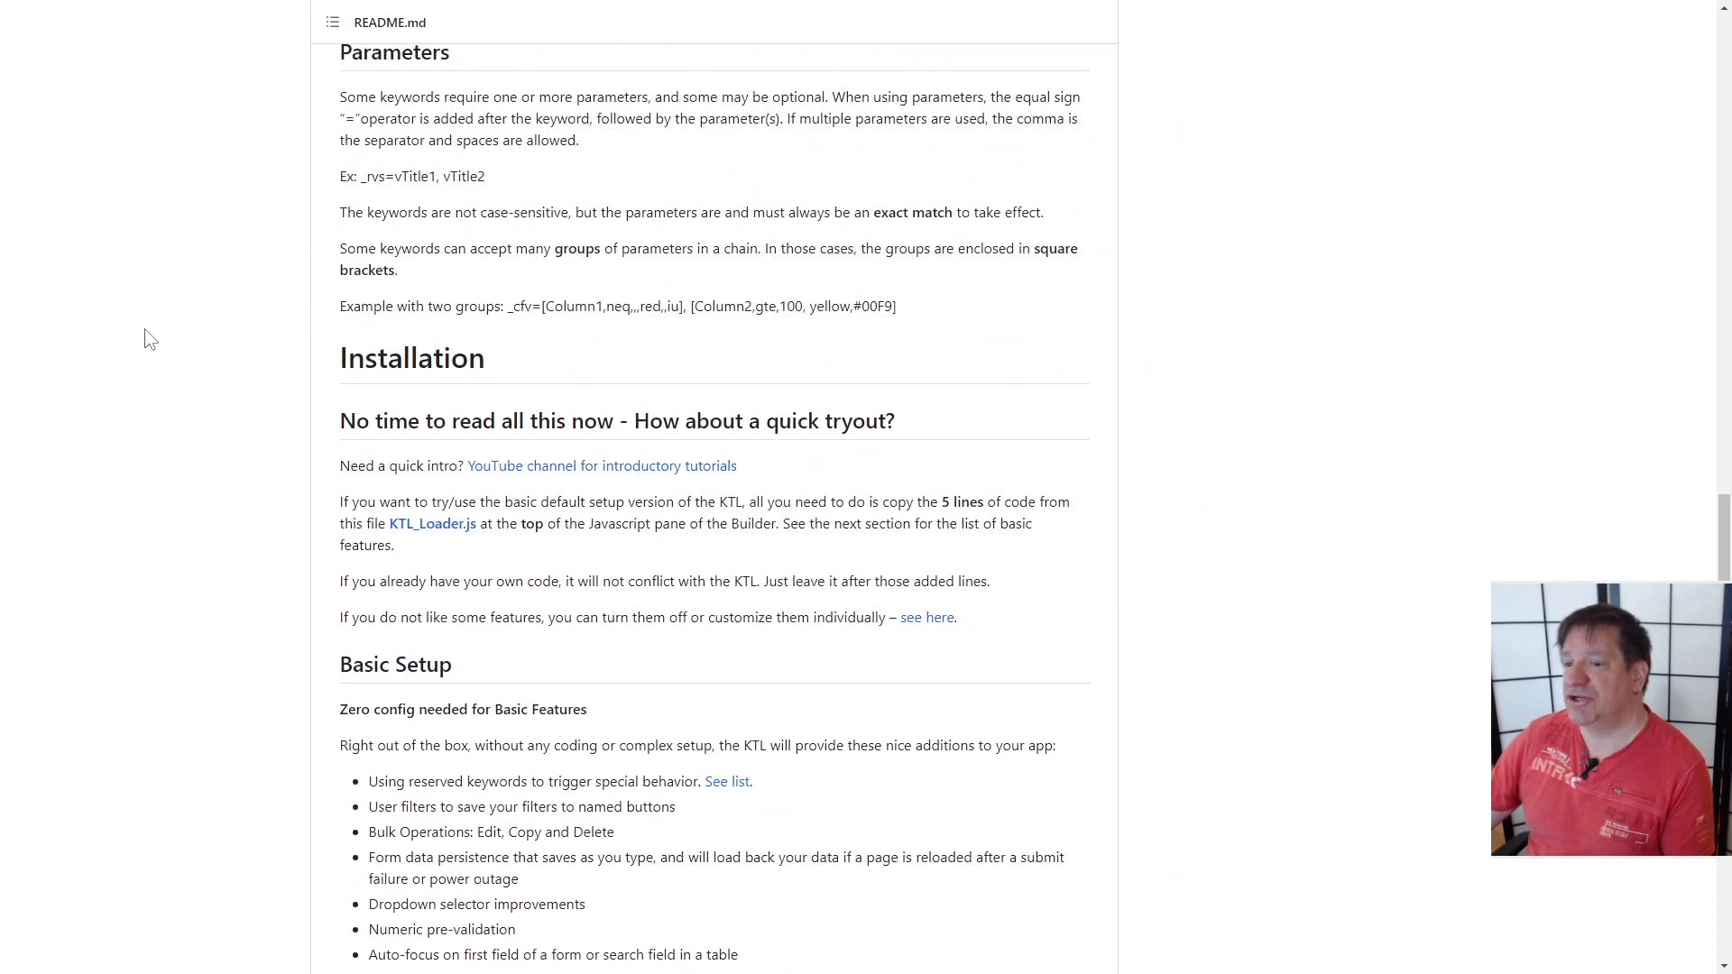
scroll(150, 340, "up", 20)
scroll(150, 339, "up", 7)
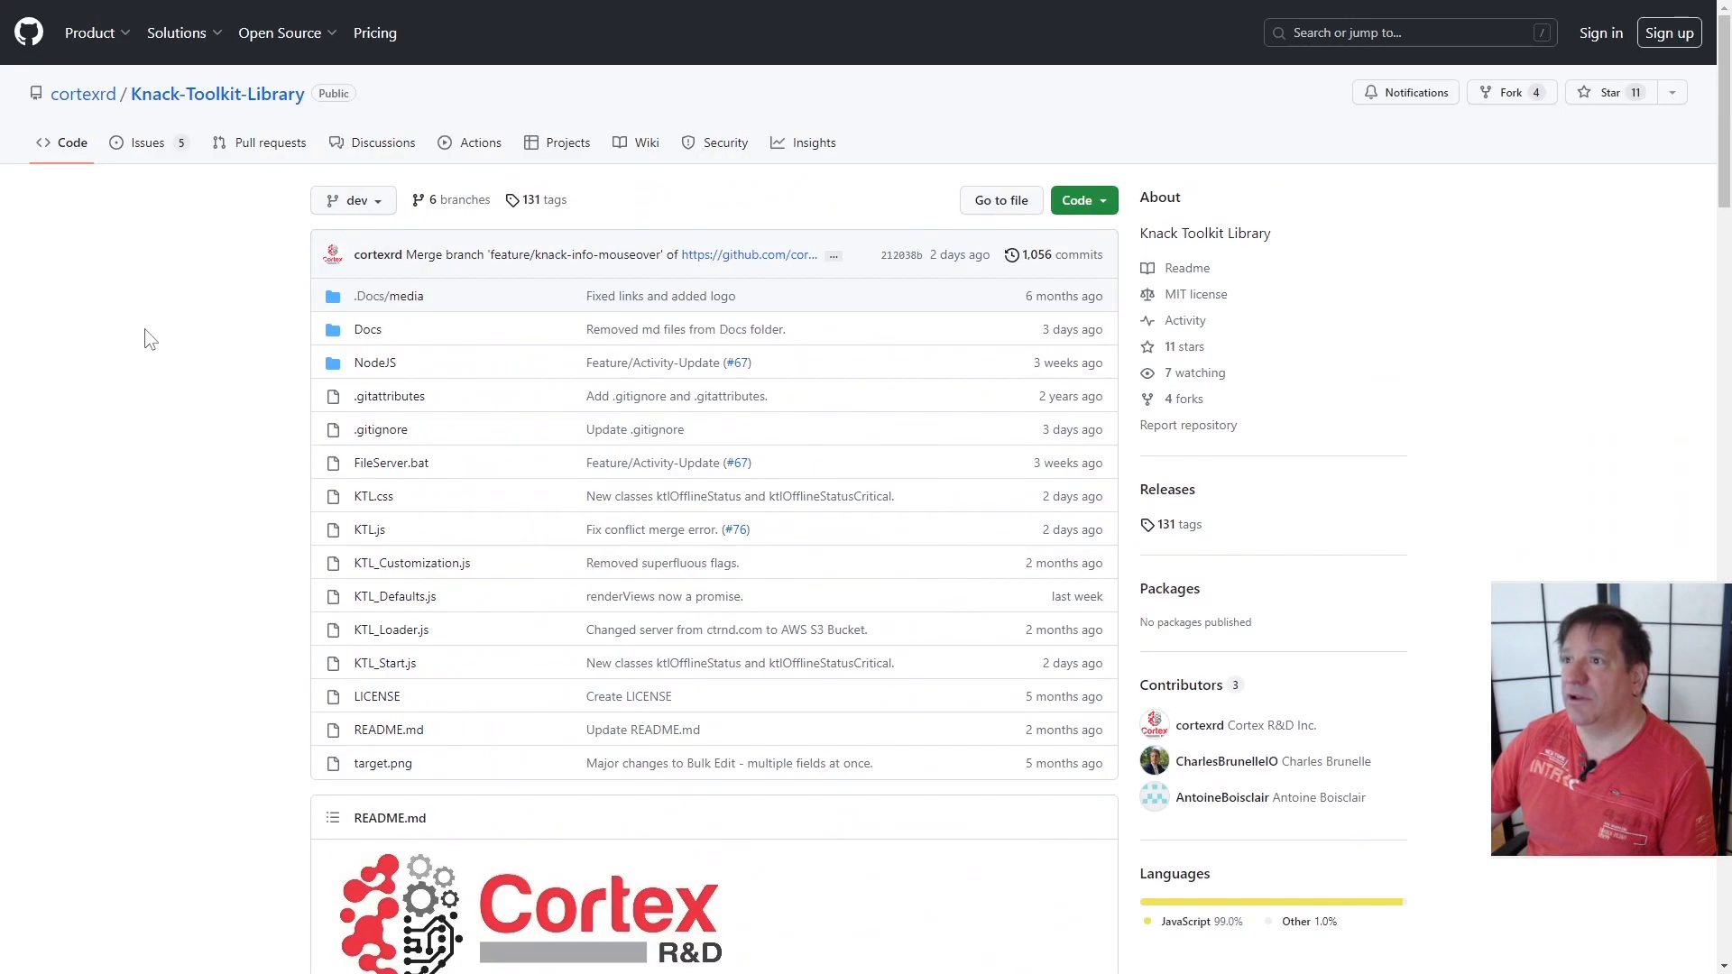
Open the Keywords page of the repository's wiki
left_click(642, 156)
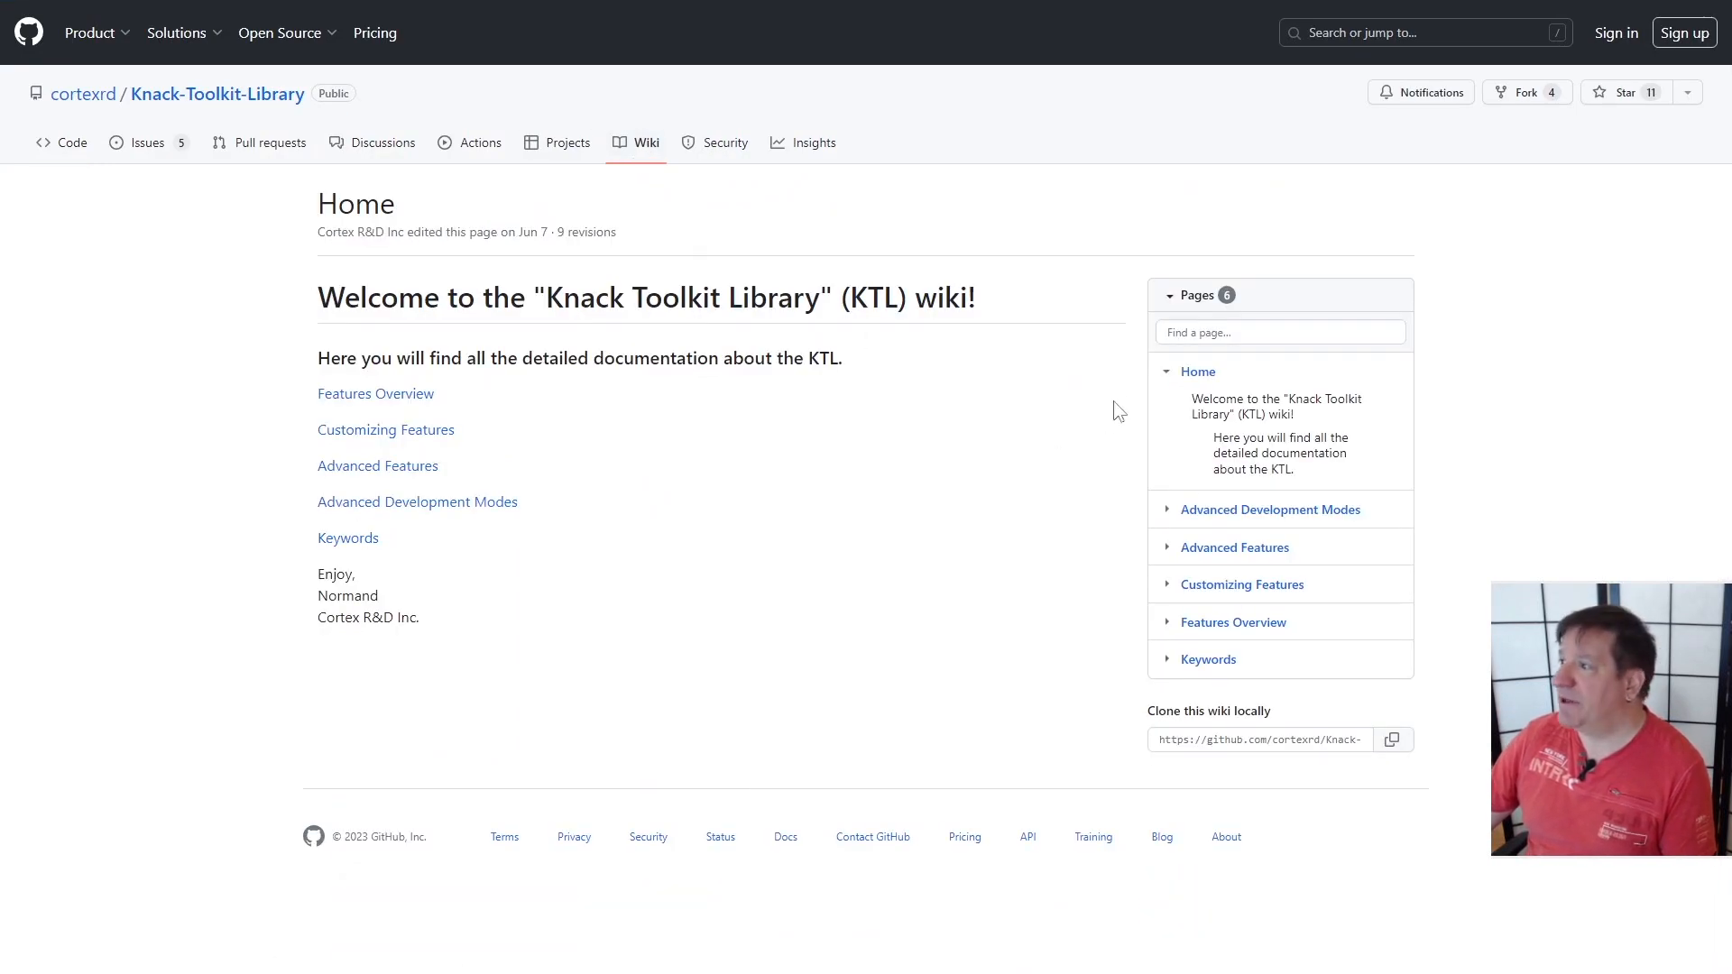
left_click(1172, 374)
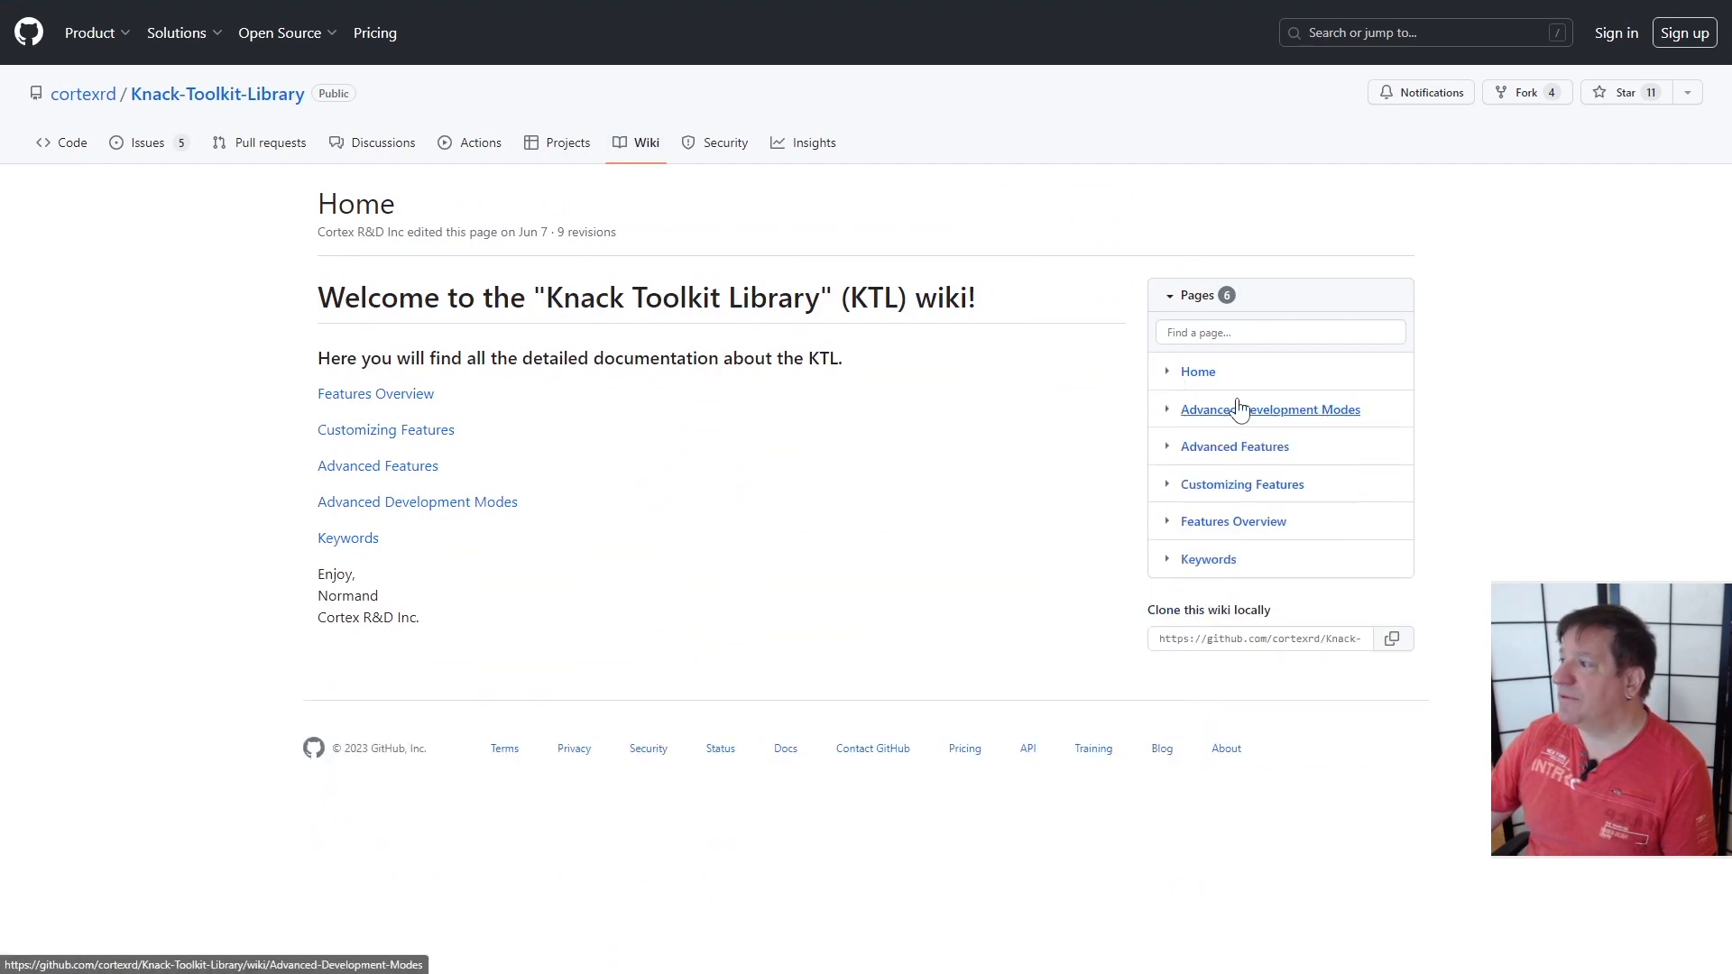
left_click(1205, 562)
Review the Keyword Parameters and Parameter Groups sections, highlighting each of the two bracketed groups in the _cfv example
scroll(1213, 469, "down", 4)
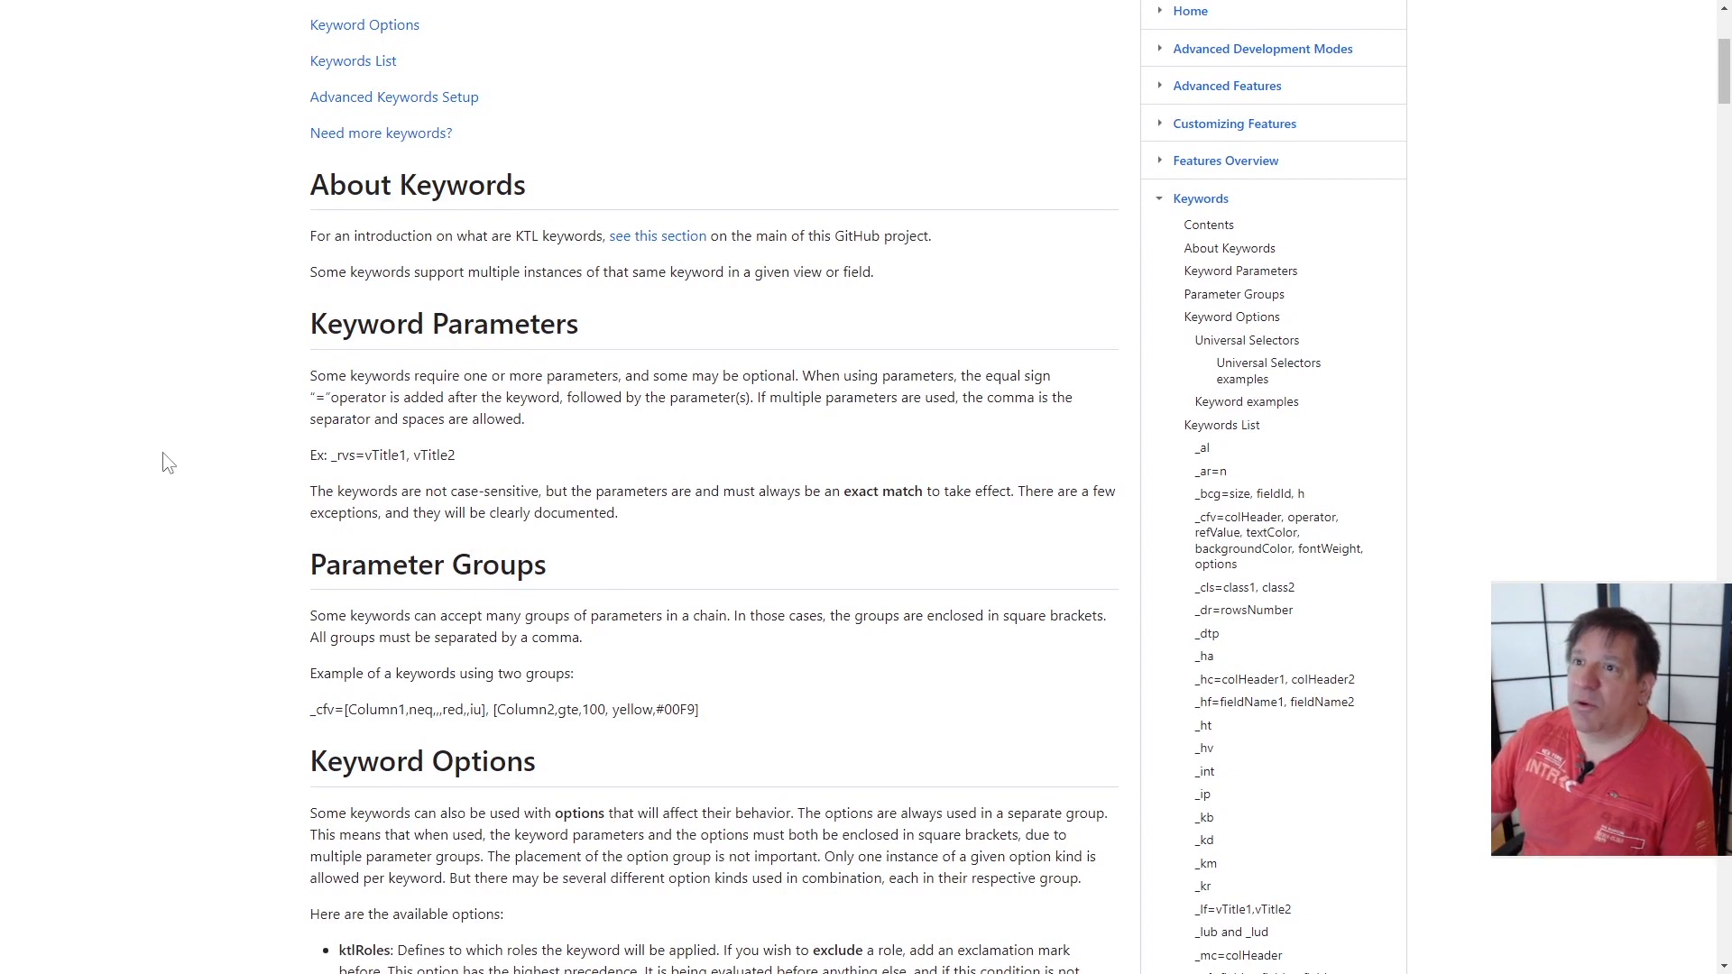
scroll(168, 462, "up", 4)
scroll(168, 462, "down", 2)
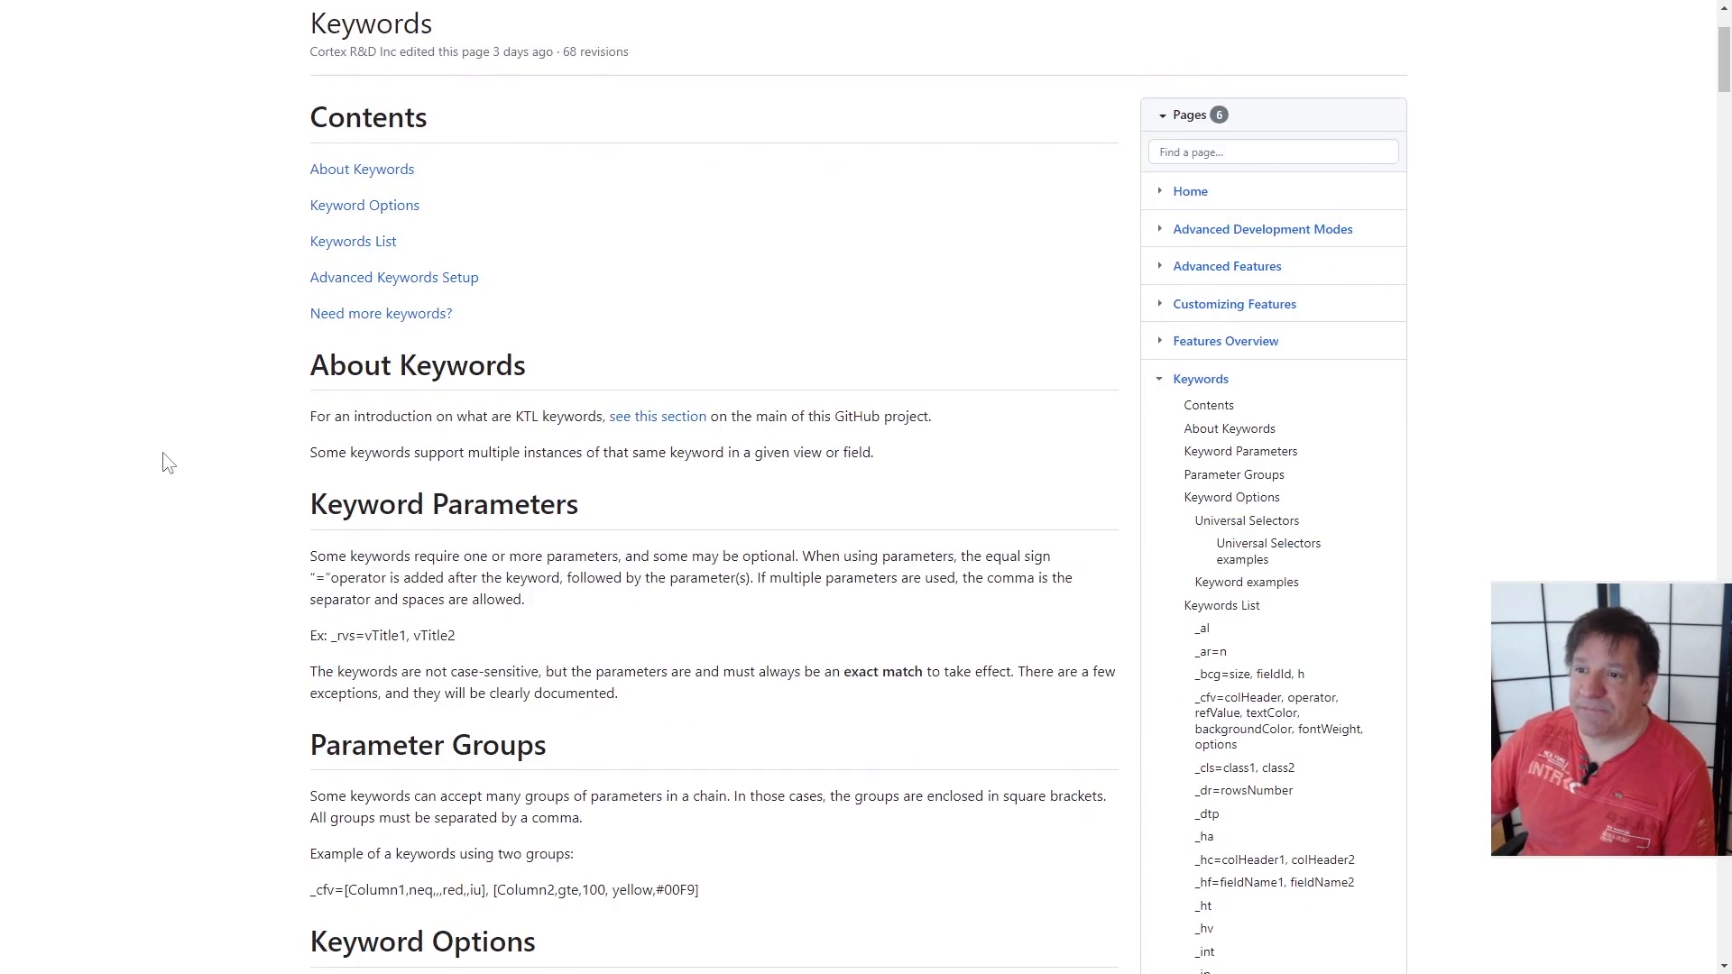
scroll(167, 462, "down", 4)
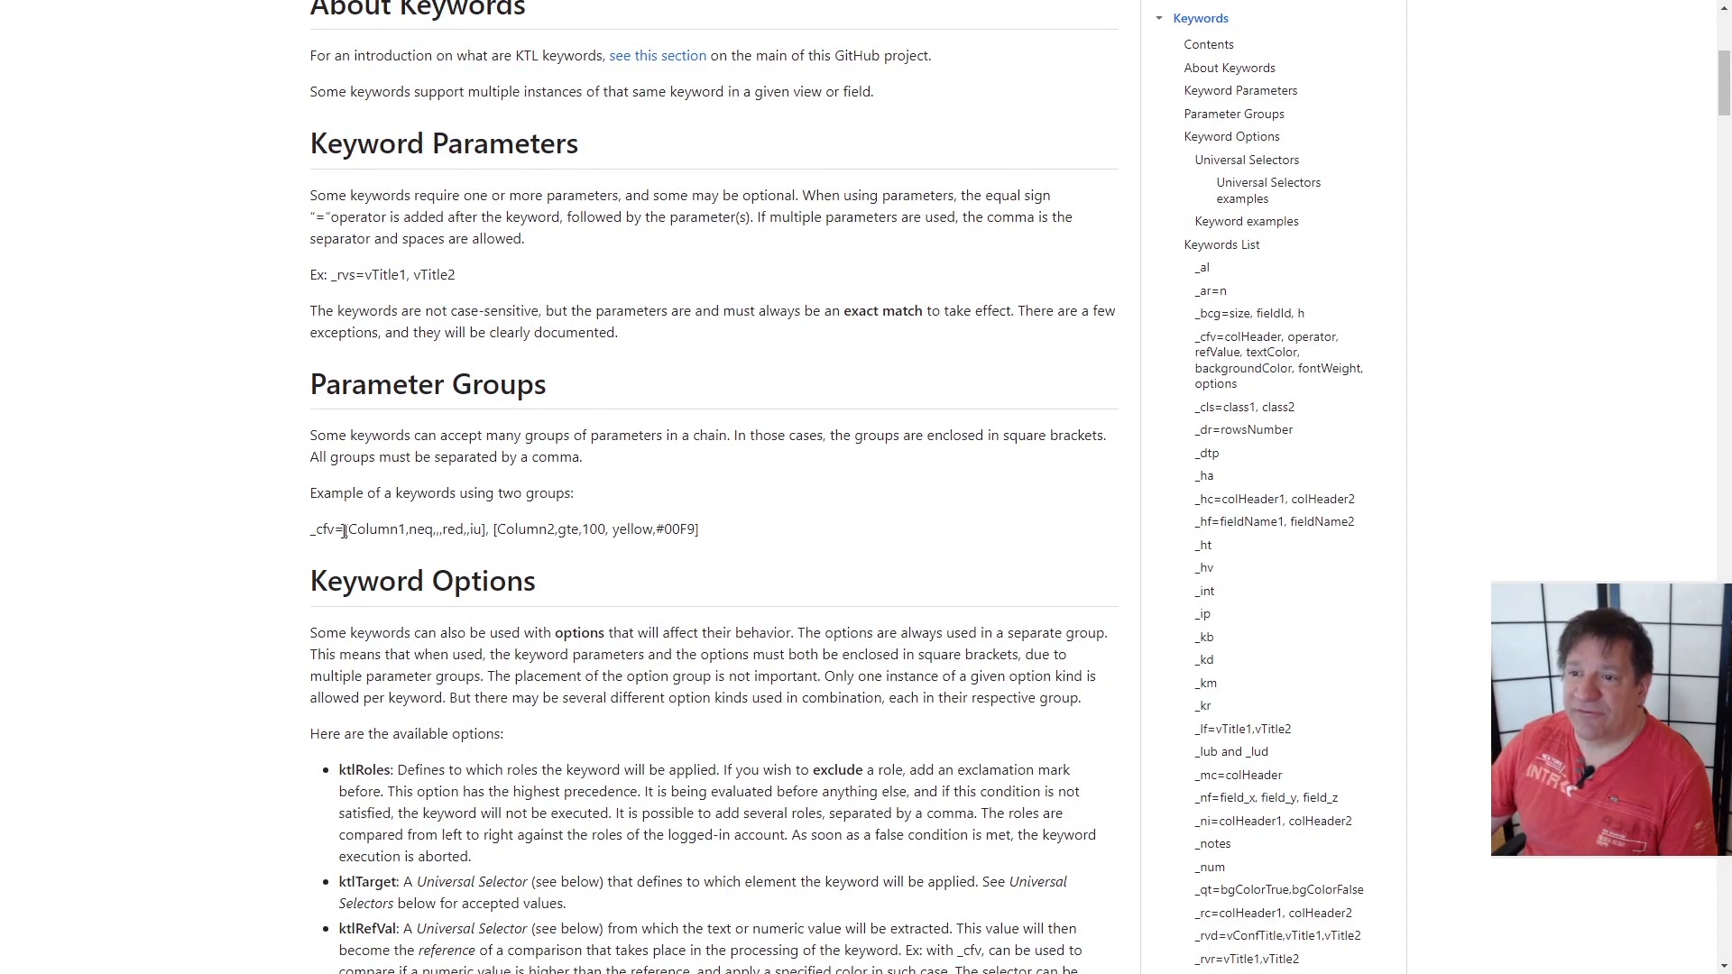
left_click_drag(346, 531, 488, 530)
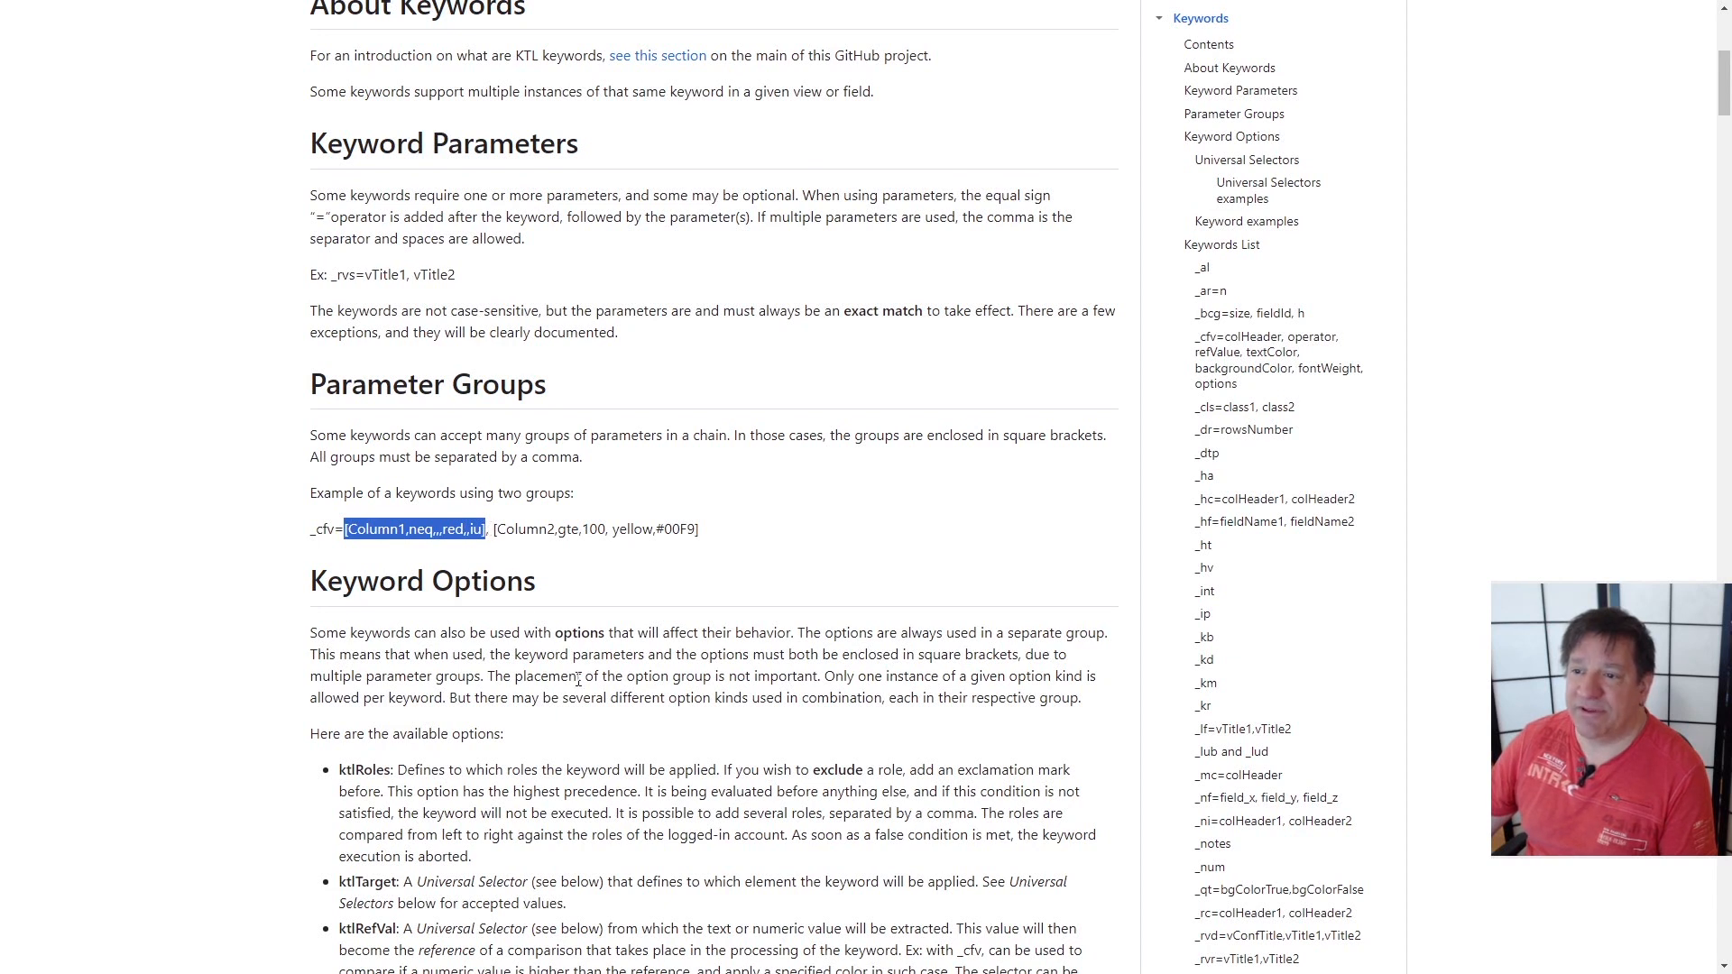
left_click(488, 536)
left_click_drag(490, 530, 706, 536)
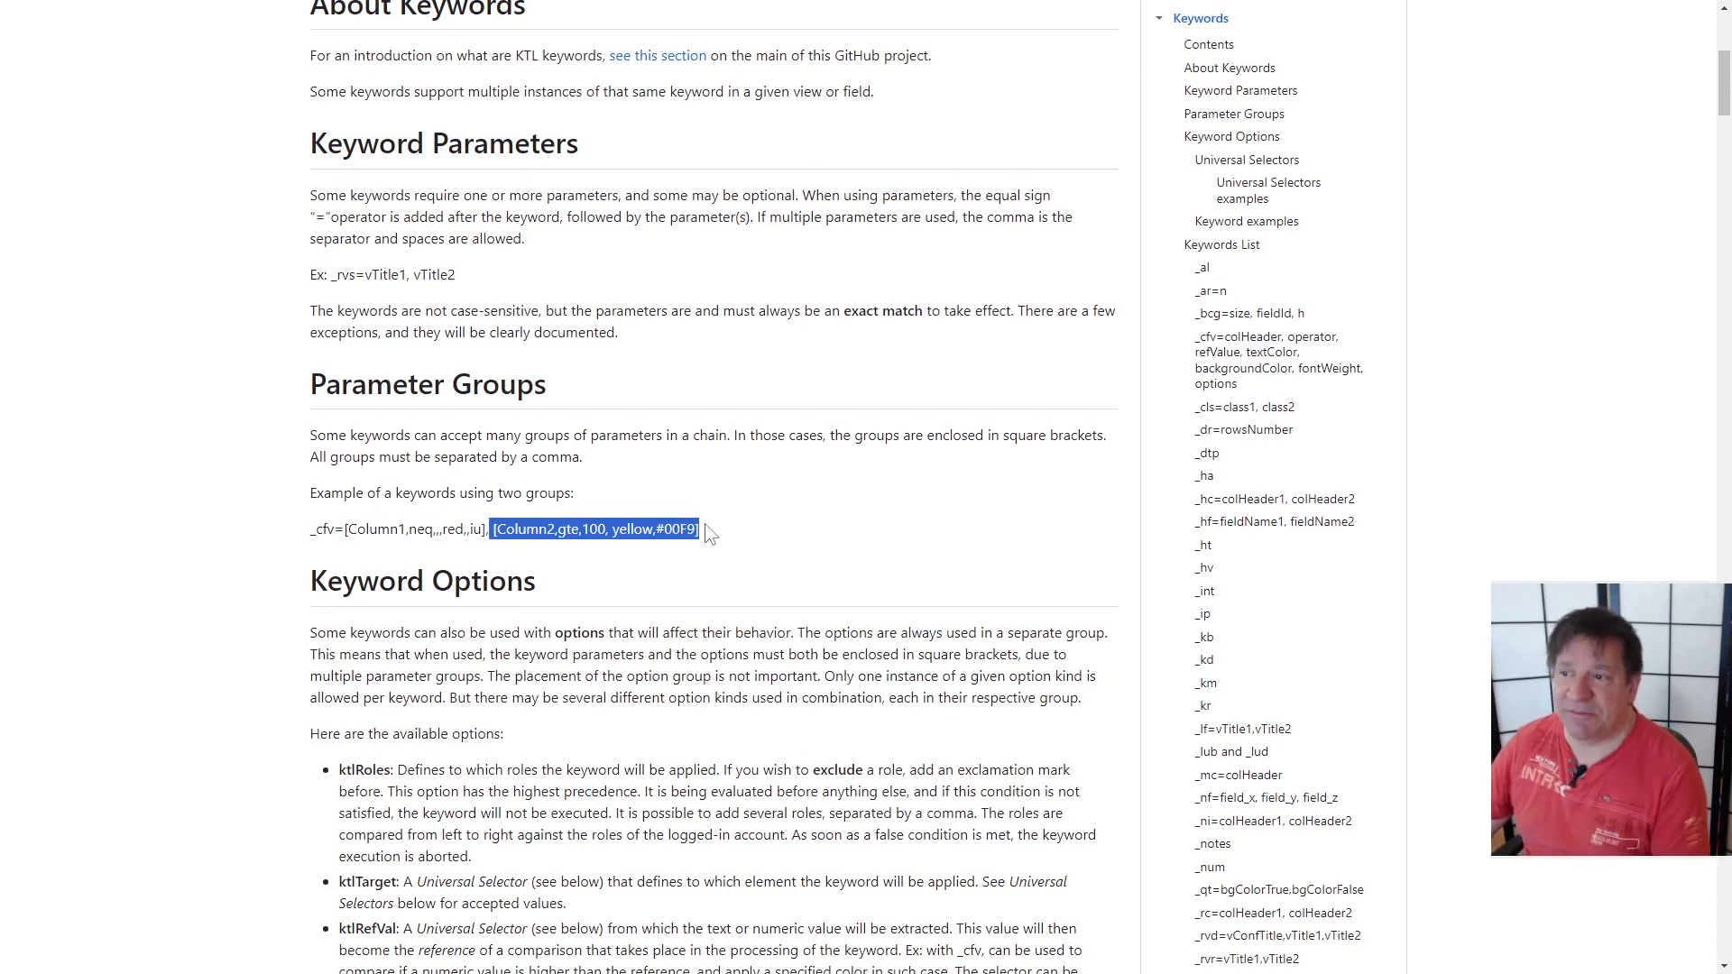
left_click(771, 573)
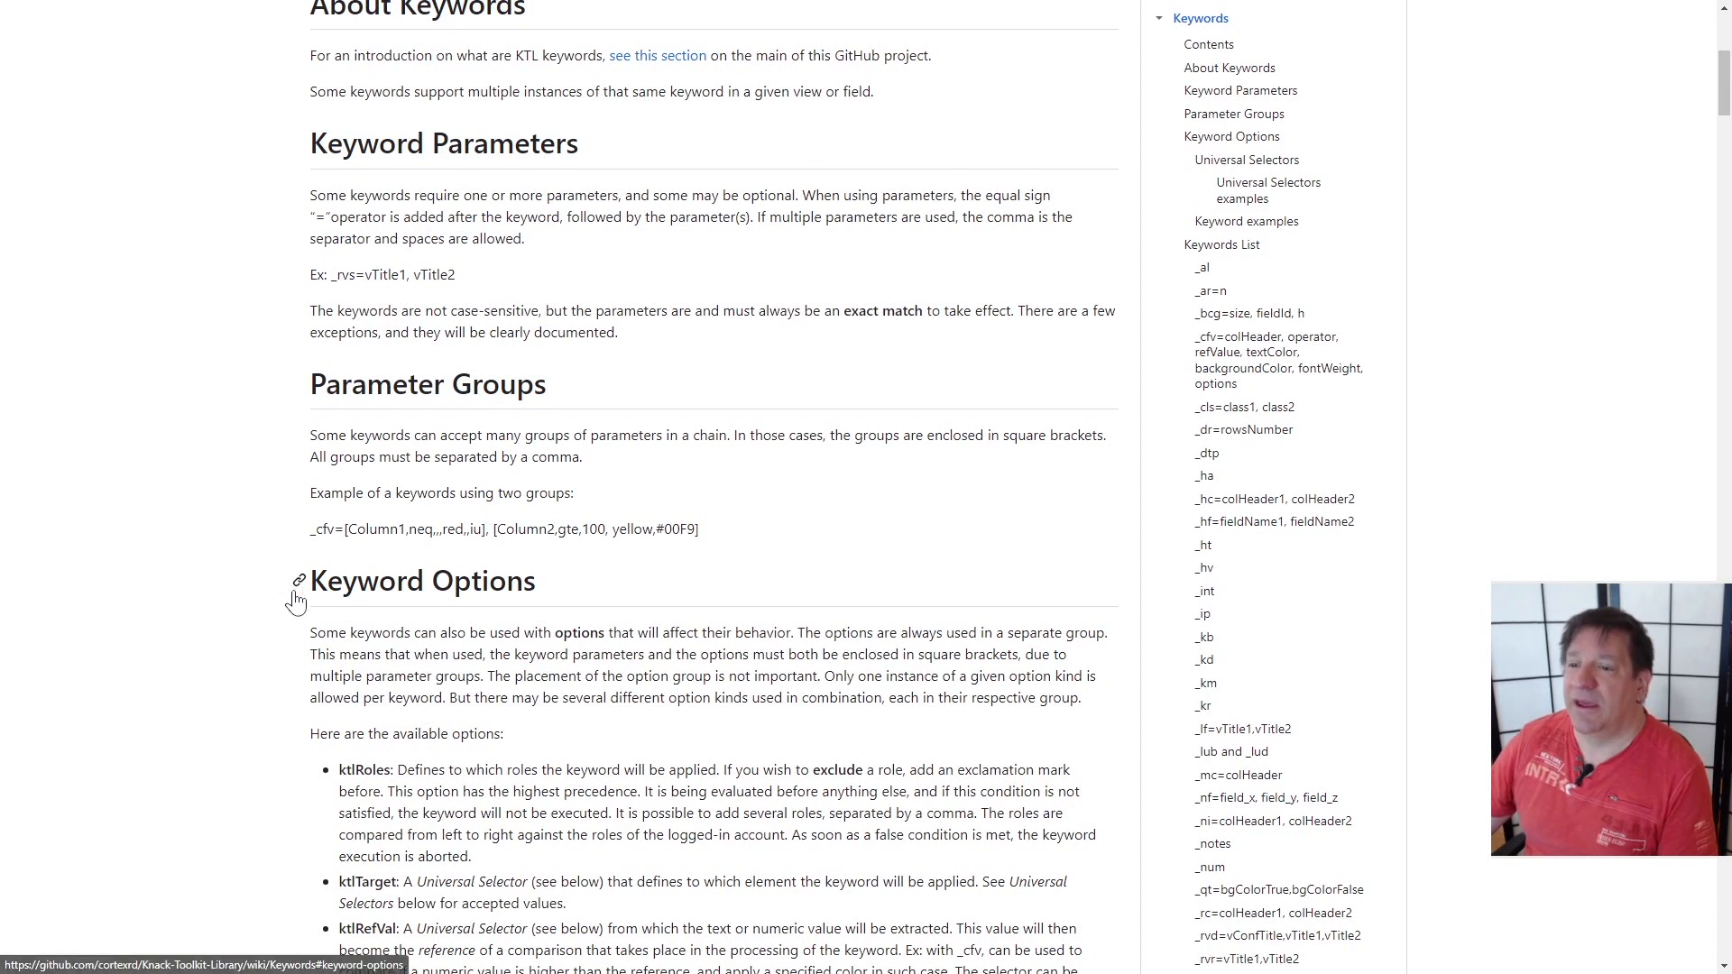
Review the available options under Keyword Options, highlighting ktlRoles and the start of ktlTarget
scroll(223, 595, "down", 4)
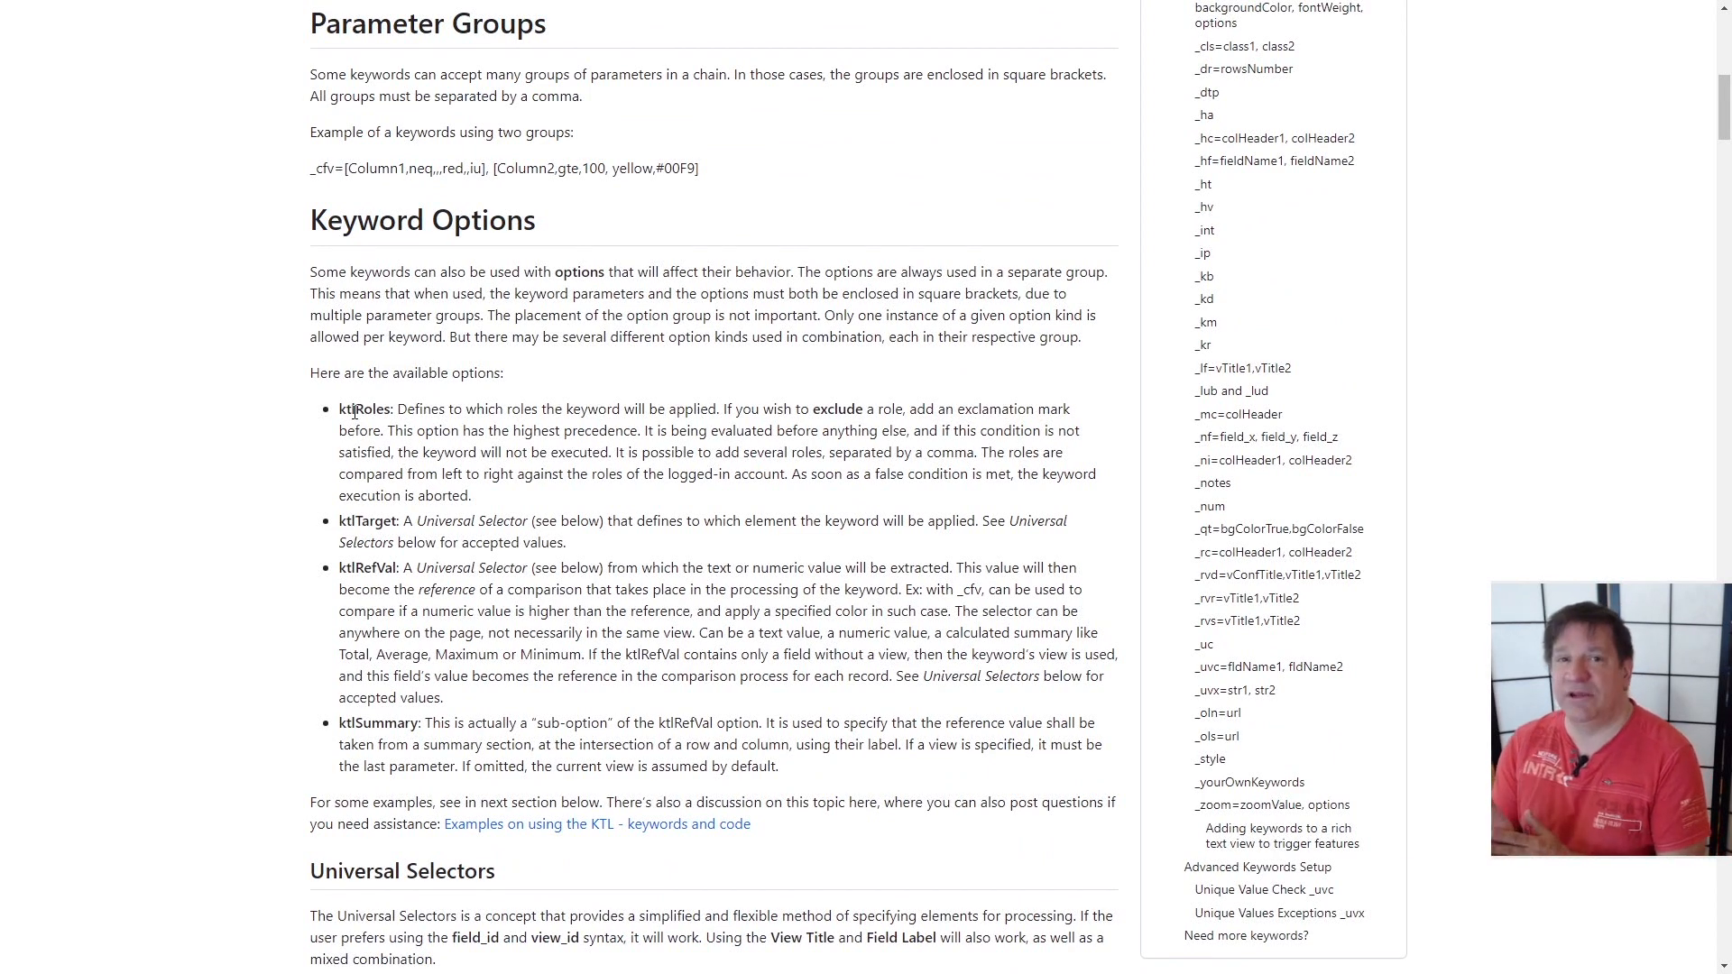
double_click(354, 411)
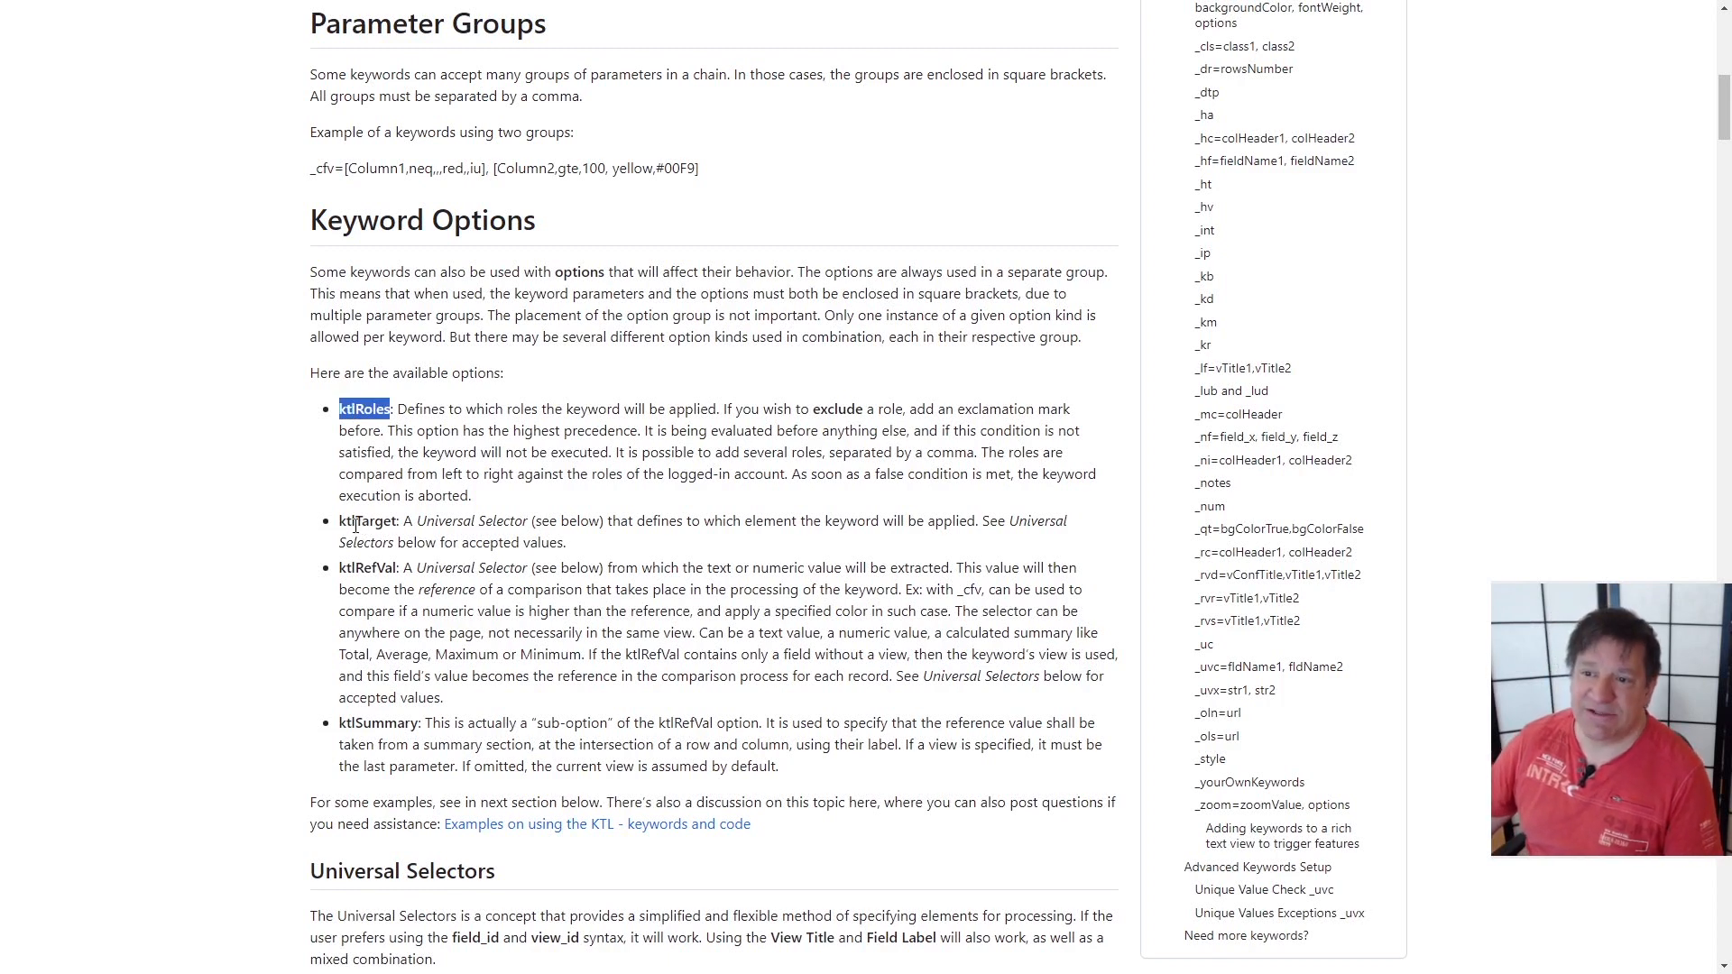
left_click_drag(355, 523, 339, 523)
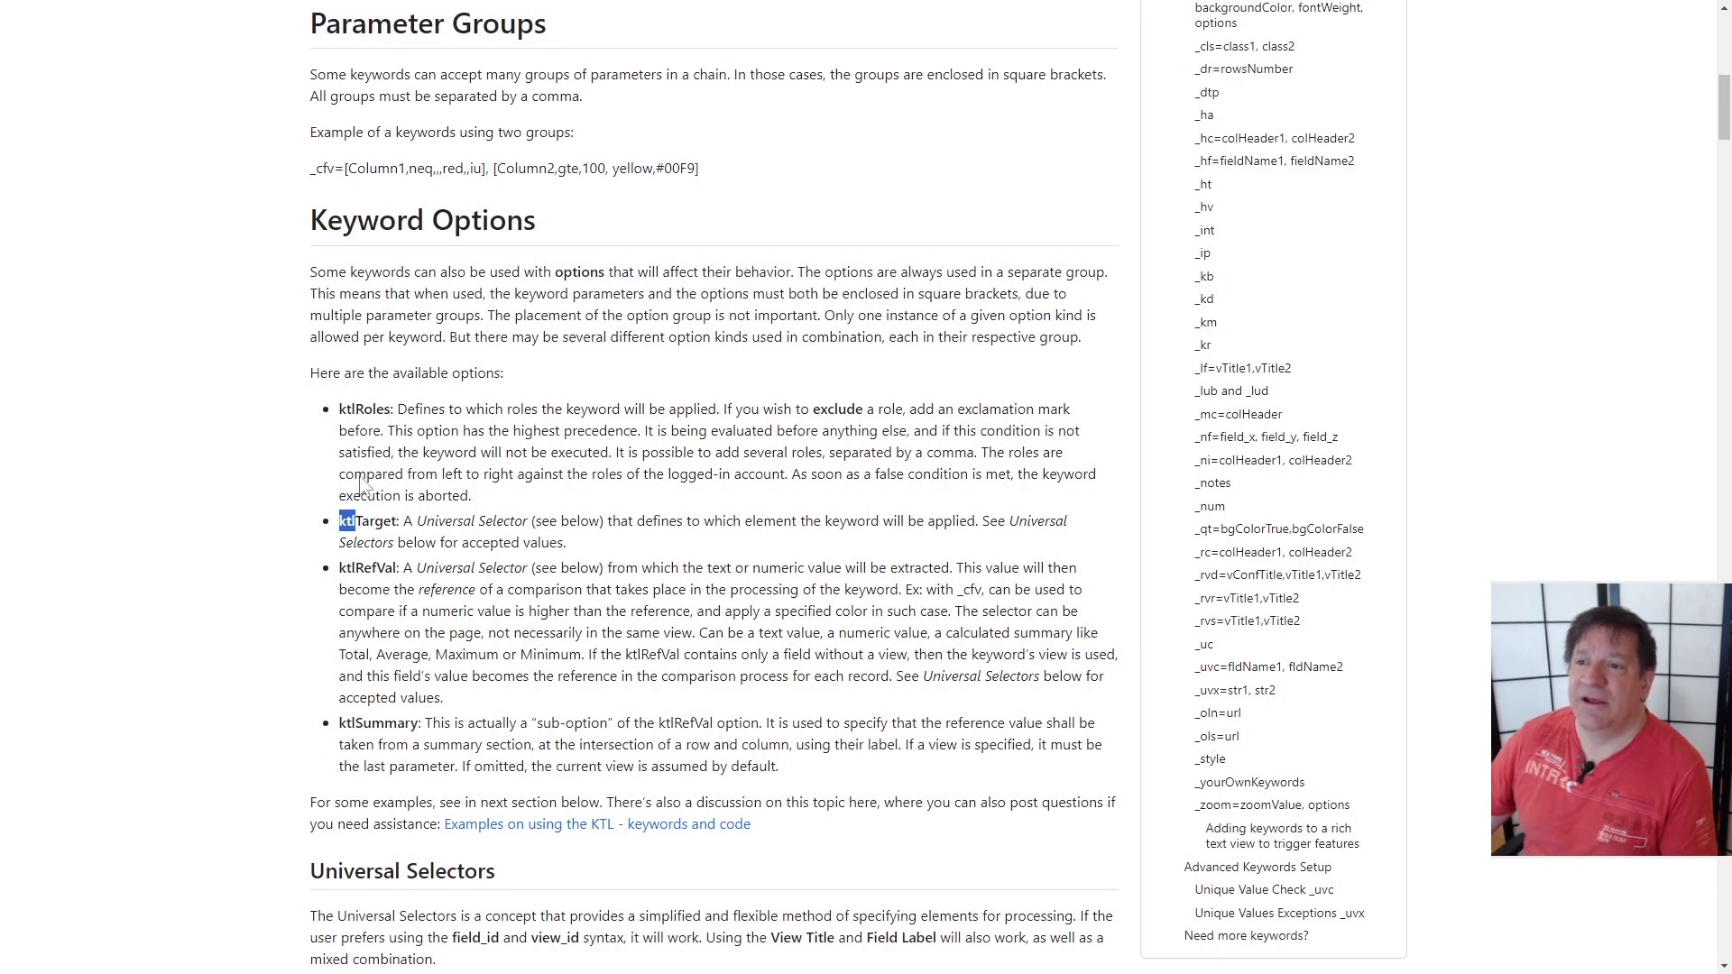
double_click(362, 410)
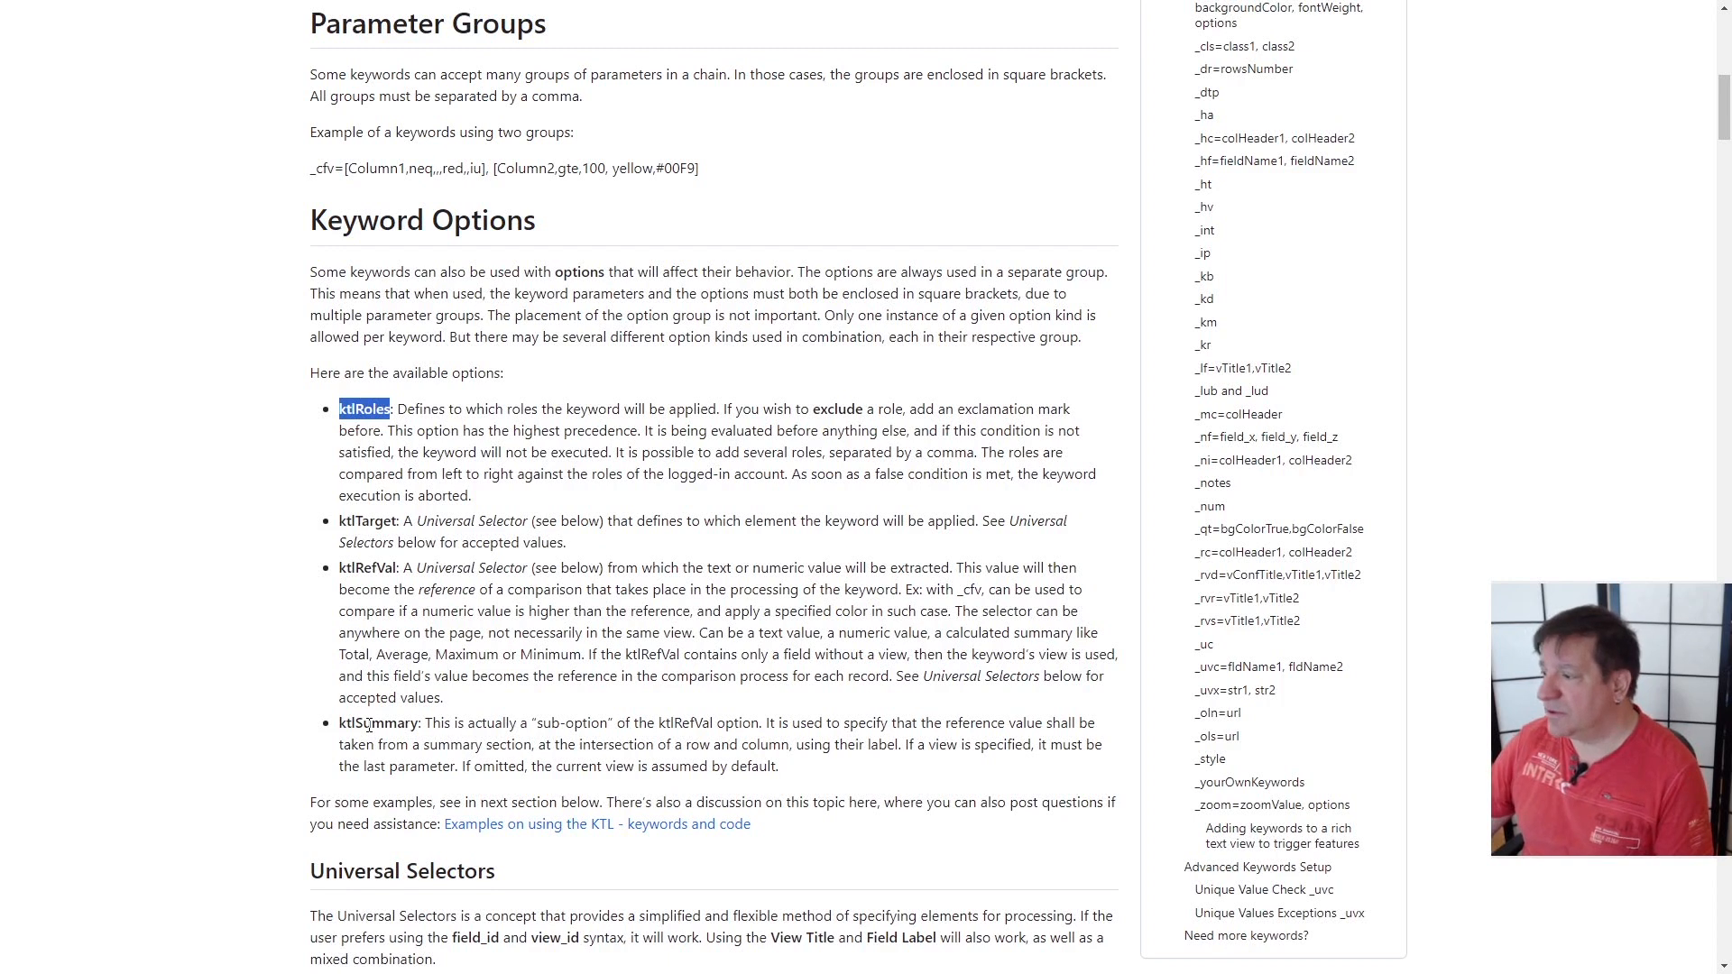
scroll(1218, 388, "up", 3)
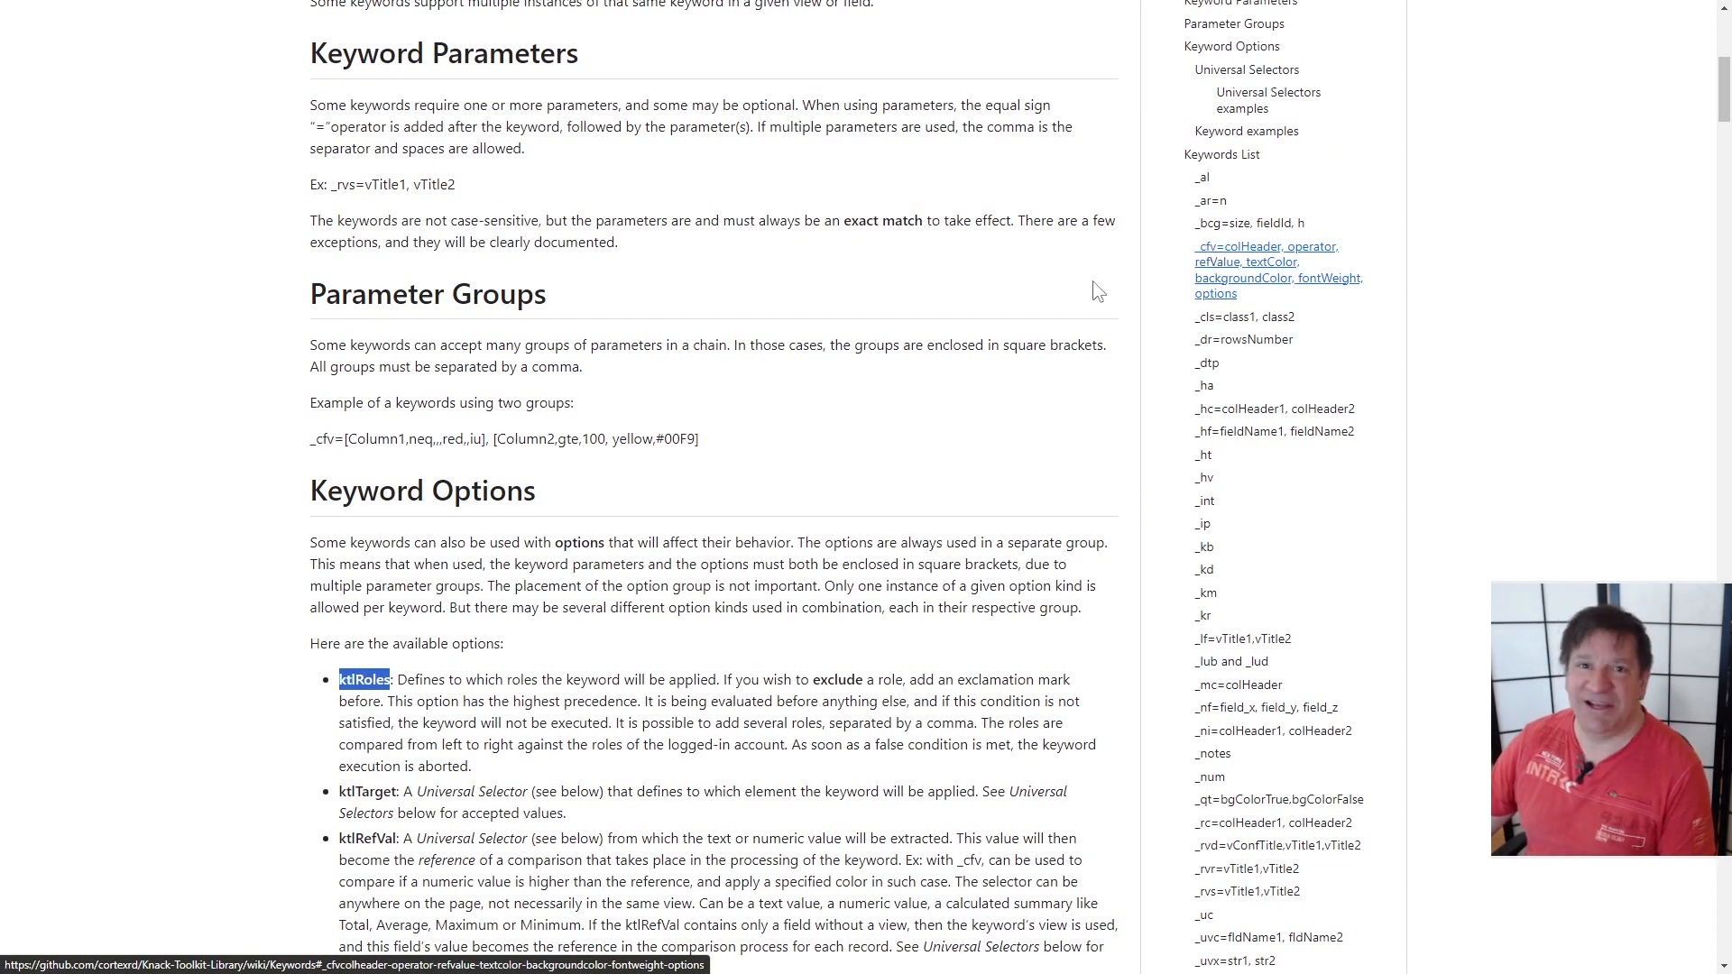
key("ctrl+Tab")
key("ctrl+Tab")
key("ctrl+Tab")
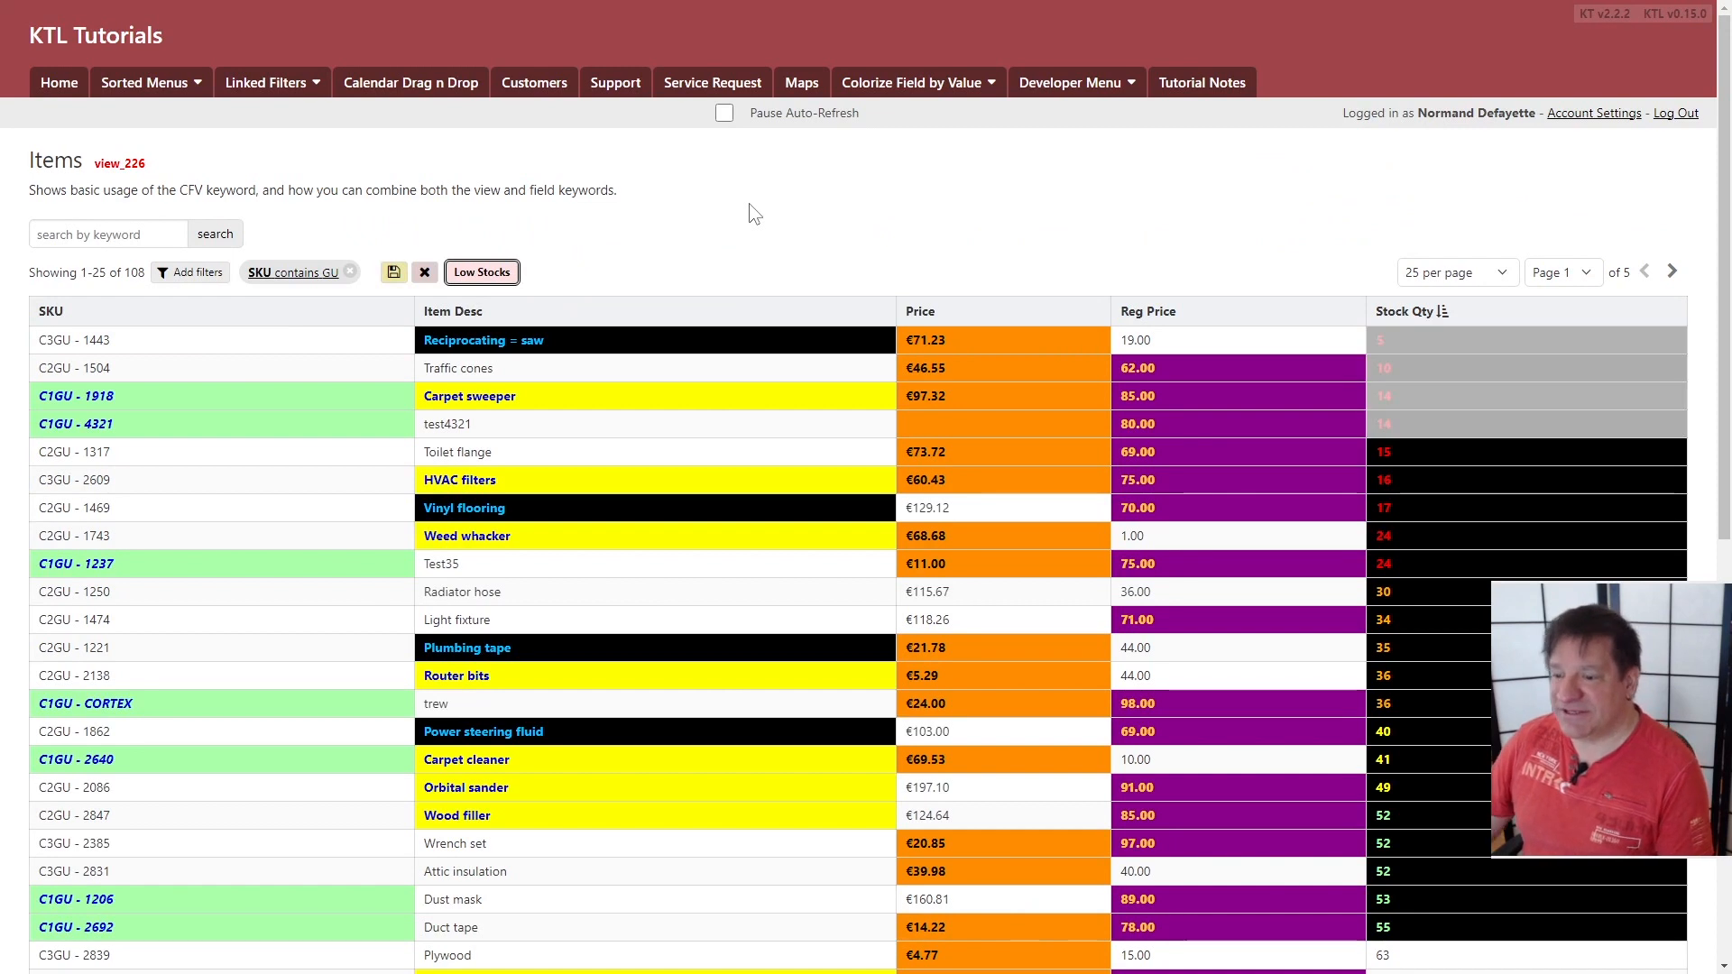
key("ctrl+shift+Tab")
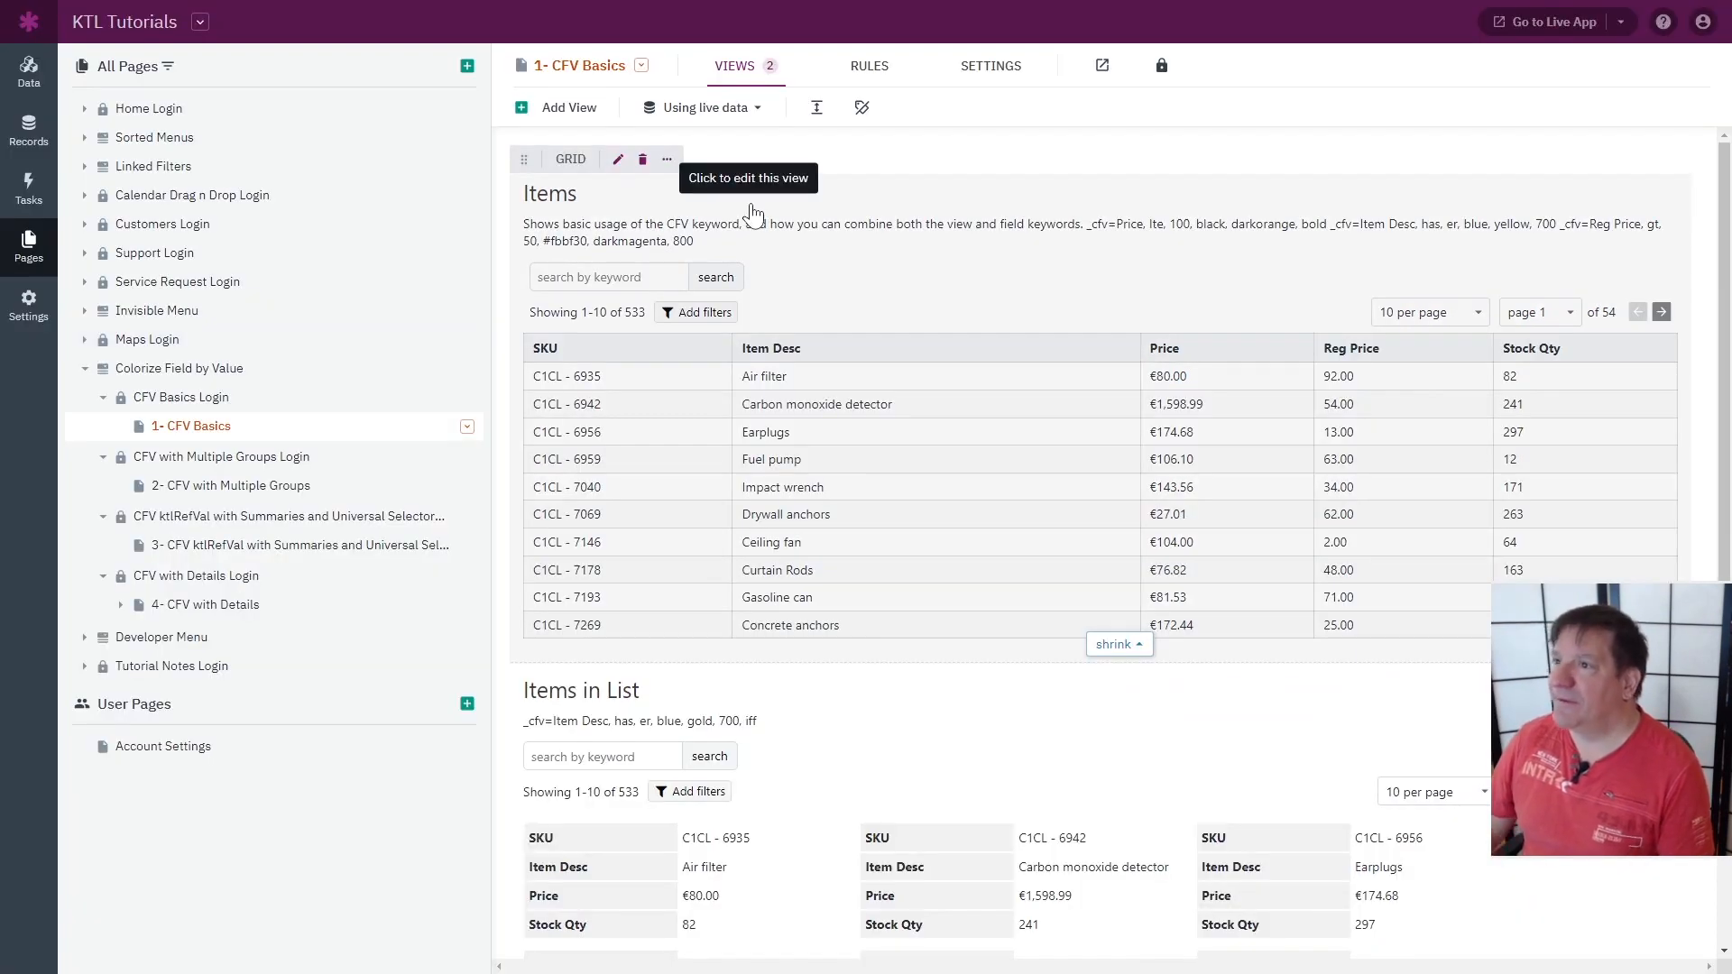
key("ctrl+shift+Tab")
key("ctrl+shift+Tab")
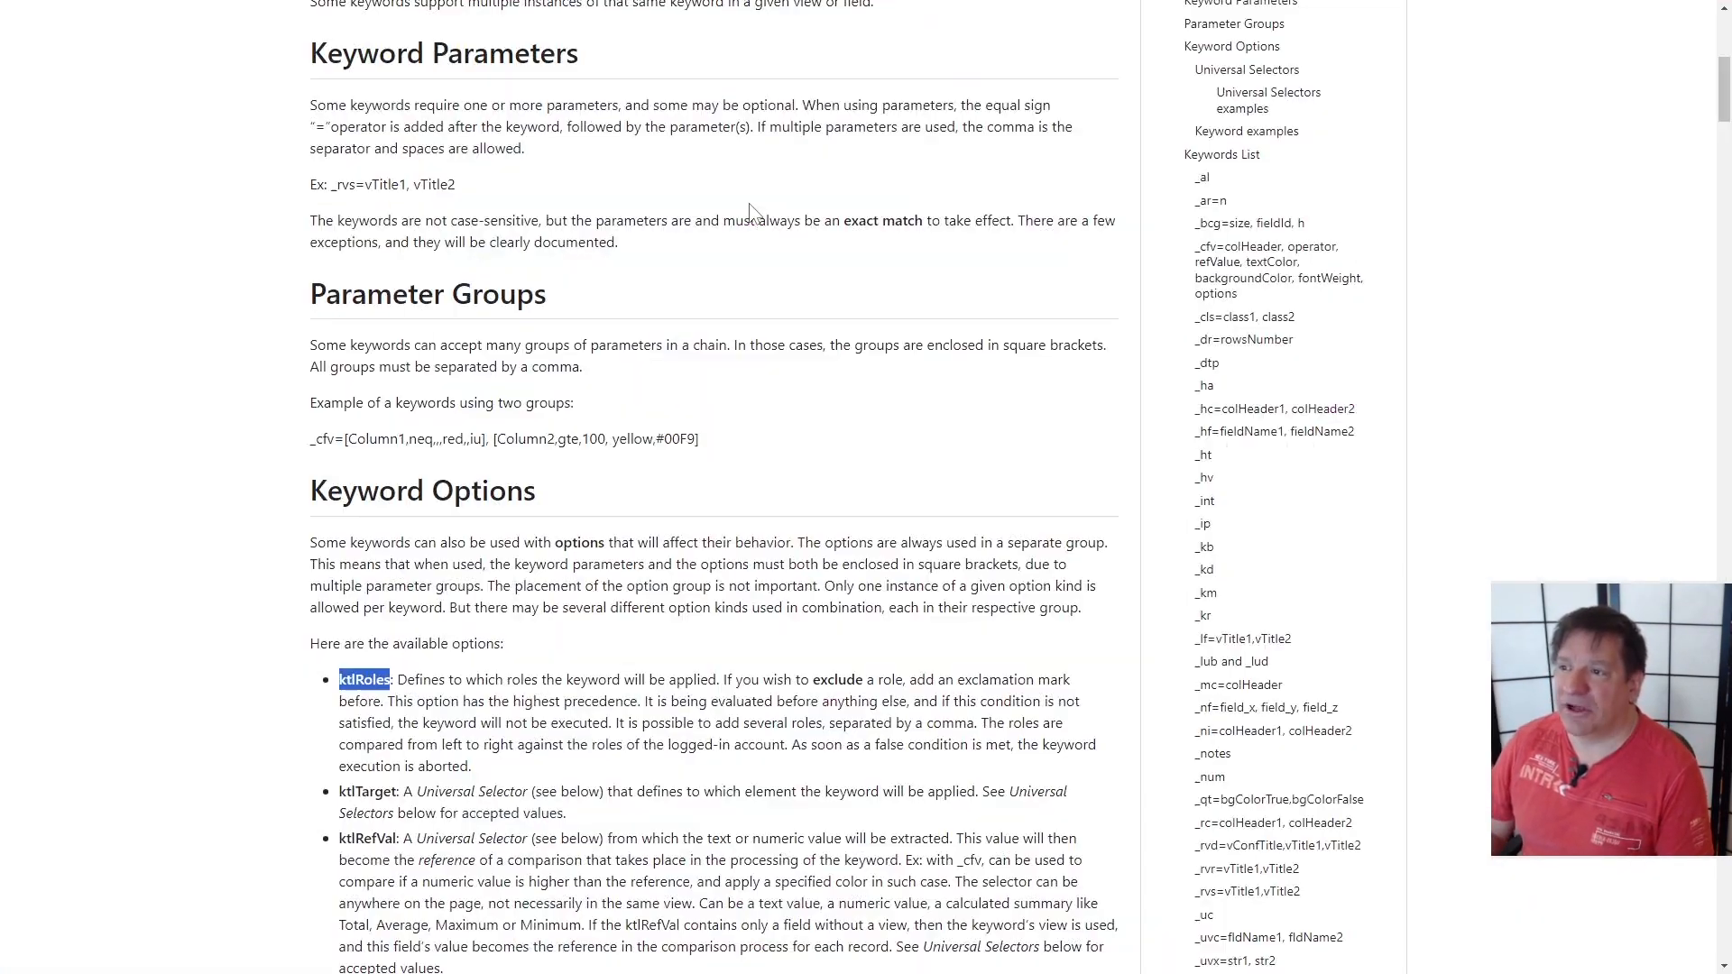
Read the Universal Selectors section of the Keywords page, highlighting its heading
scroll(266, 532, "down", 4)
scroll(266, 530, "down", 4)
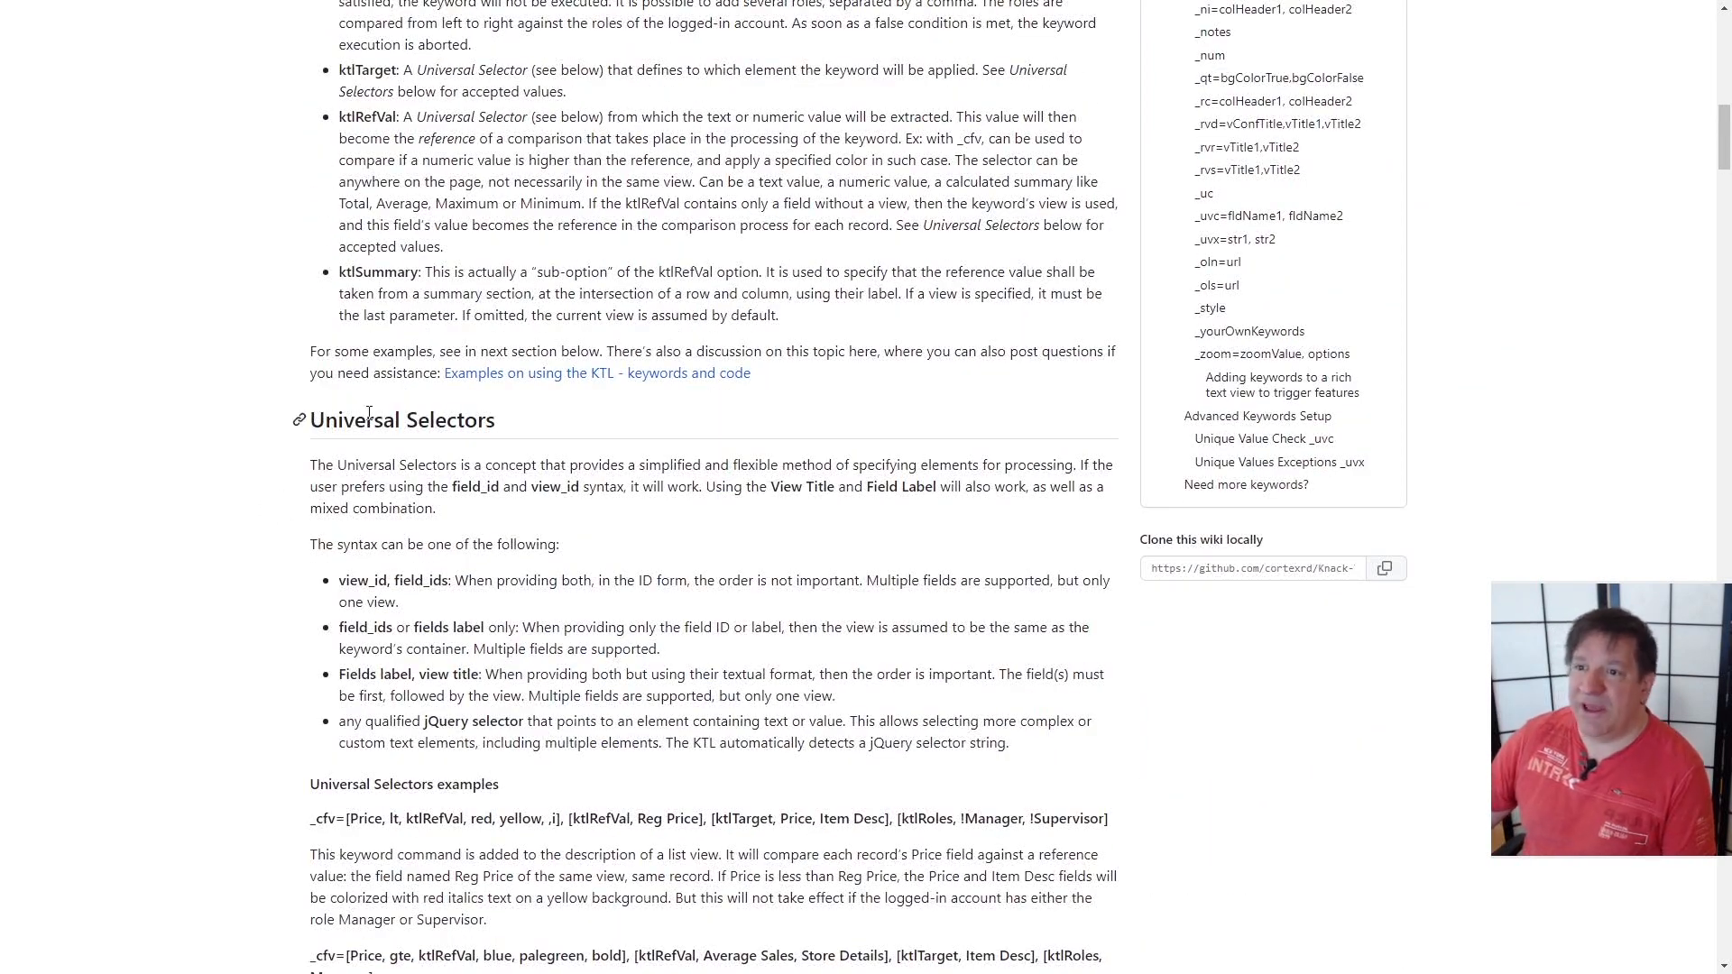
double_click(371, 417)
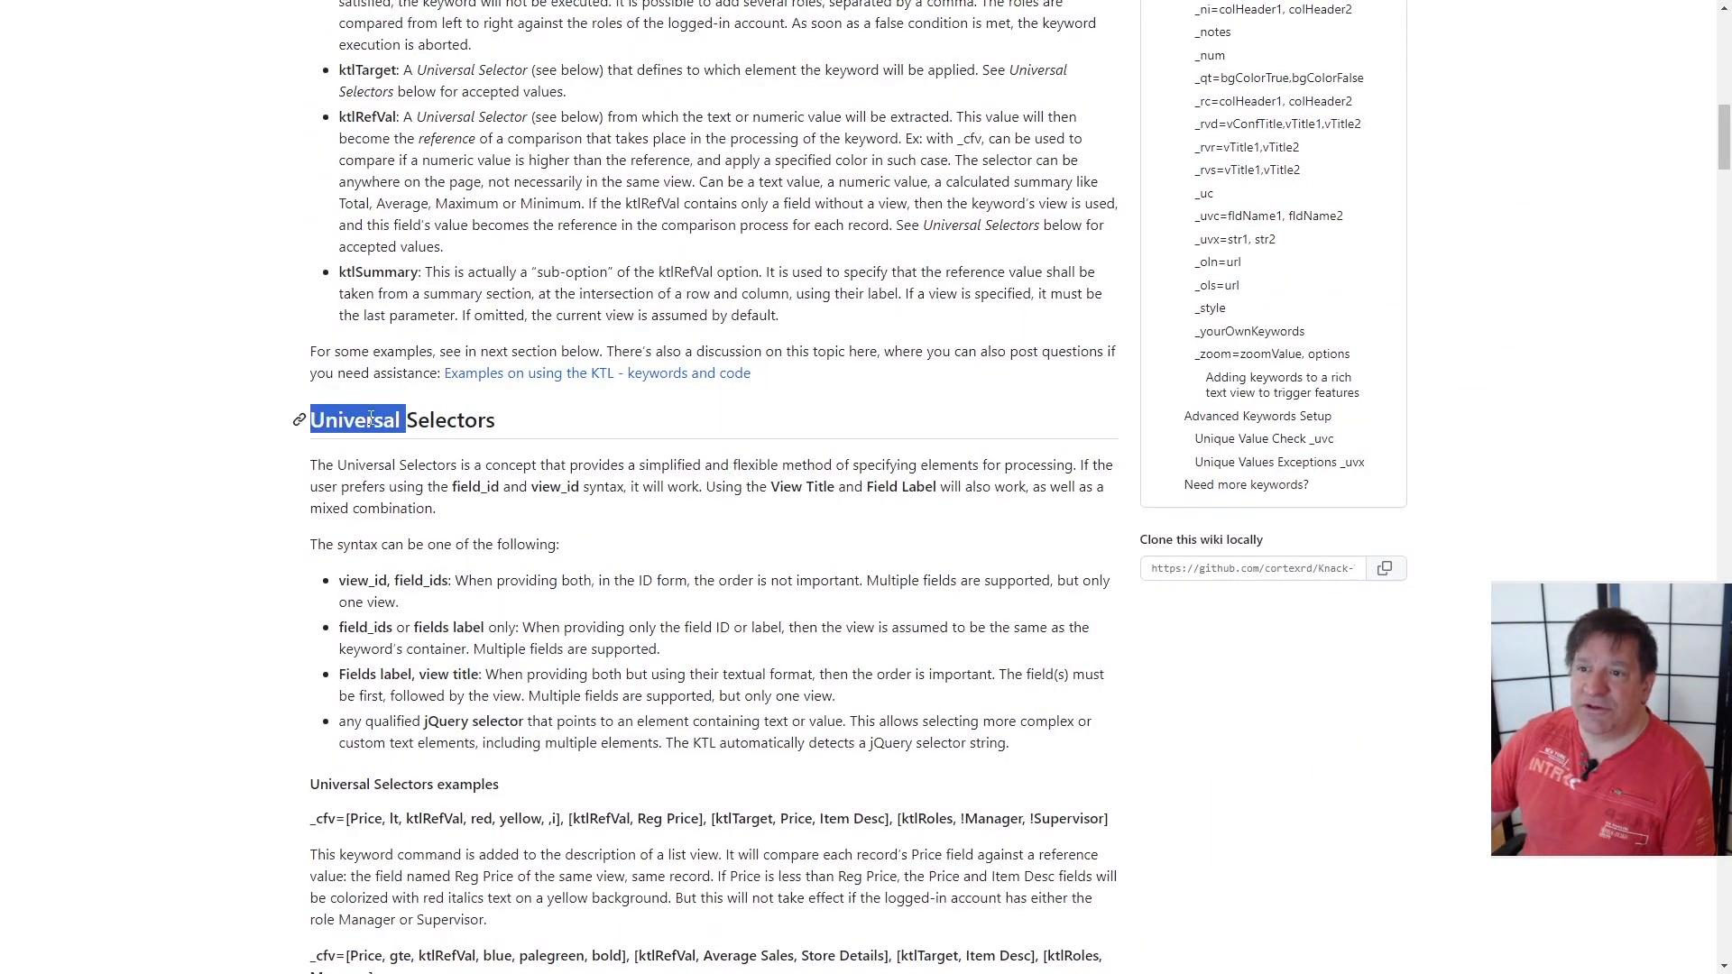
left_click(504, 426, "shift")
left_click(437, 460)
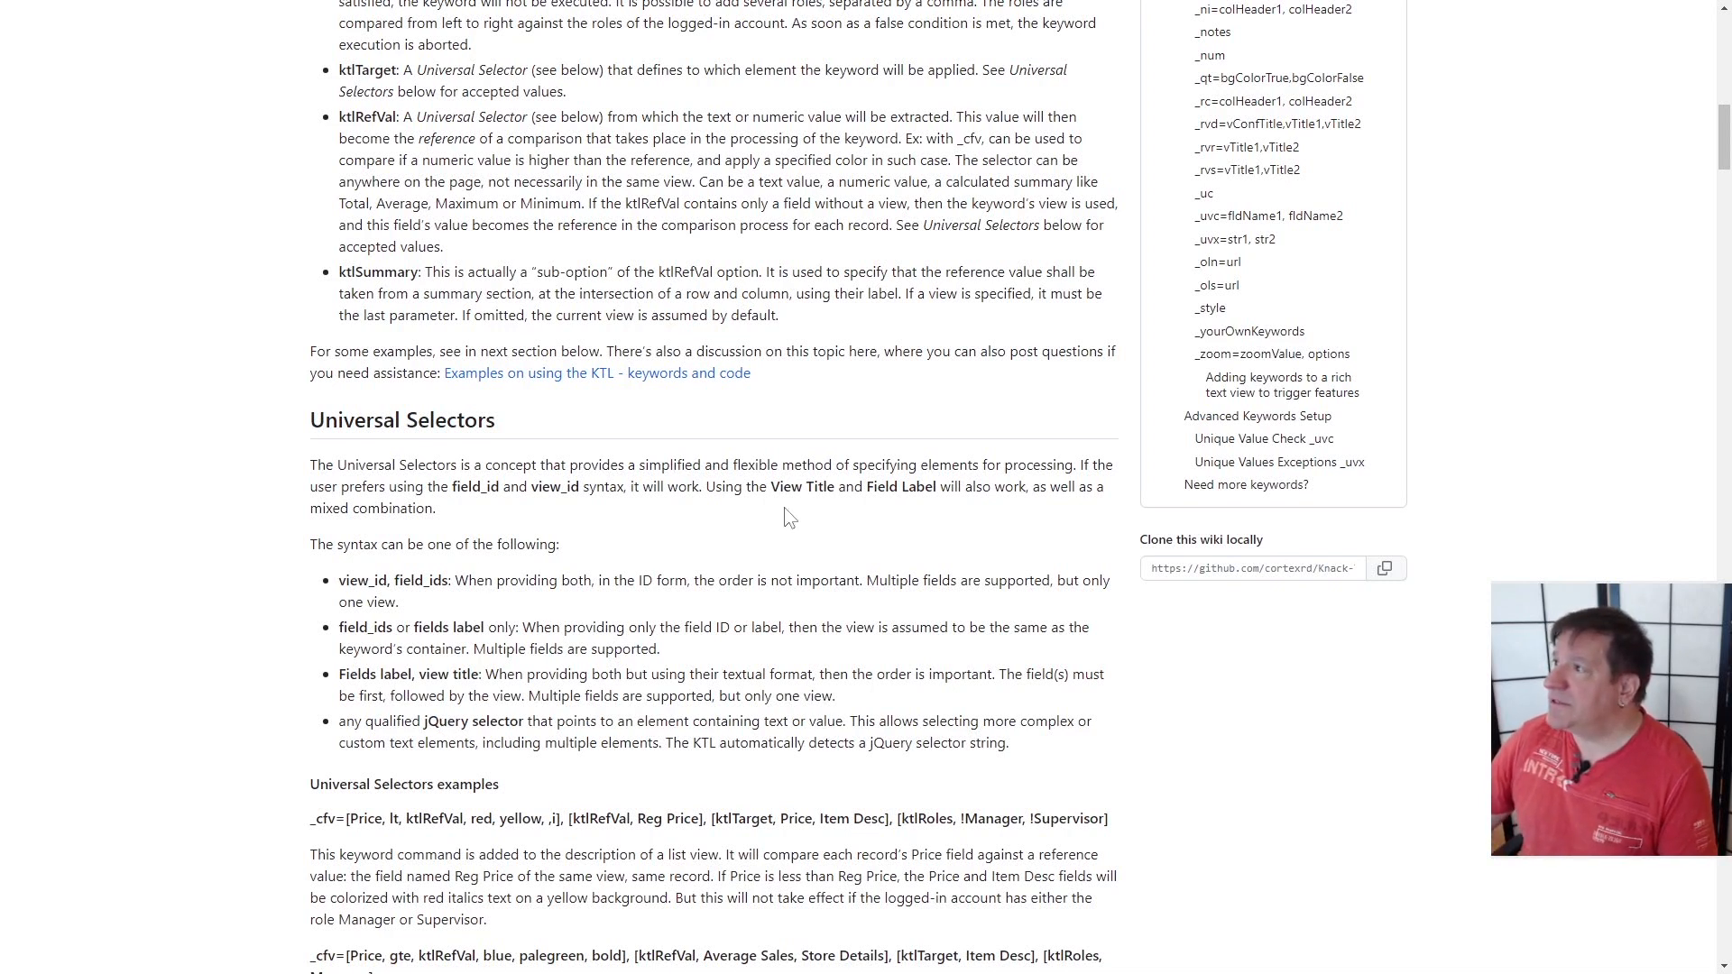
Go to the documentation entry of the _cfv keyword from the wiki page's Keywords List
scroll(790, 517, "up", 5)
scroll(1187, 337, "up", 3)
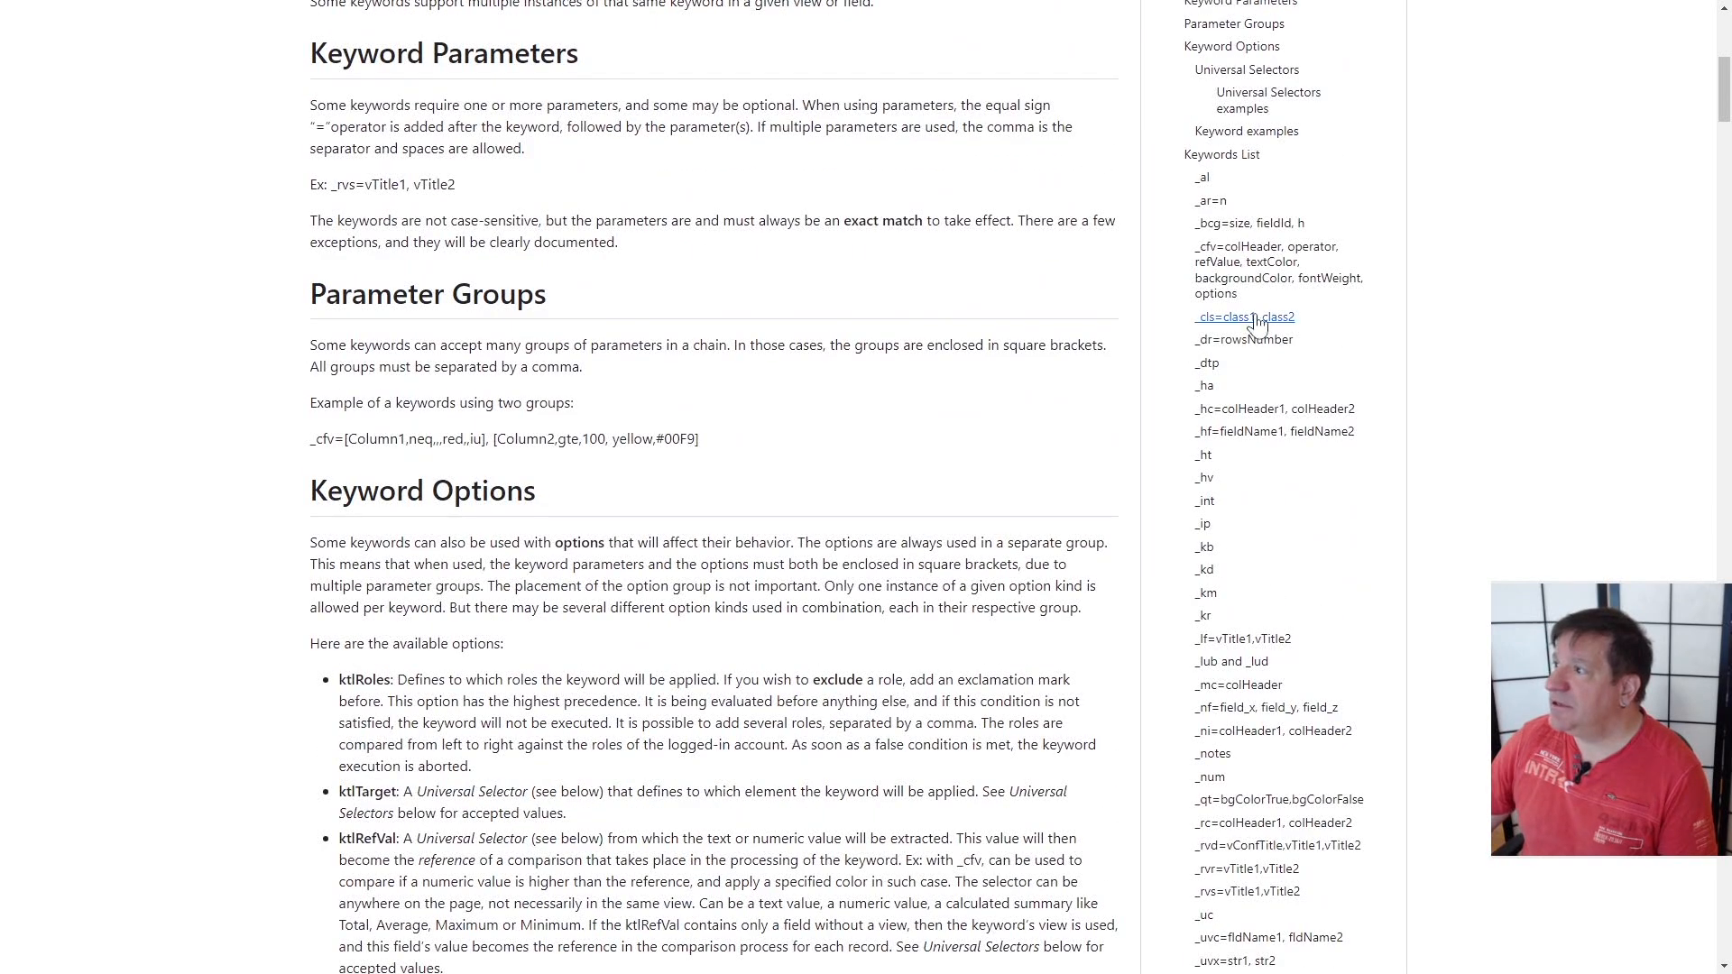
left_click(1241, 256)
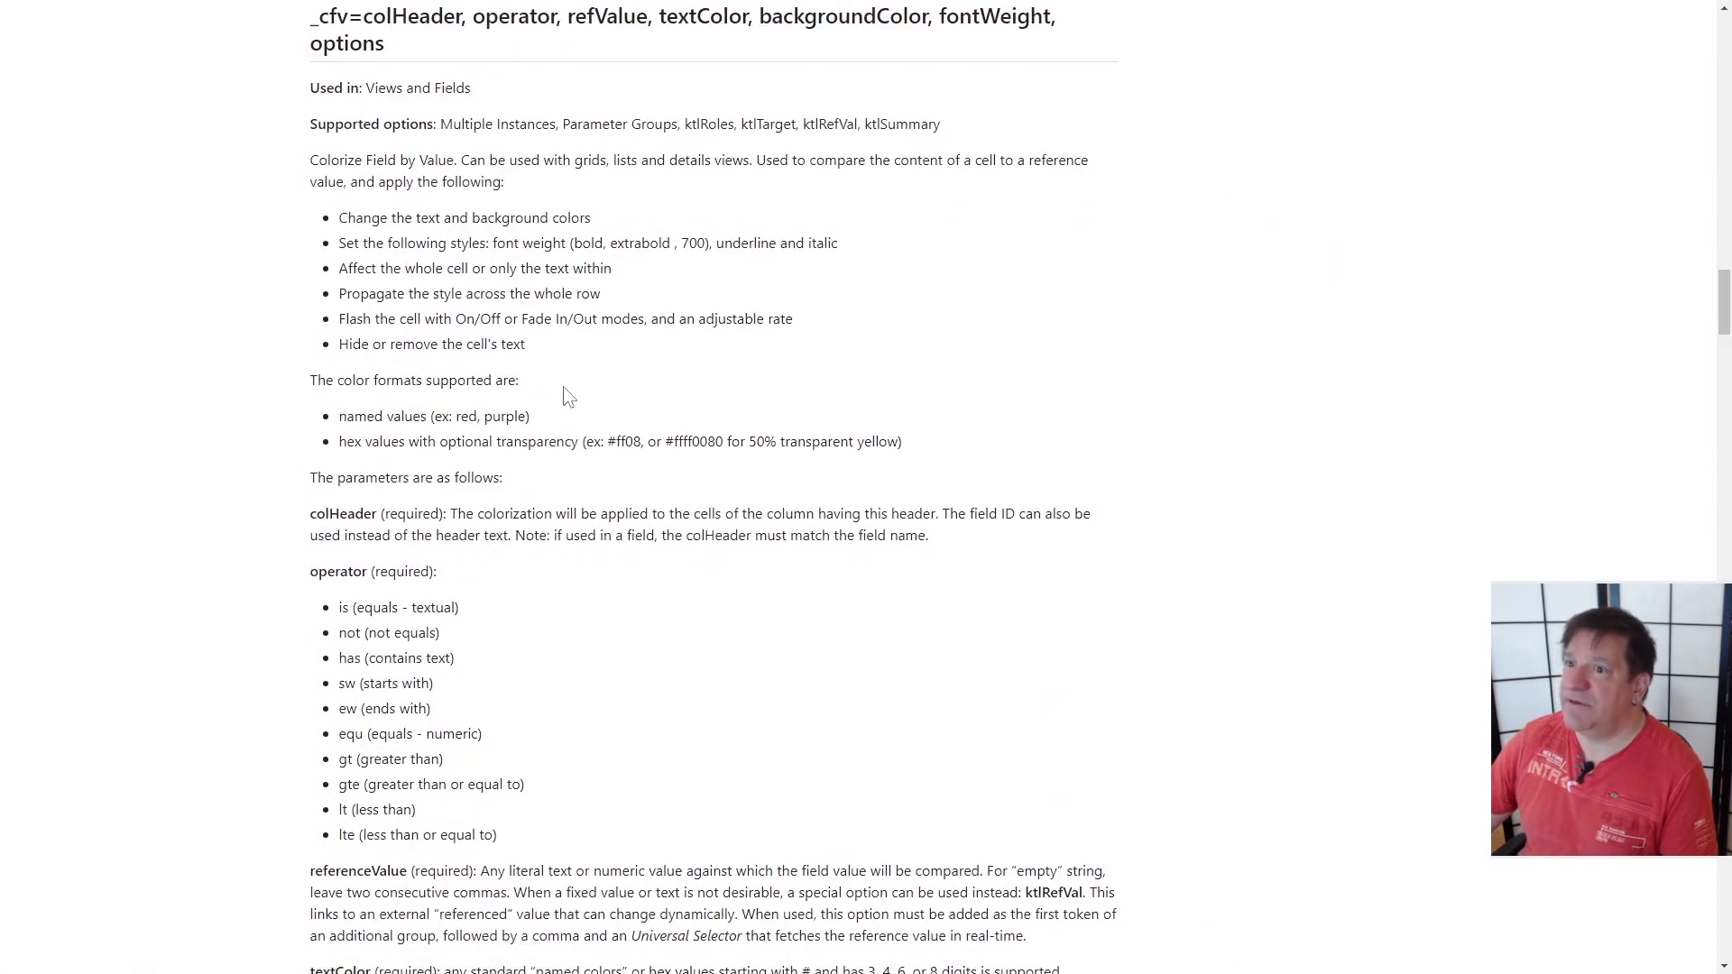
scroll(101, 437, "up", 1)
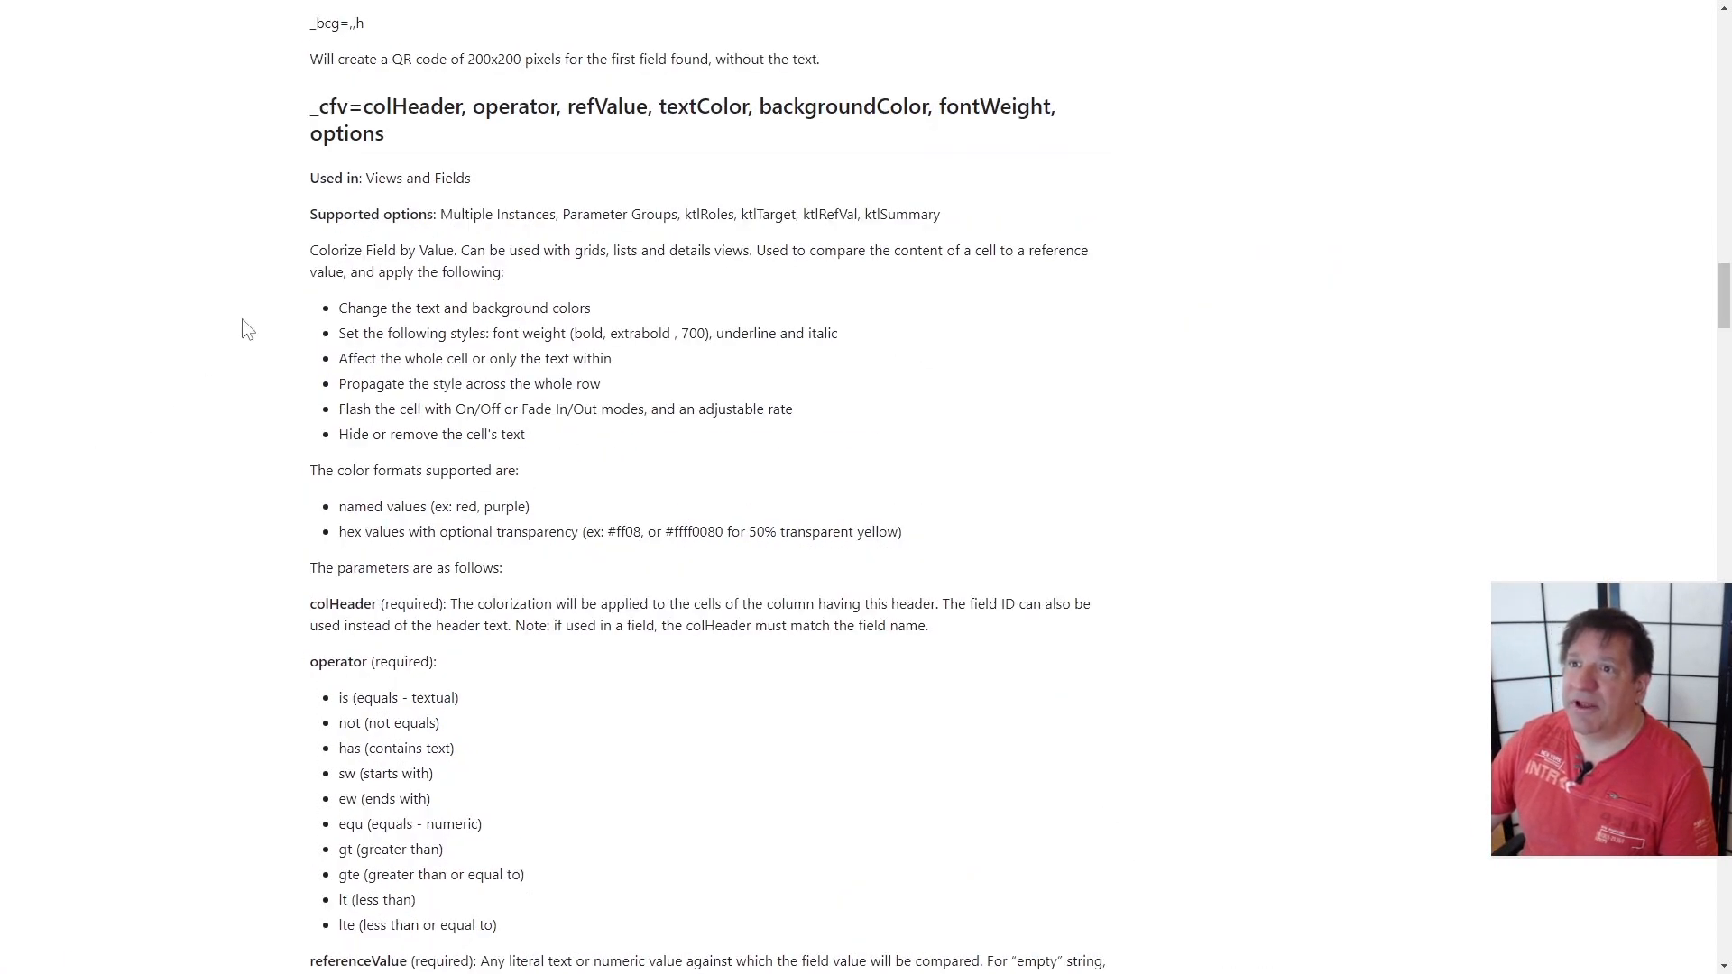
Examine where the _cfv keyword can be used and its supported options, highlighting the keyword name, Fields and Multiple
double_click(314, 178)
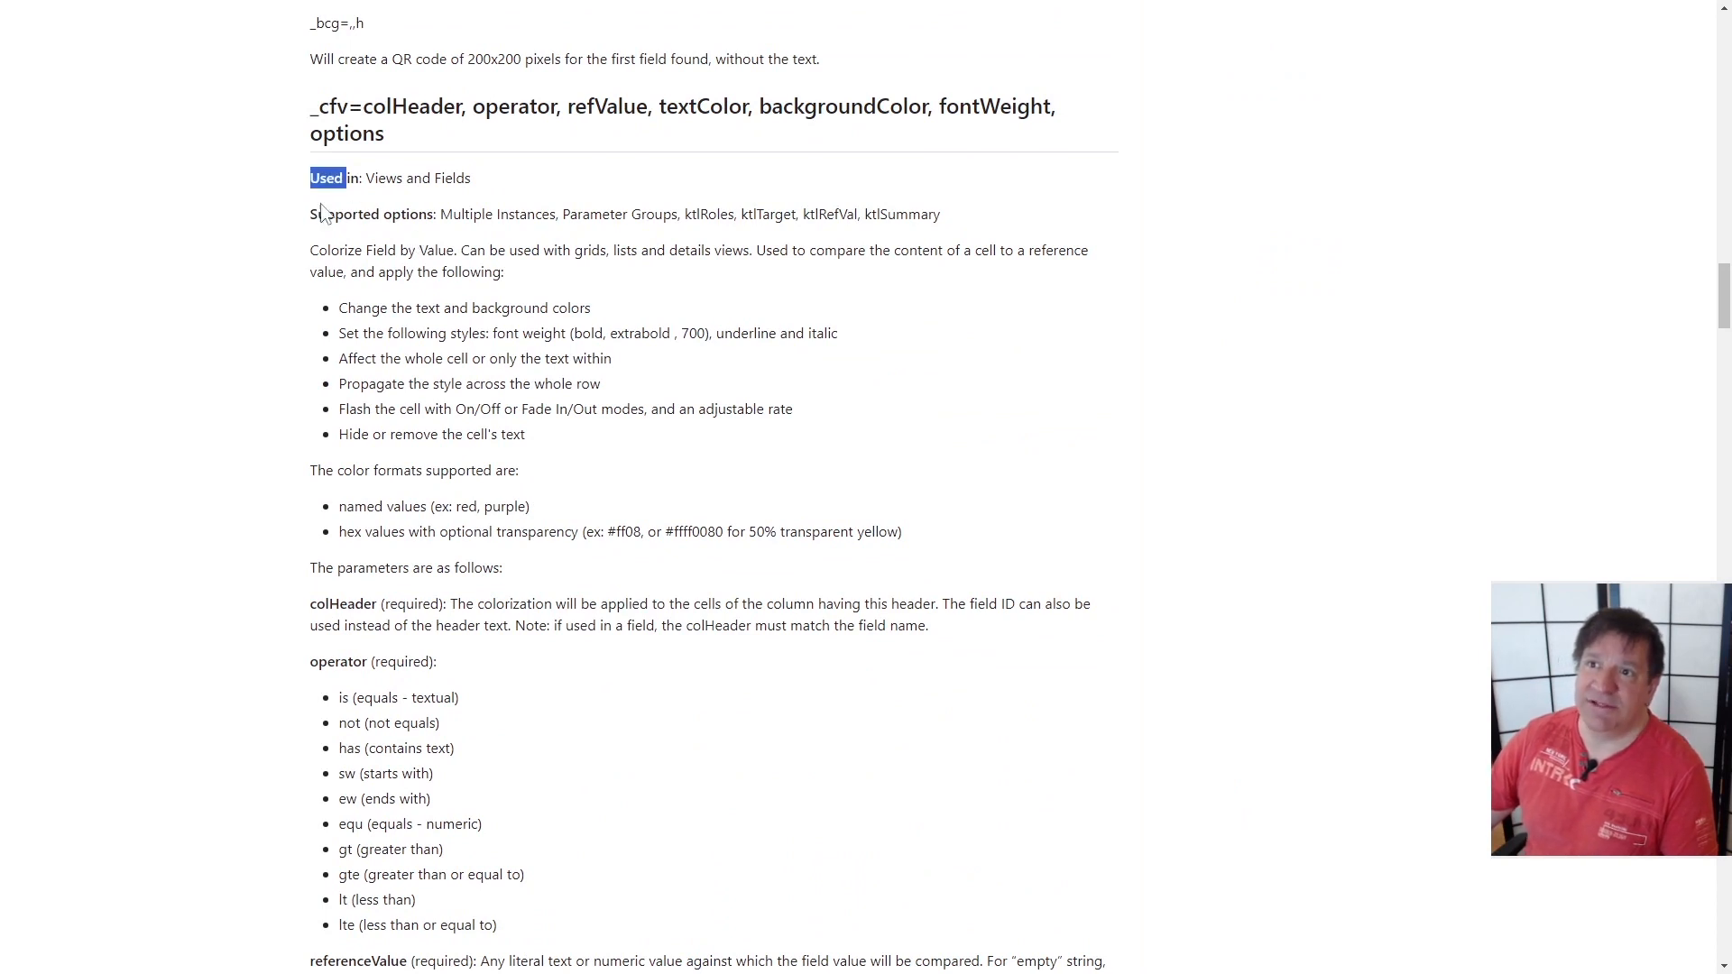
left_click_drag(351, 178, 326, 178)
left_click(388, 178)
double_click(452, 179)
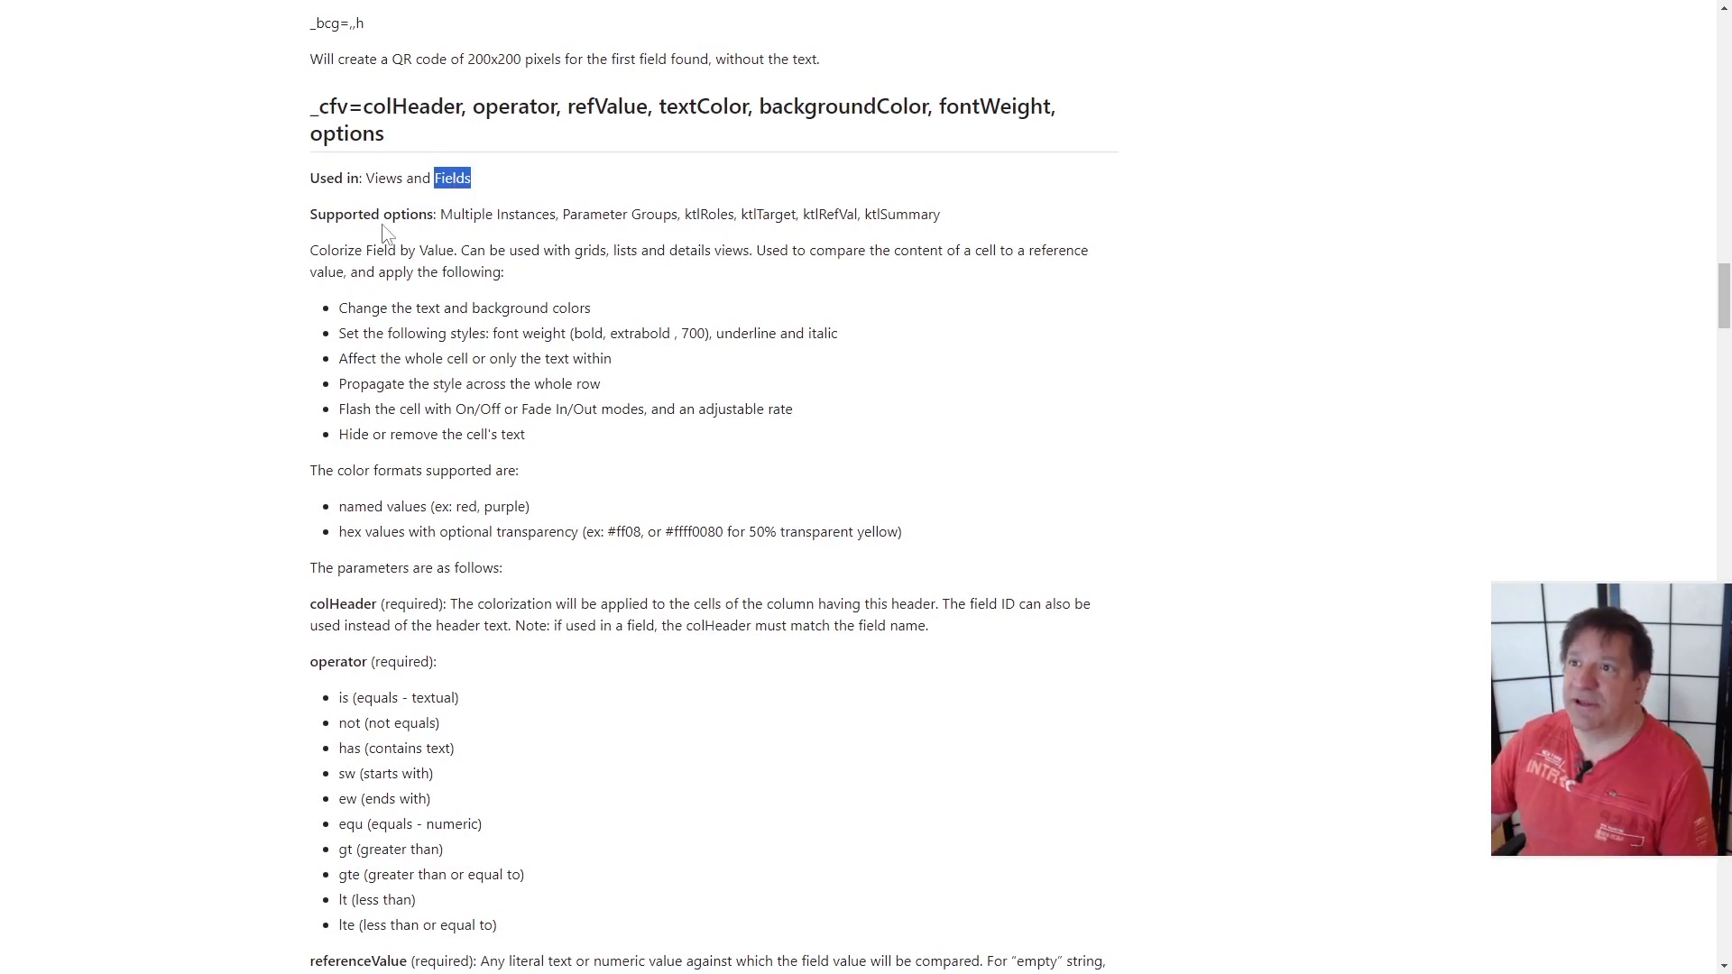
left_click(332, 108)
double_click(332, 108)
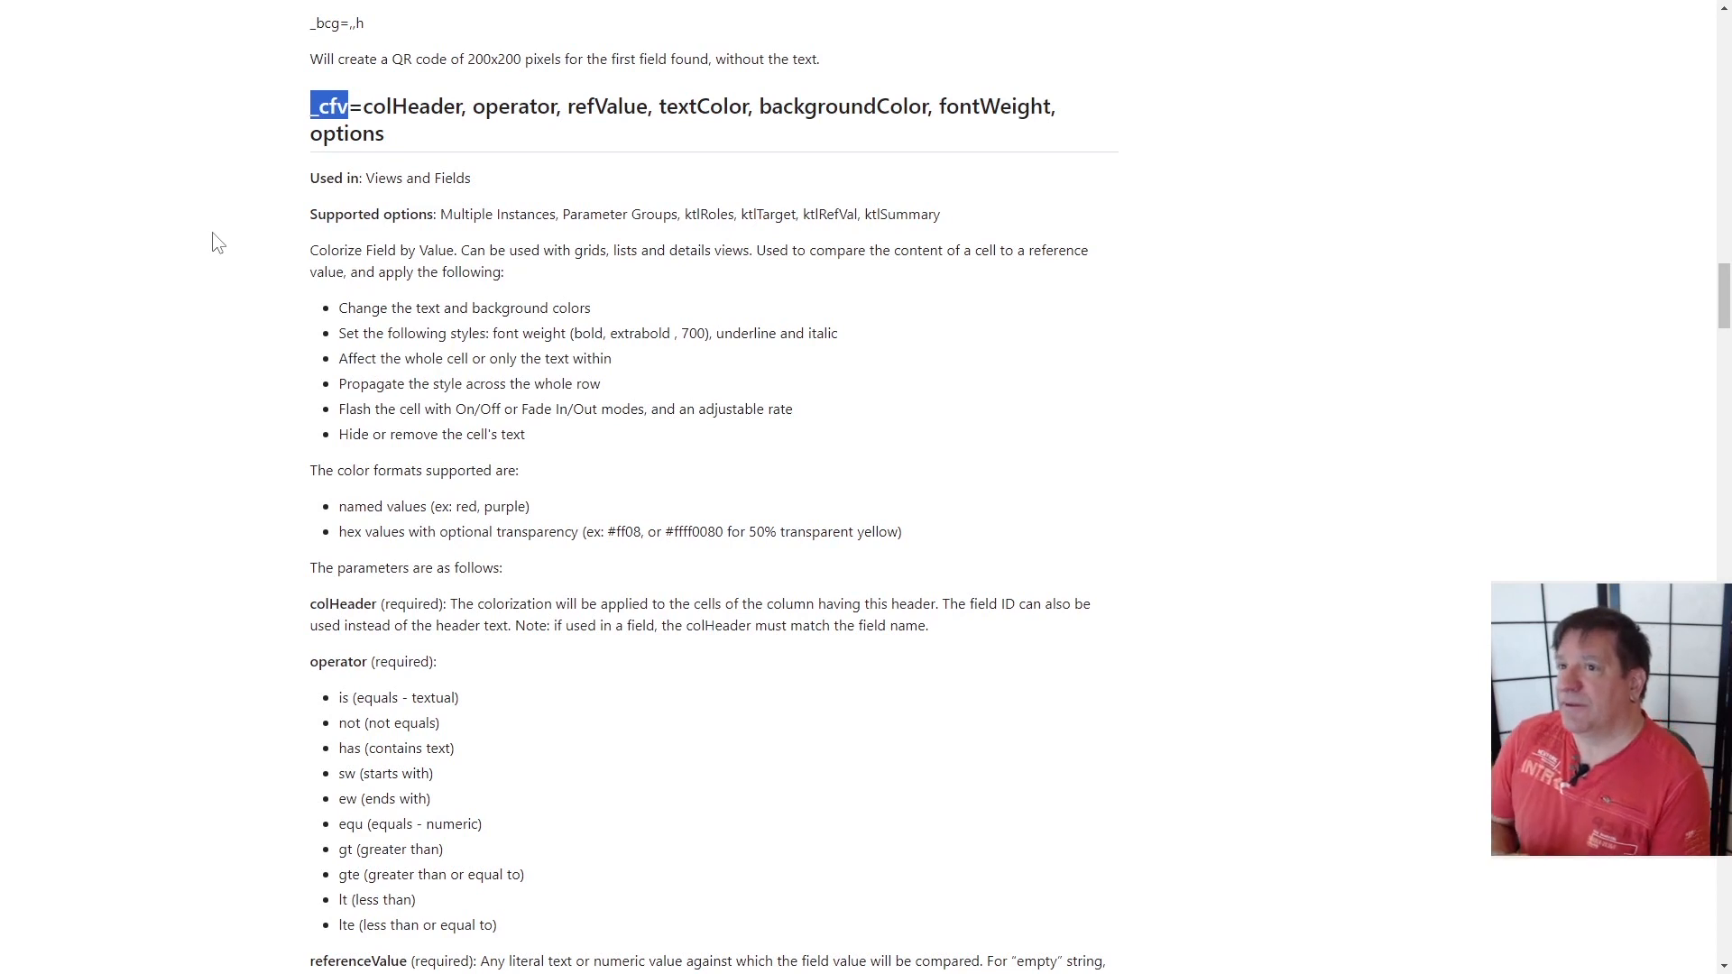
double_click(469, 215)
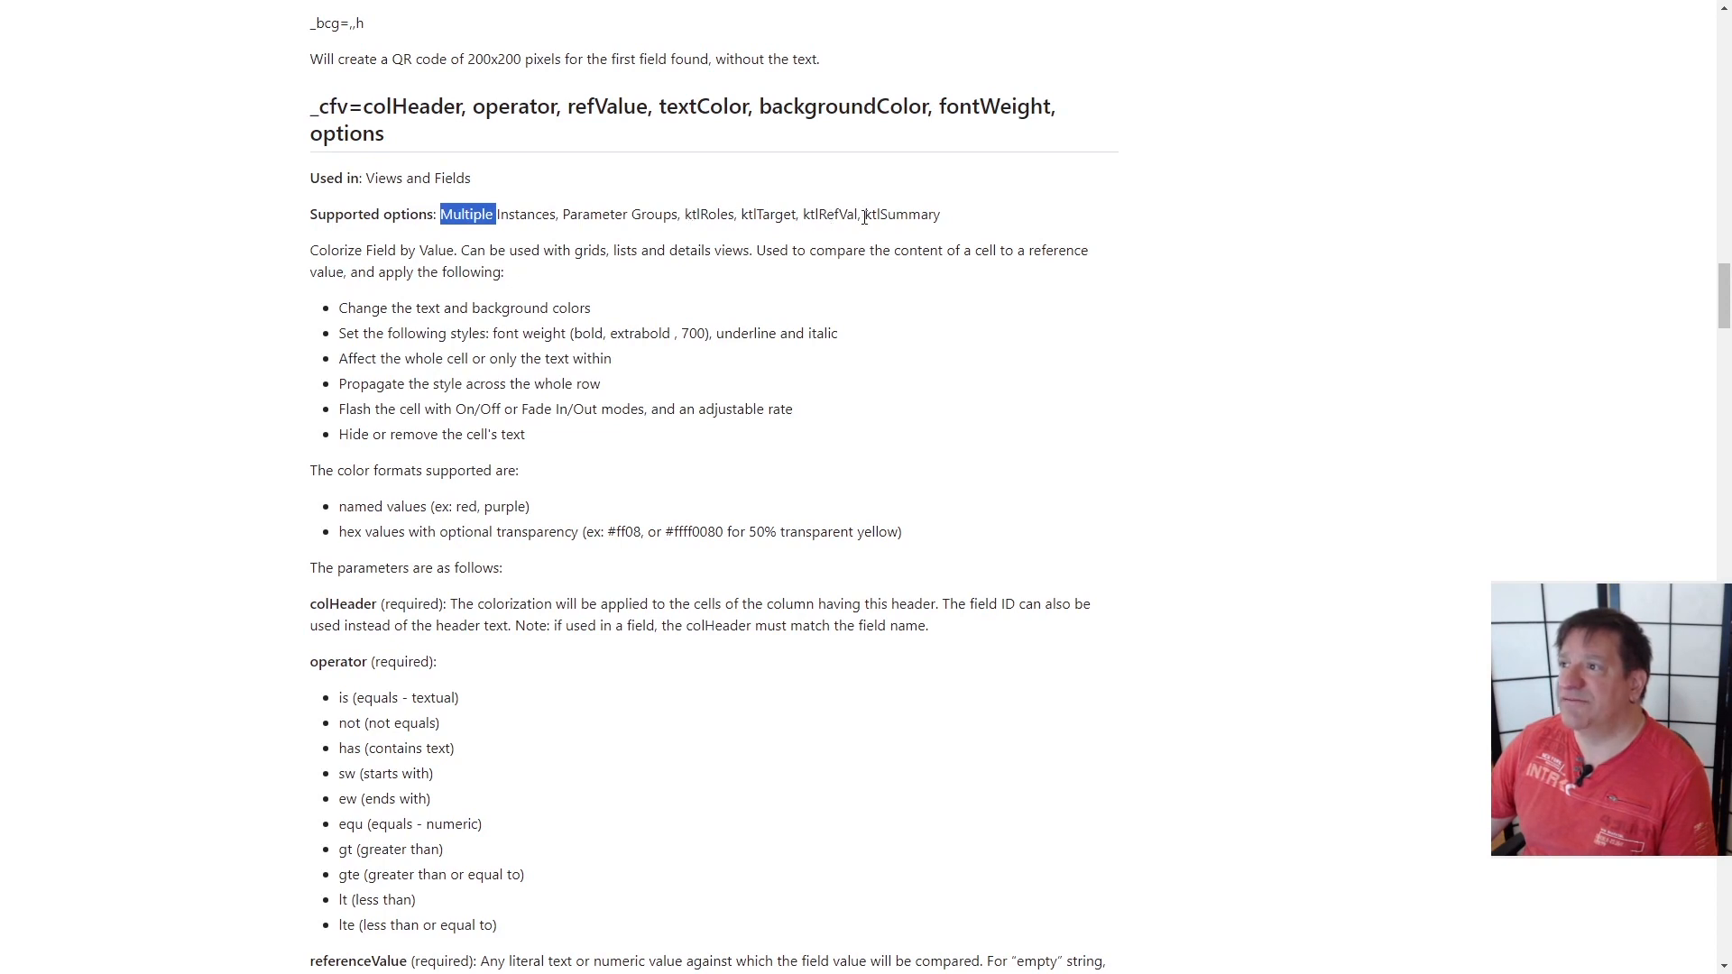
left_click(224, 247)
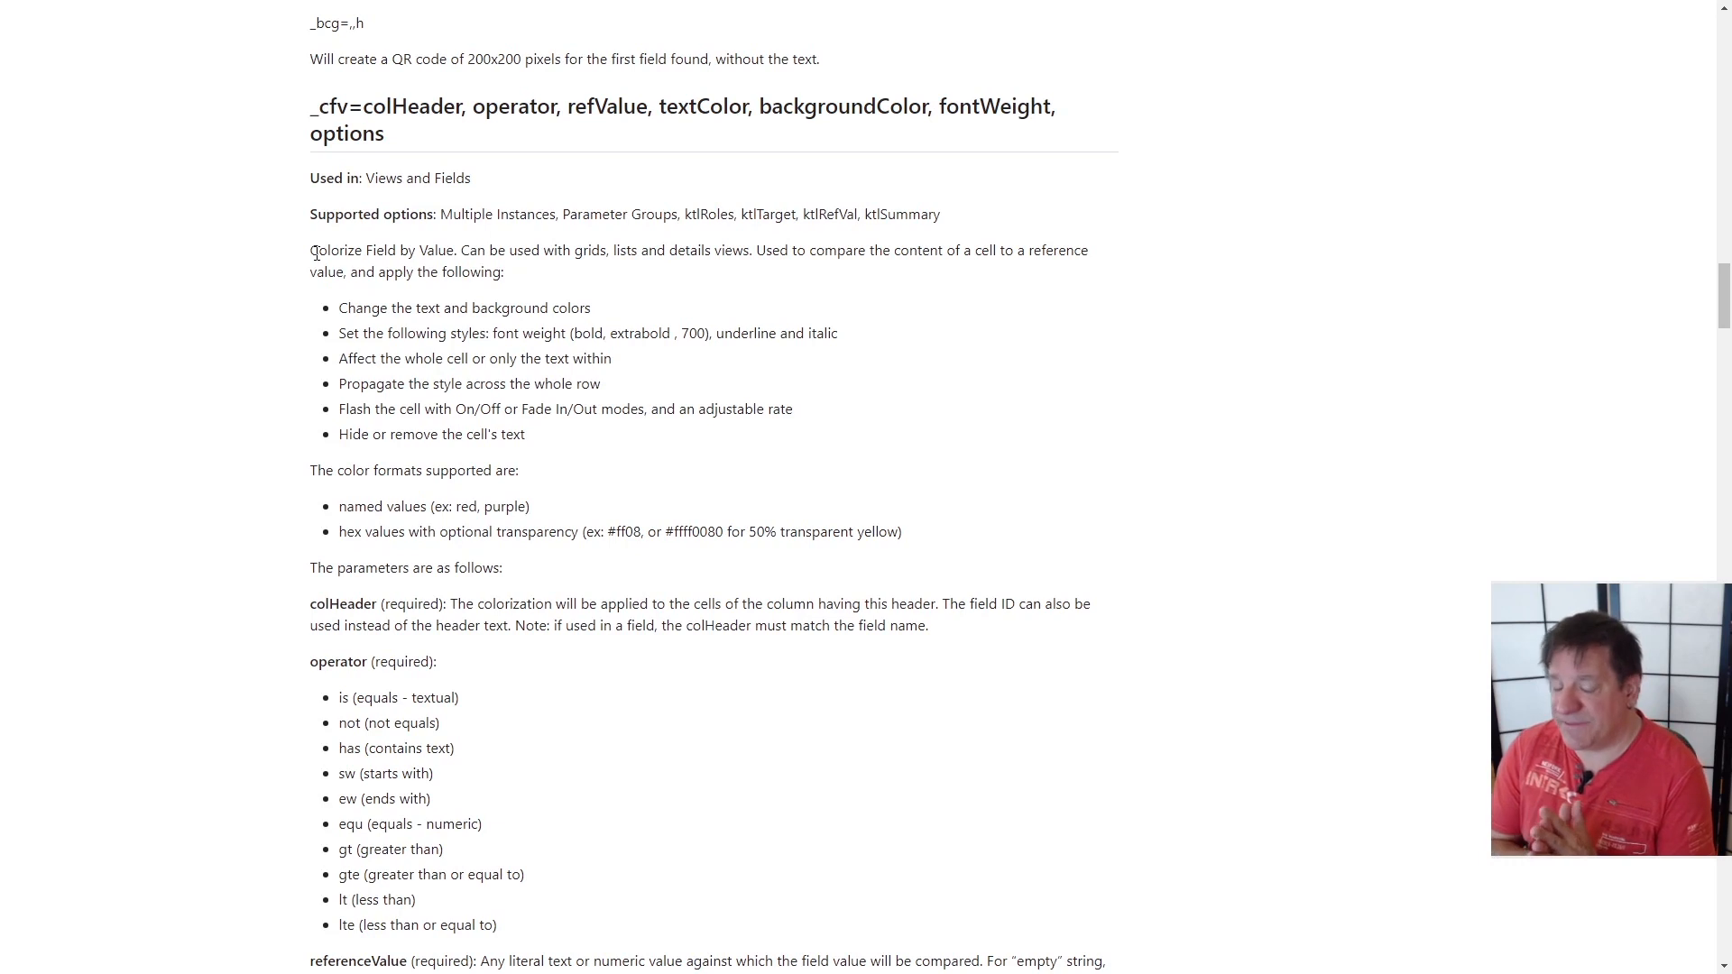
Read the Colorize Field by Value description, its supported color formats and the list of _cfv parameters and operators
left_click_drag(312, 251, 453, 252)
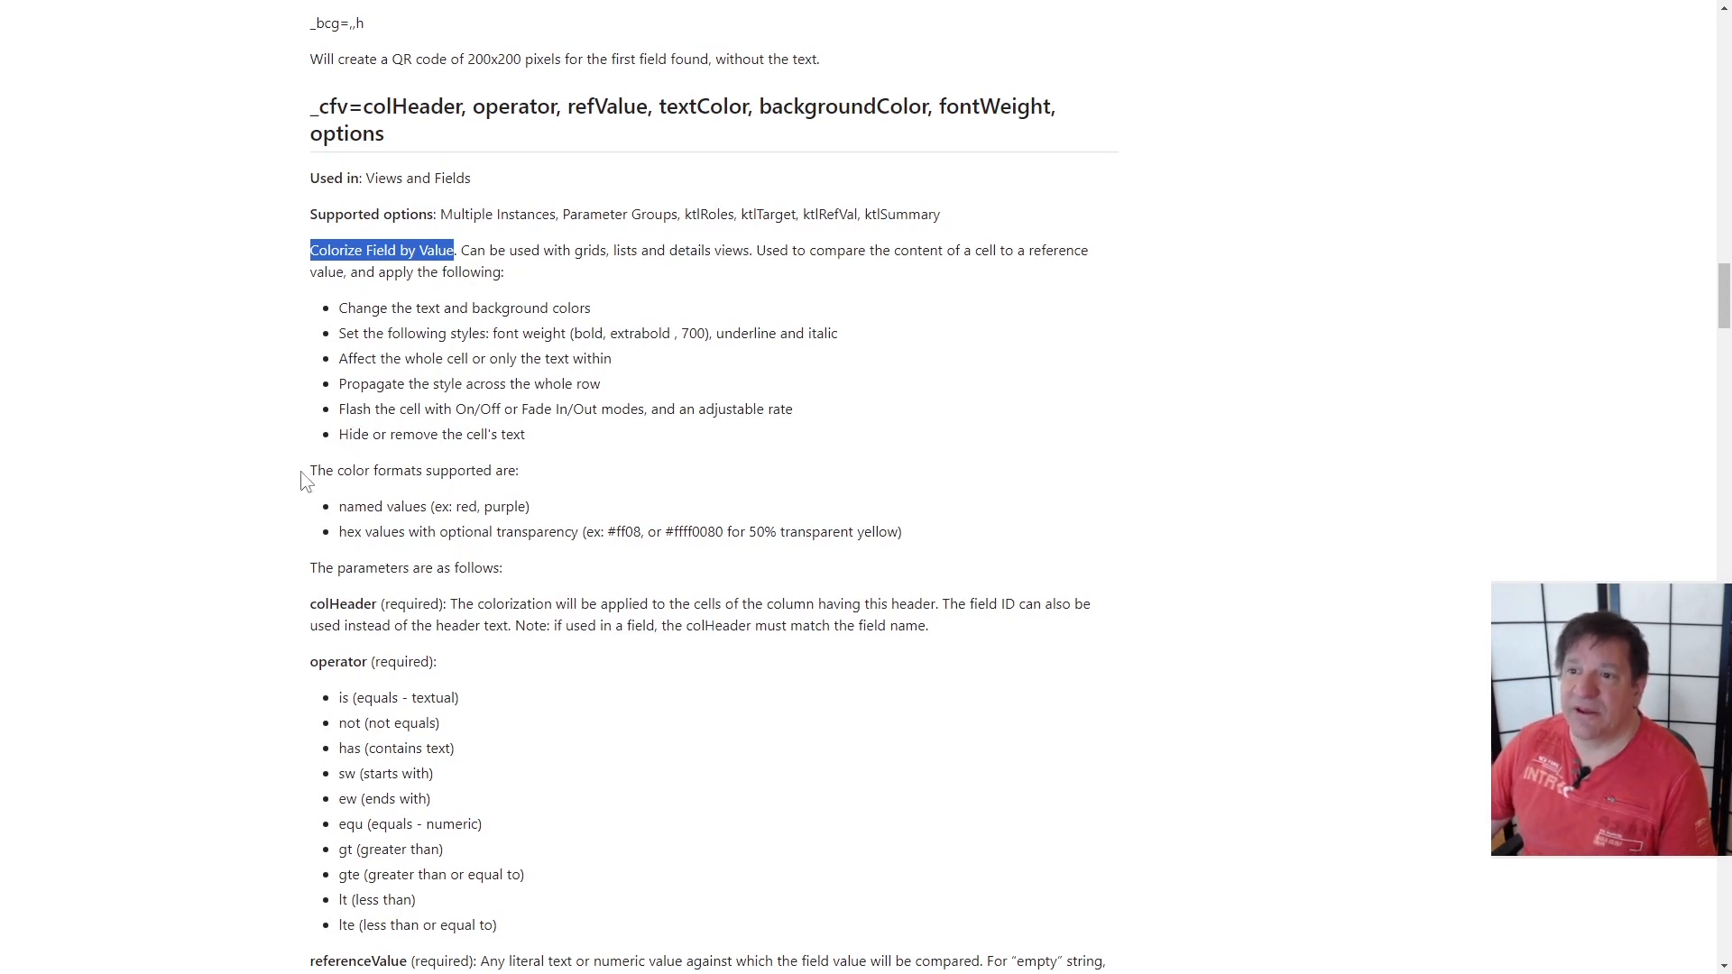
scroll(294, 505, "down", 1)
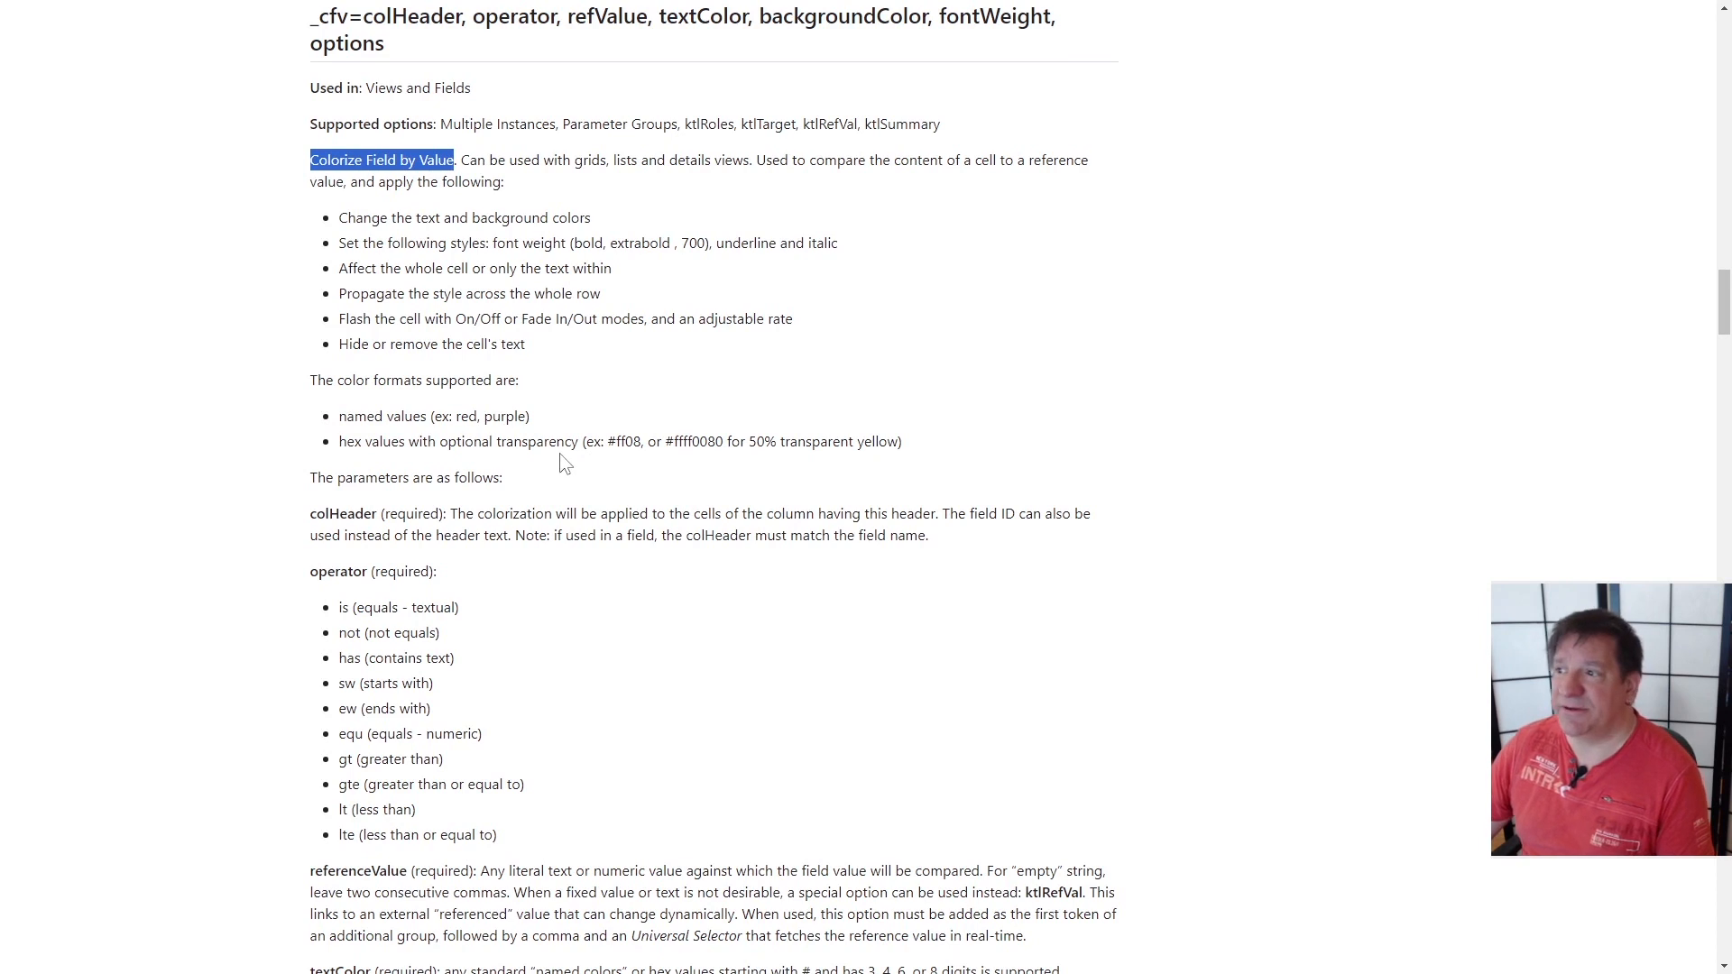
scroll(289, 485, "down", 1)
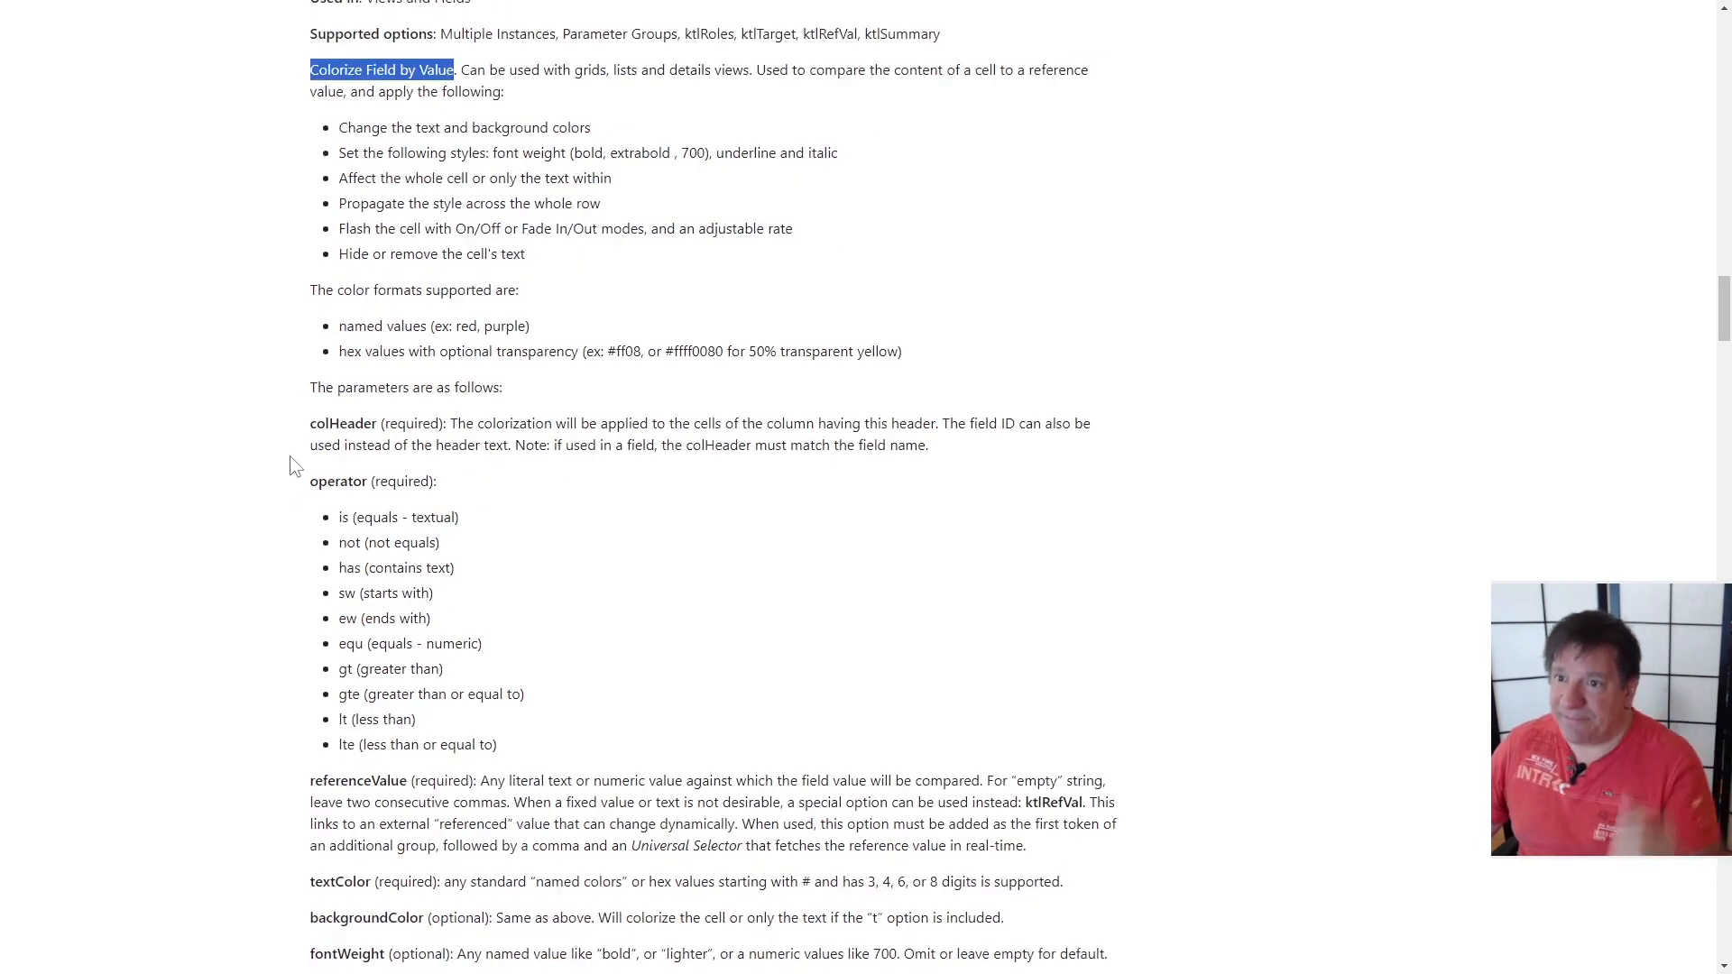
scroll(311, 433, "down", 1)
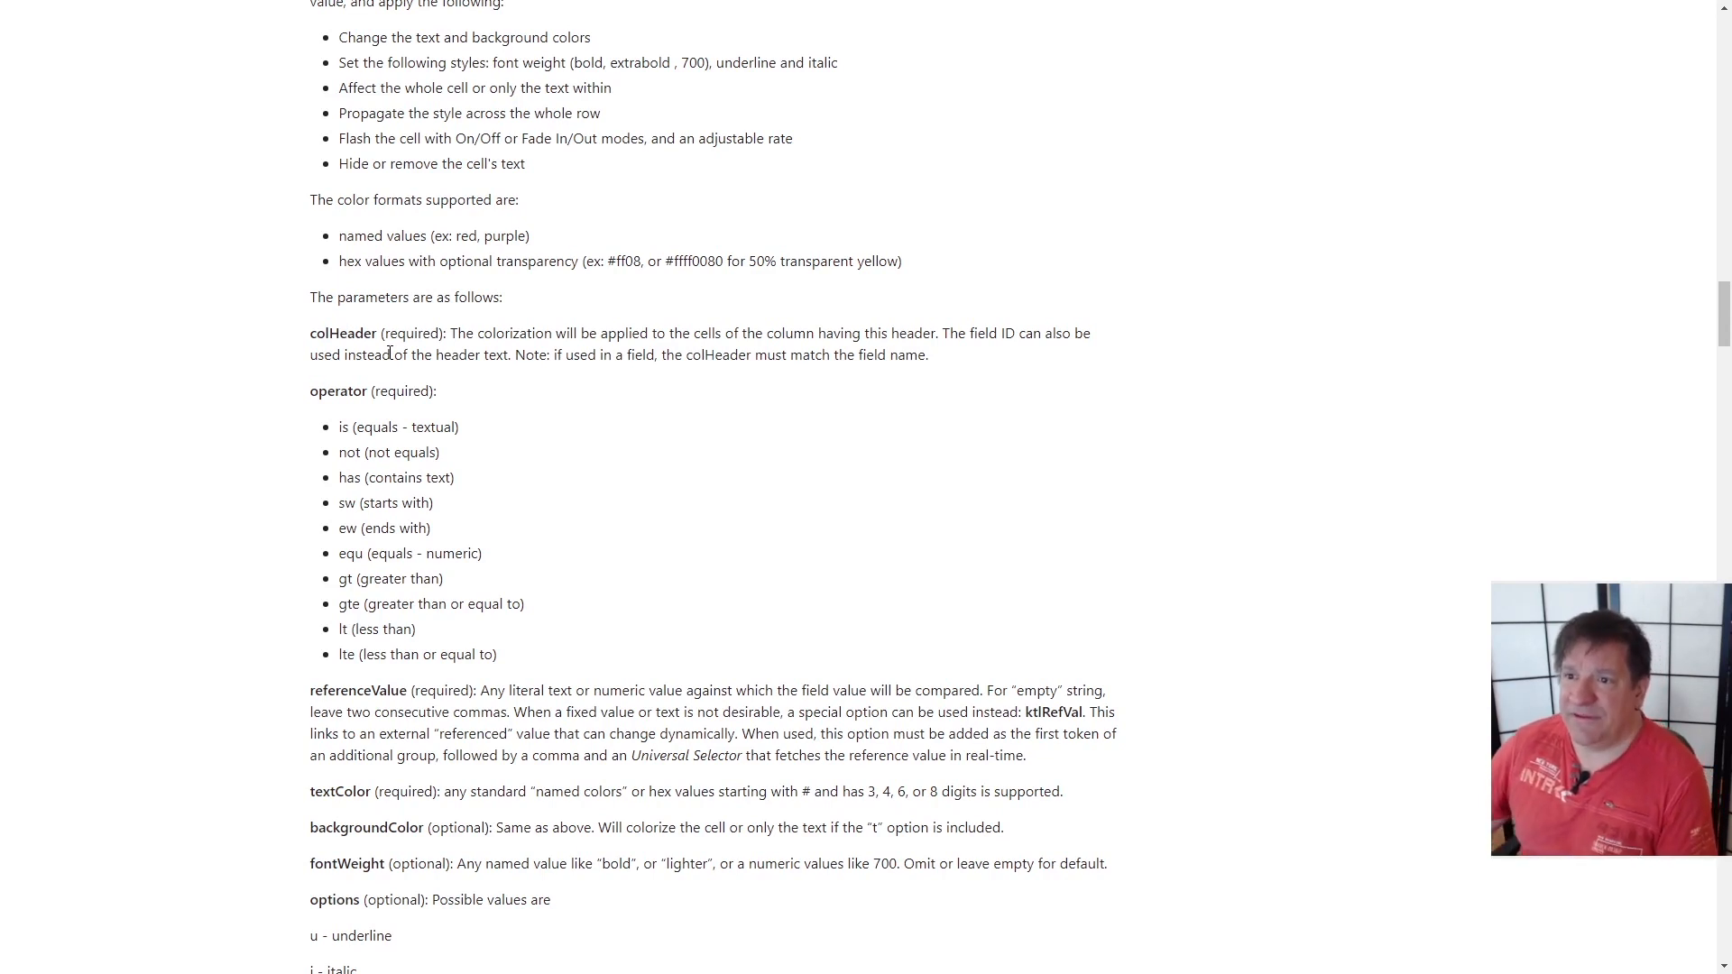
Read the remaining _cfv parameters and options down to the example, highlighting referenceValue and ktlRefVal
scroll(314, 431, "down", 1)
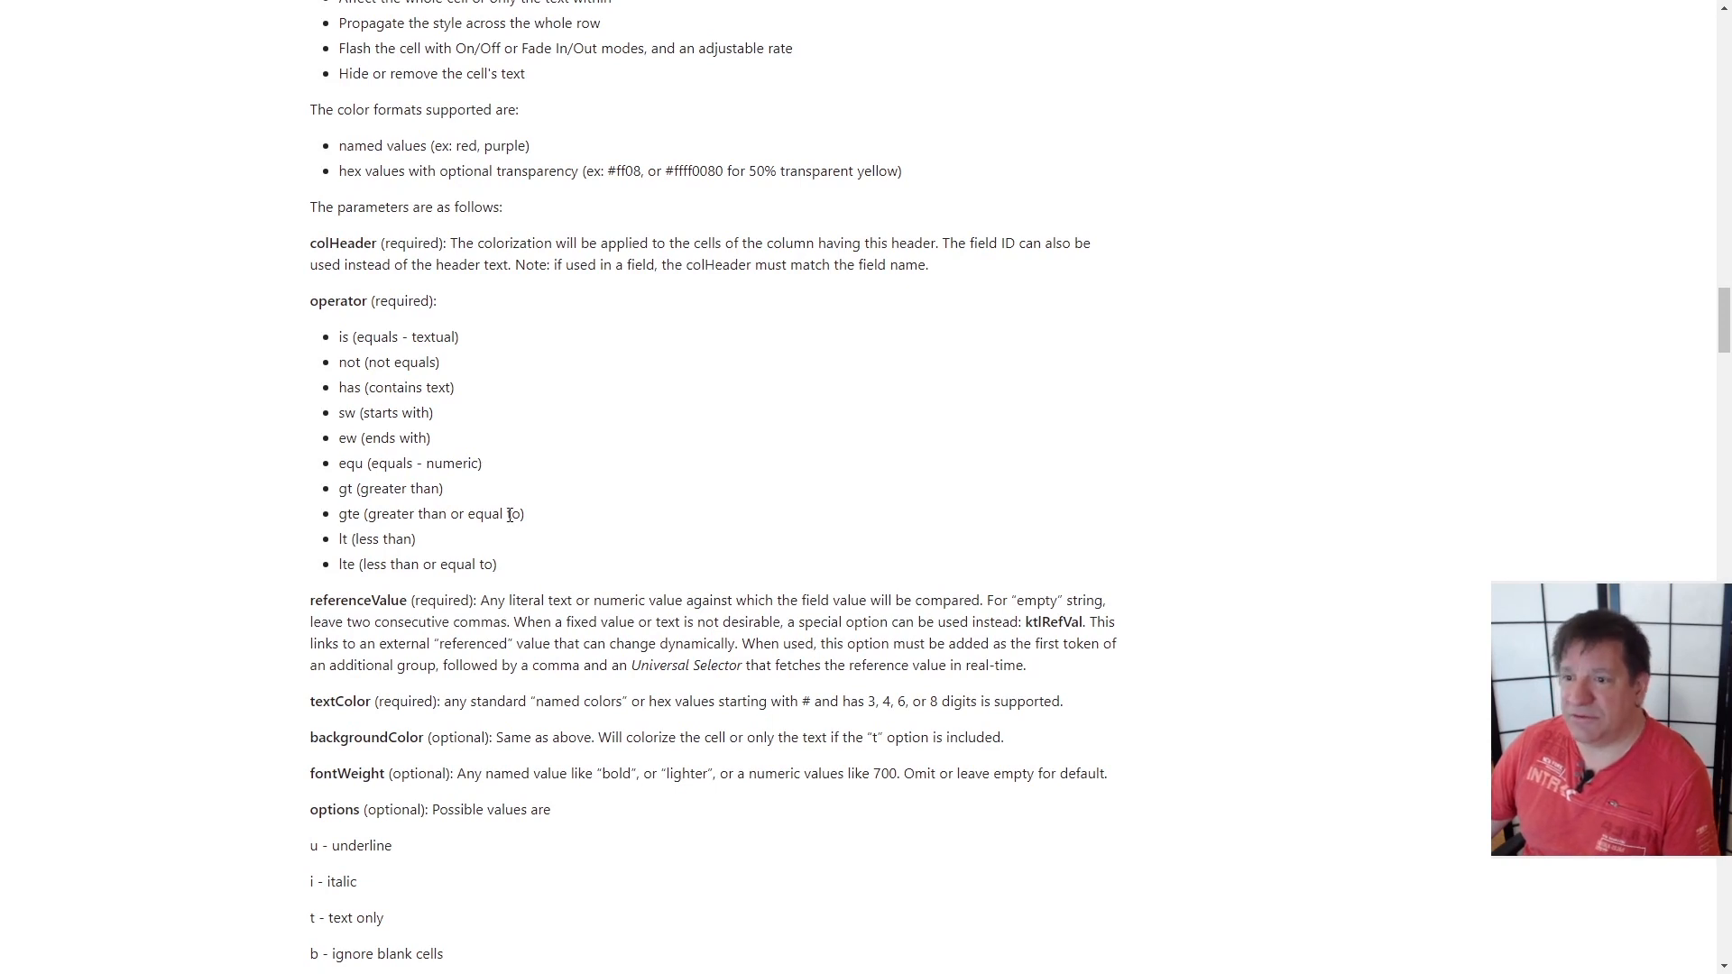
scroll(494, 482, "down", 2)
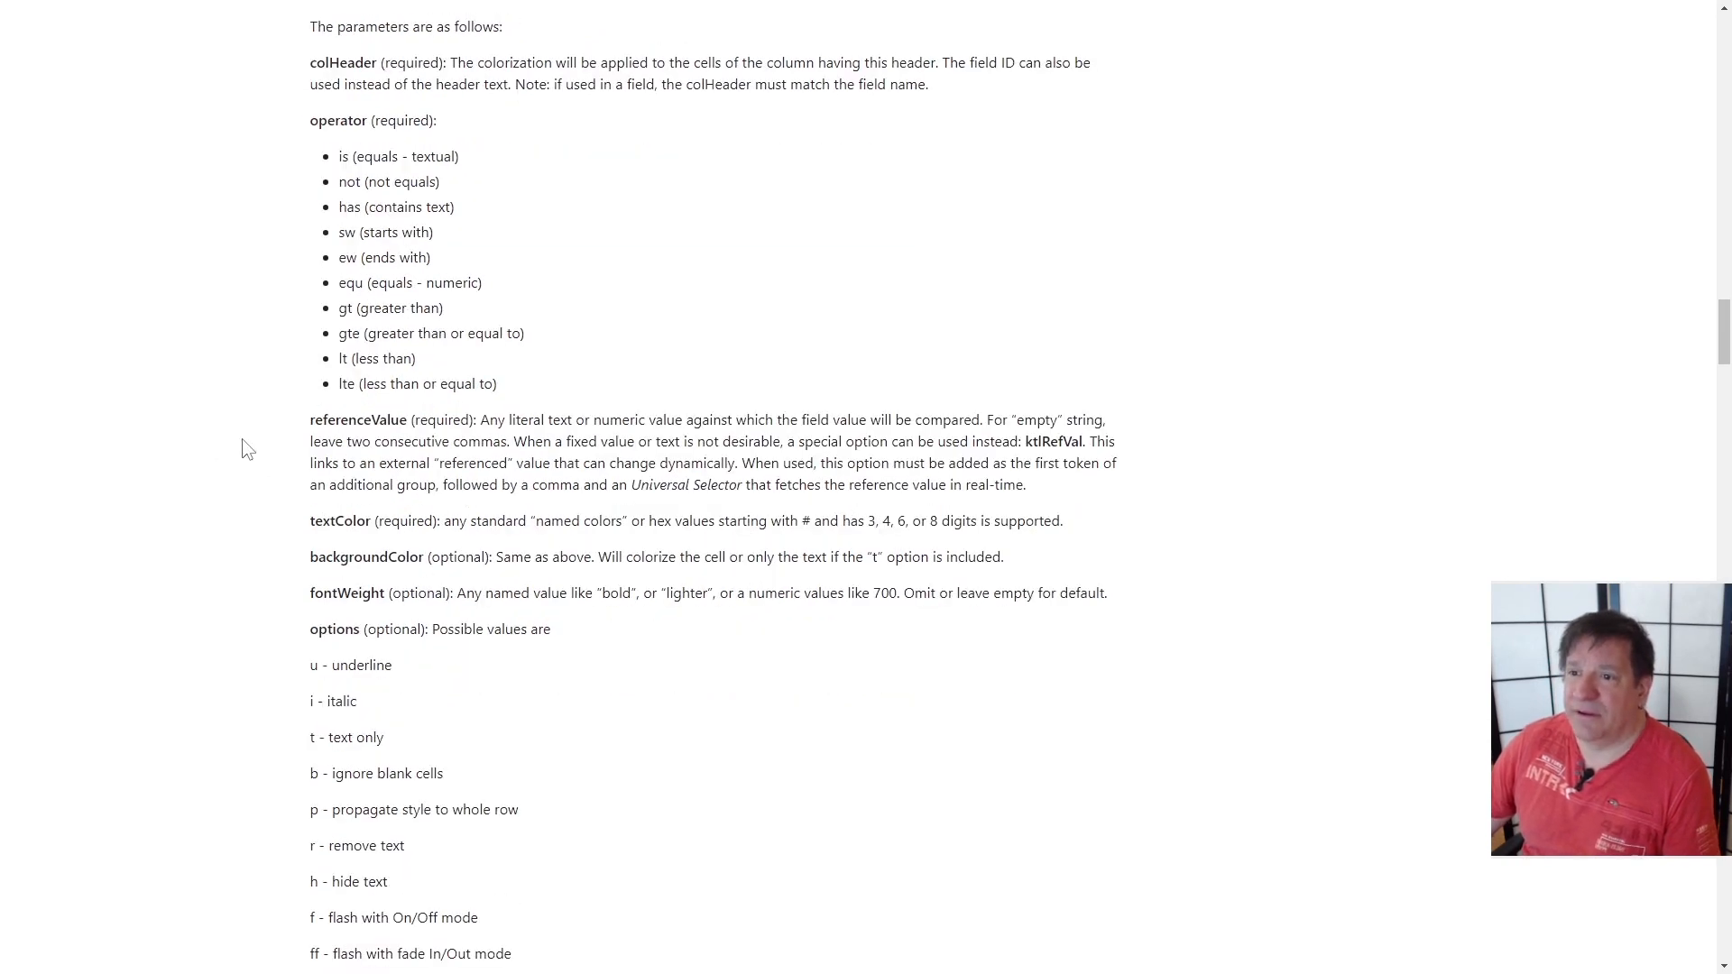
double_click(348, 420)
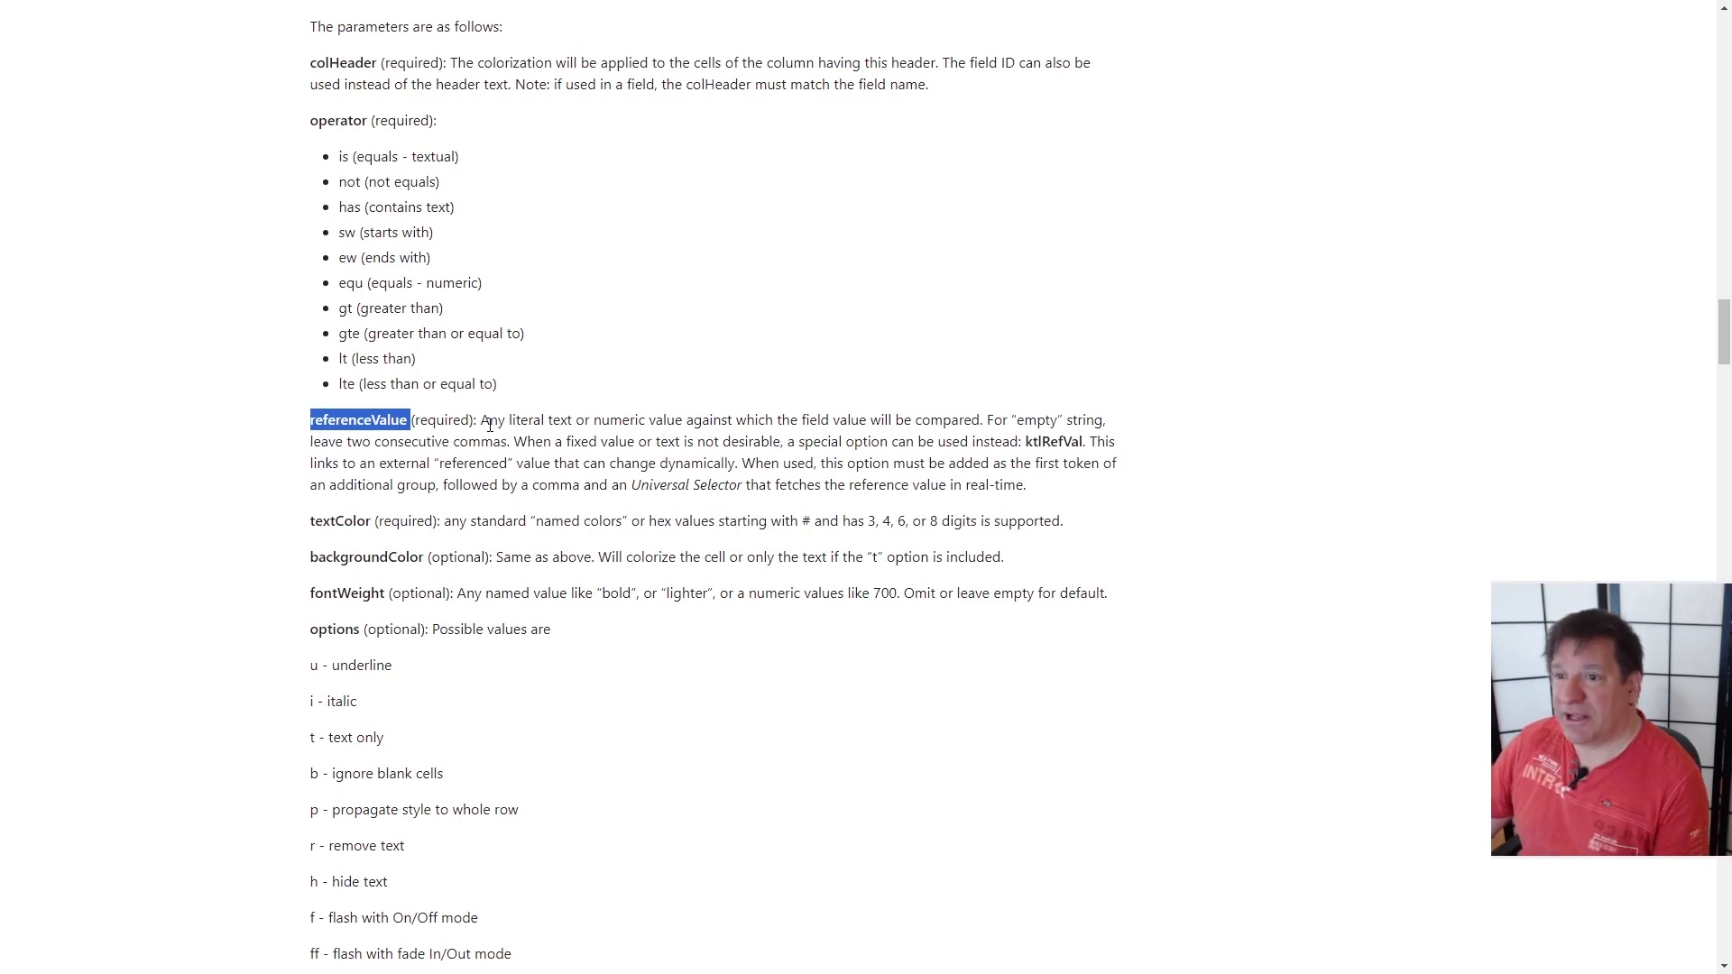
double_click(1044, 442)
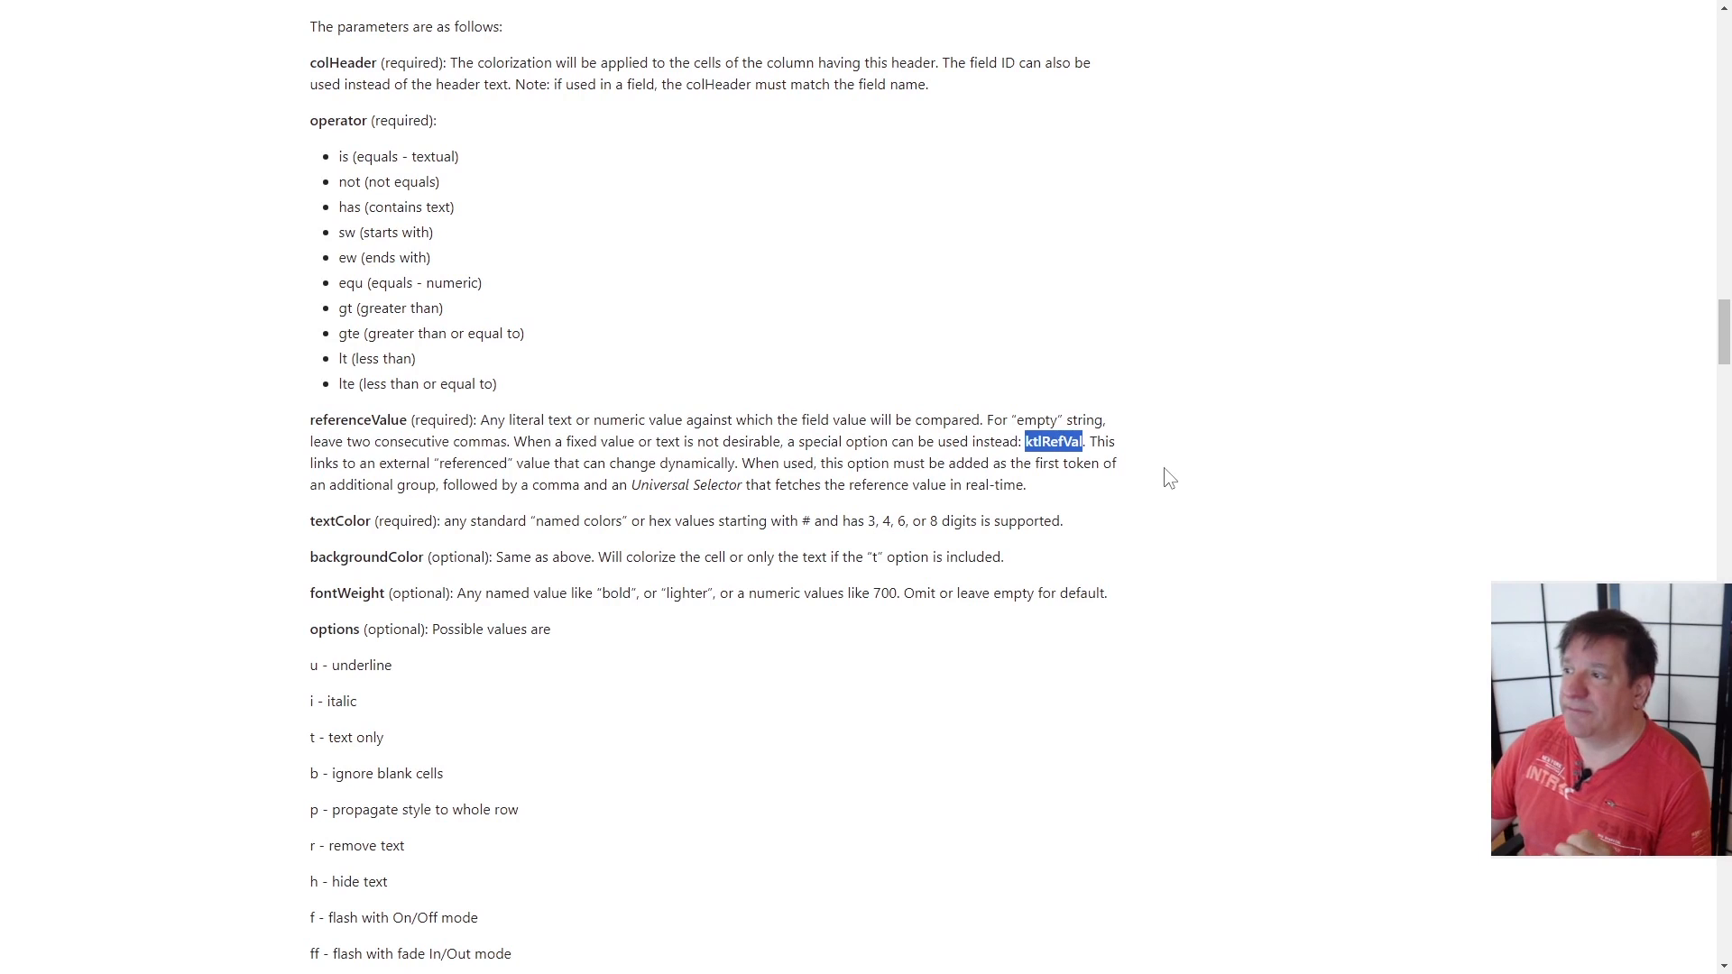
scroll(557, 533, "down", 3)
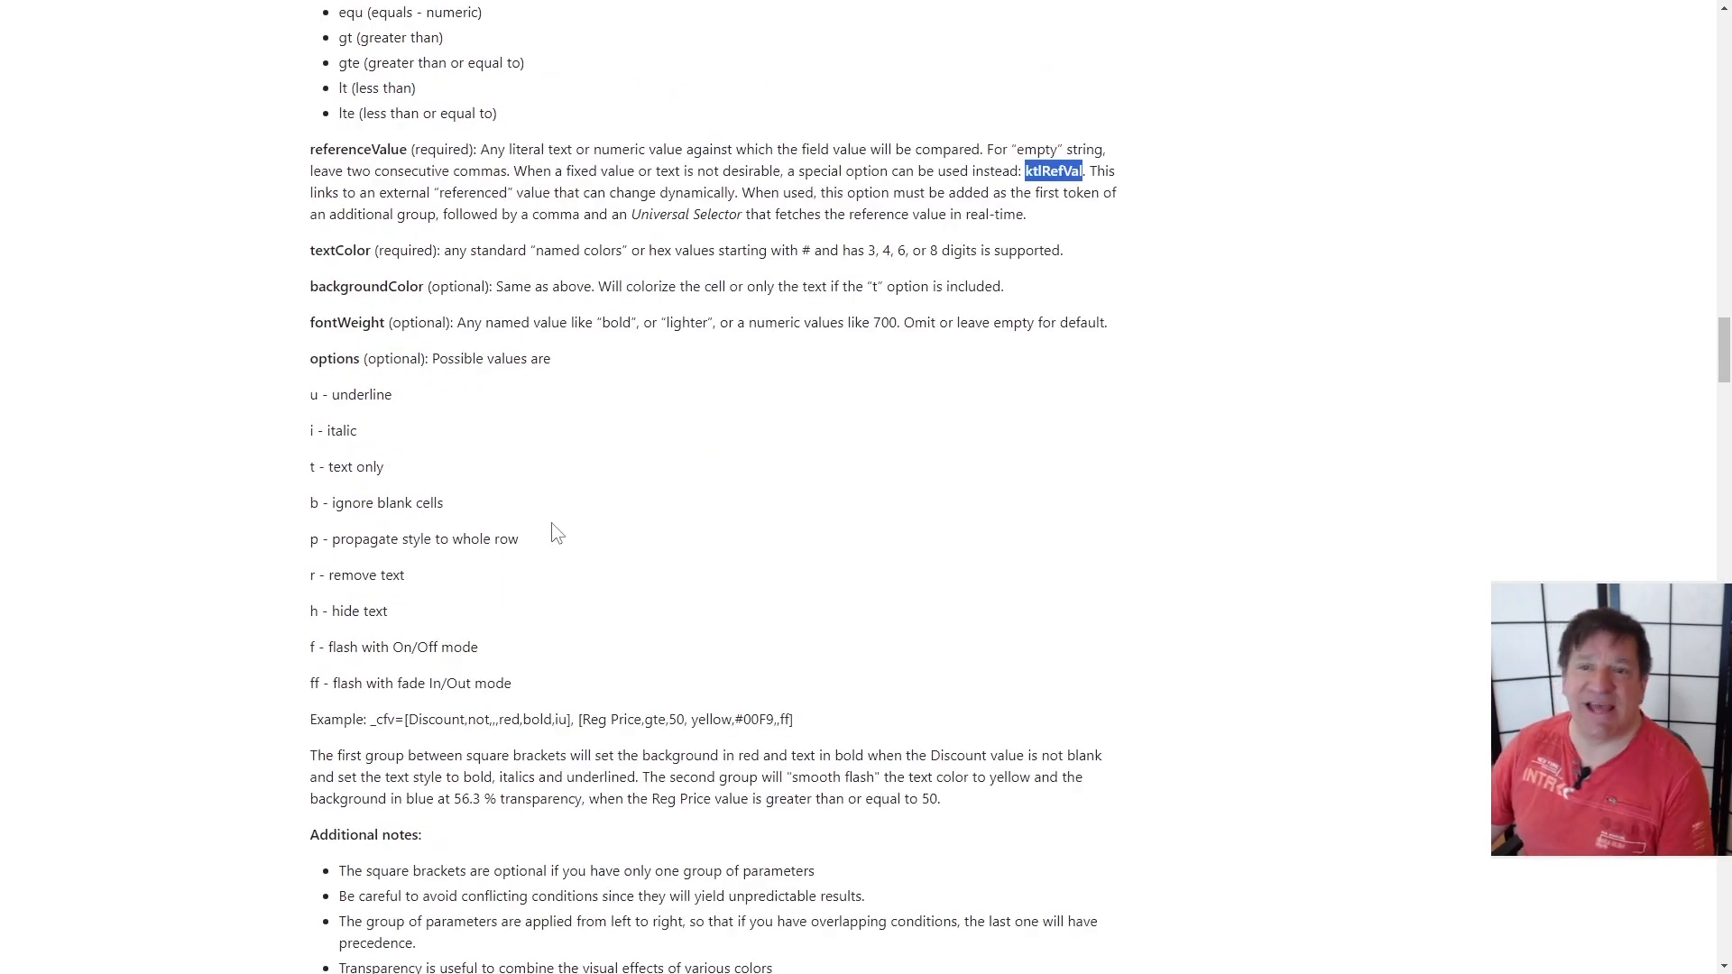
Switch to the Knack builder, open the Items grid on the 1- CFV Basics page and find _cfv in it
key("ctrl+Tab")
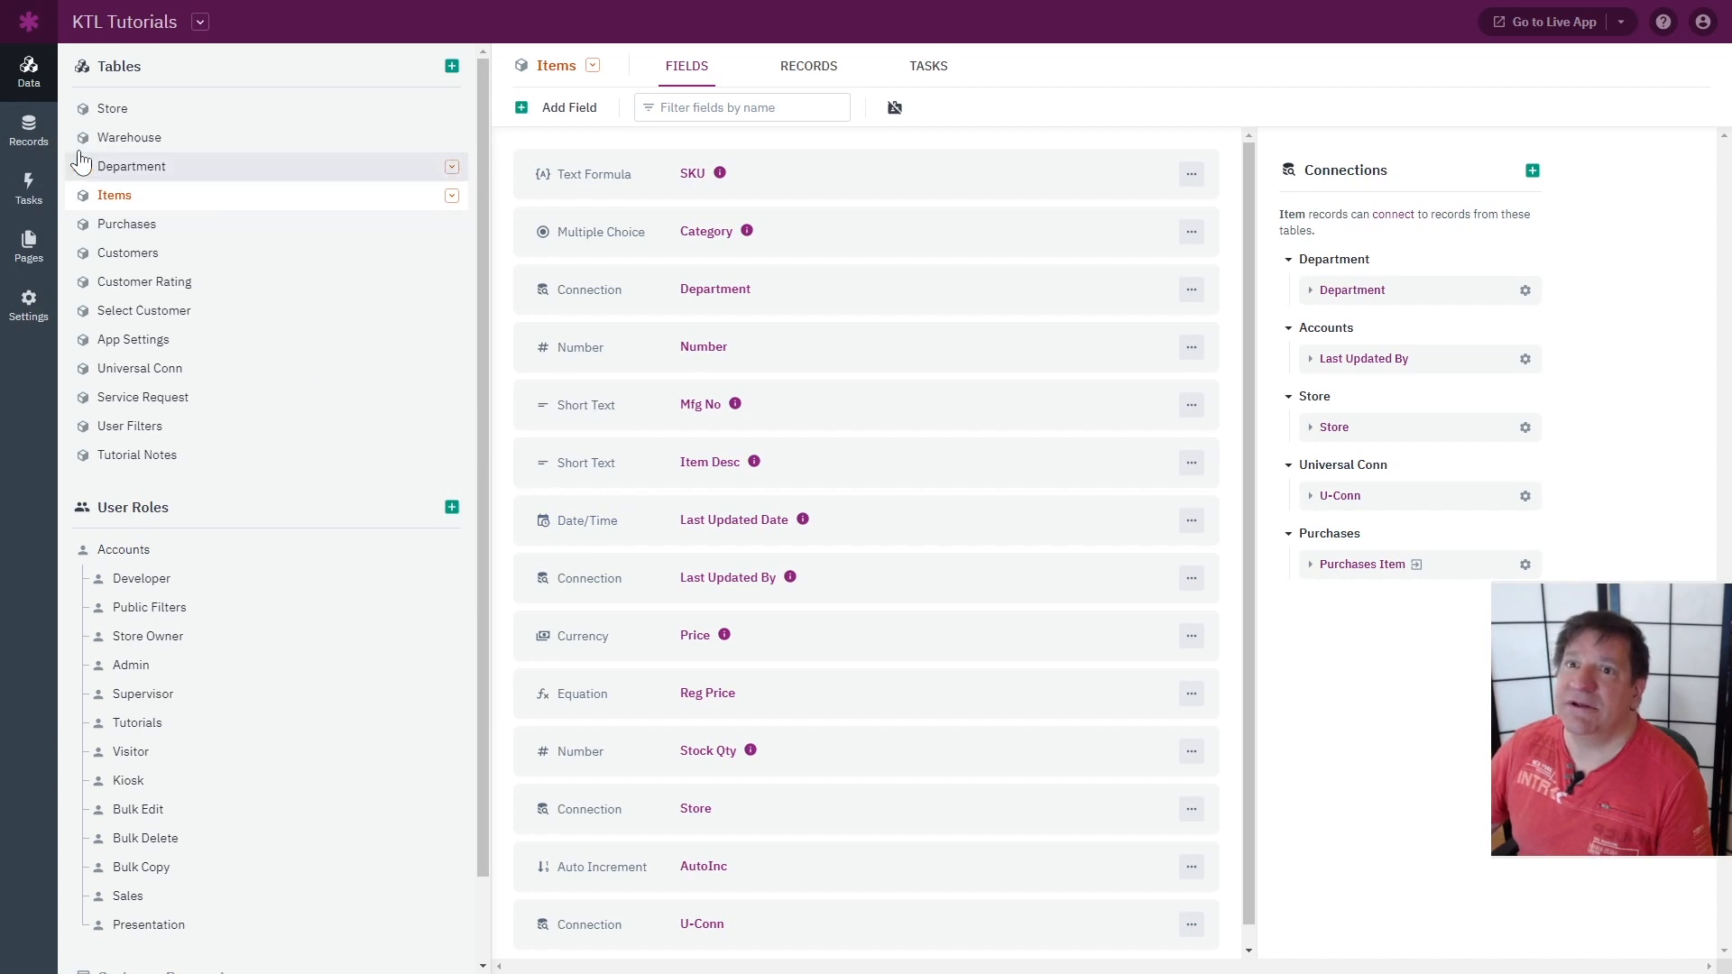
left_click(29, 246)
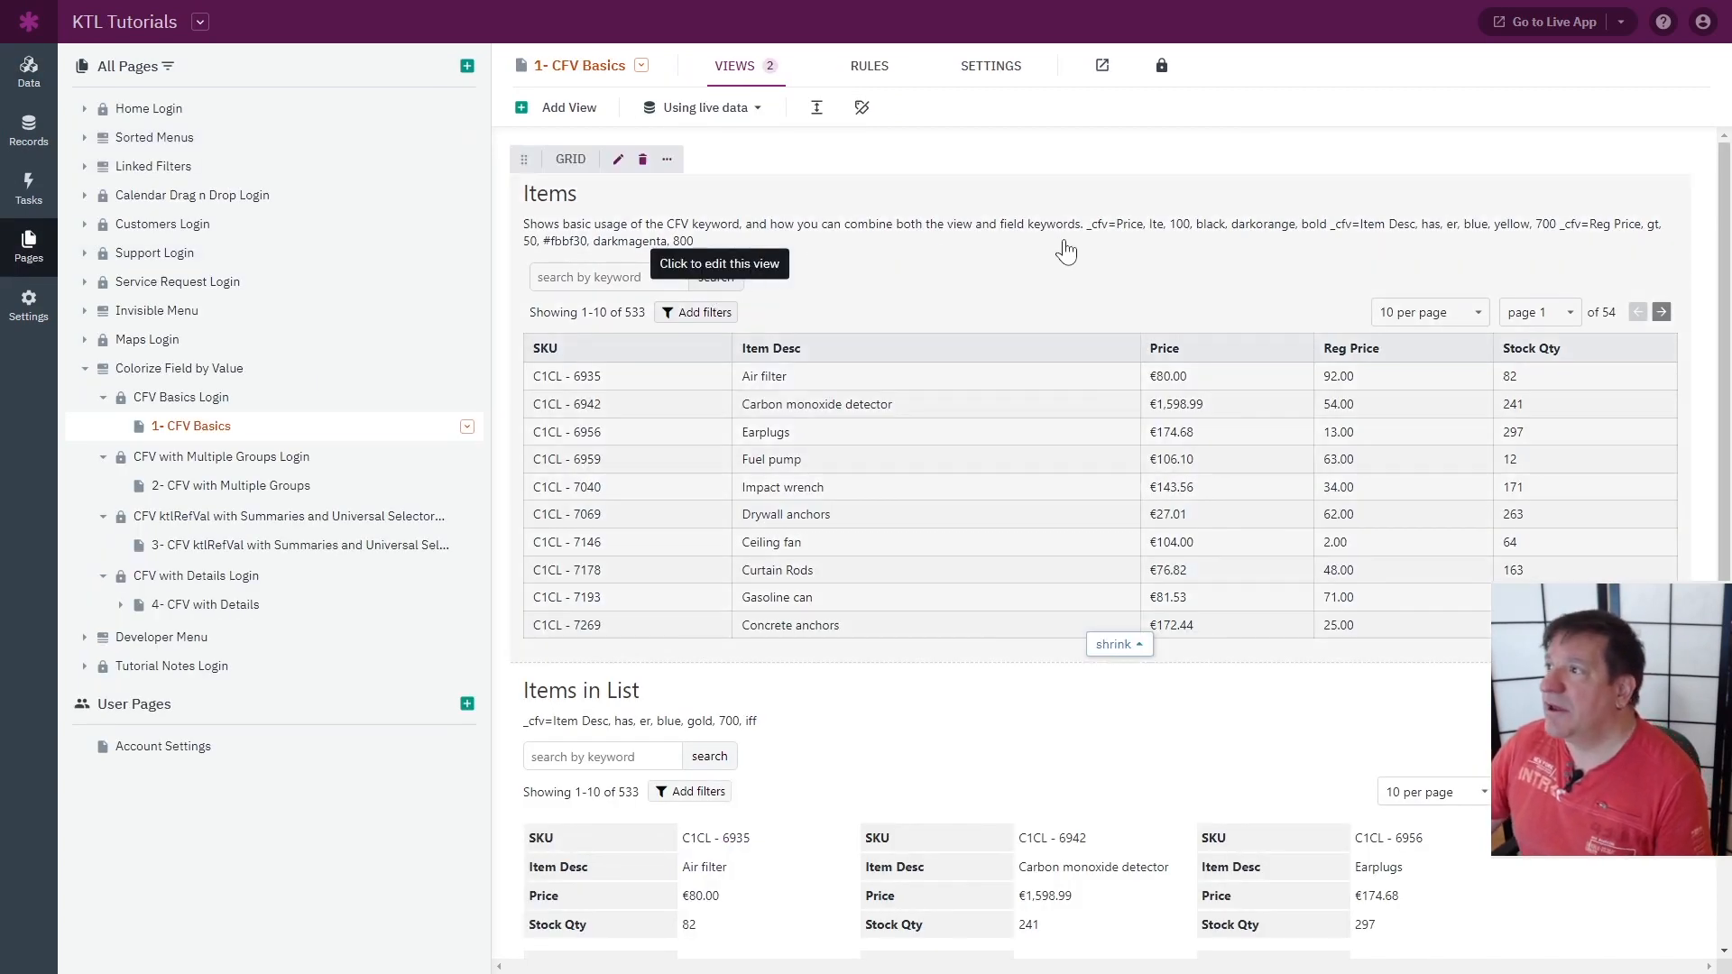
left_click(1106, 238)
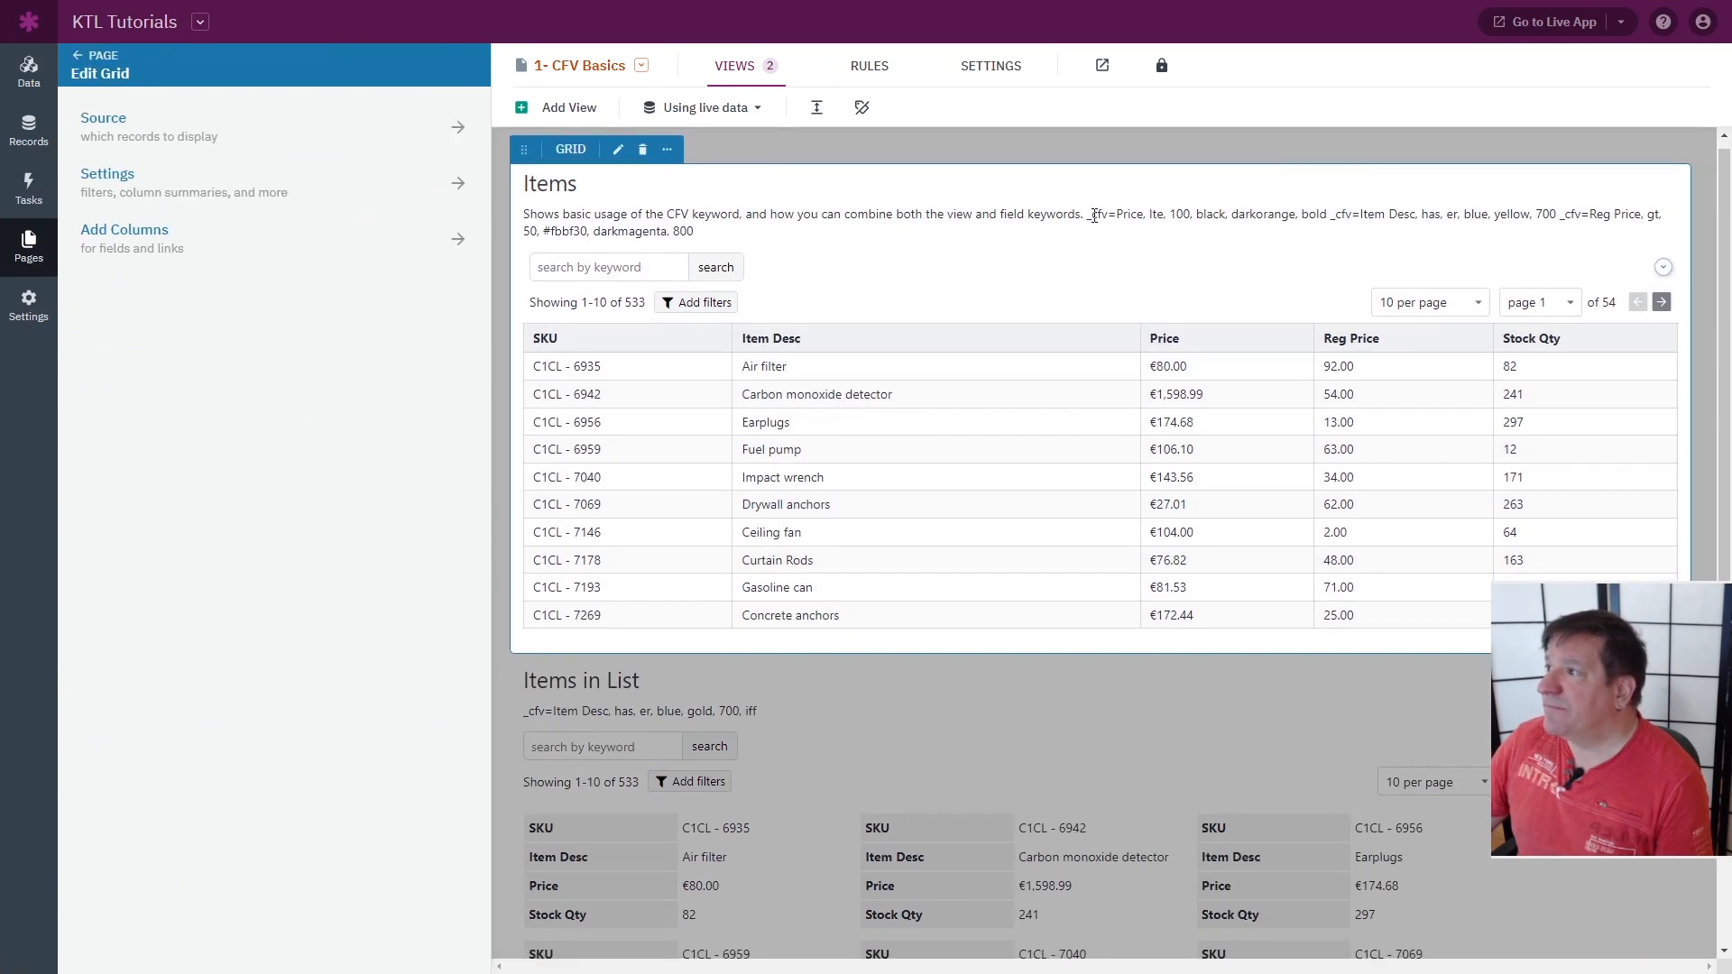
double_click(1093, 216)
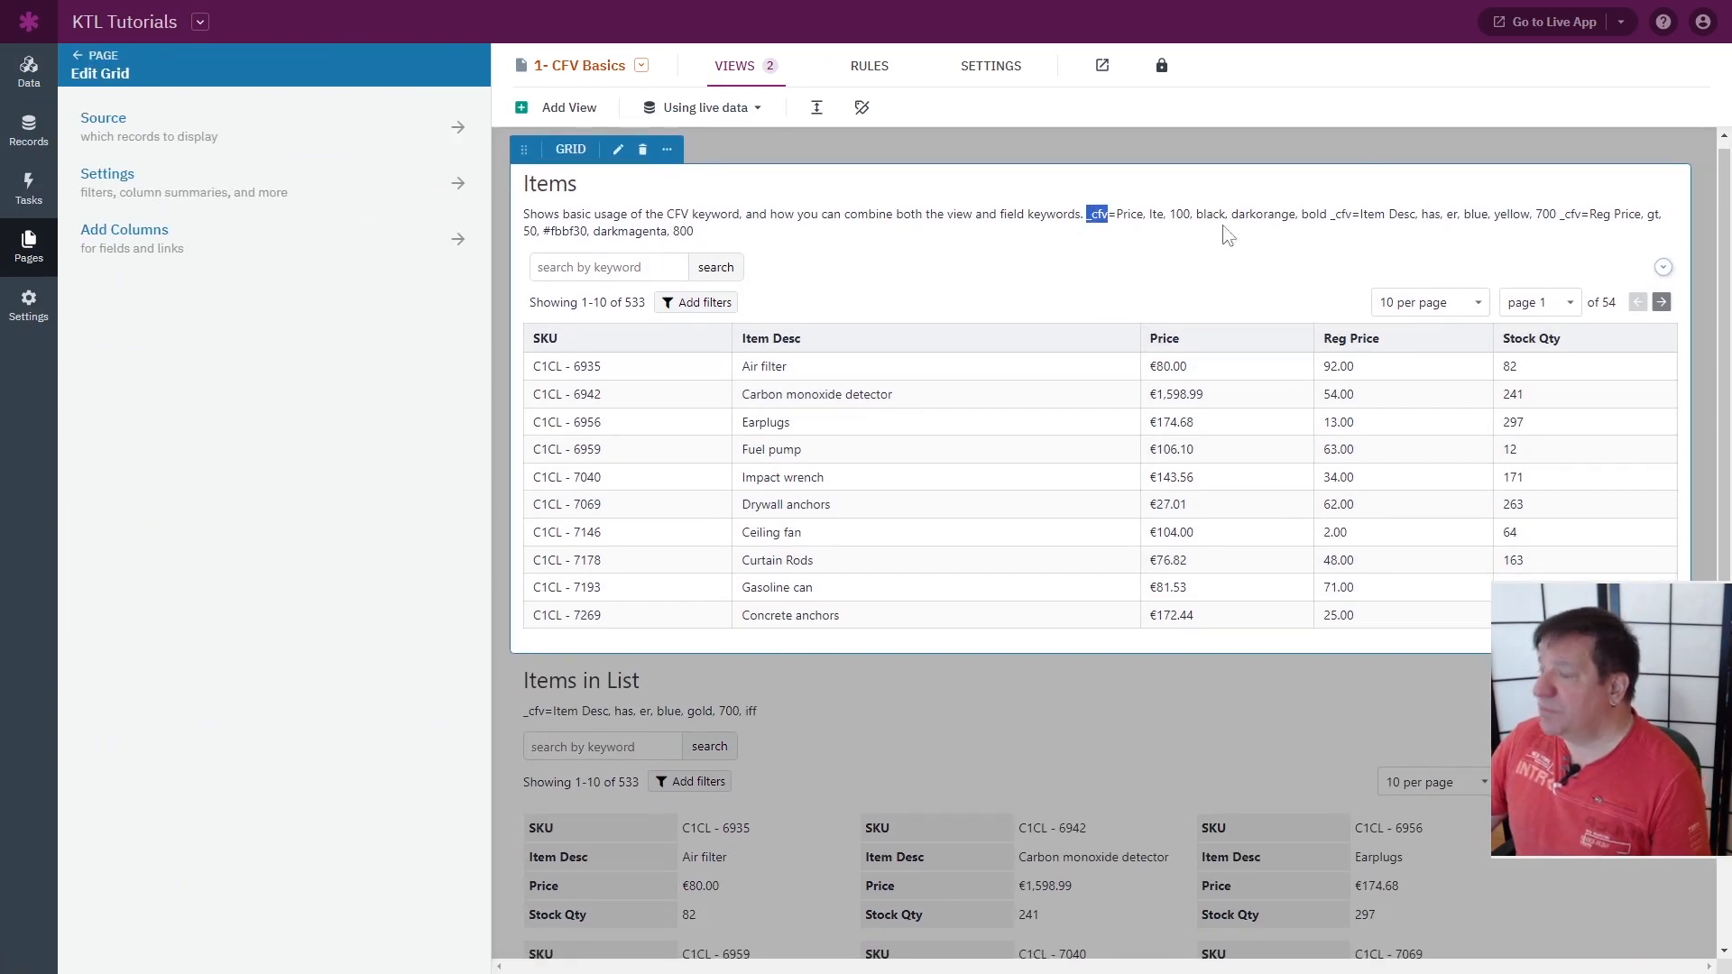
key("ctrl+f")
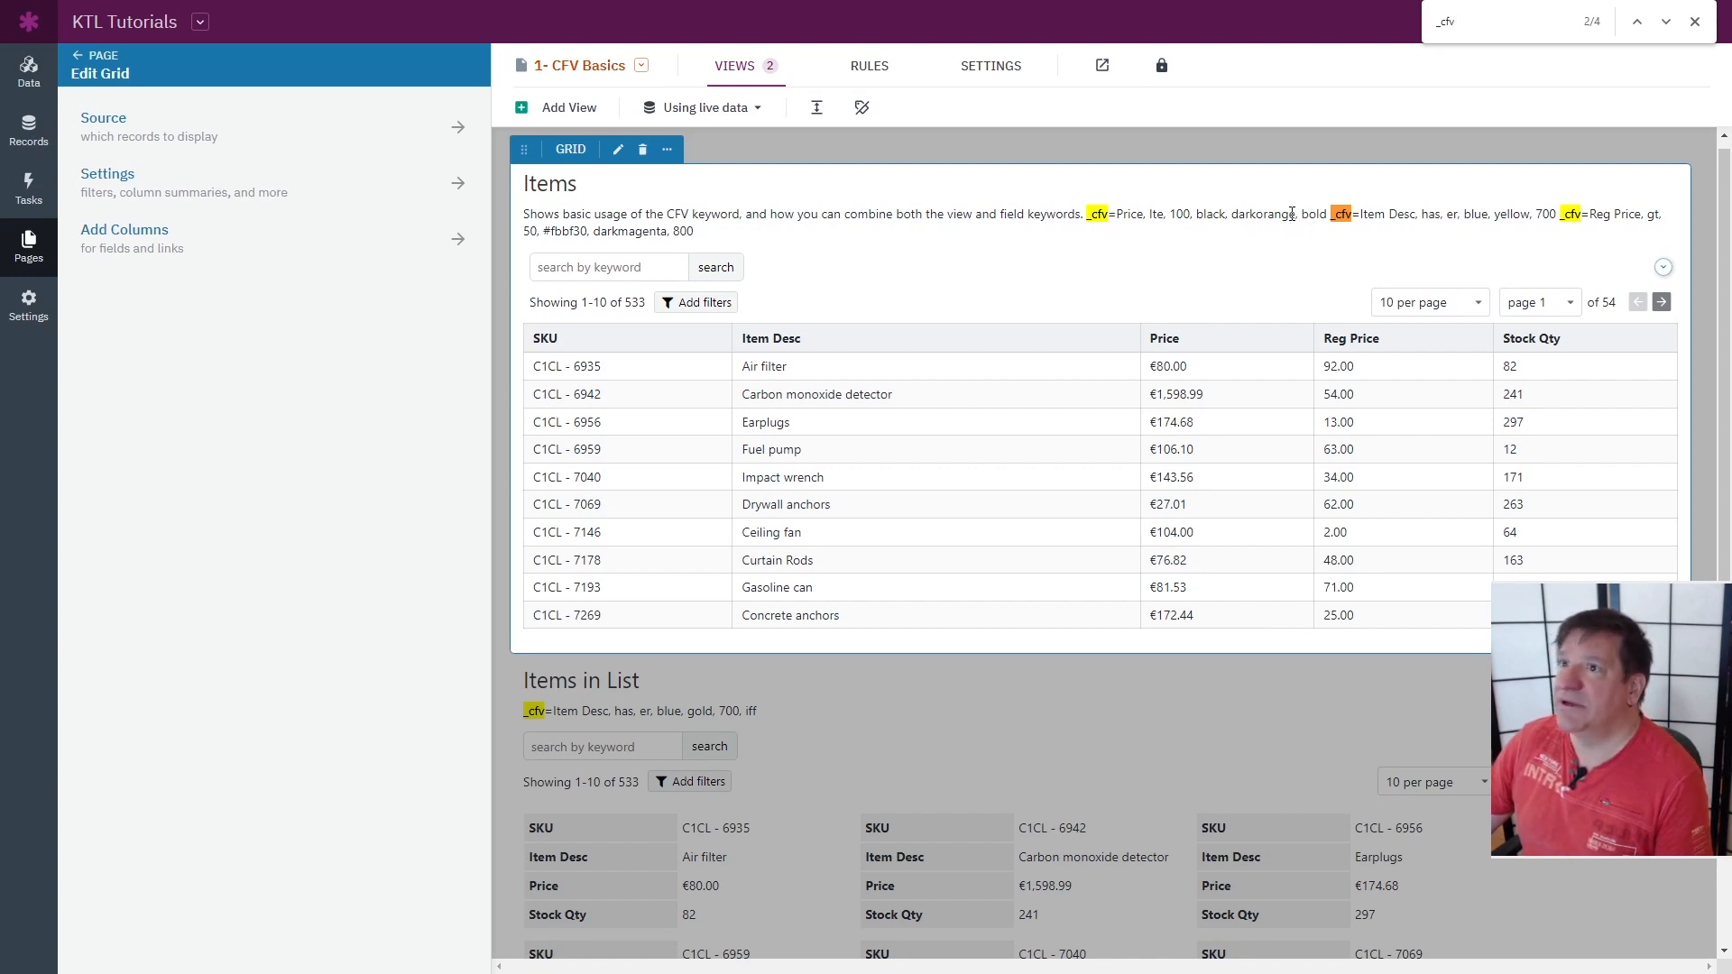
Compare the _cfv keywords in the Items grid description with the colored Price, Item Desc and Reg Price columns in the live app
key("ctrl+Tab")
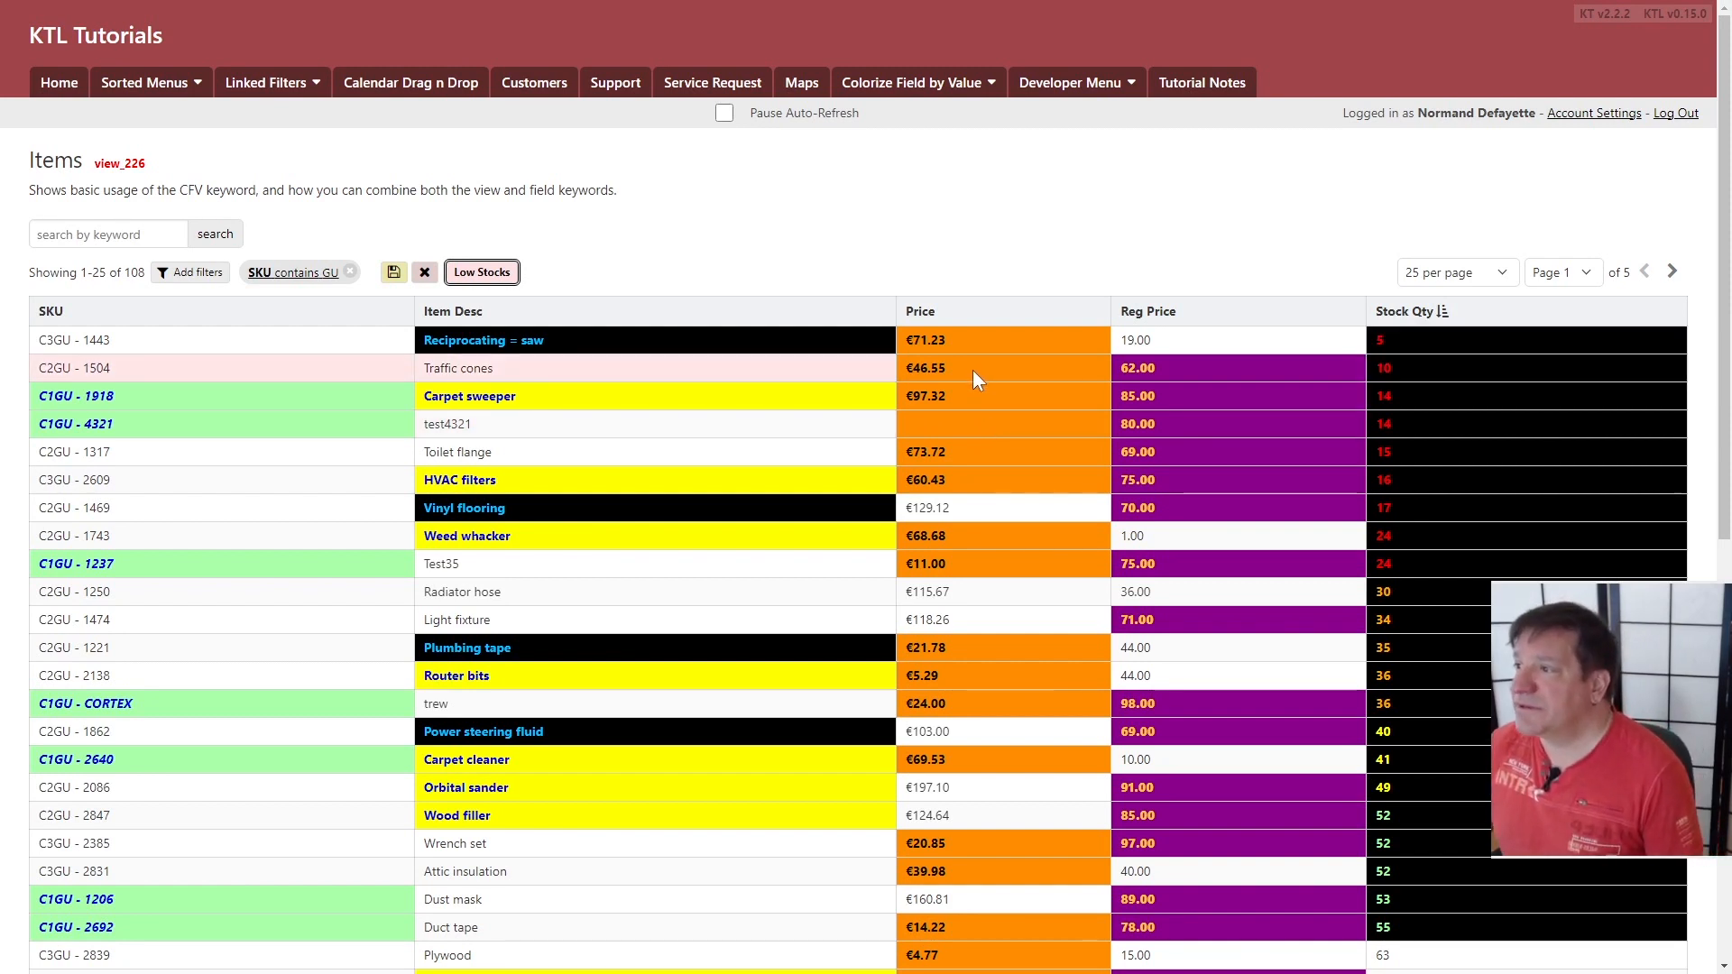
key("ctrl+Tab")
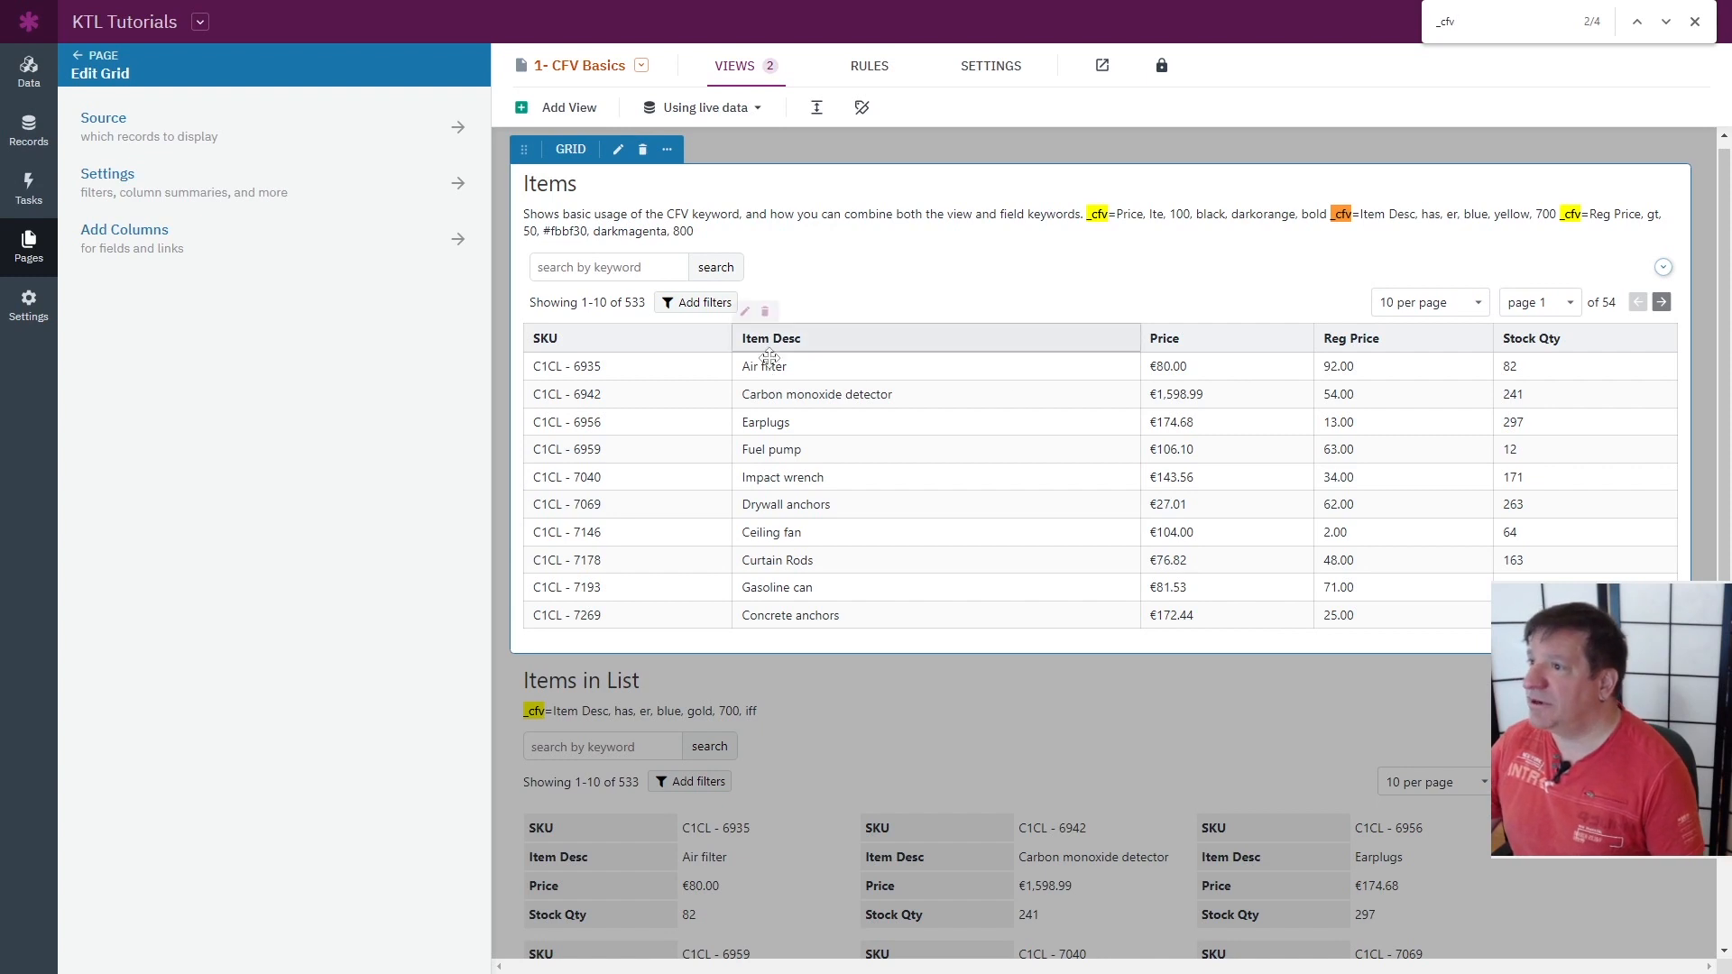
key("ctrl+Tab")
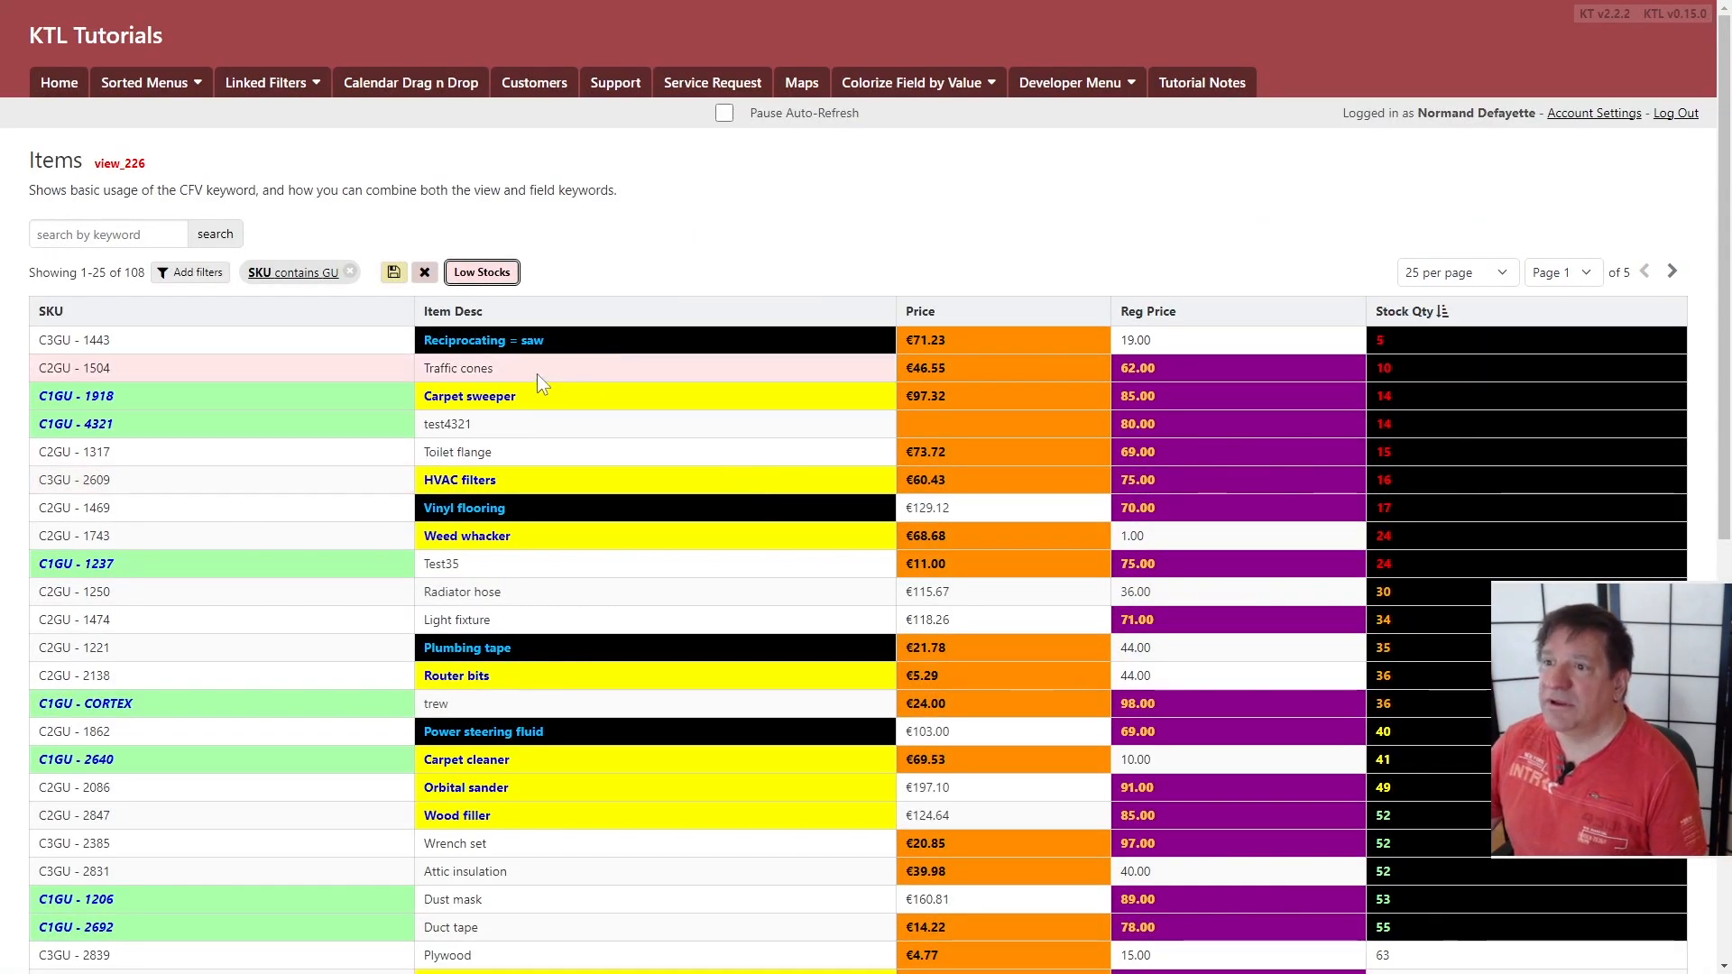
key("ctrl+Tab")
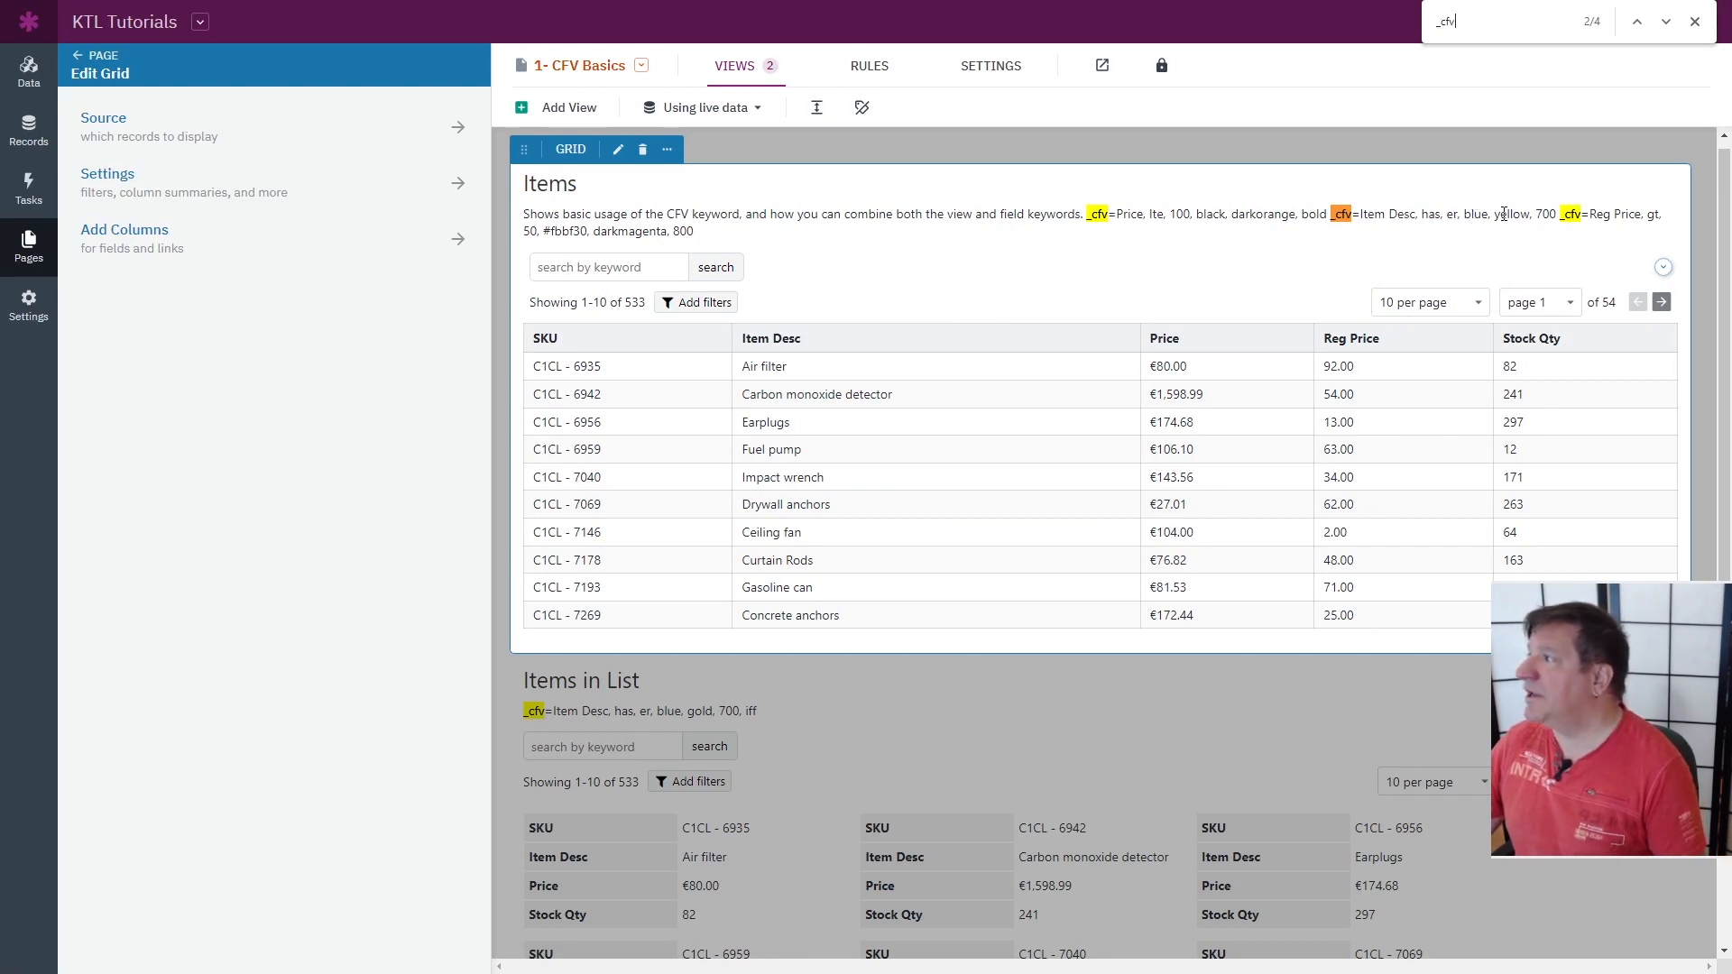
key("ctrl+Tab")
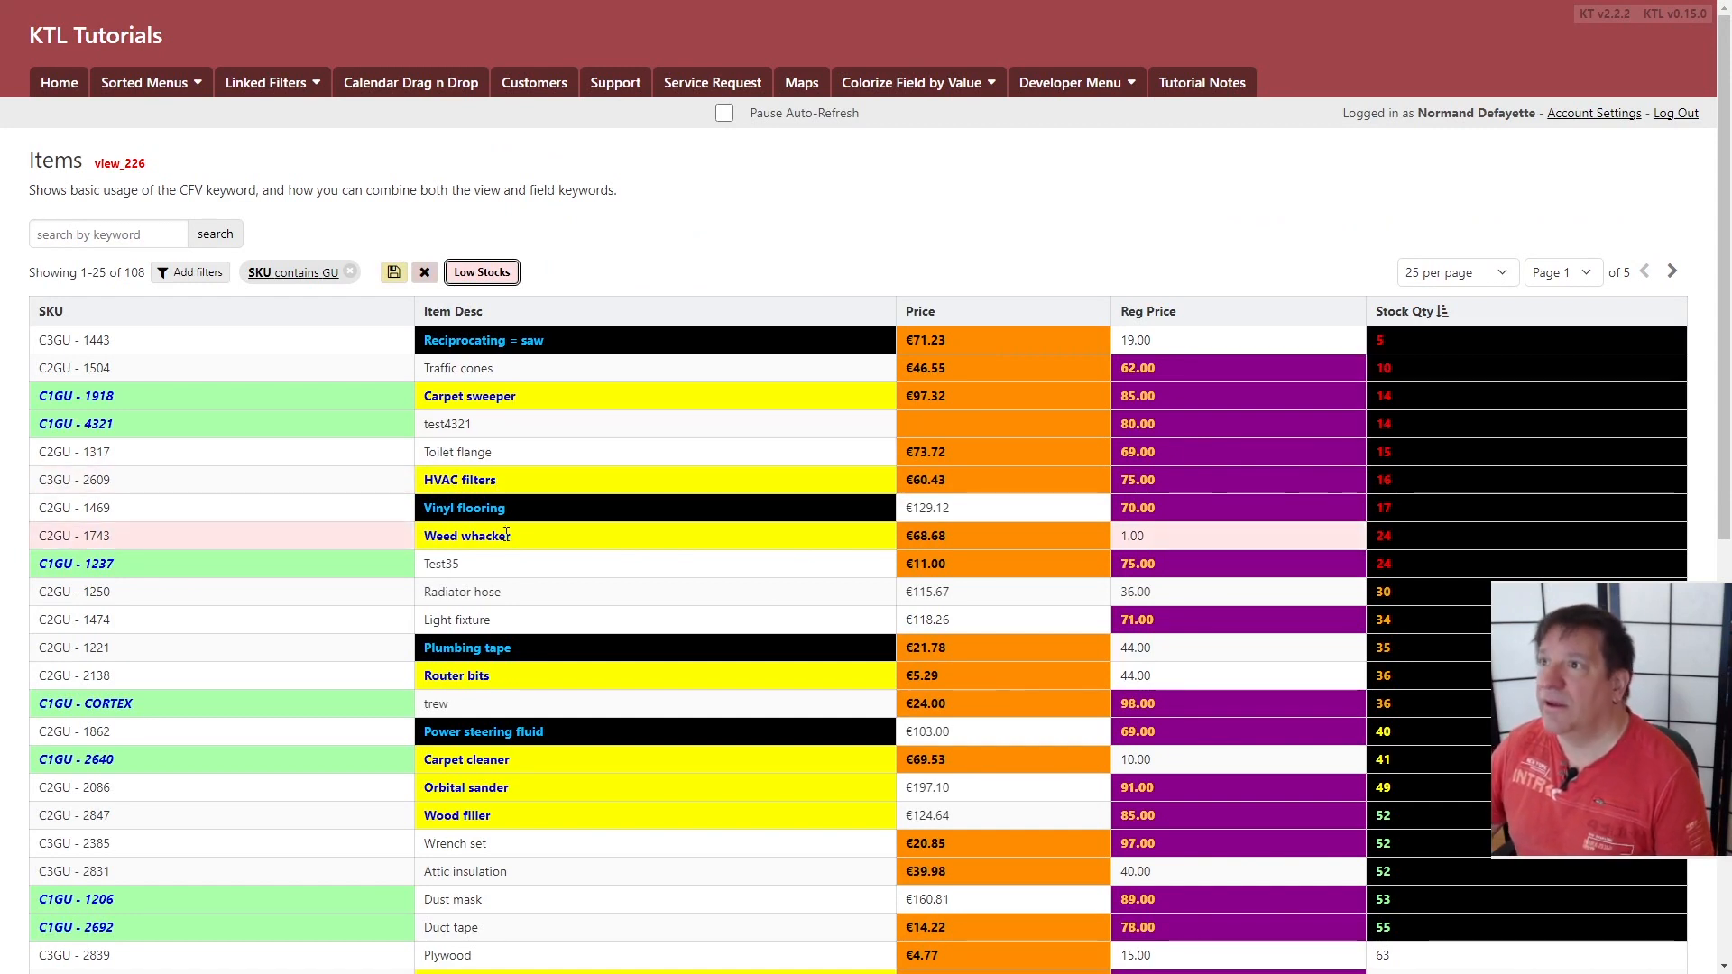
key("alt+Tab")
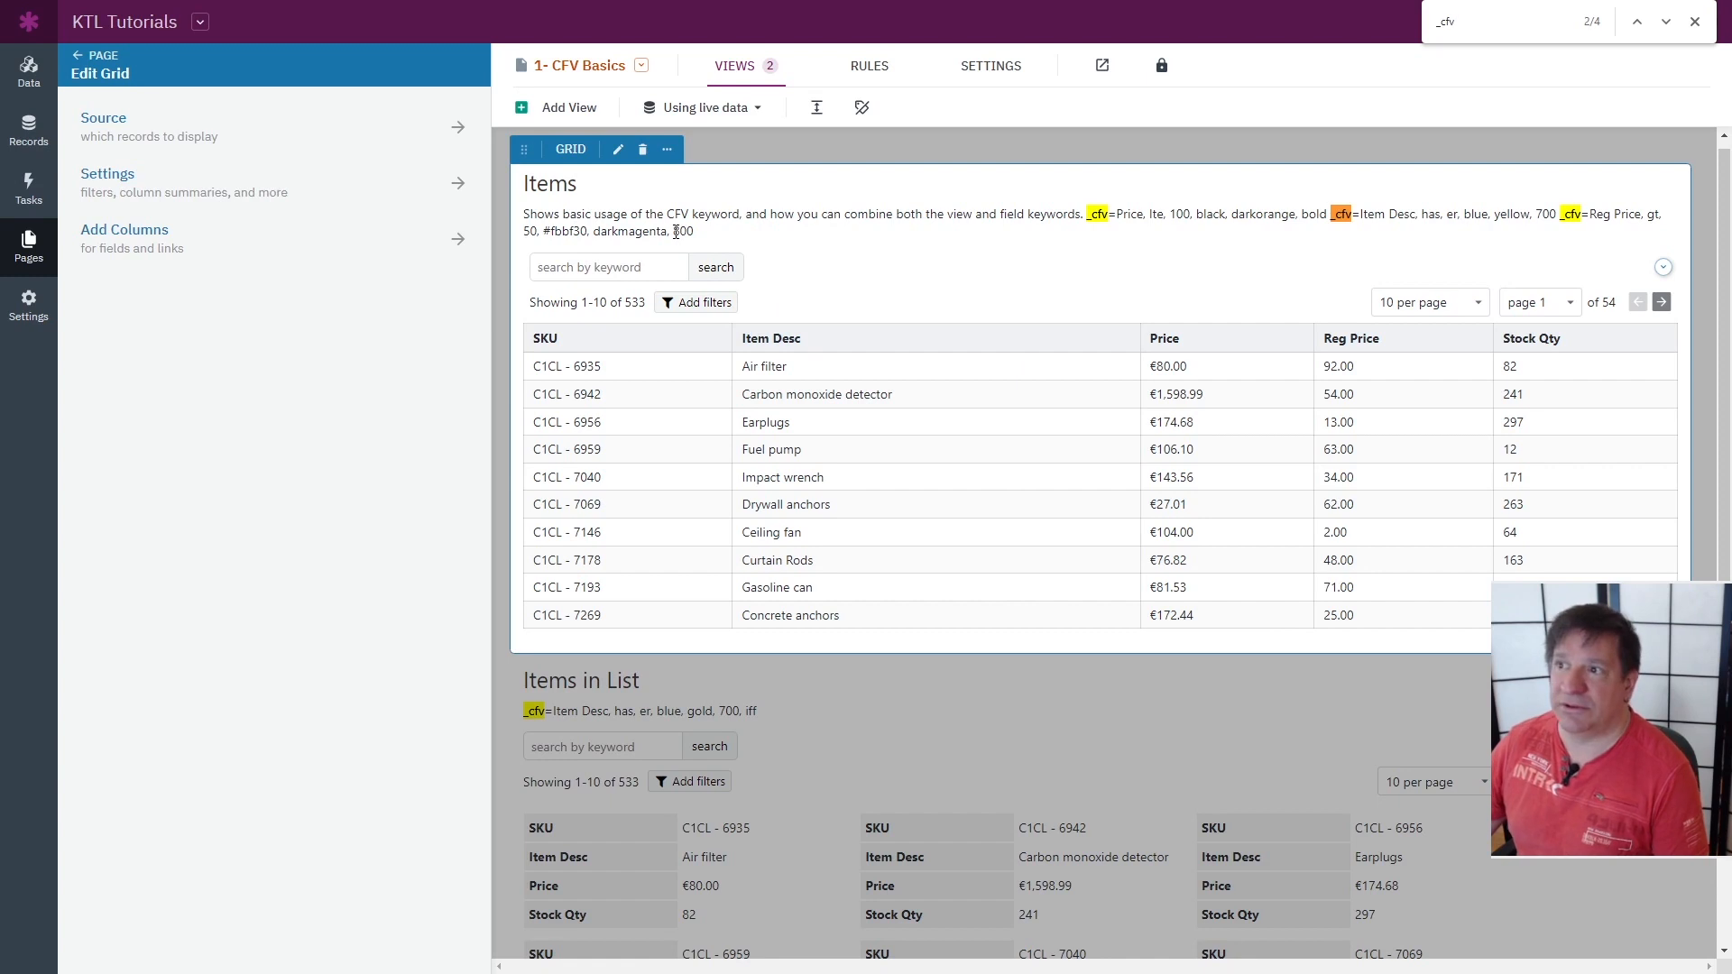
key("ctrl+Tab")
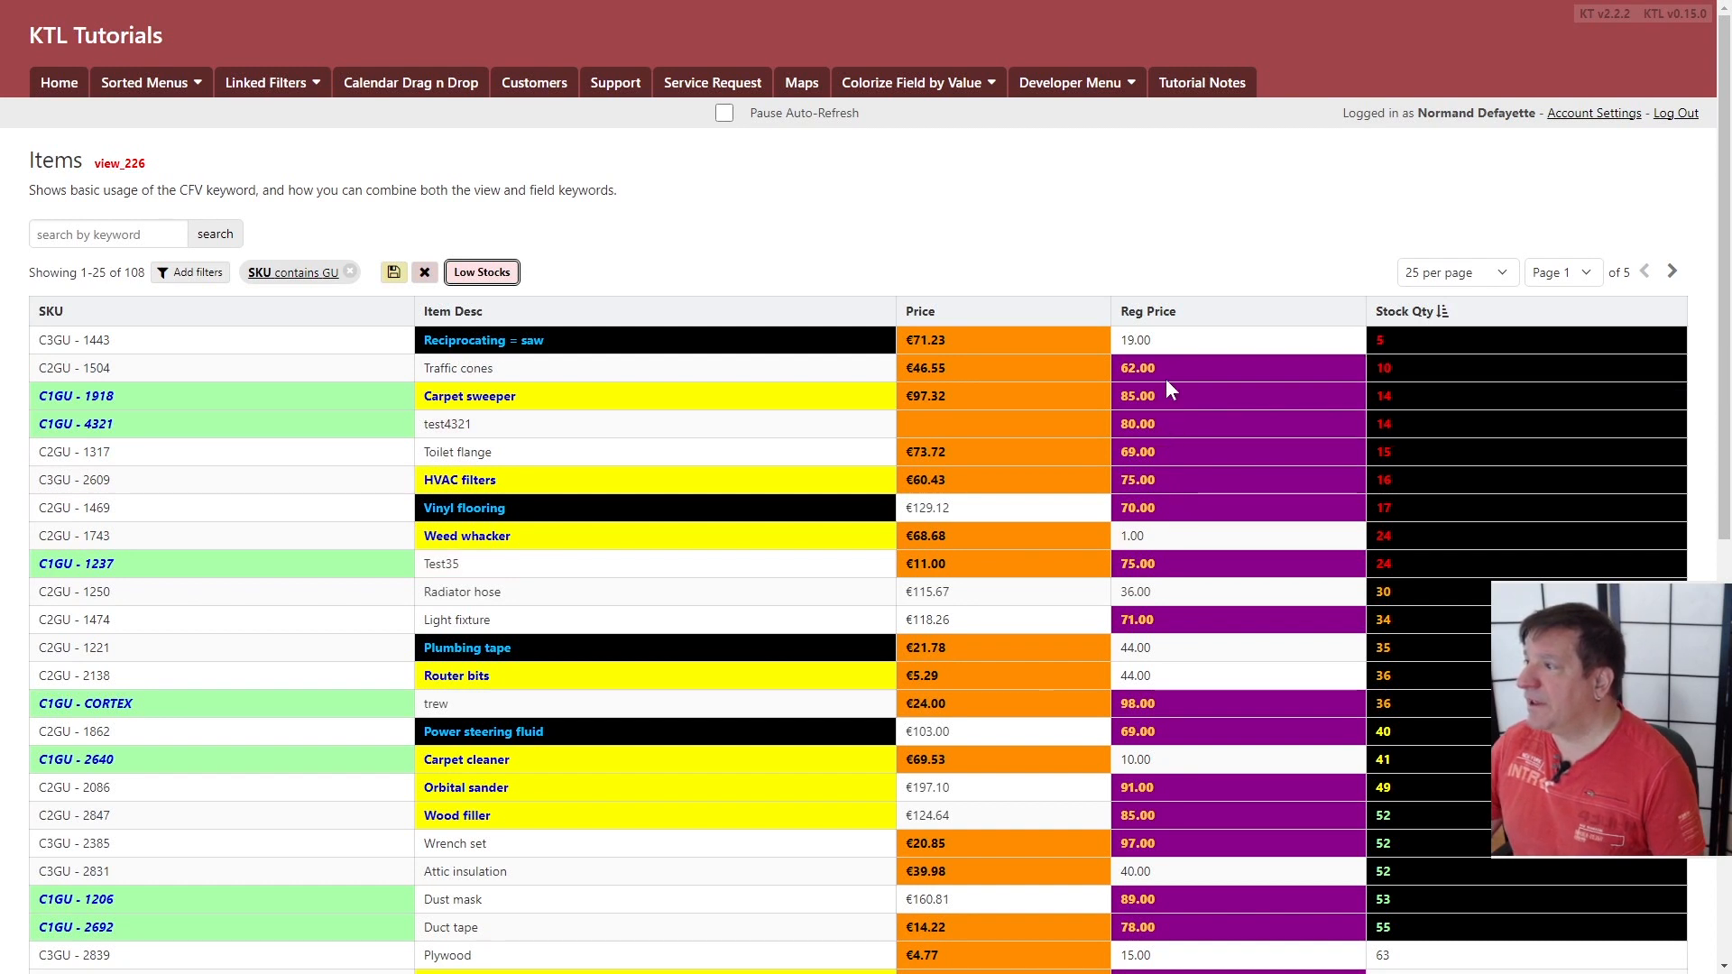
key("ctrl+Tab")
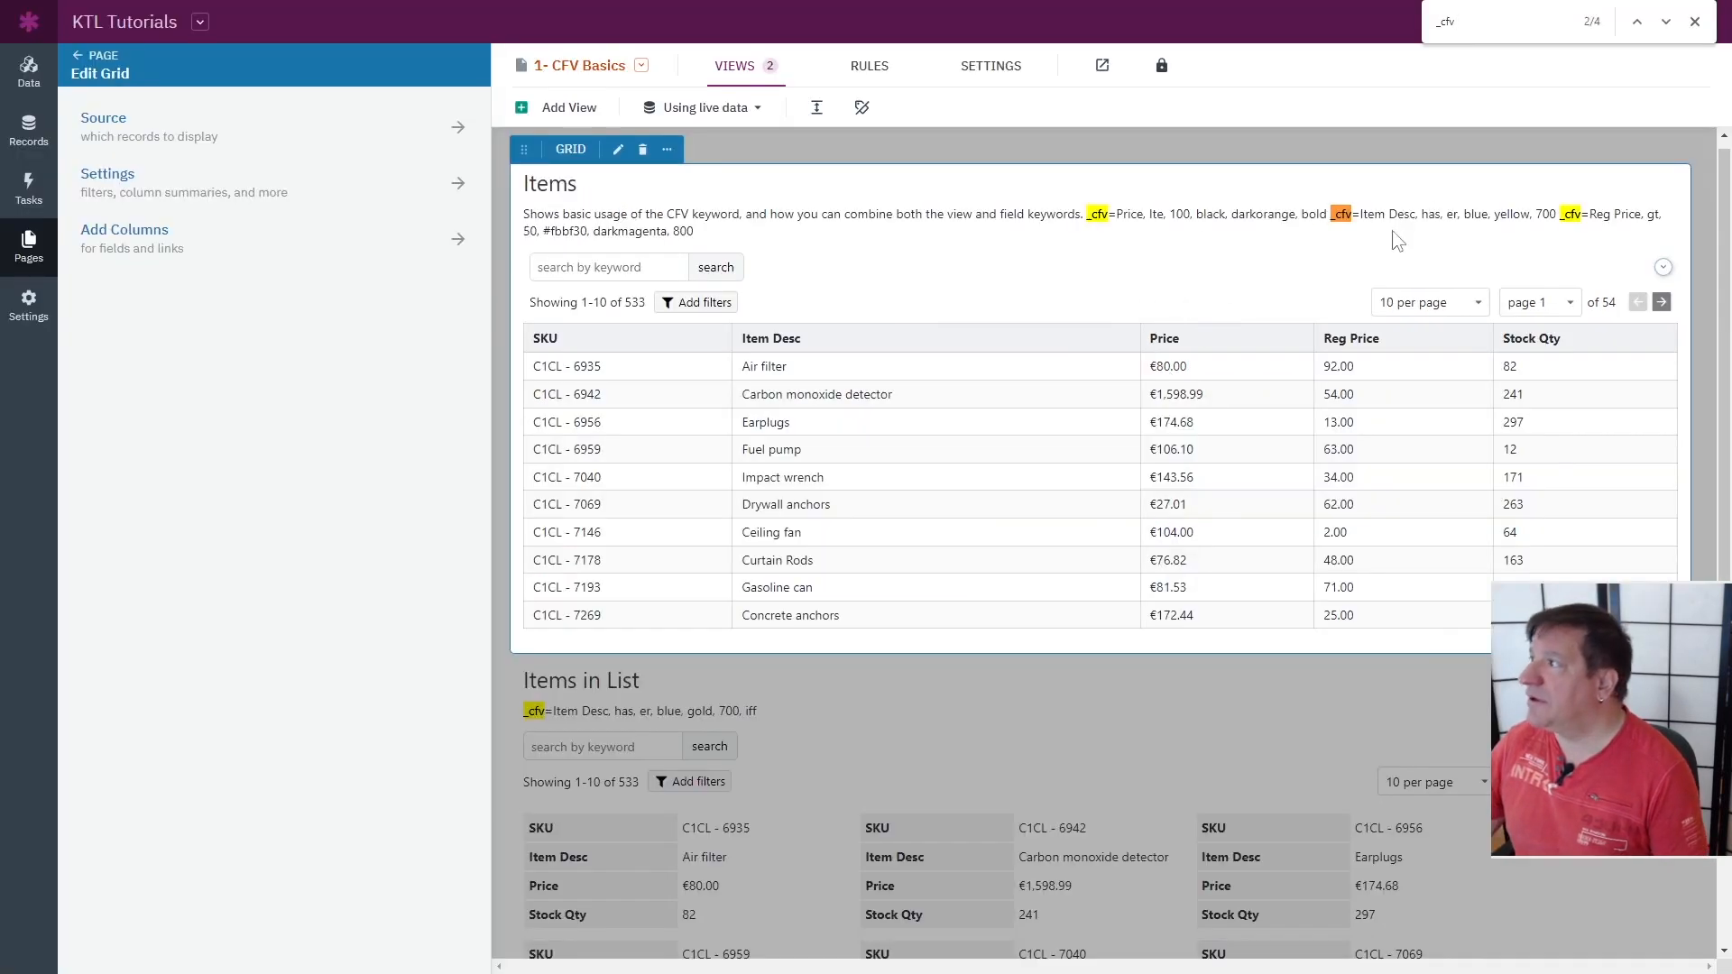
Highlight the fbbf30 color code in the grid description and inspect the Traffic cones Reg Price cell's styles in the live app
double_click(568, 232)
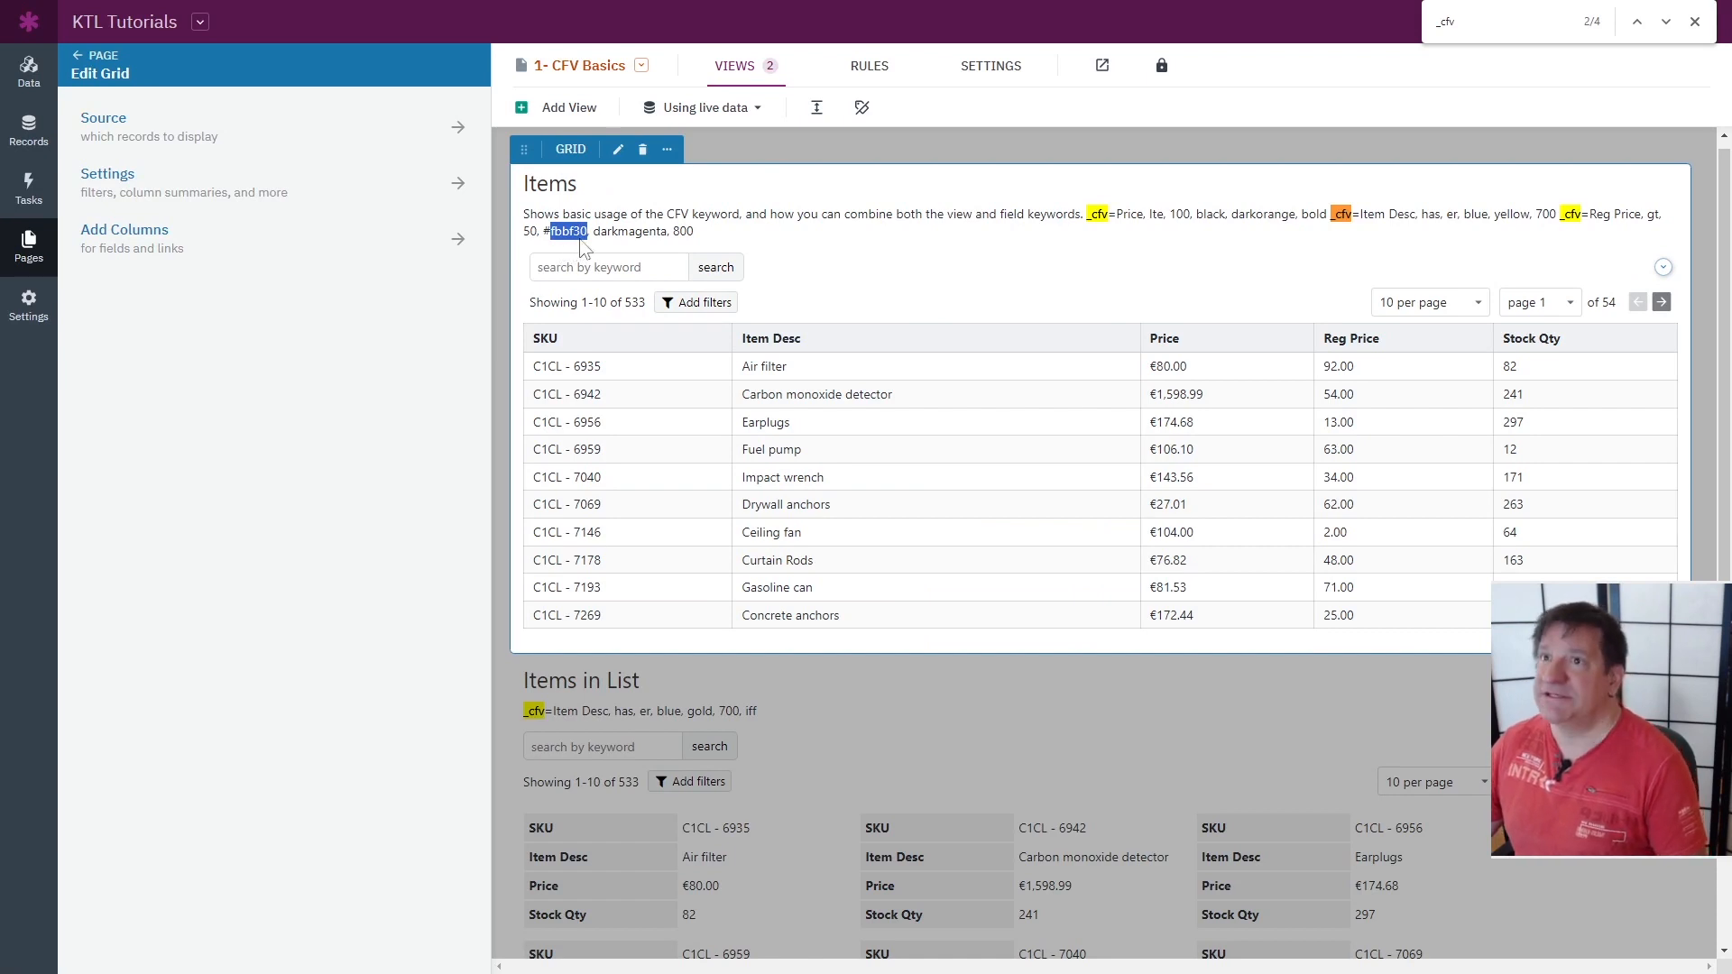
key("ctrl+Tab")
right_click(1208, 368)
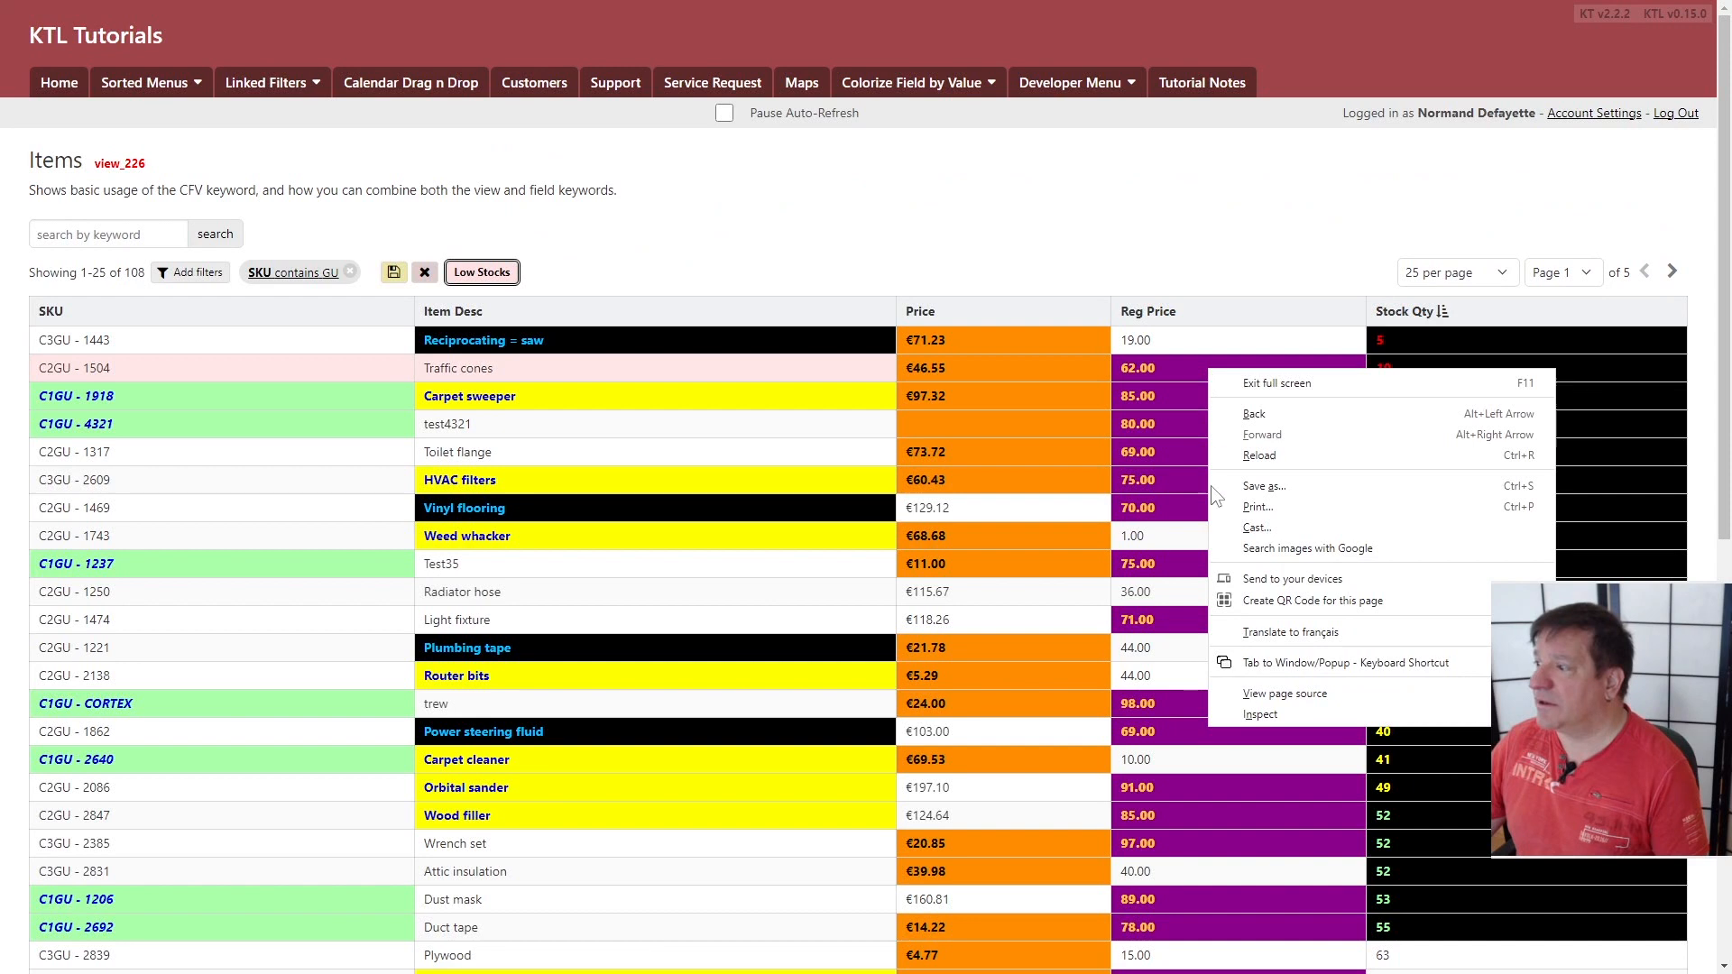
left_click(1243, 714)
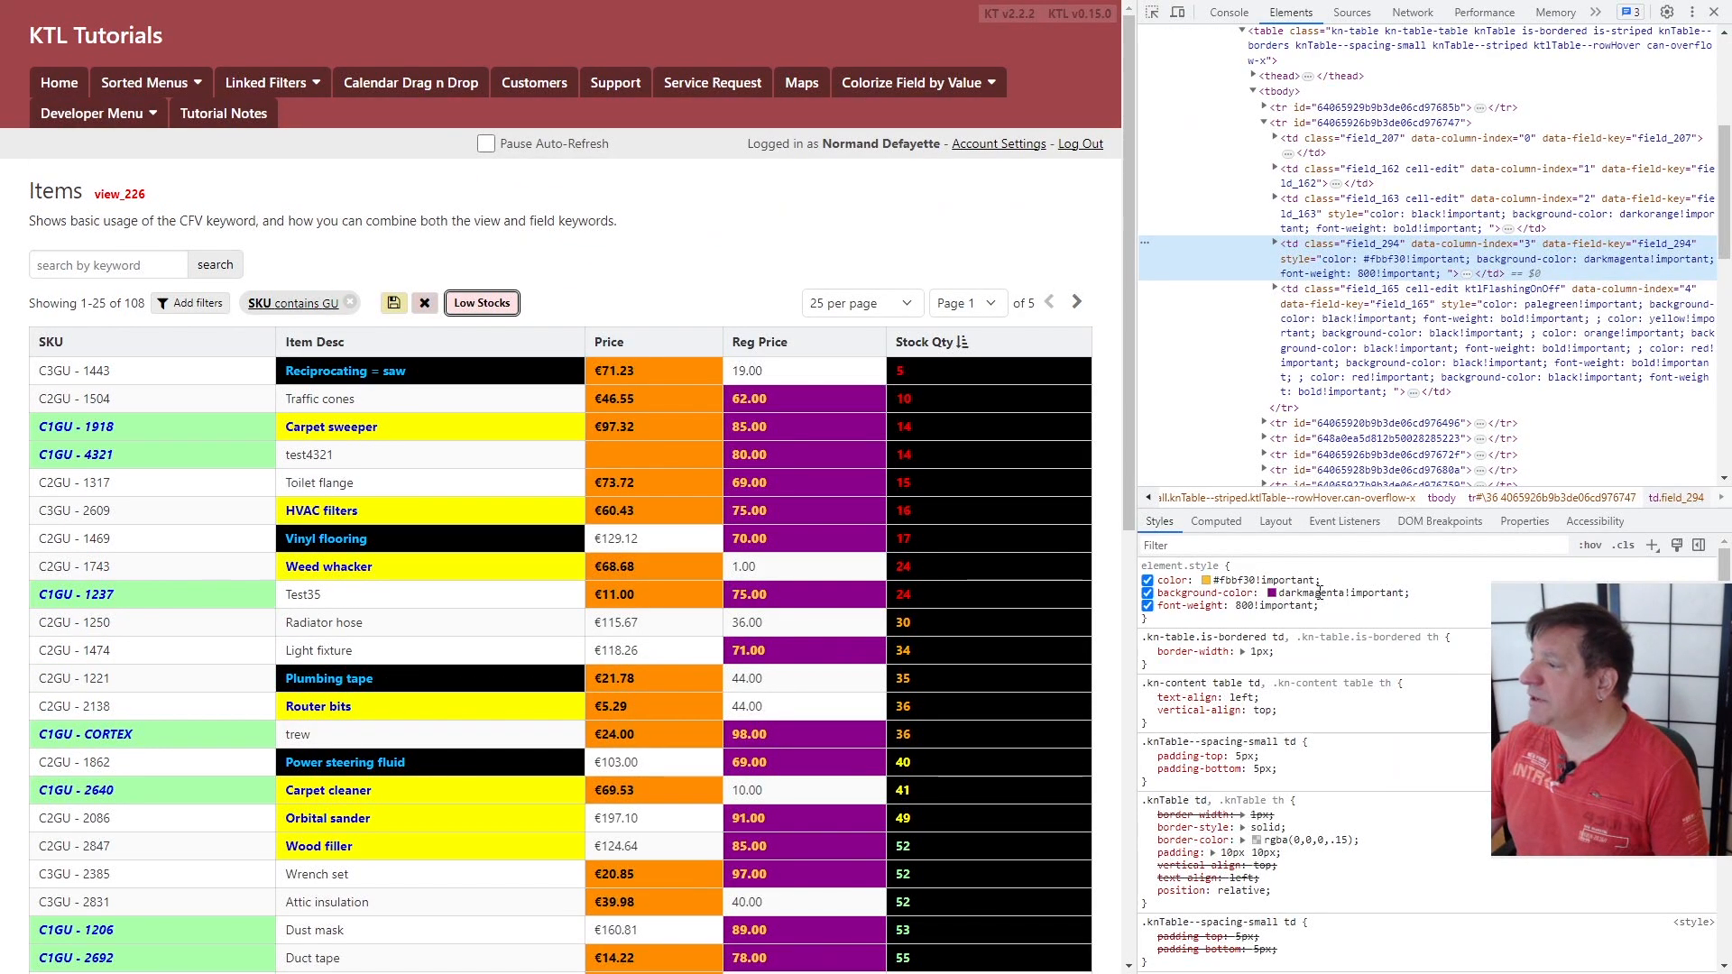
left_click(1218, 580)
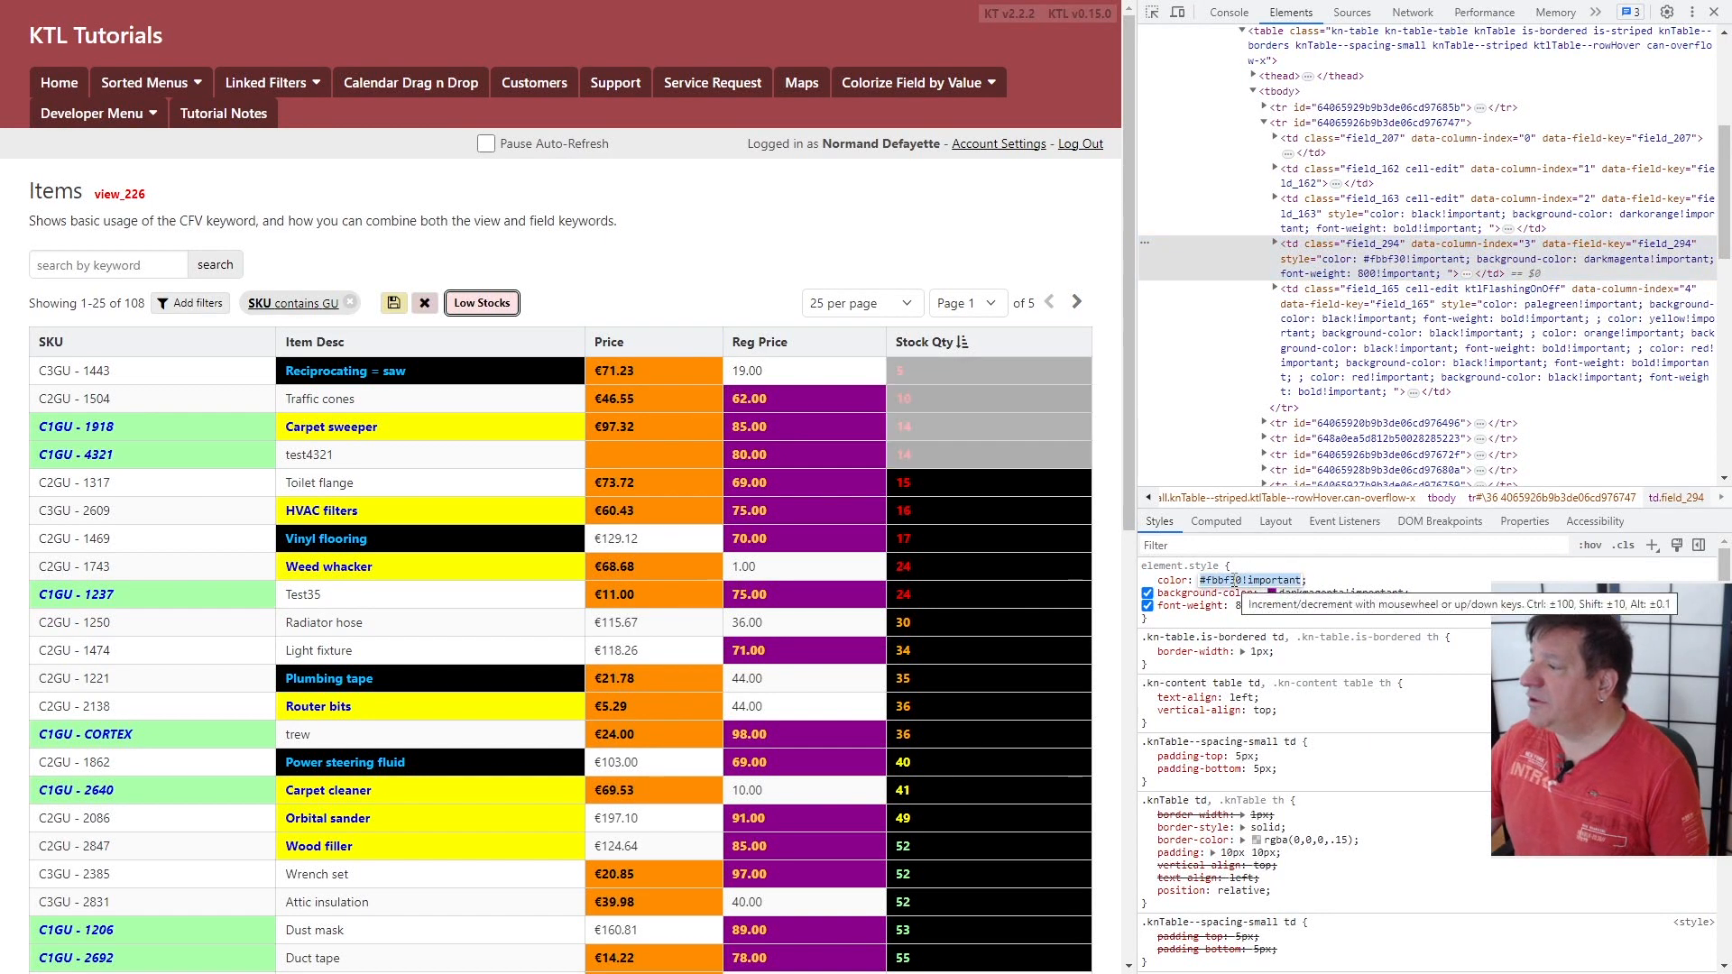
left_click(1412, 572)
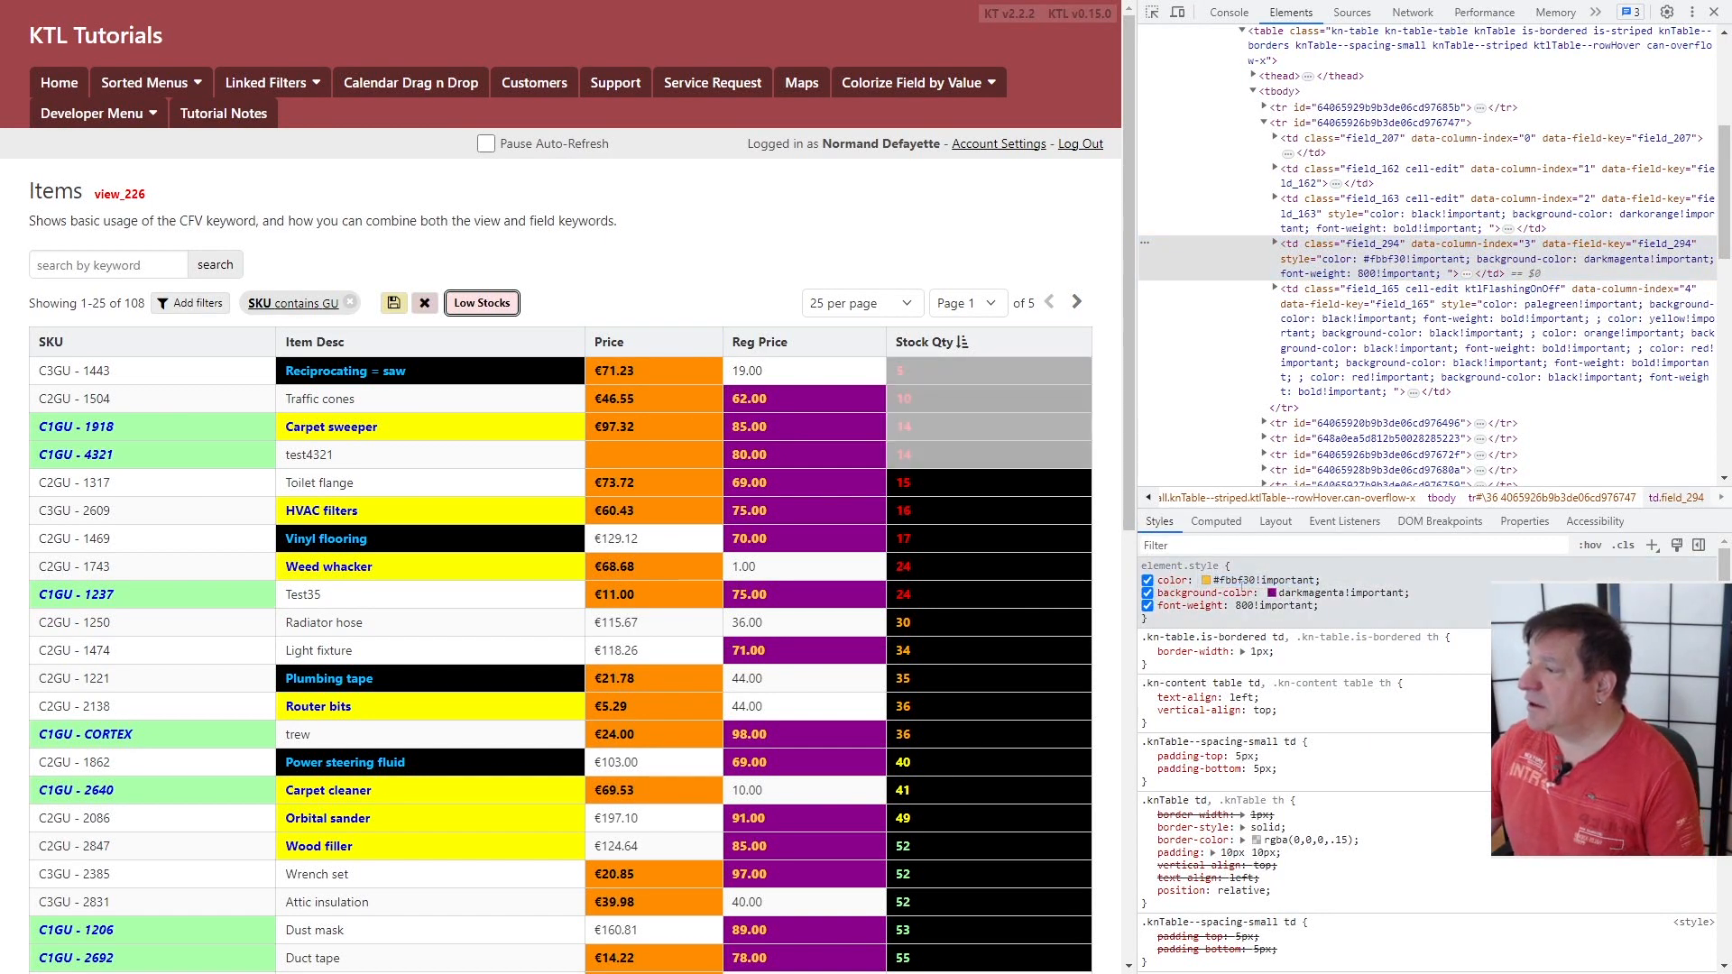
Set the inspected cell's text color to #418582 with the color picker, select its hex code and close the developer tools
left_click(1206, 579)
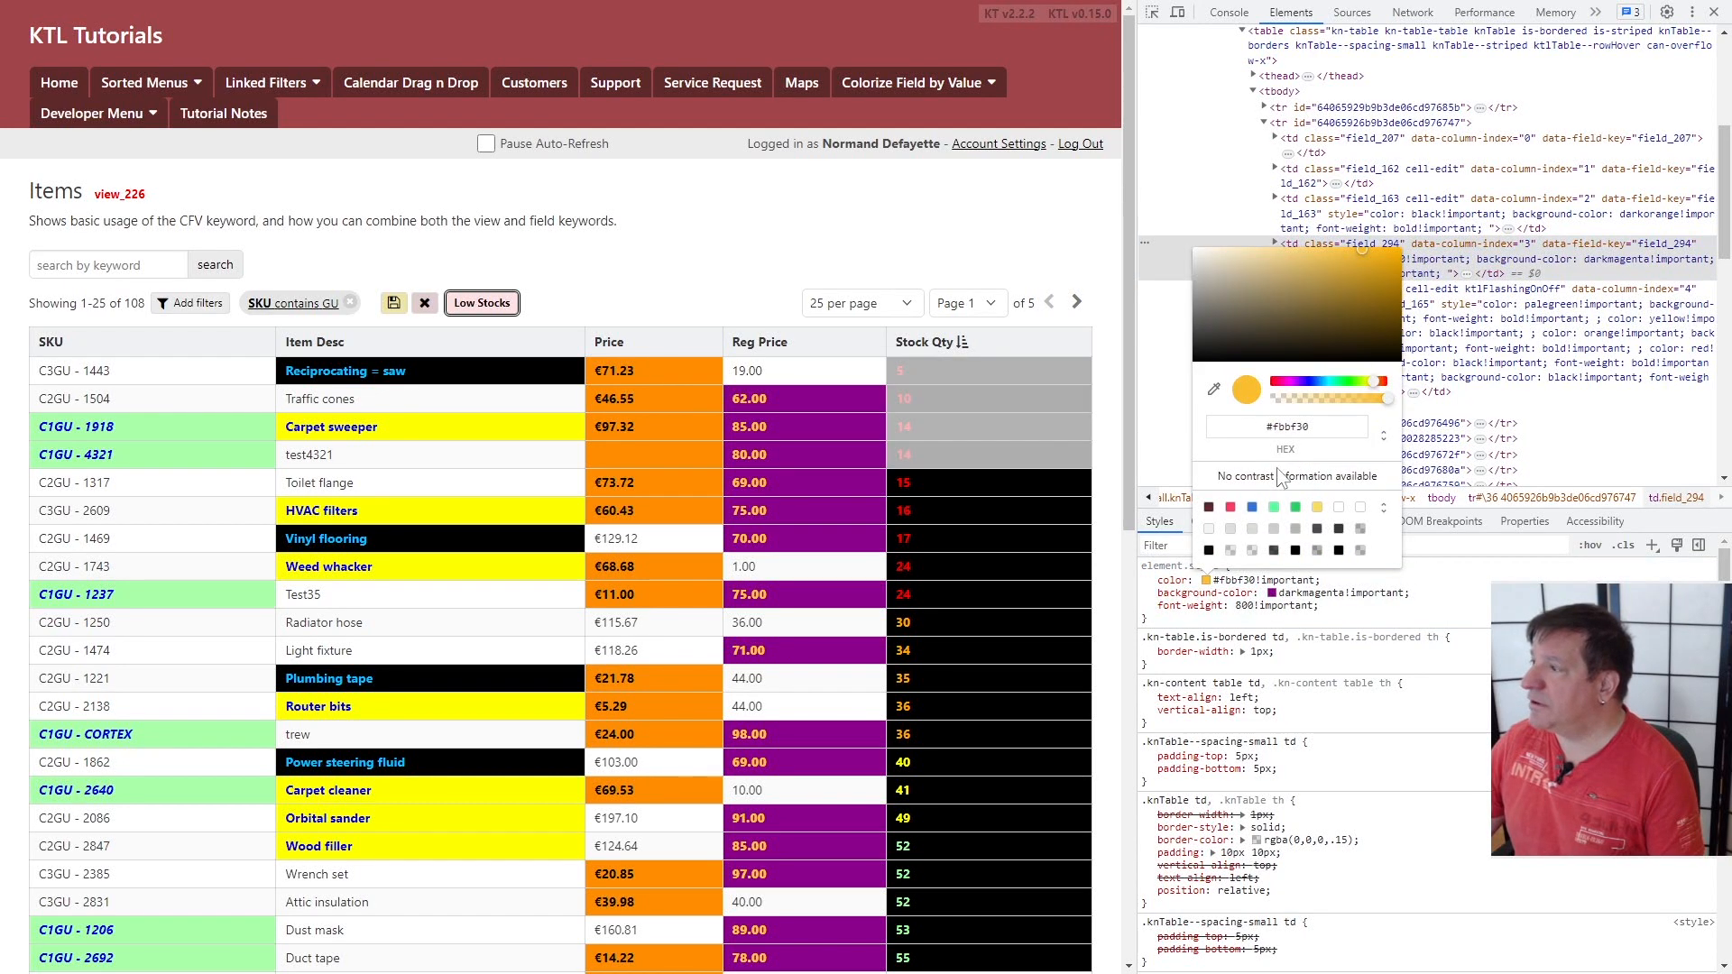
left_click(1299, 302)
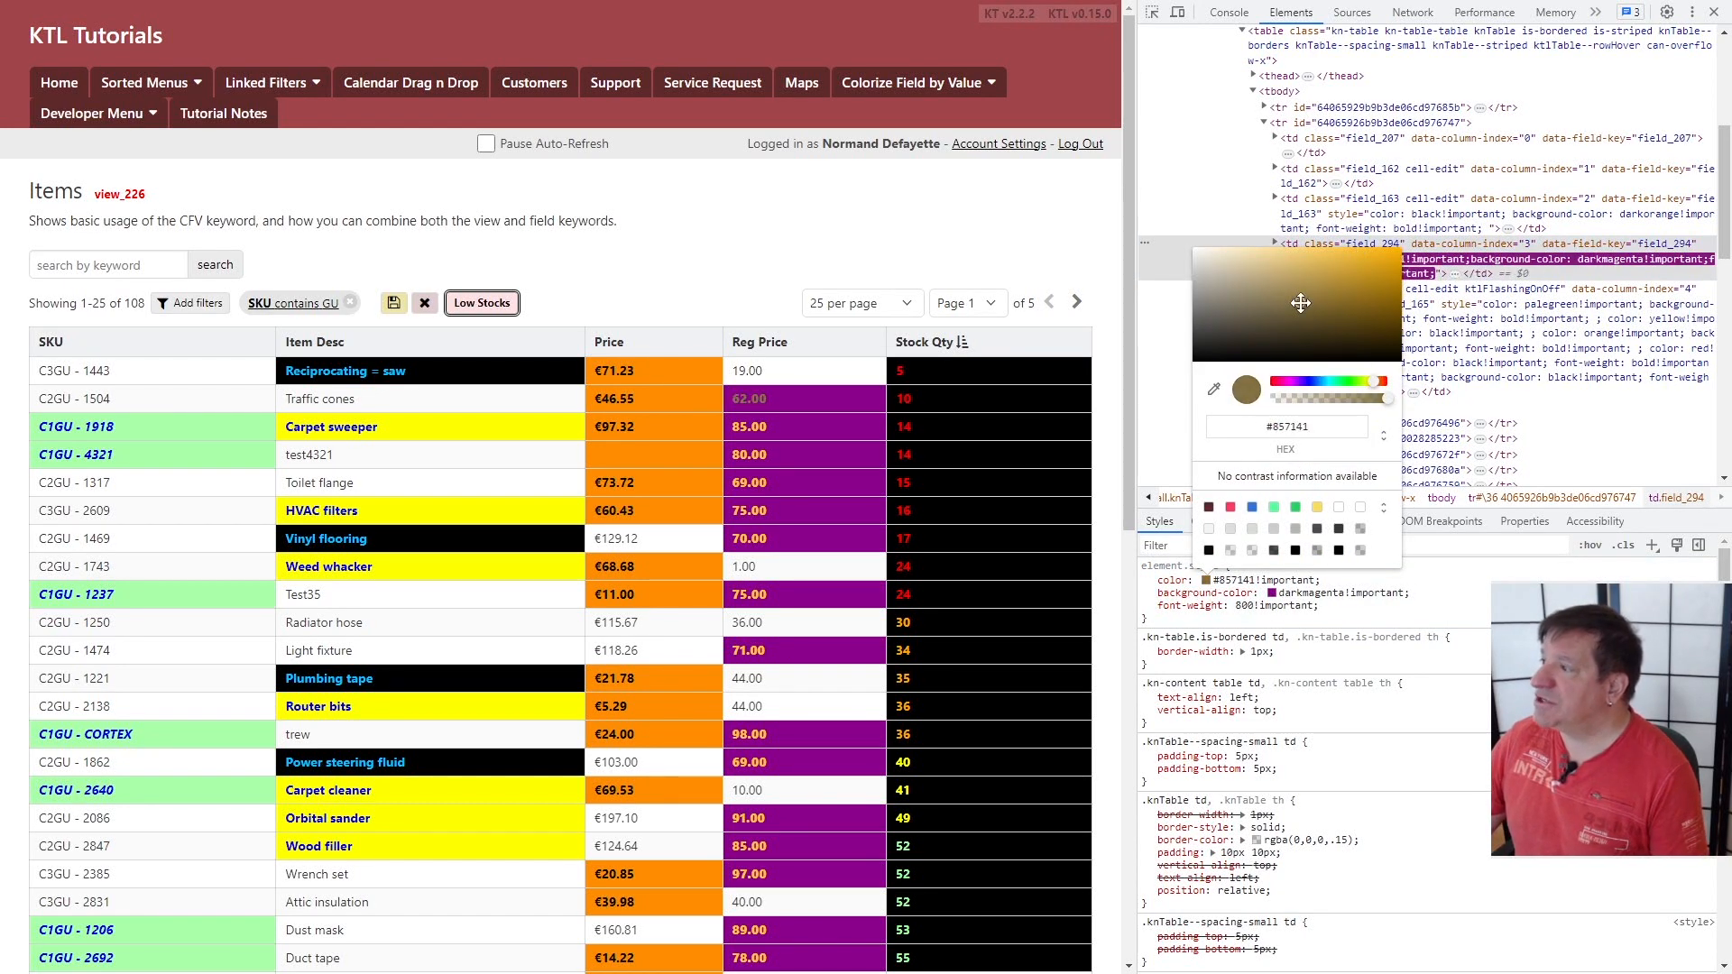
left_click(1281, 382)
left_click_drag(1281, 381, 1330, 382)
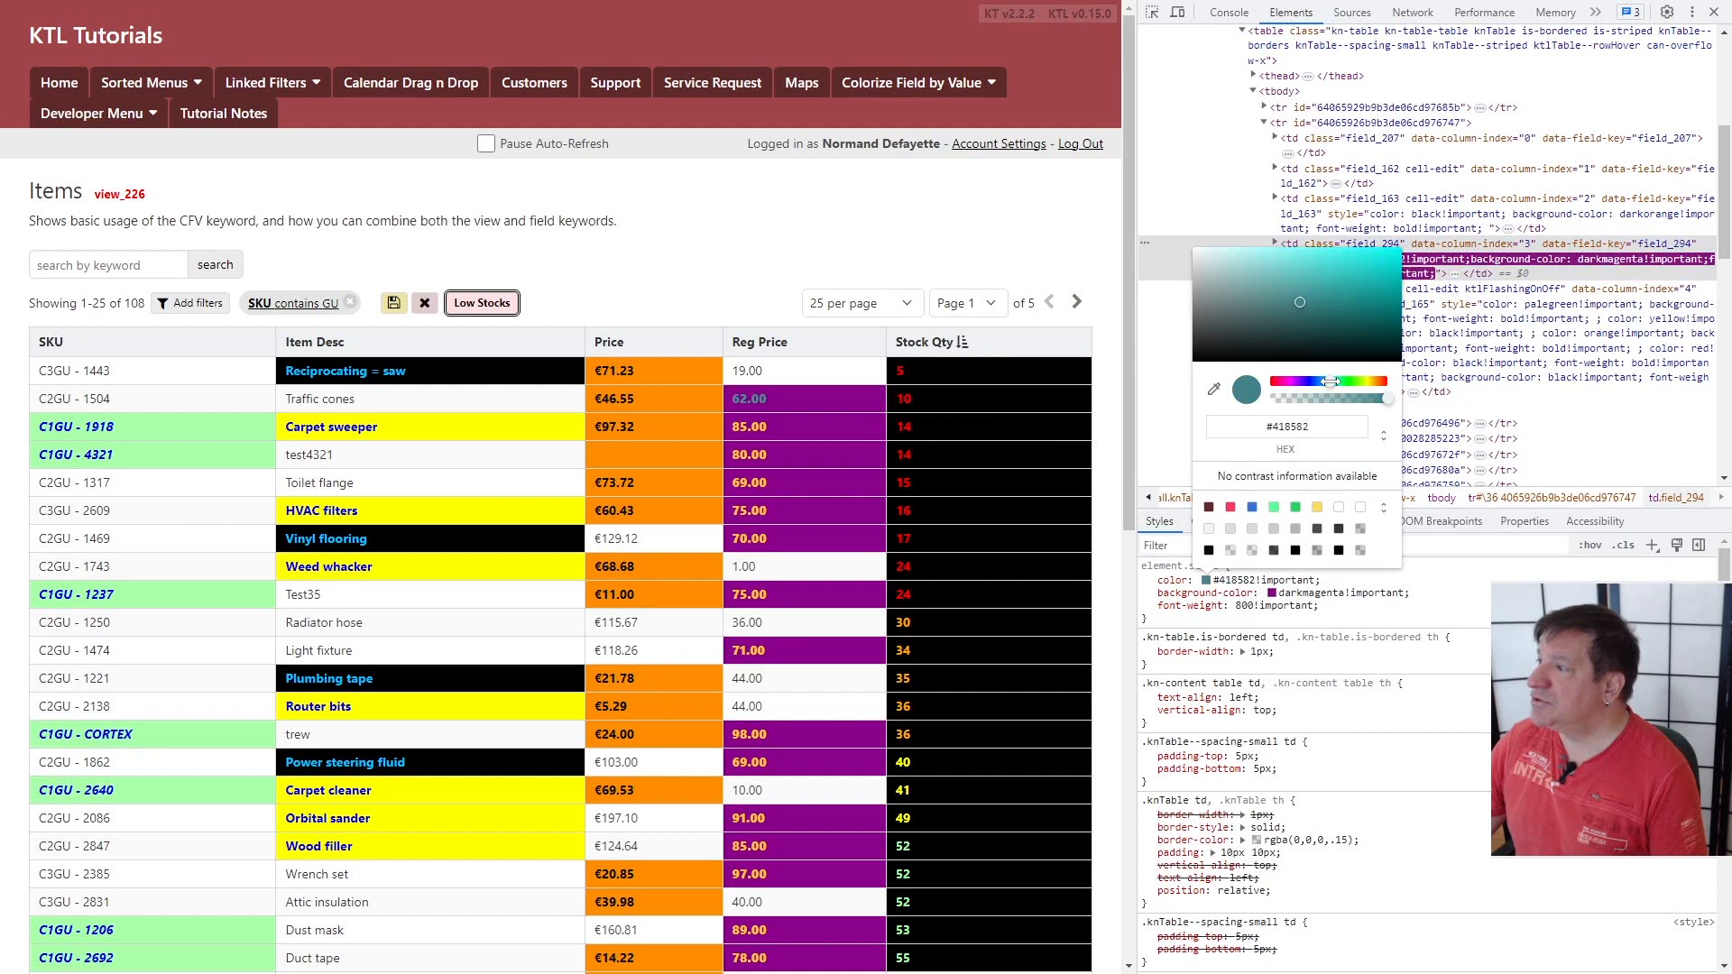
double_click(1296, 428)
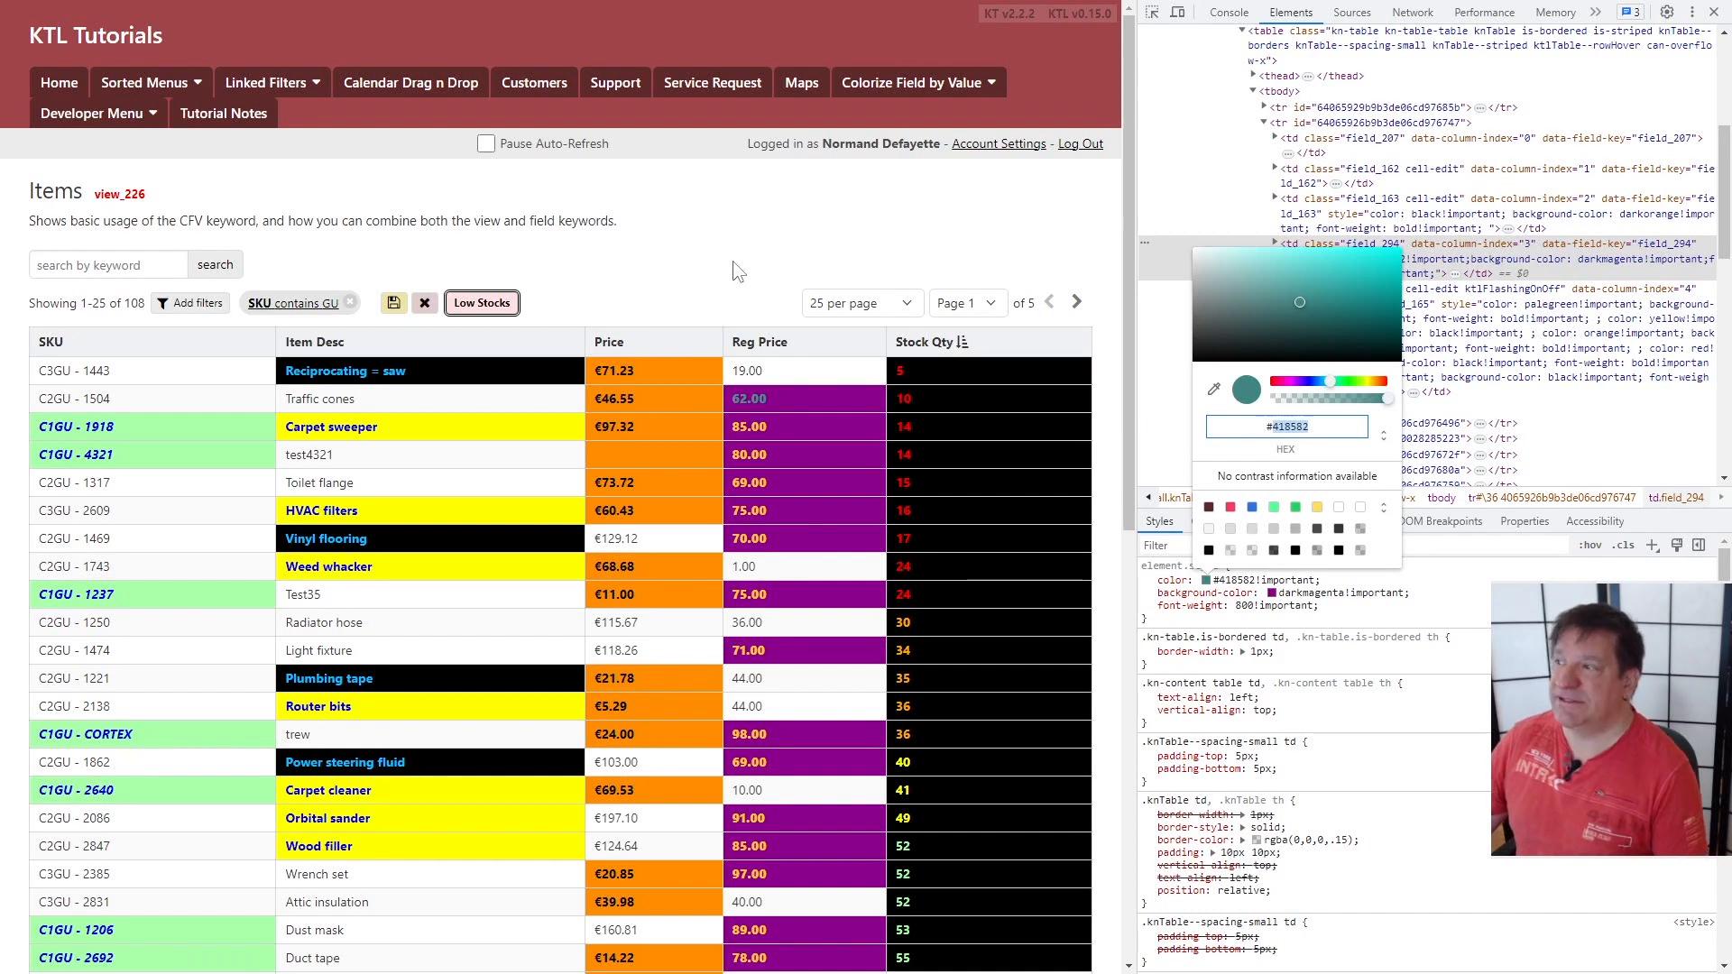
key("alt+Tab")
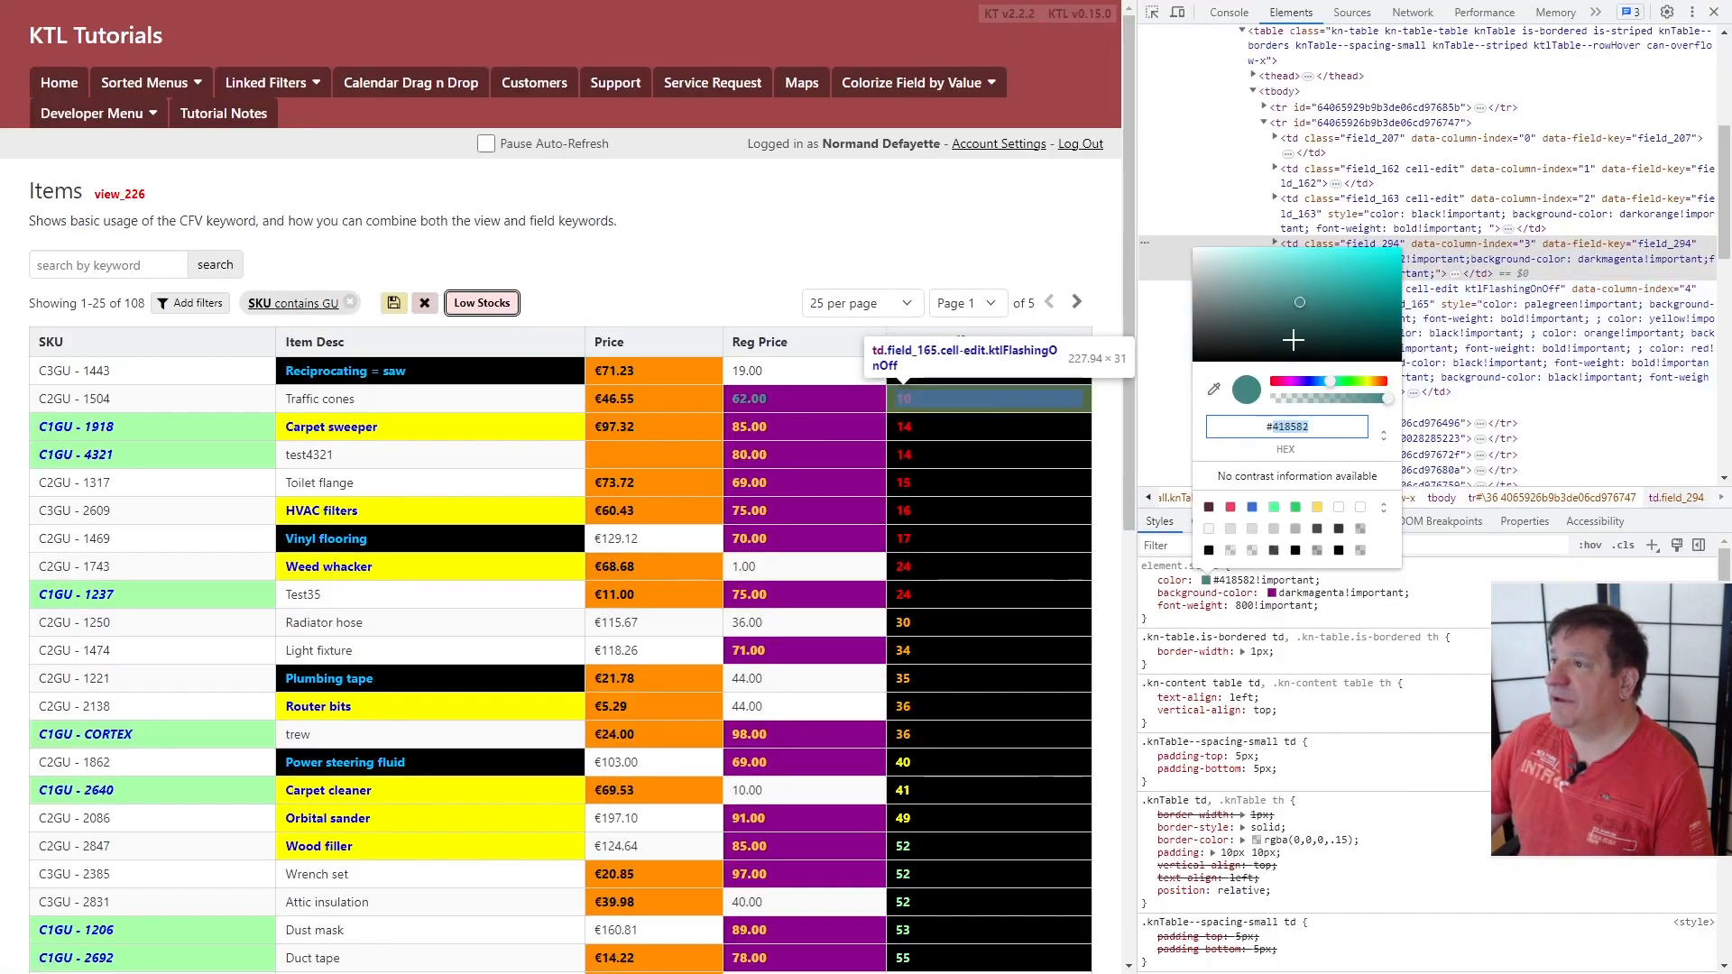
key("F12")
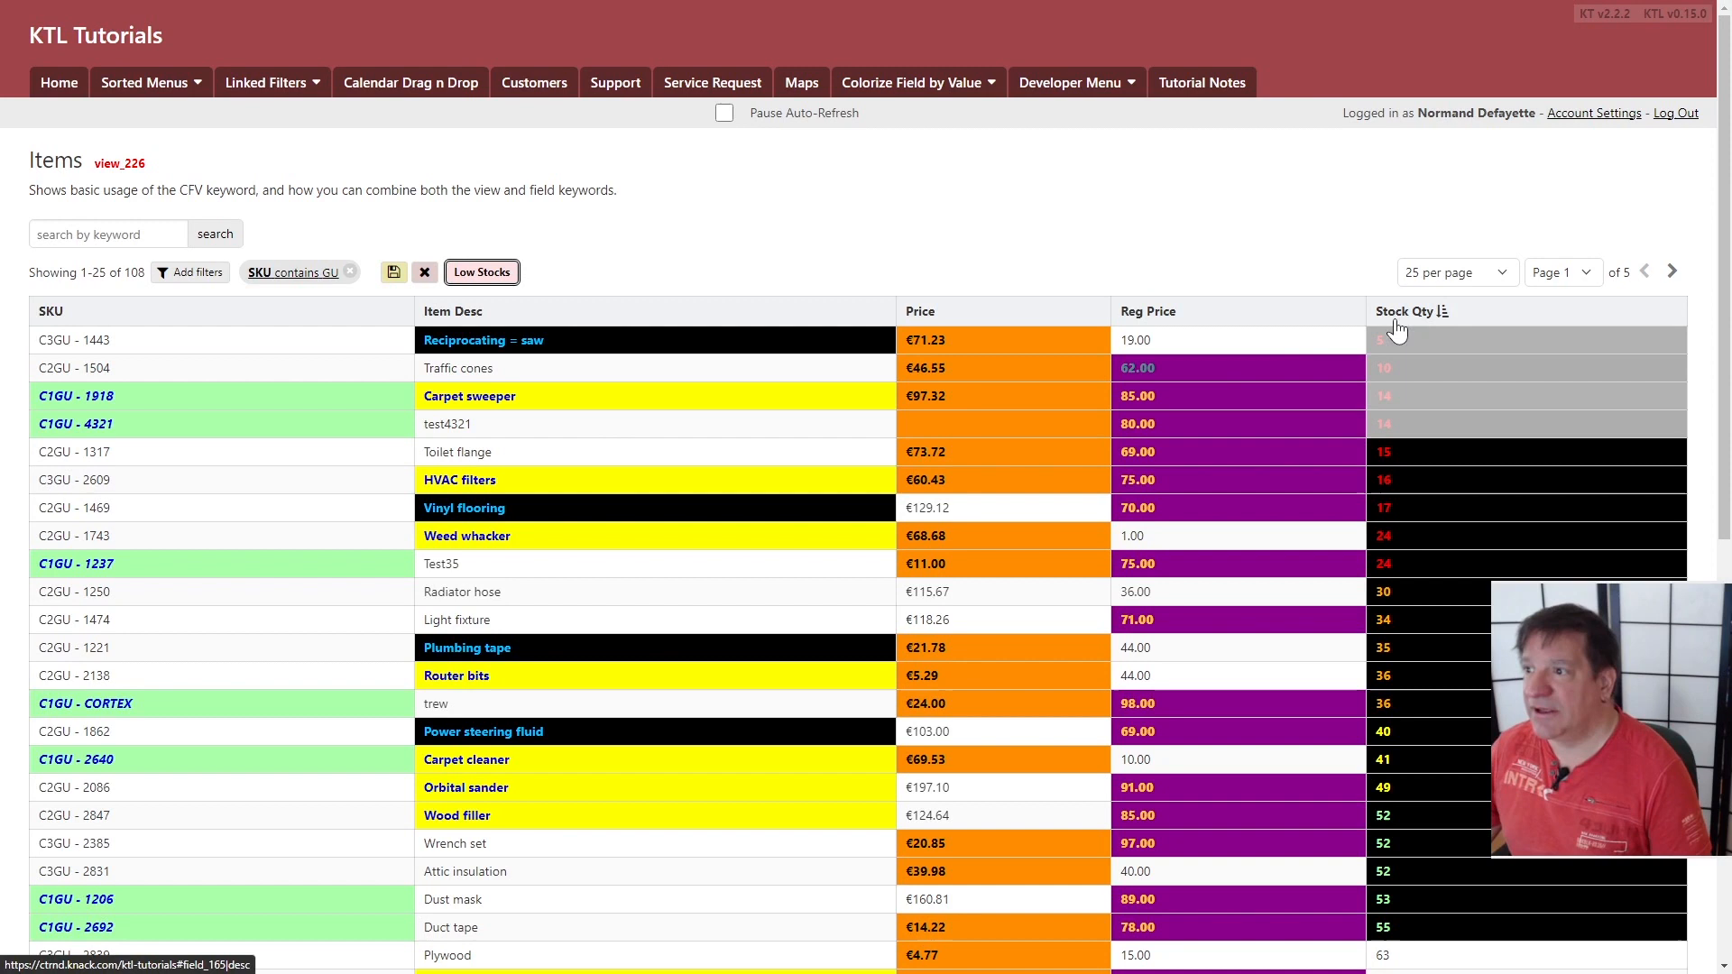
Return to the _cfv entry in the GitHub wiki and review its documentation
key("ctrl+Tab")
scroll(722, 343, "up", 15)
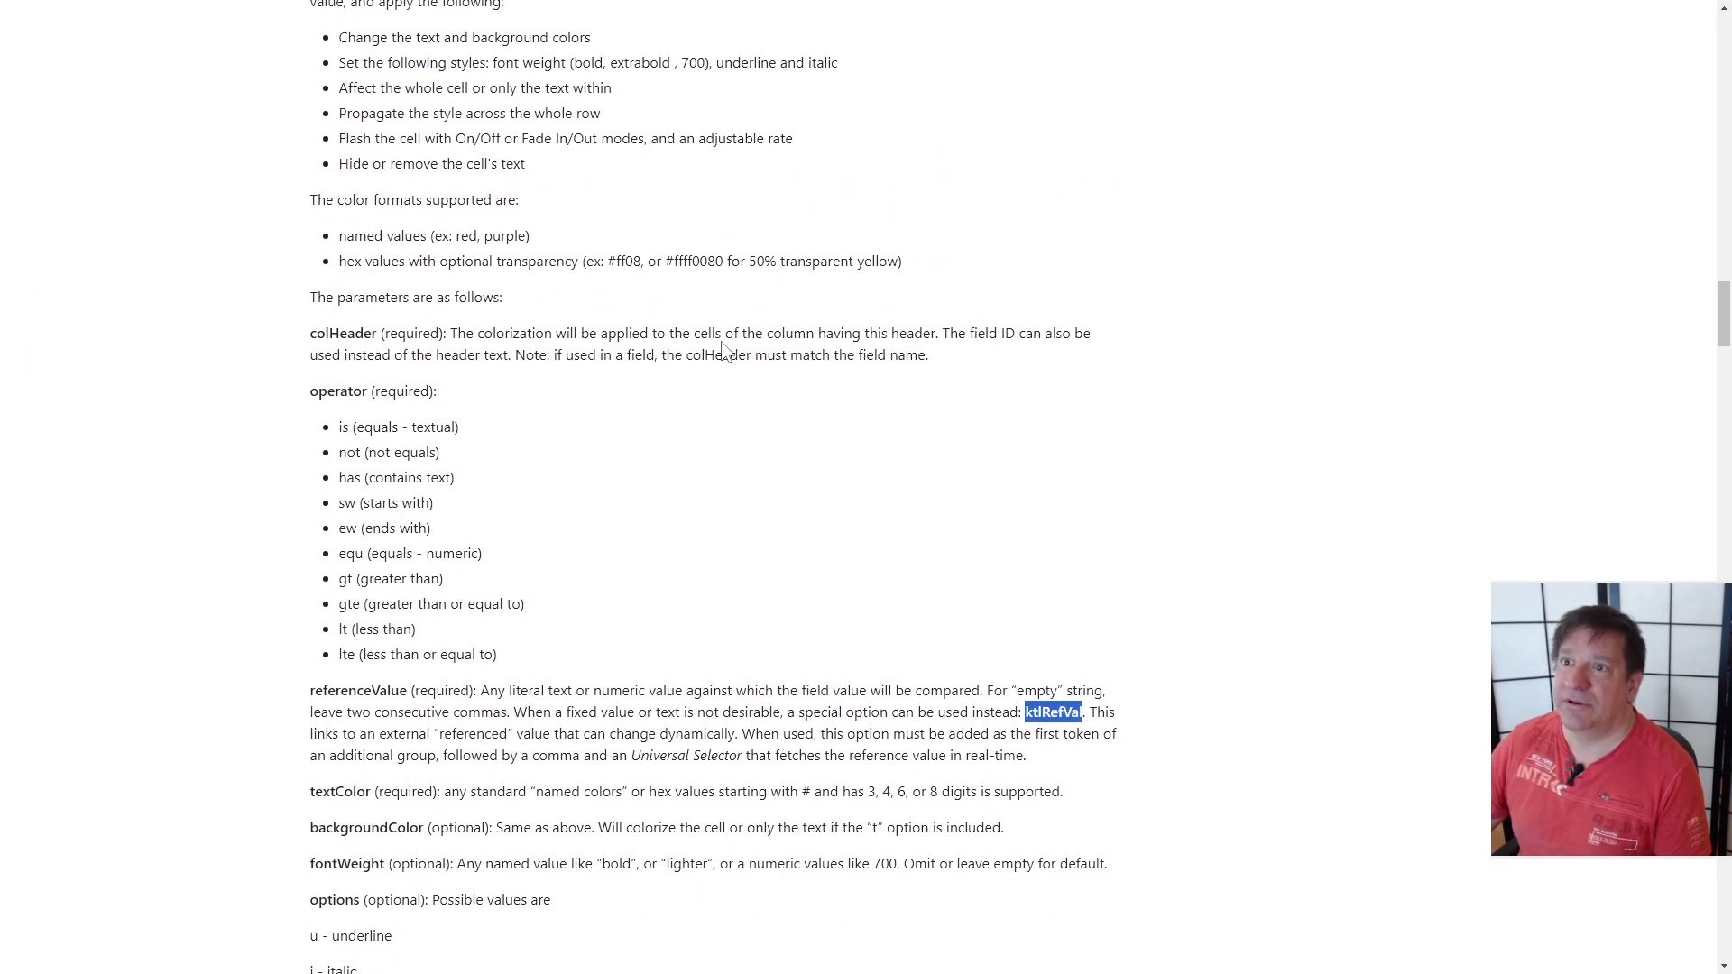
double_click(385, 541)
Examine the SKU field's description in the Knack Items table, highlighting _cfv and the sw operator, and close the field settings
key("ctrl+Tab")
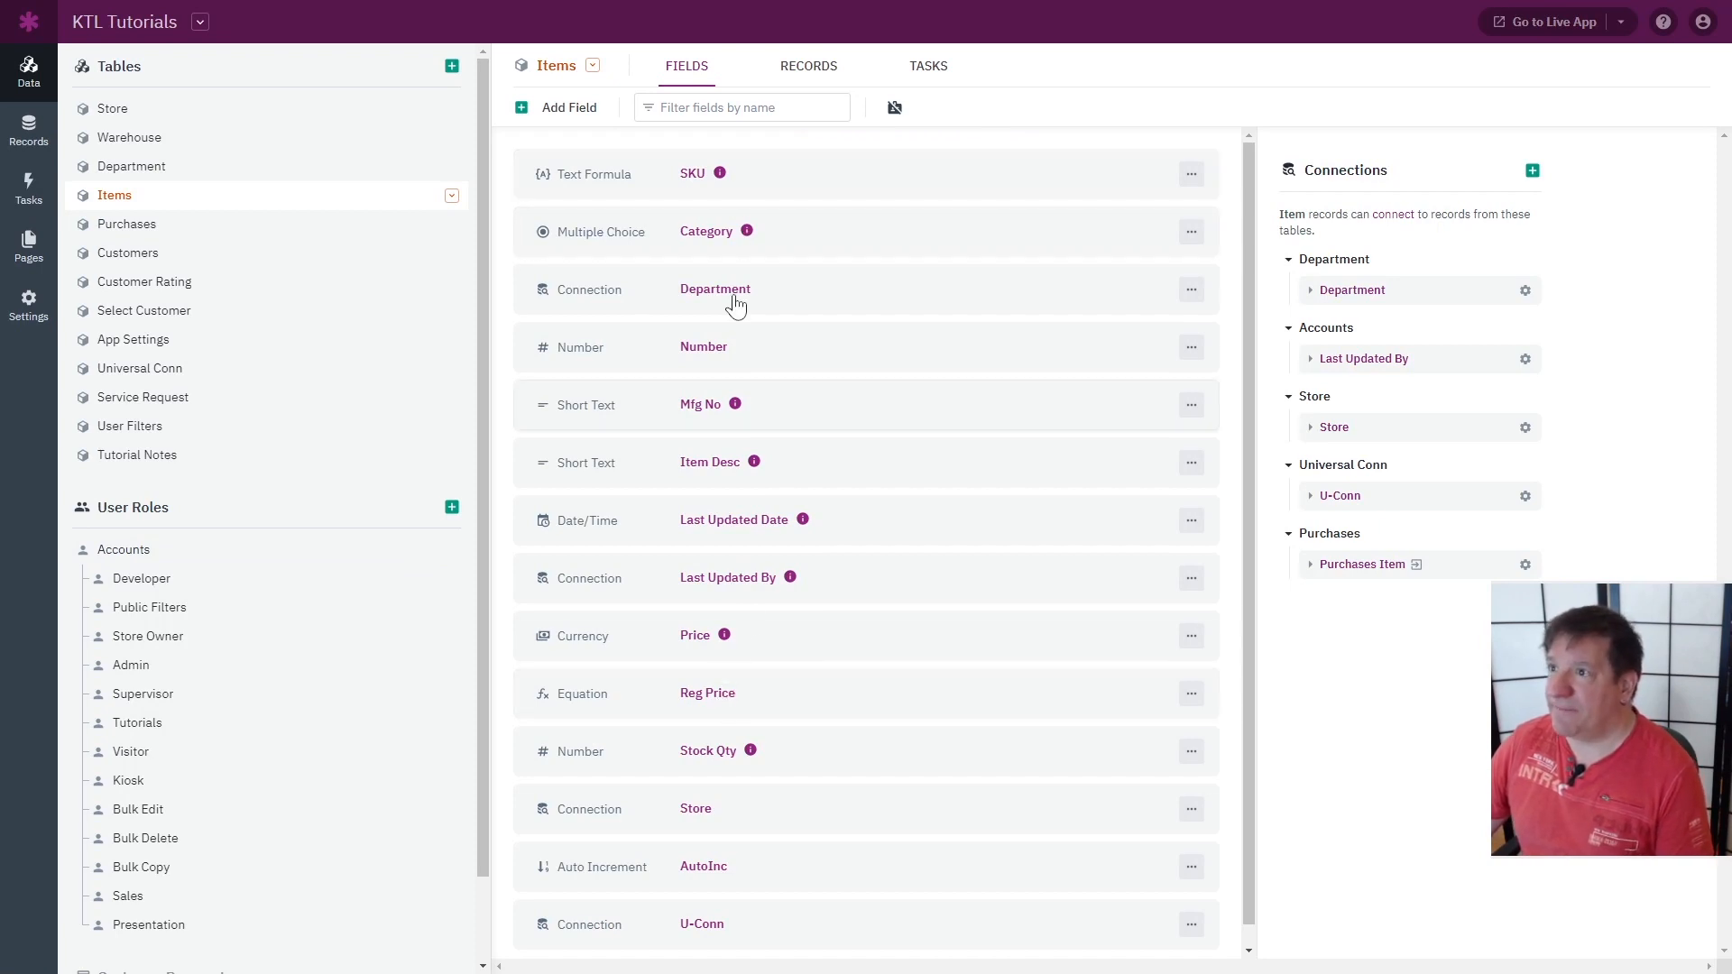
left_click(719, 176)
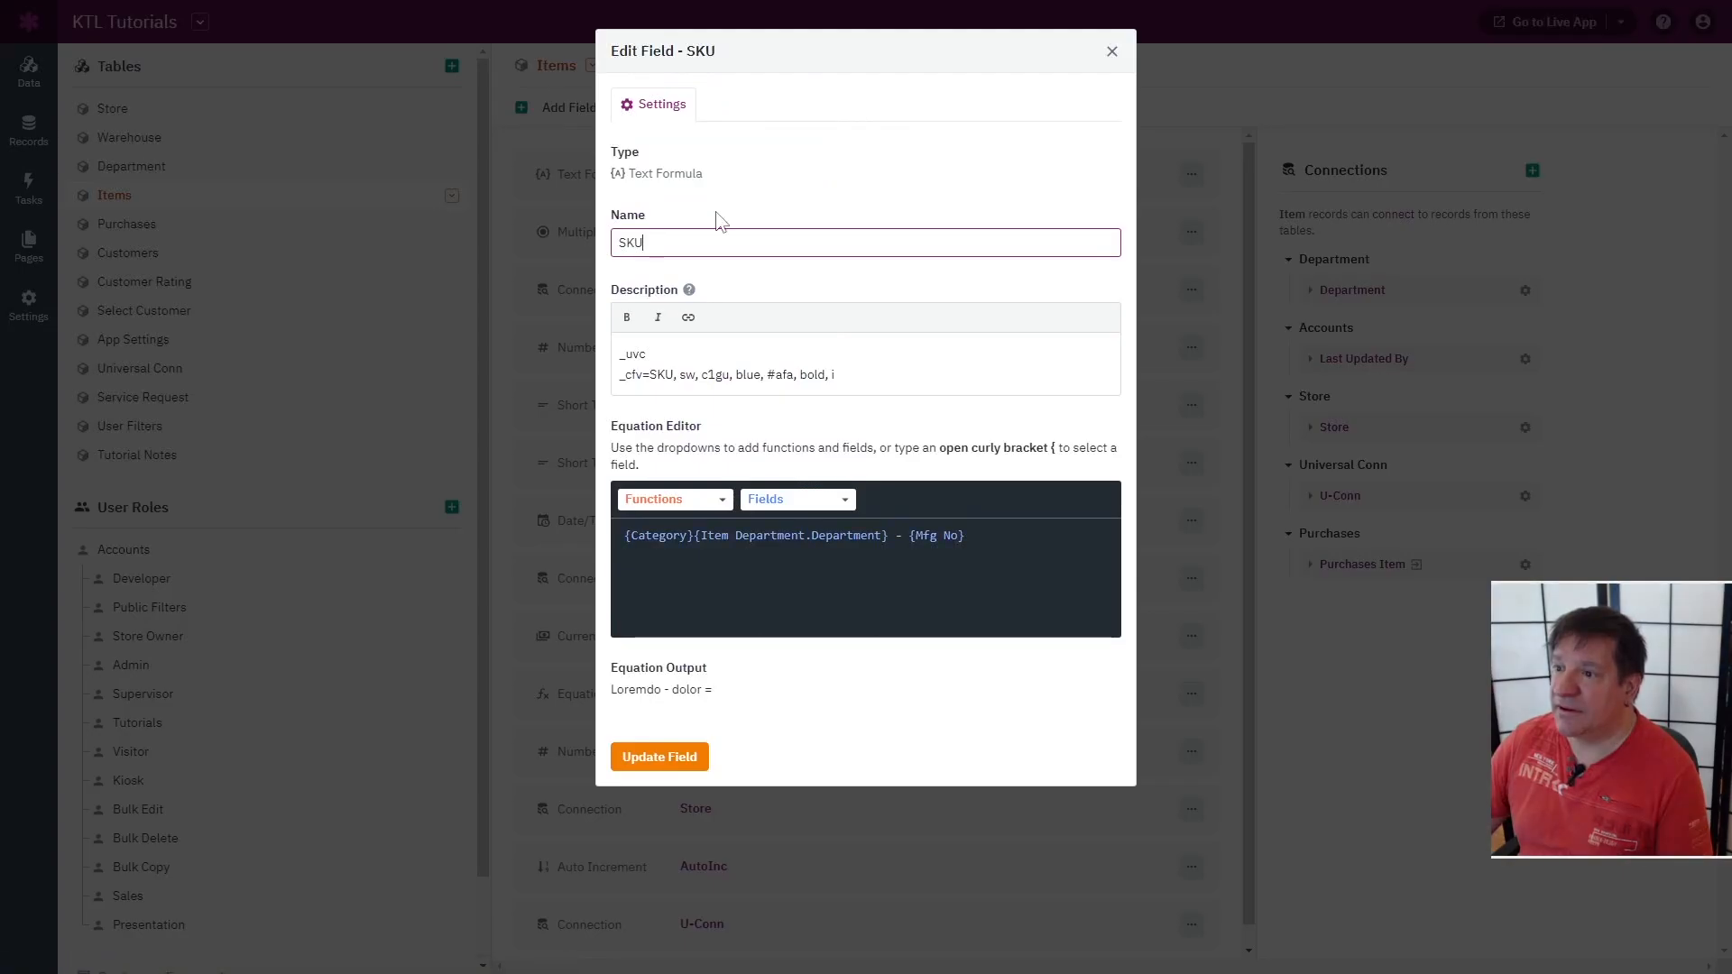
double_click(636, 374)
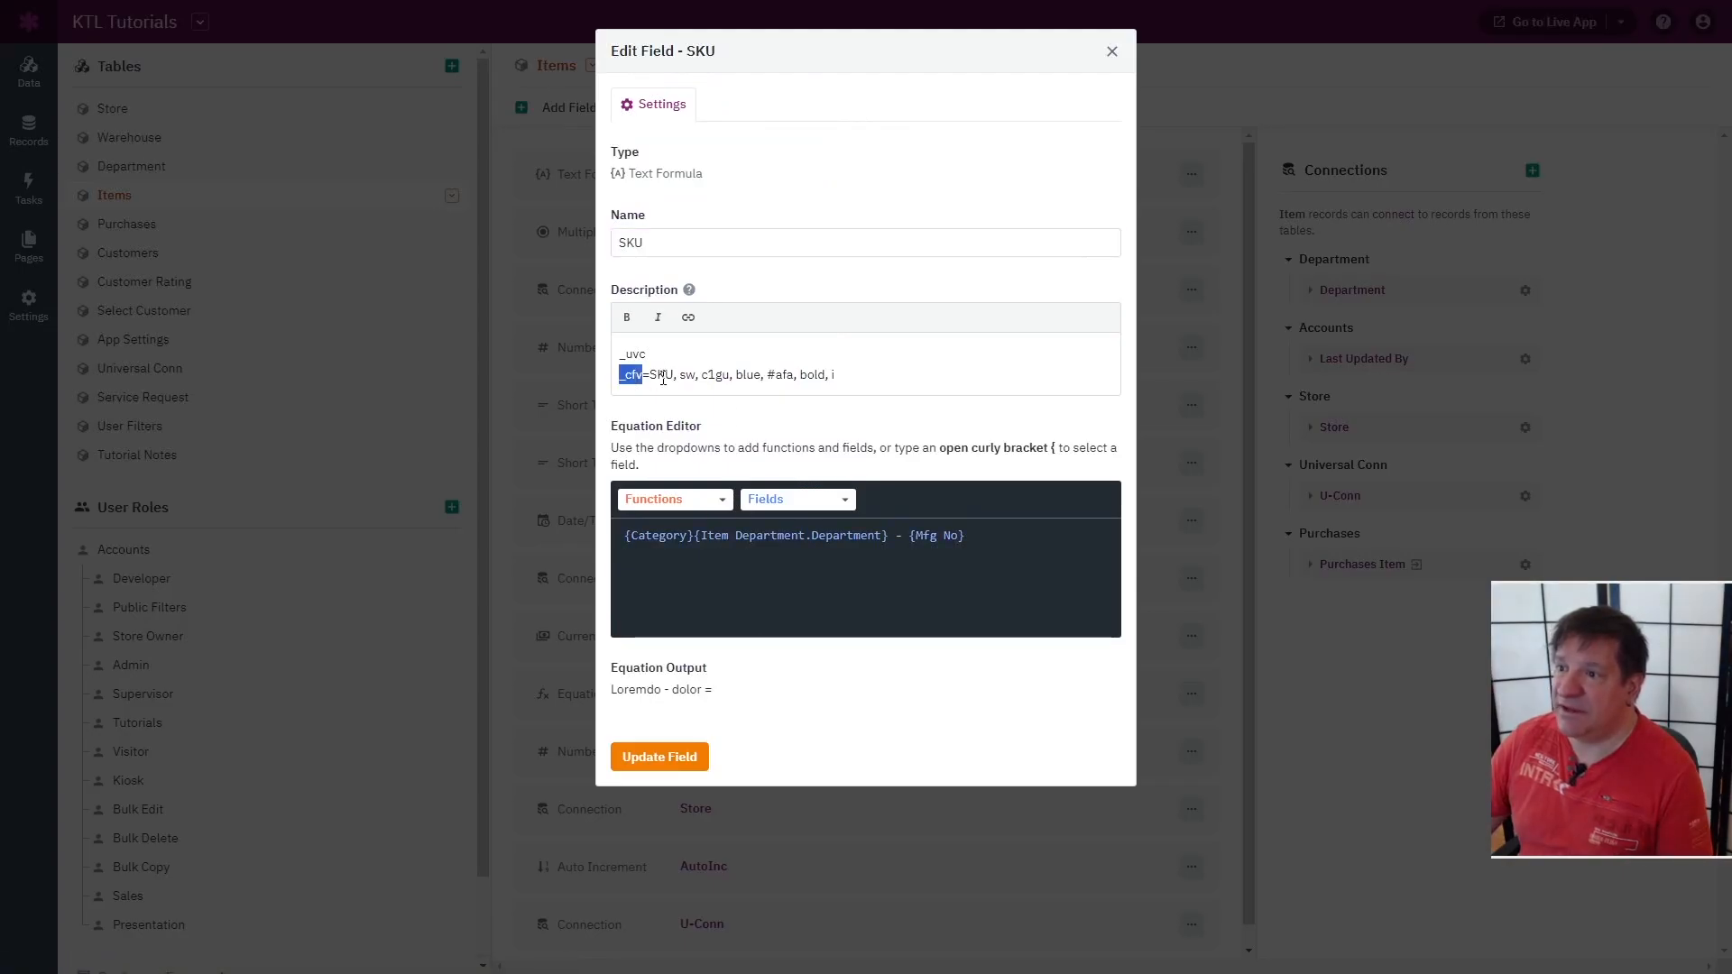
double_click(686, 376)
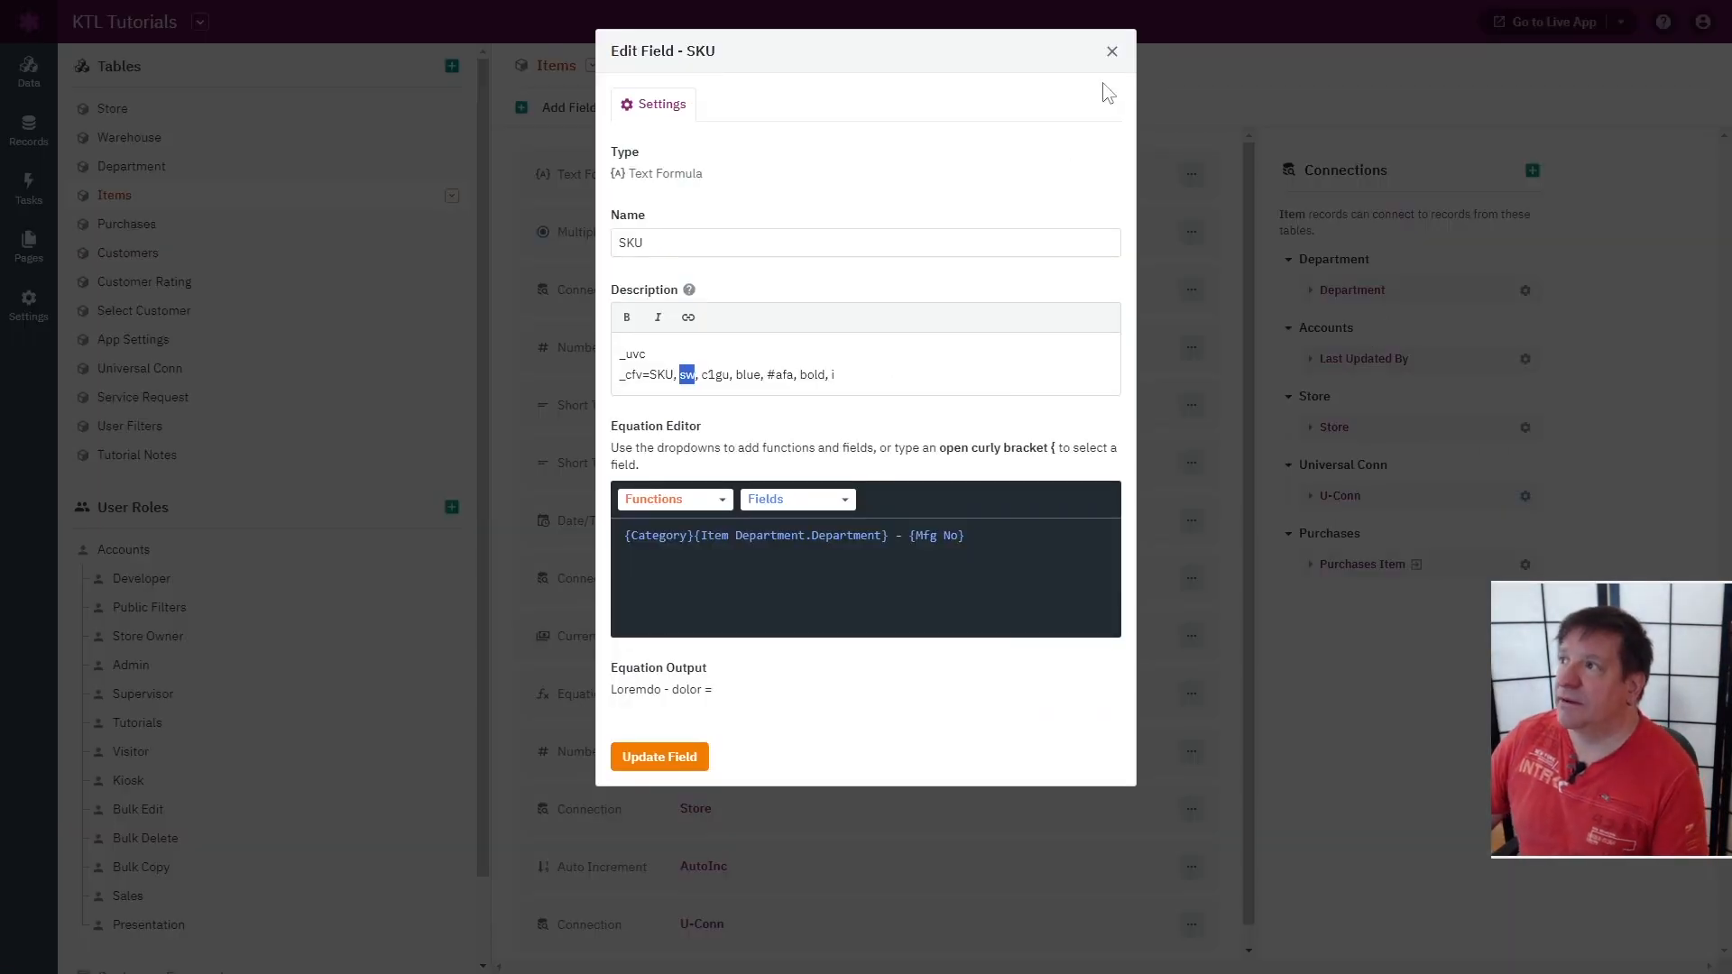
left_click(1112, 51)
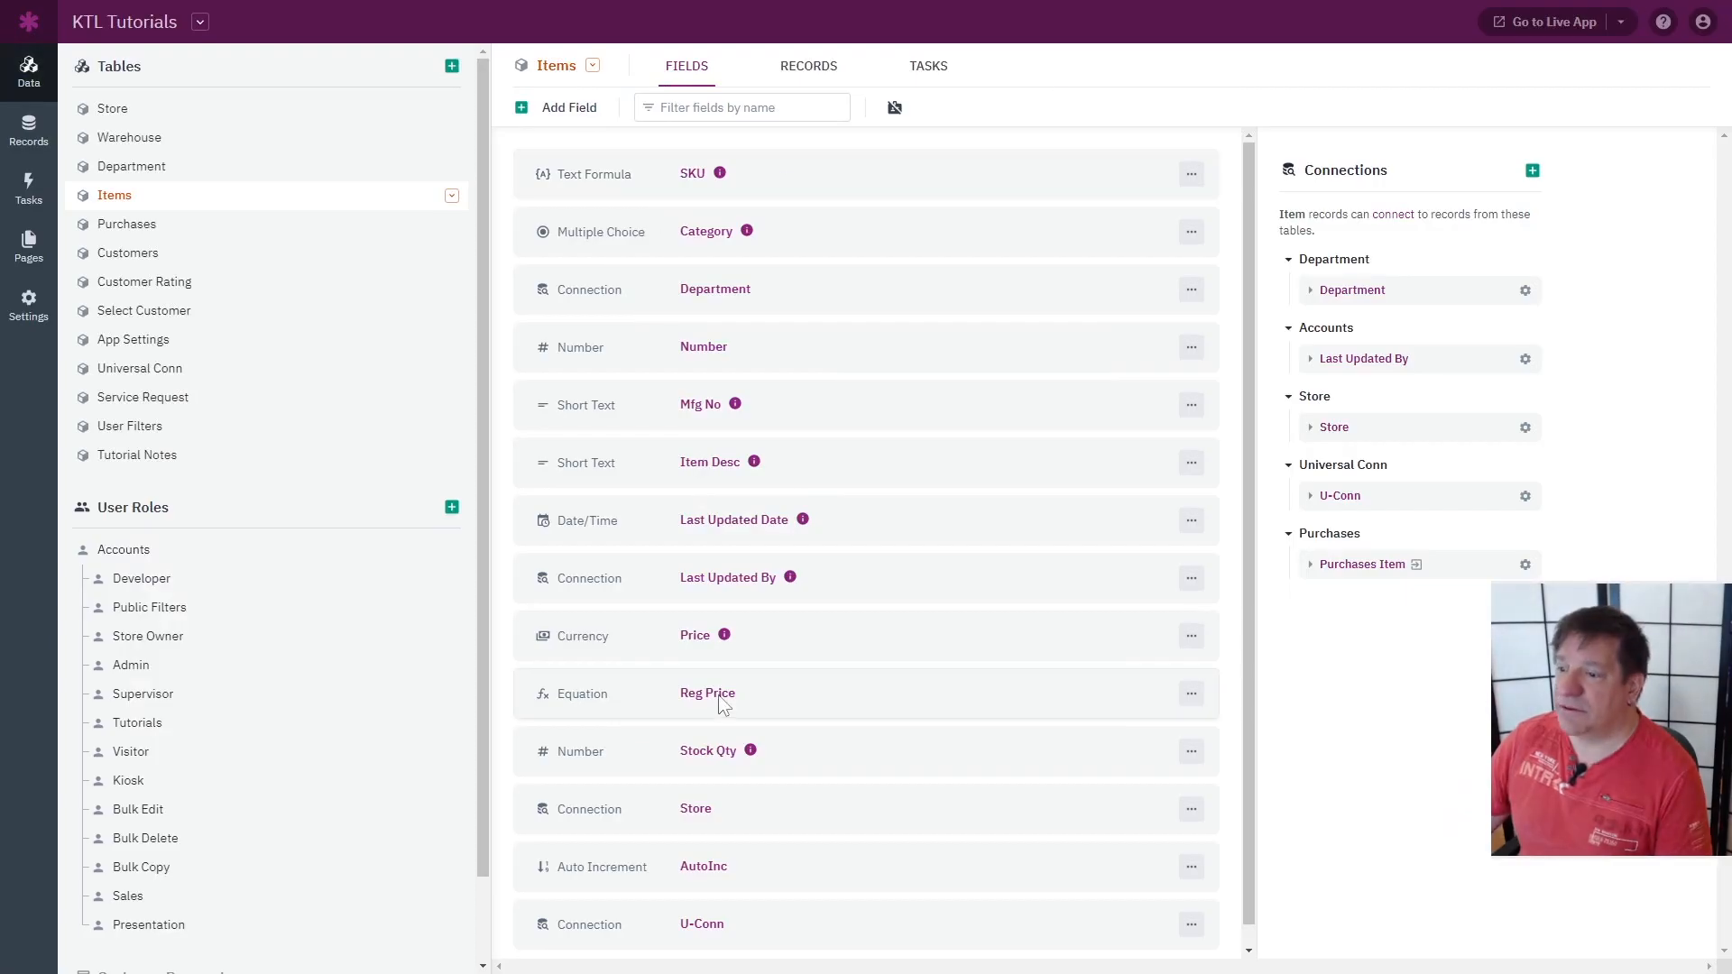
Open the Stock Qty field's settings and review the _cfv lines in its description
left_click(704, 752)
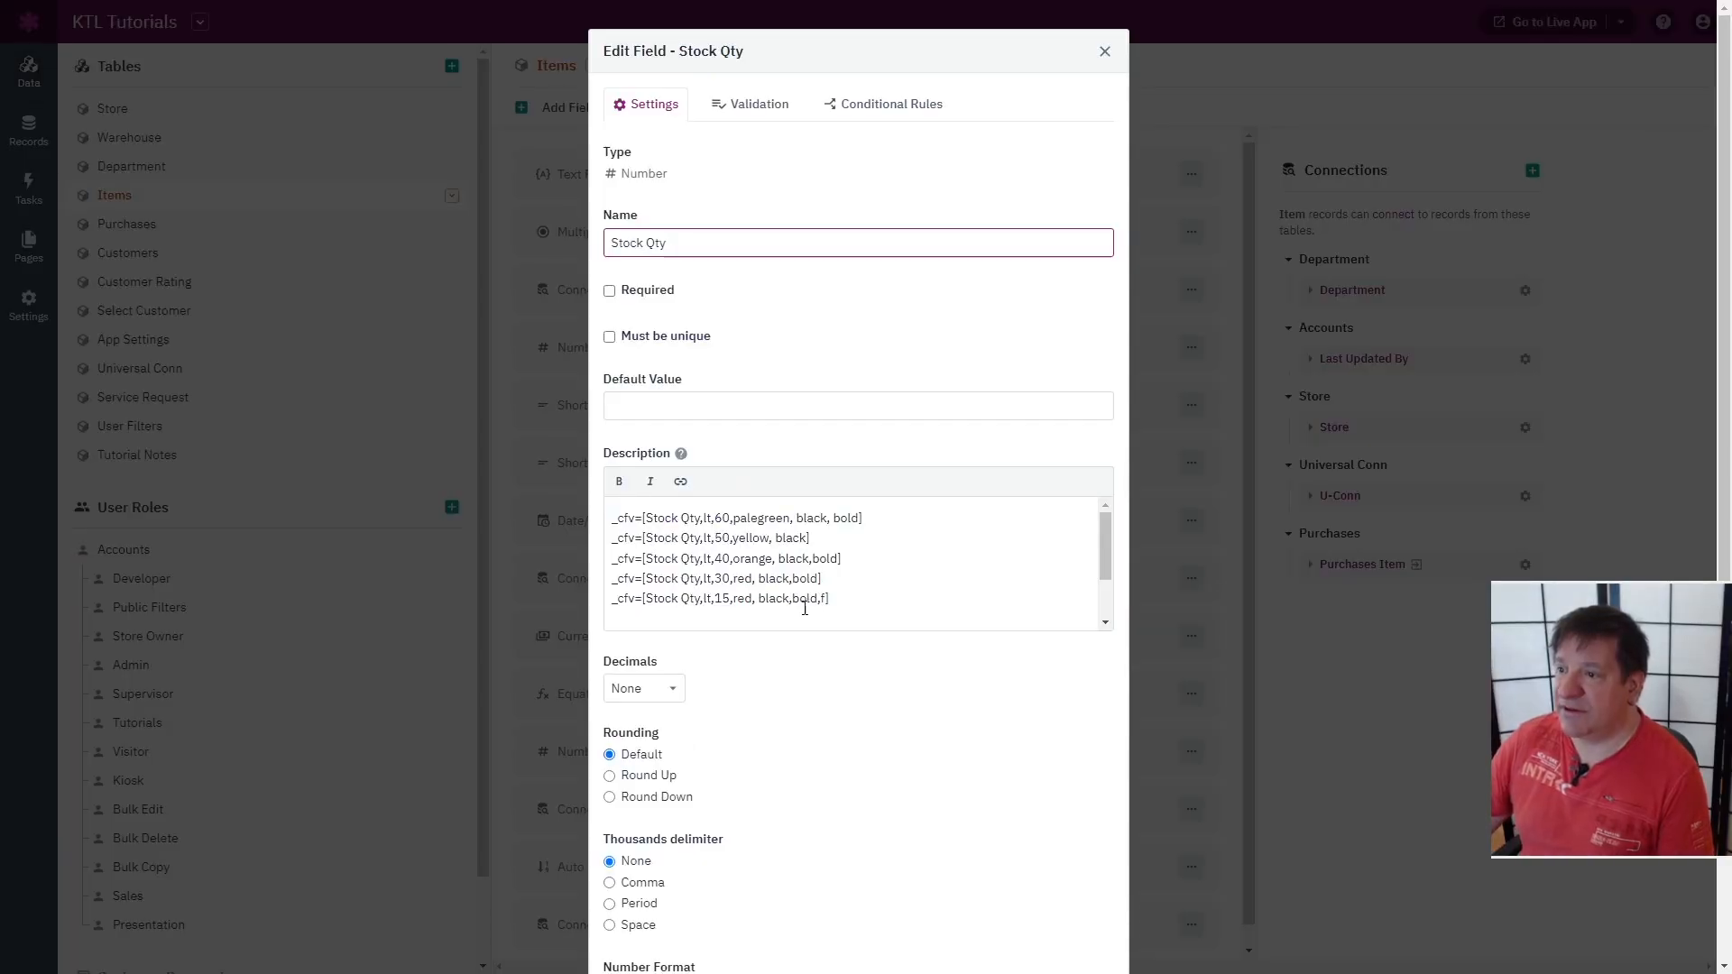
left_click(848, 604)
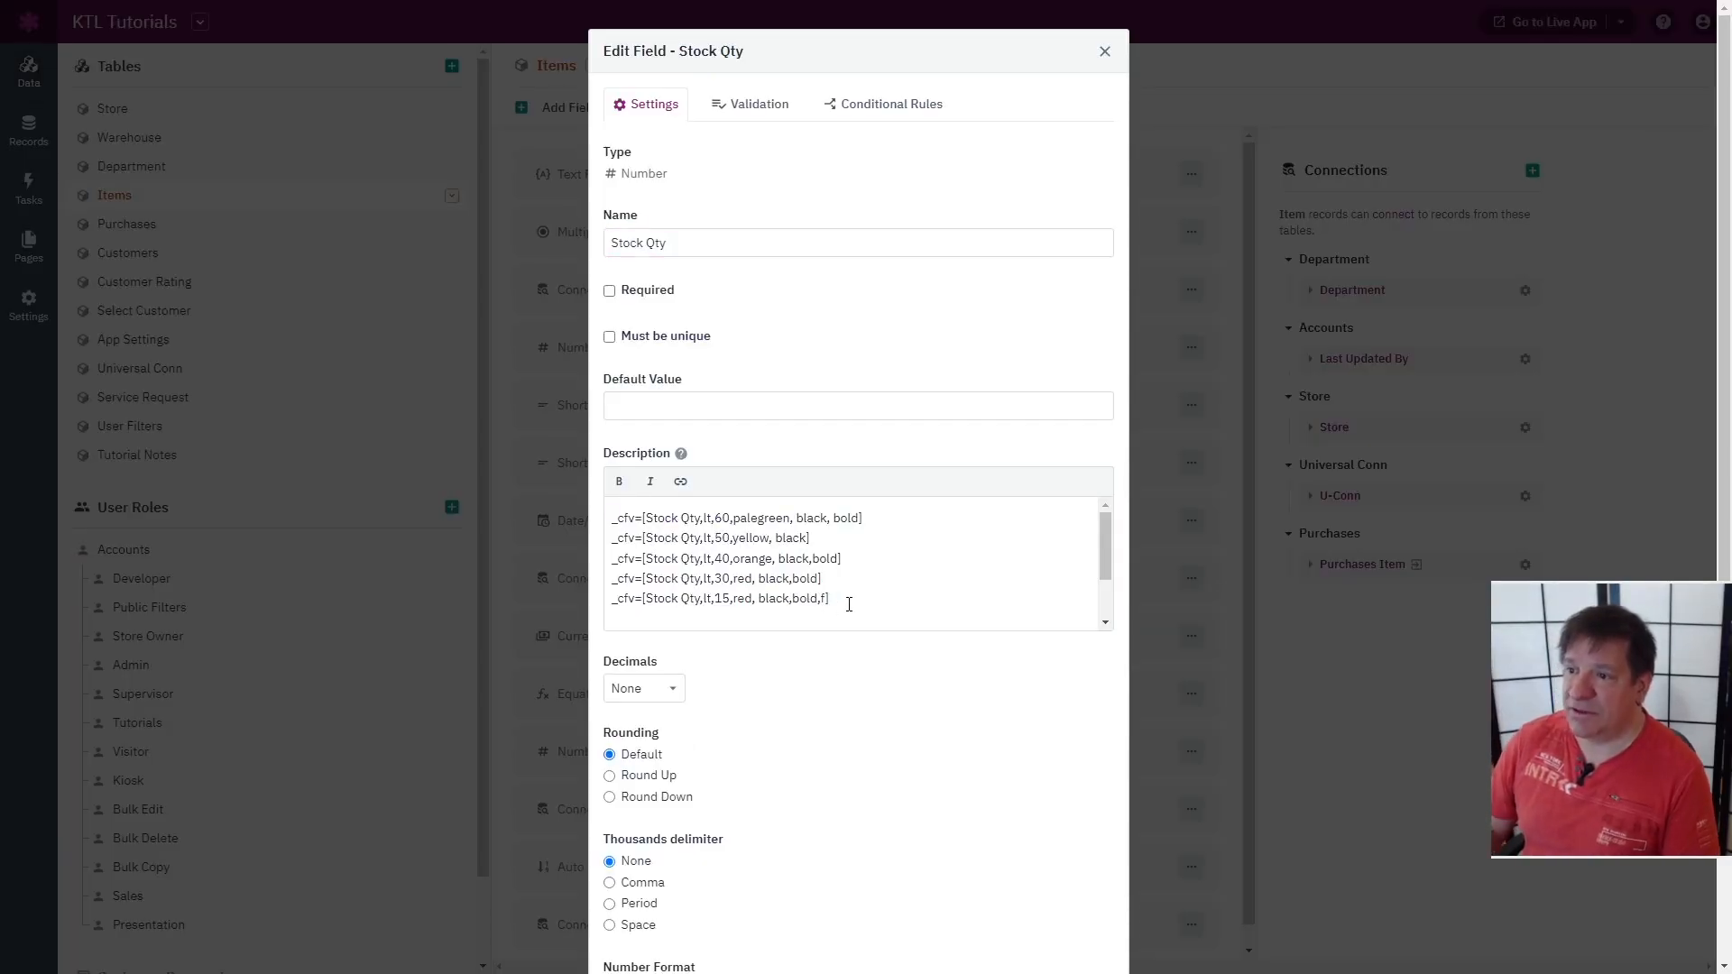
key("ctrl+Home")
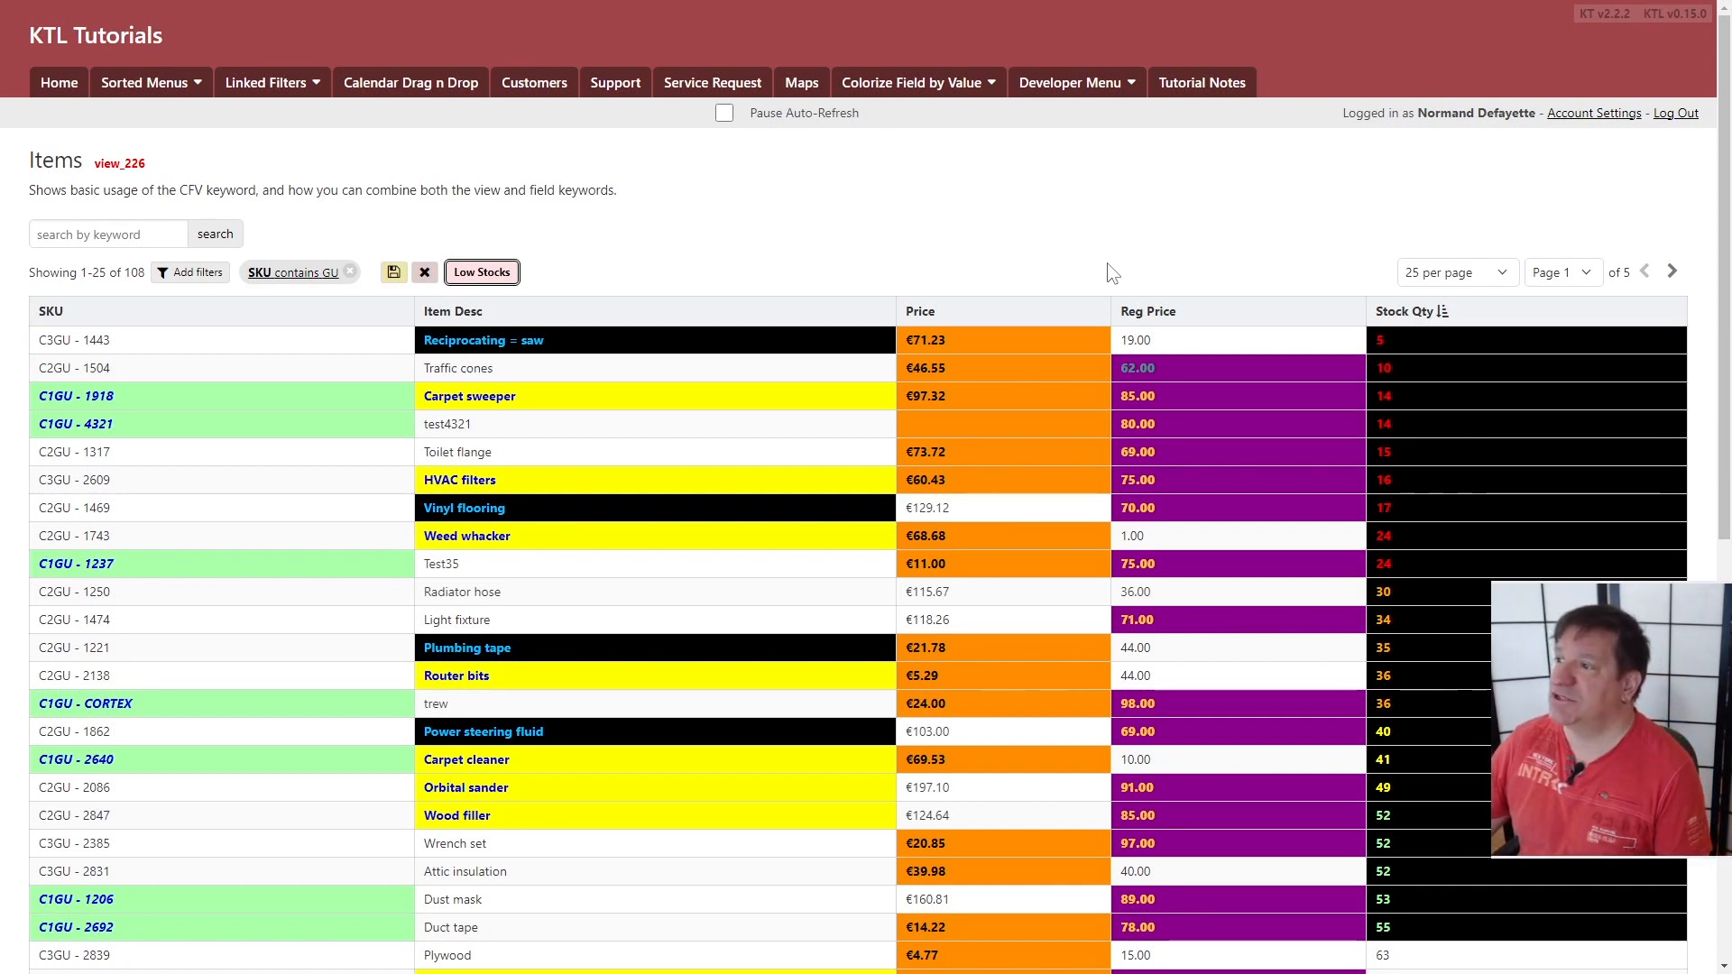
Review the colorized Items grid and Items in List in the live app, highlighting the description text about combining view and field keywords
scroll(1109, 273, "down", 8)
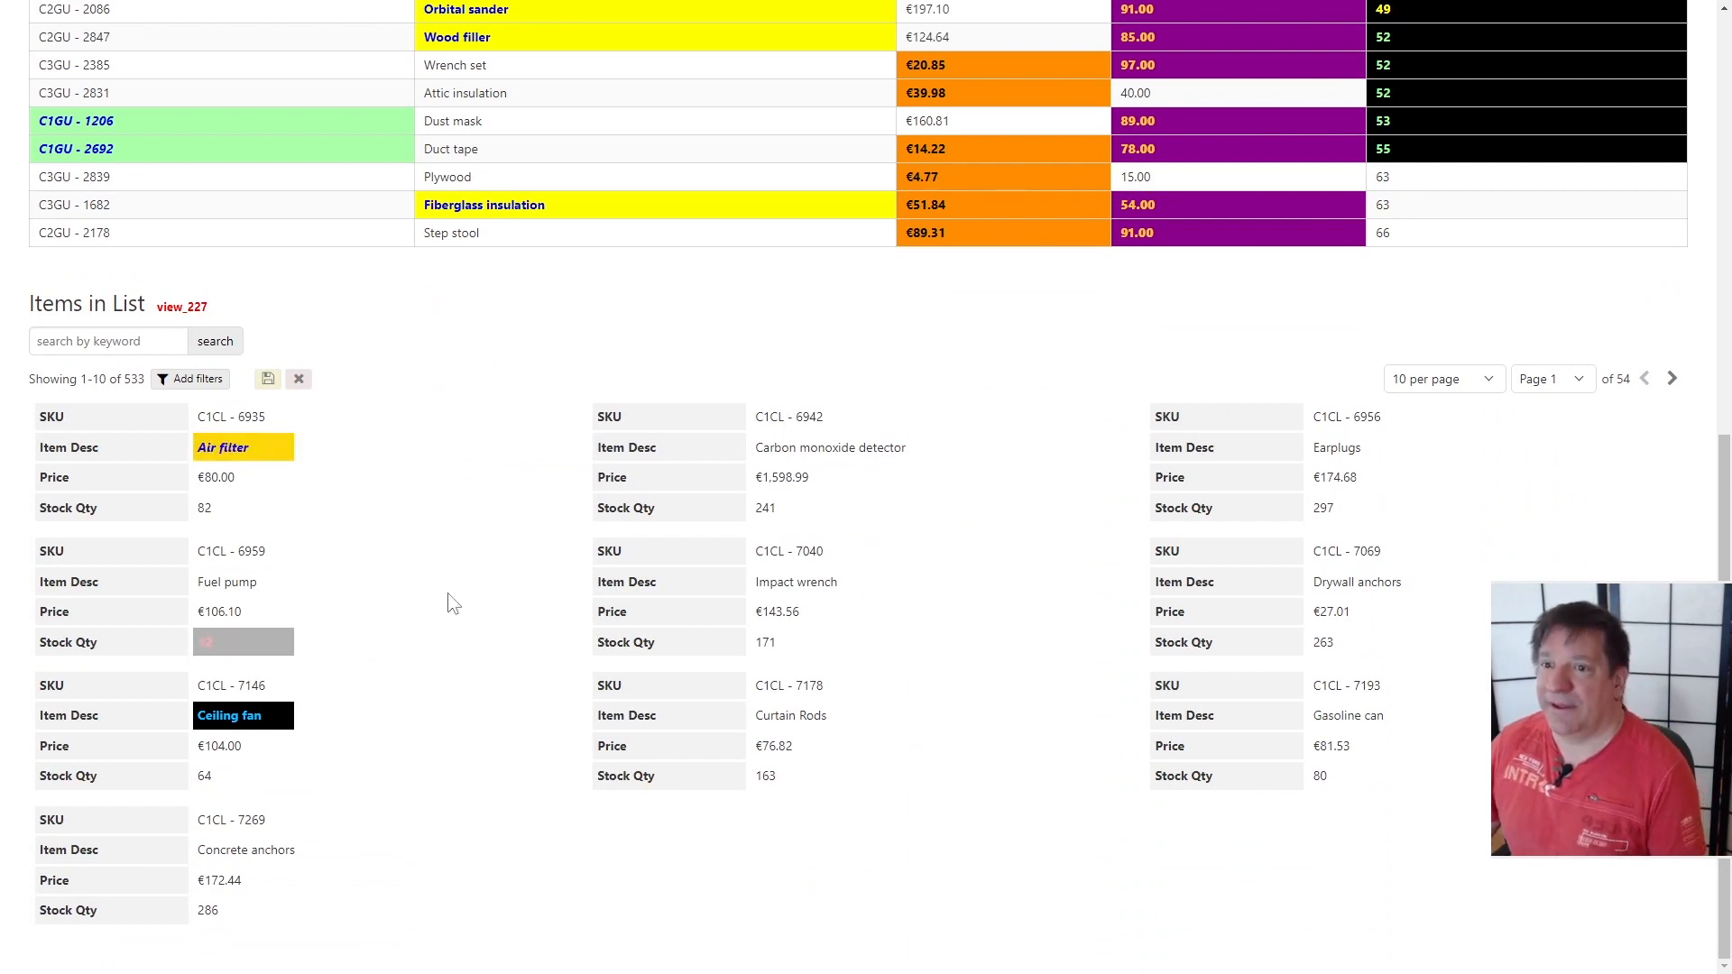
scroll(448, 598, "up", 8)
scroll(451, 599, "up", 1)
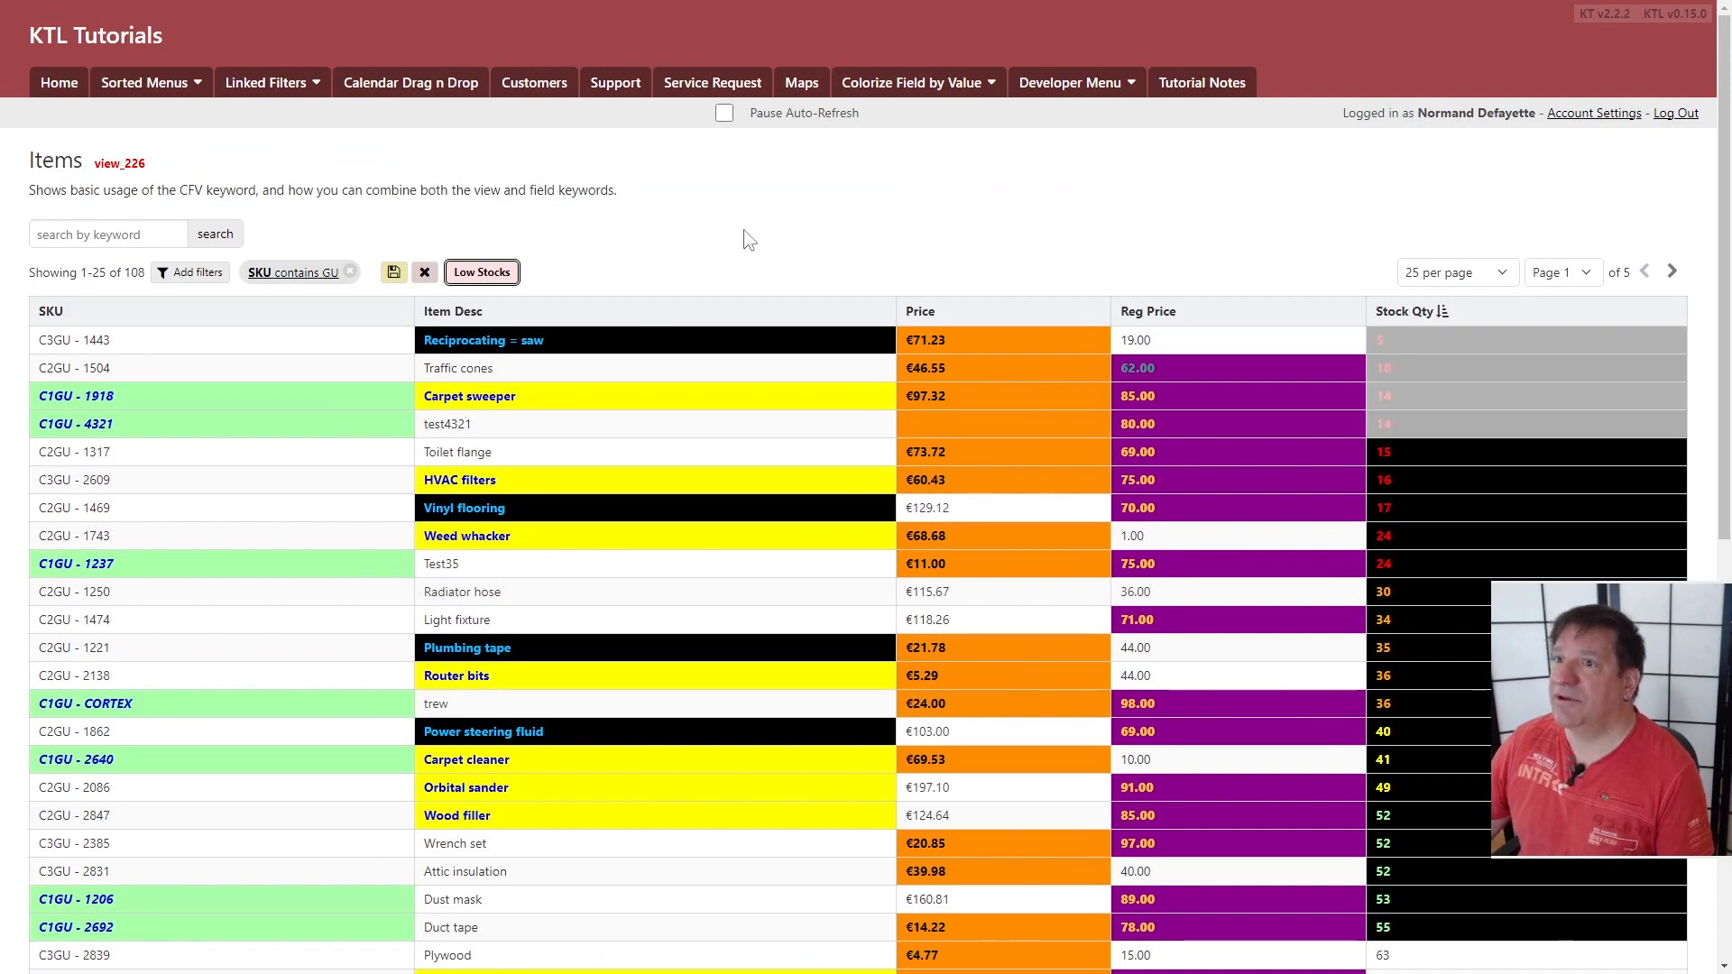
left_click_drag(369, 191, 579, 191)
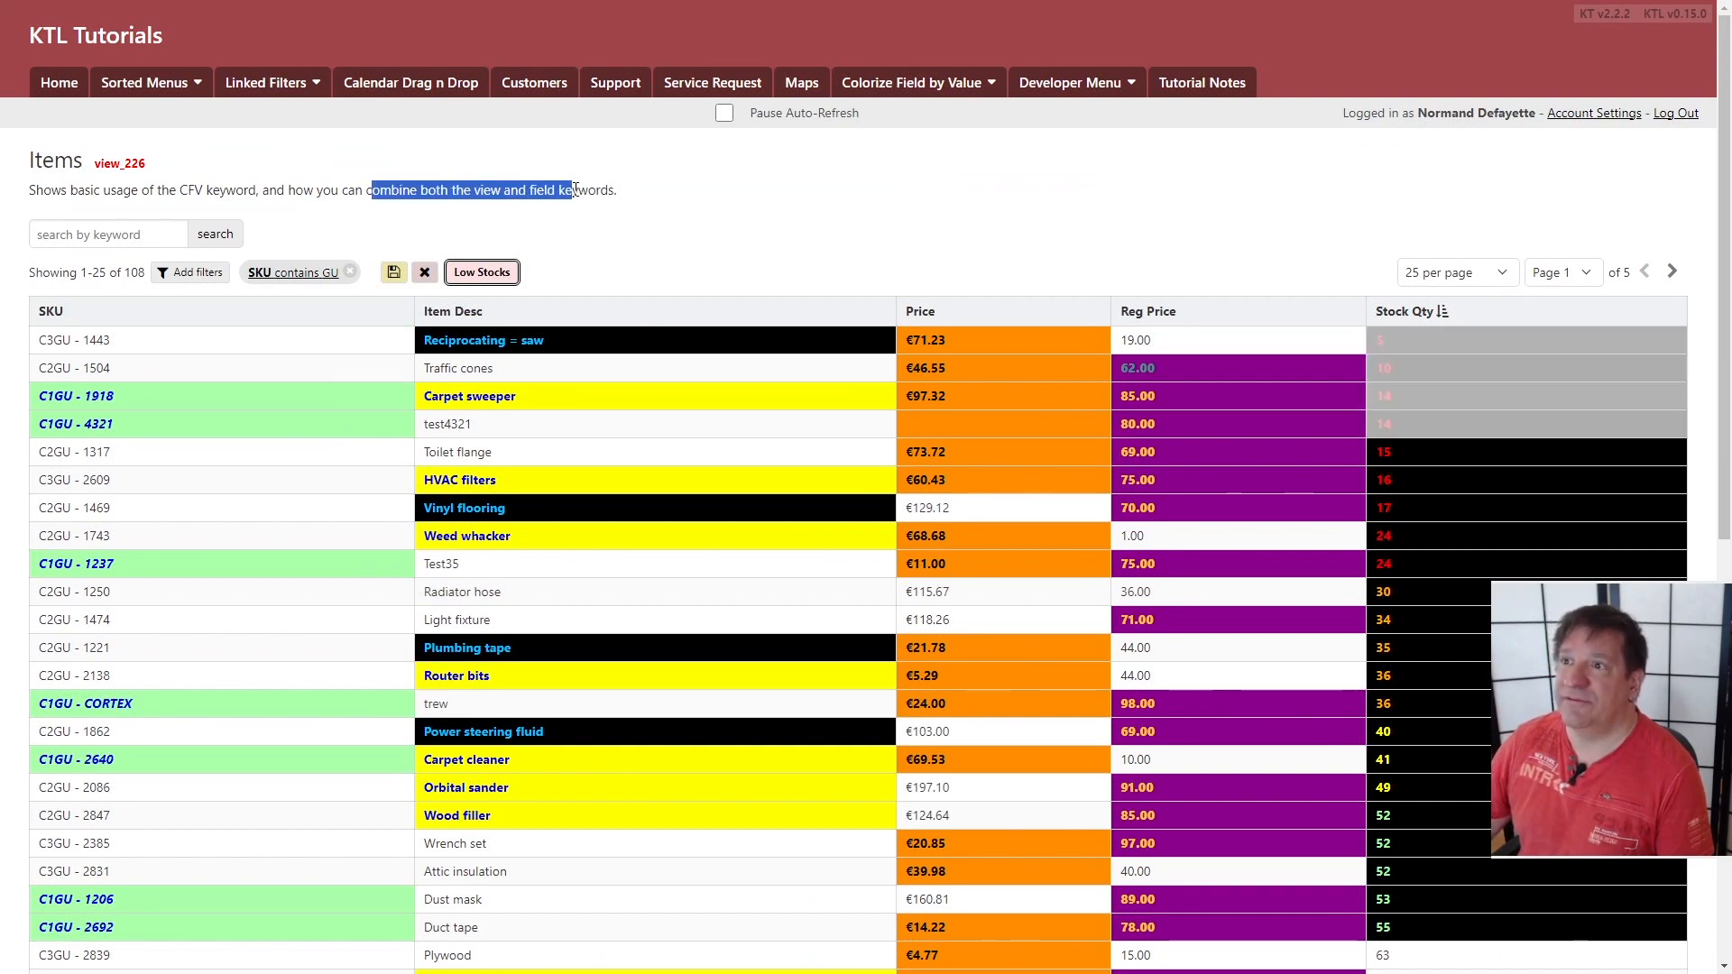
left_click(730, 200)
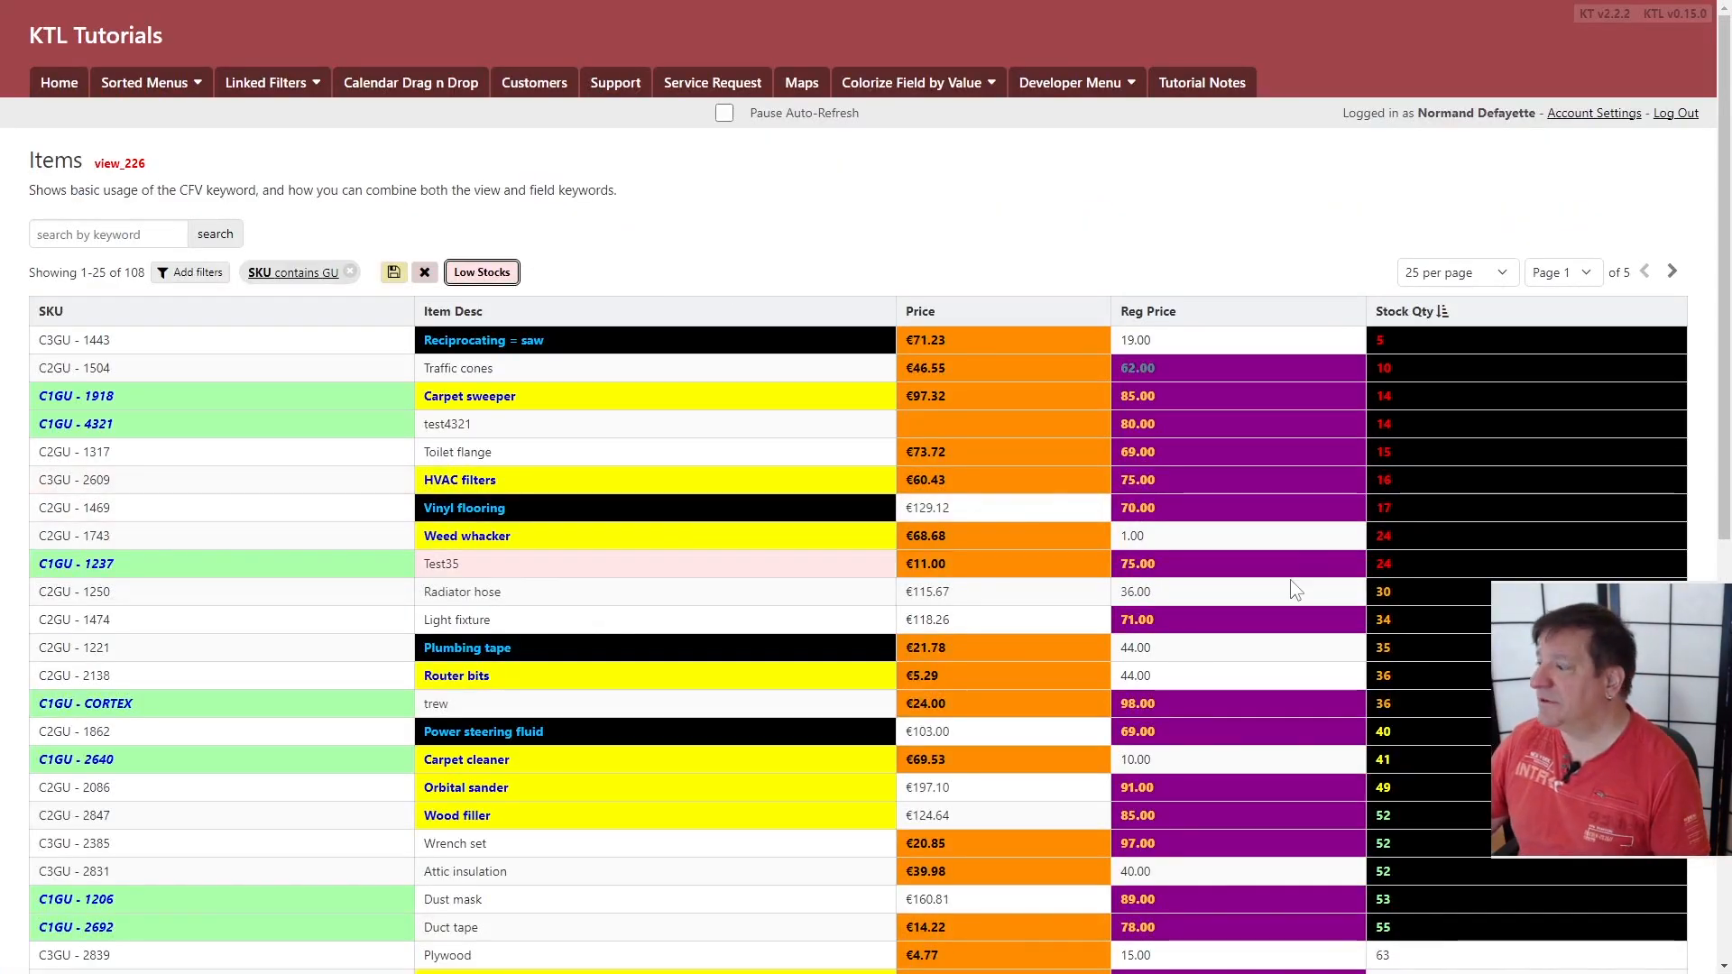
scroll(1296, 591, "down", 1)
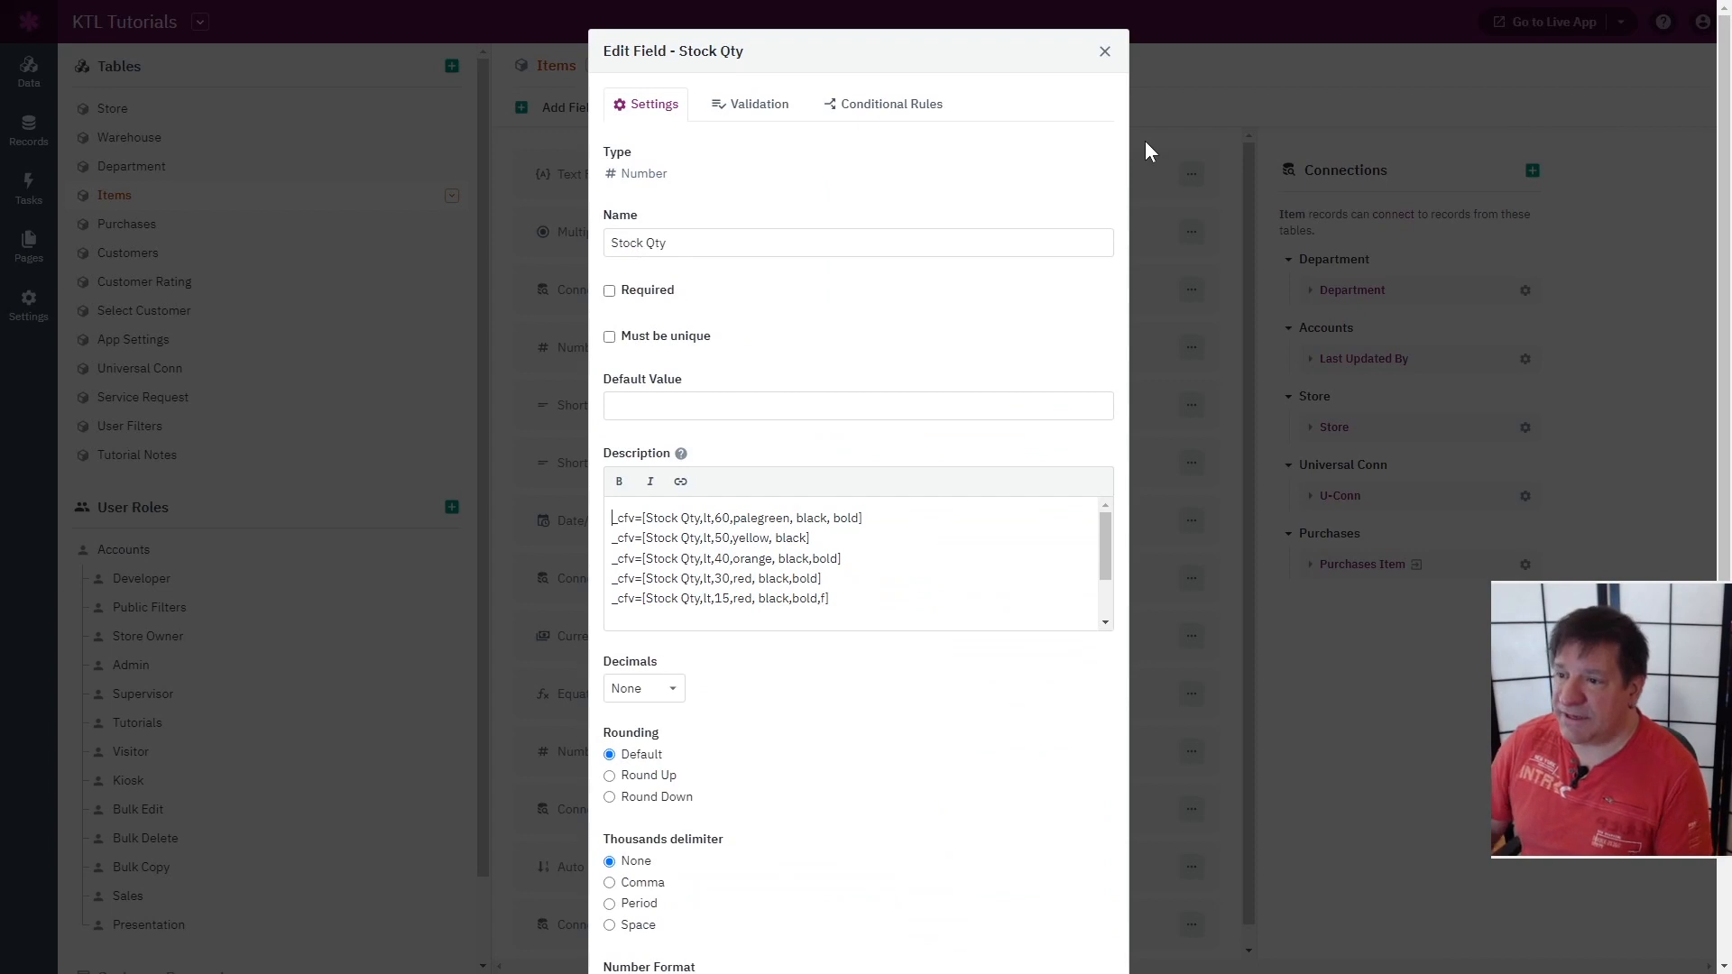
Copy the Stock Qty description's _cfv text into Notepad++ and remove the extra leading underscore from the combined __cfv line
key("shift+Down")
key("shift+Down")
key("shift+Down")
key("shift+Down")
key("shift+Down")
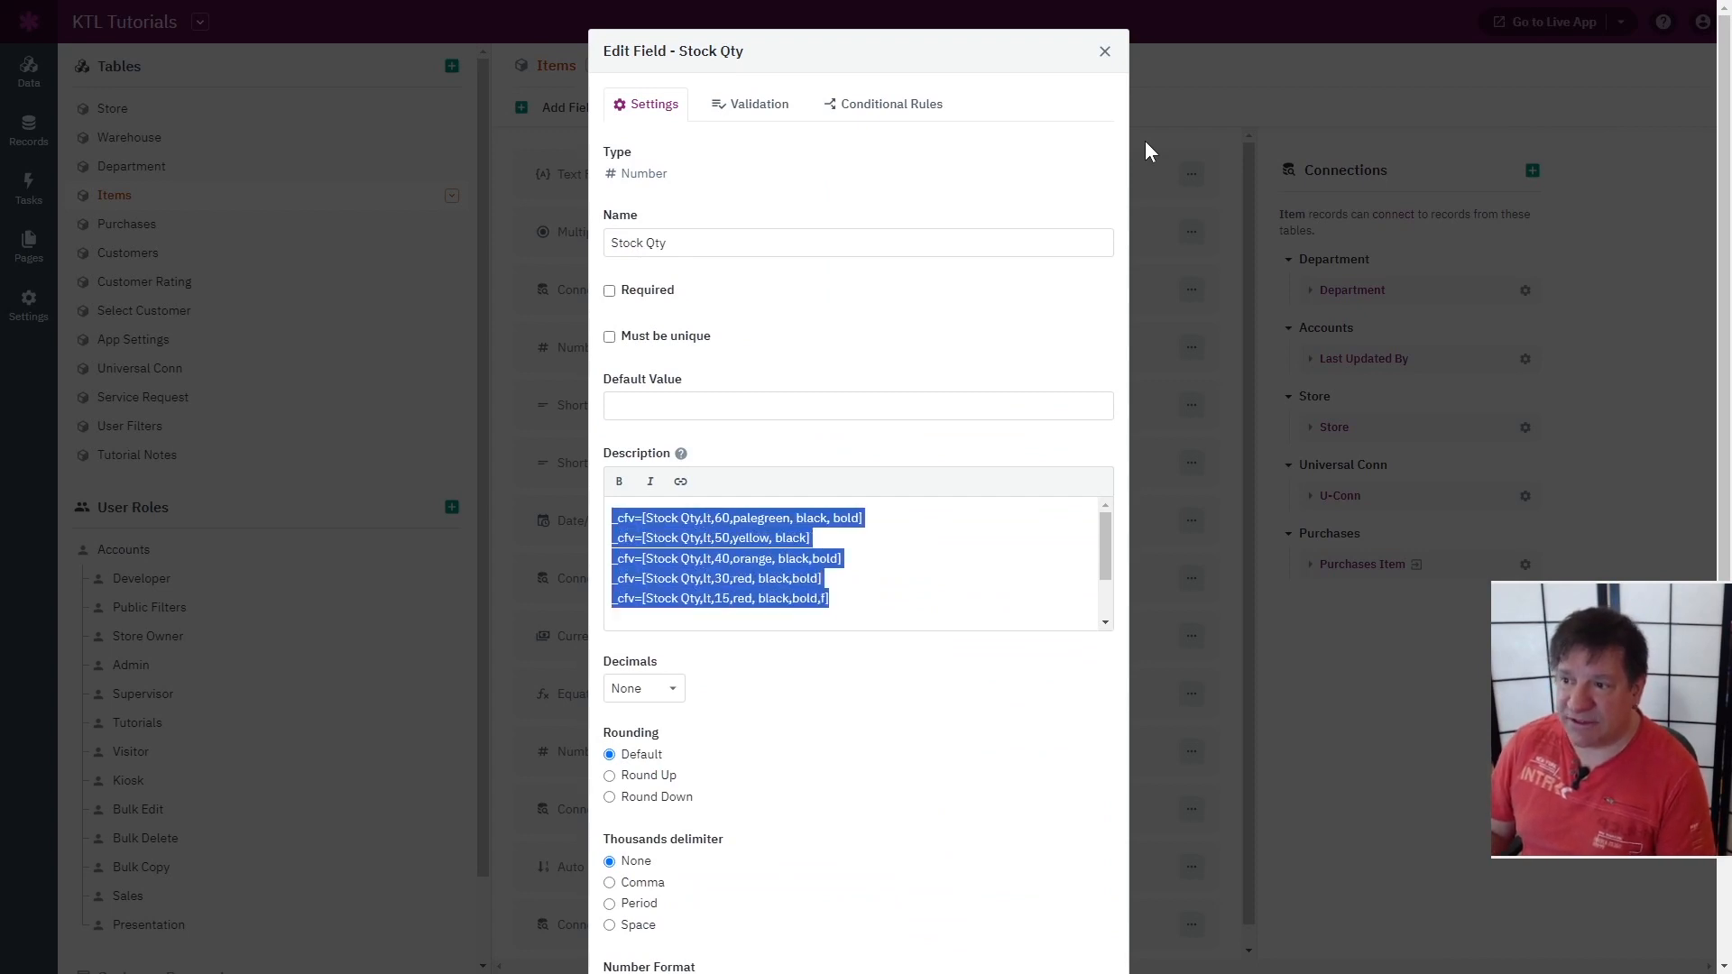
key("shift+Down")
key("ctrl+c")
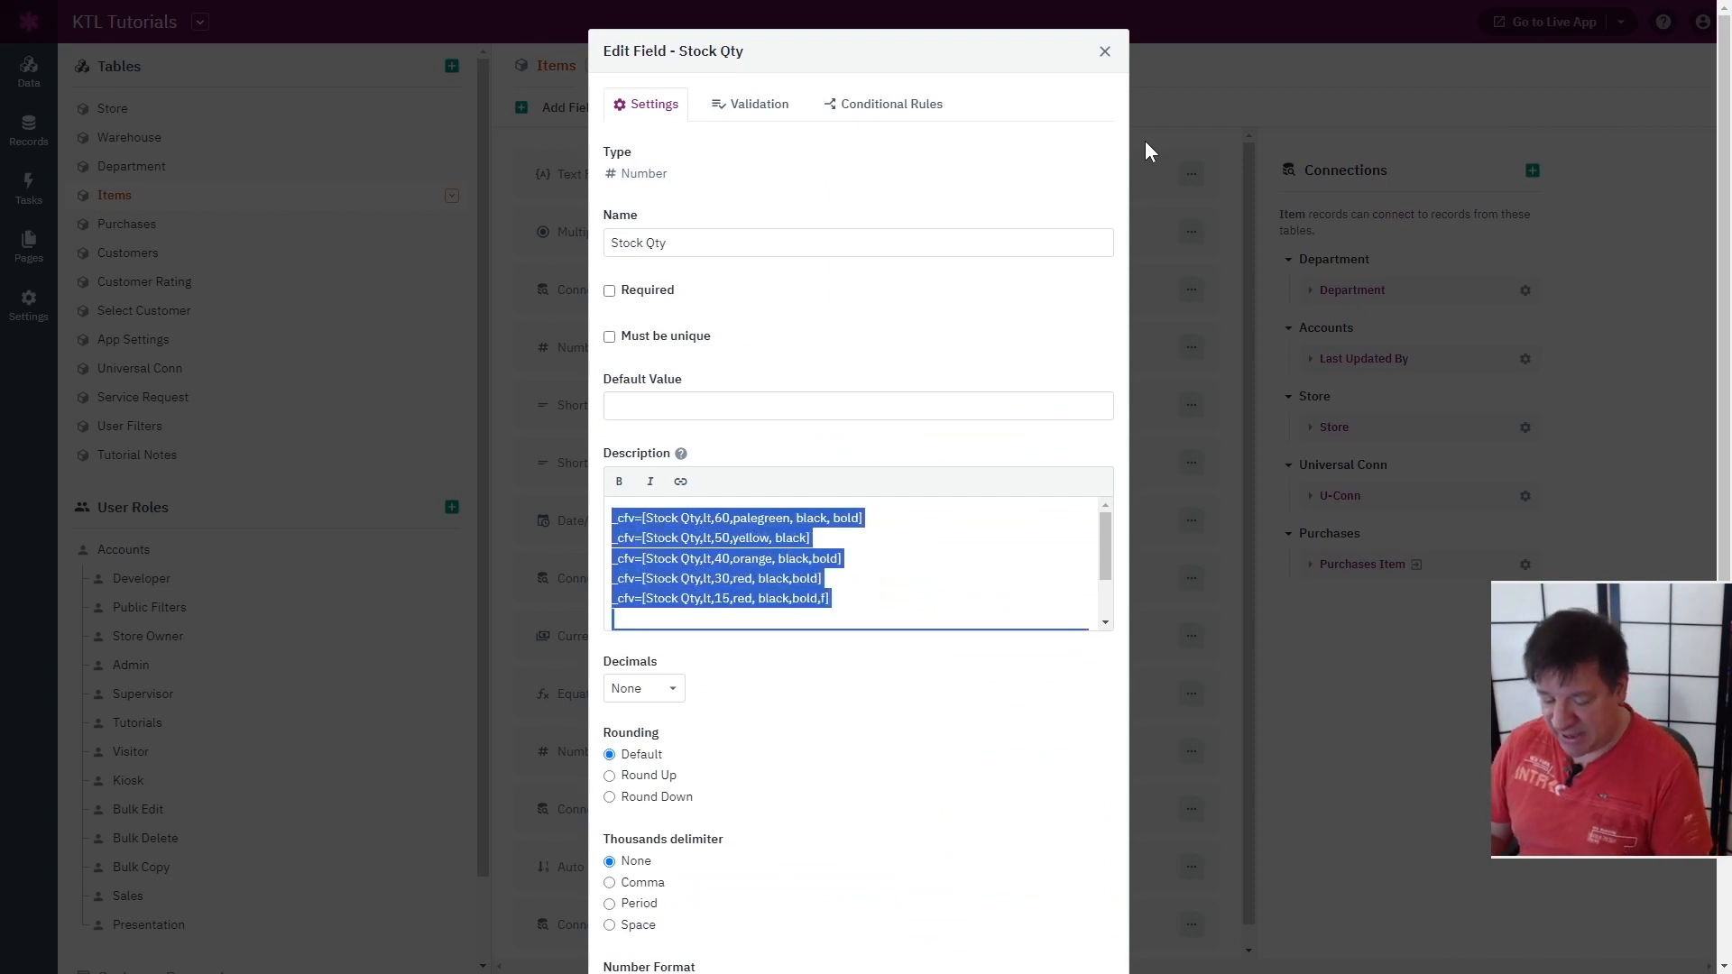
key("alt+Tab")
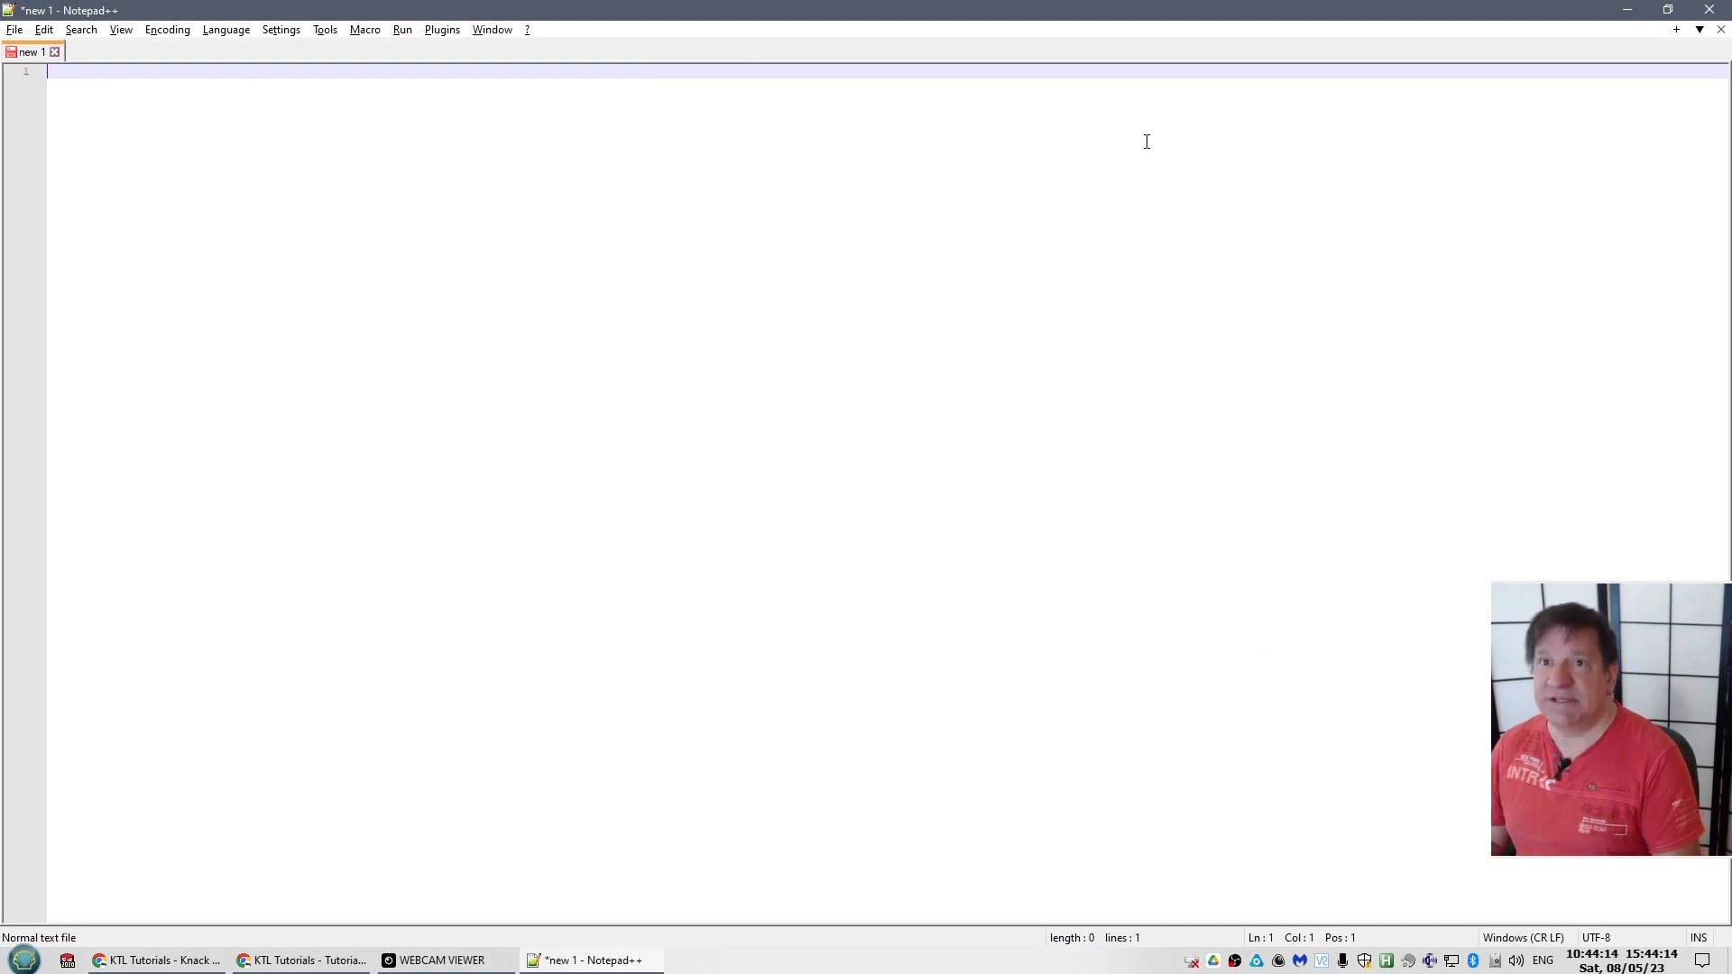
key("ctrl+v")
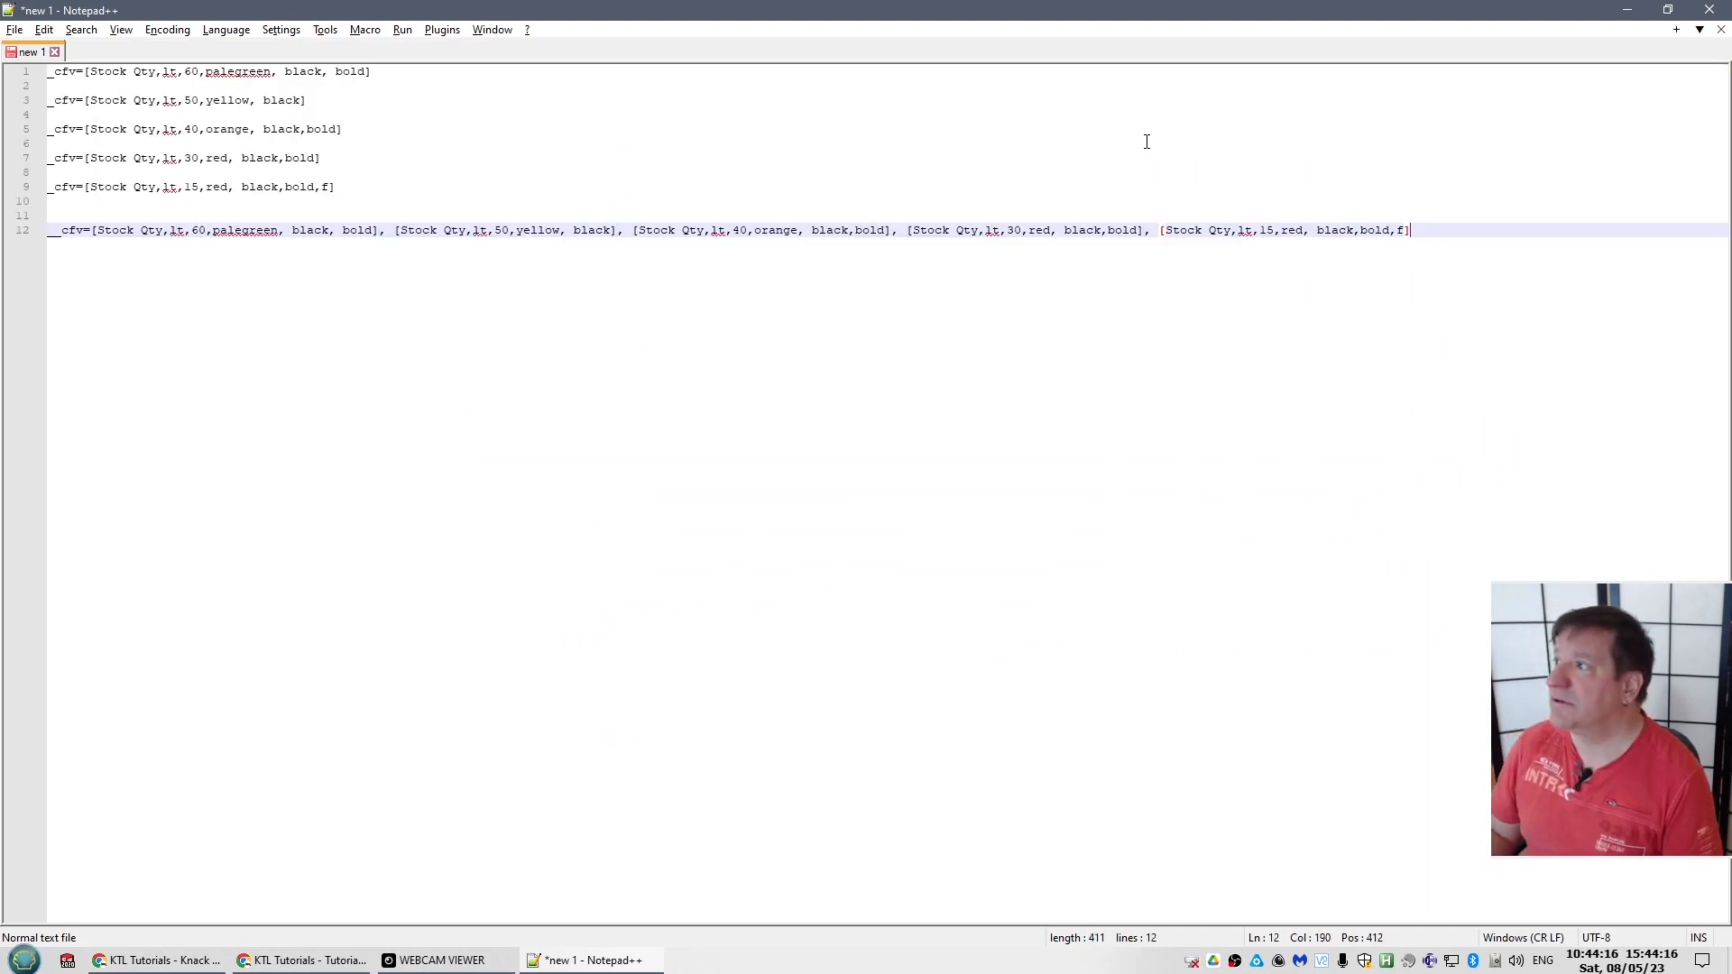
key("Home")
key("Delete")
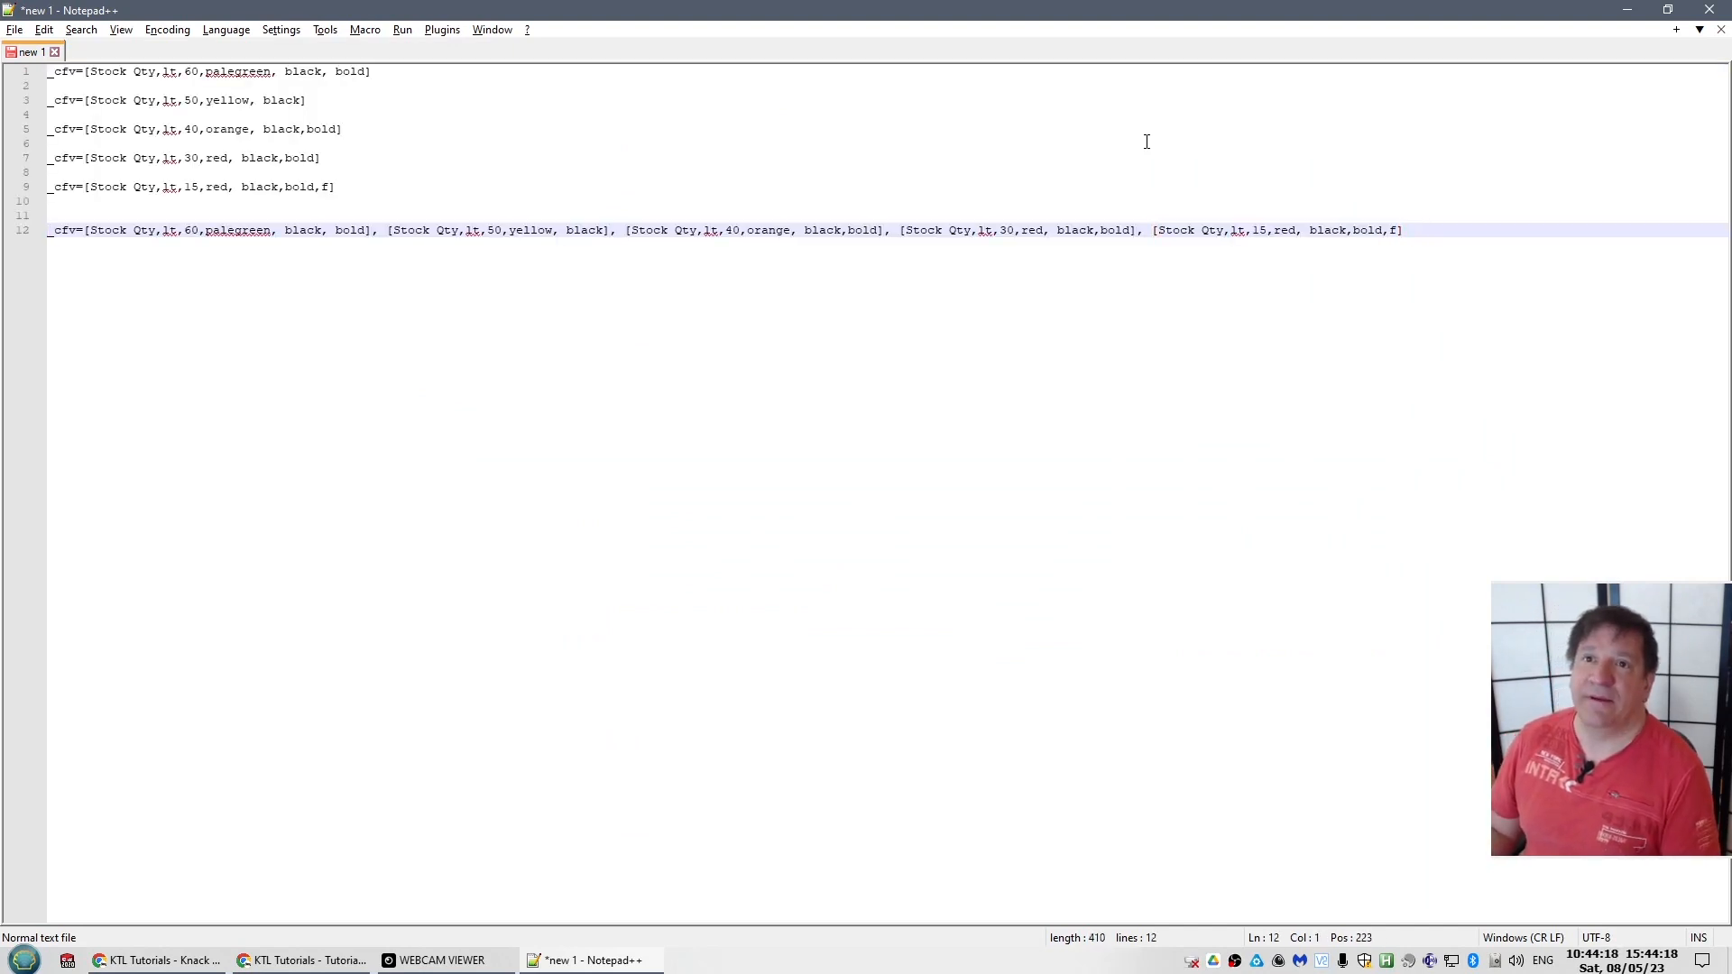
Examine the combined single-line _cfv keyword in Notepad++, highlighting the keyword and its first bracketed group for Stock Qty,lt,60,palegreen
key("Up")
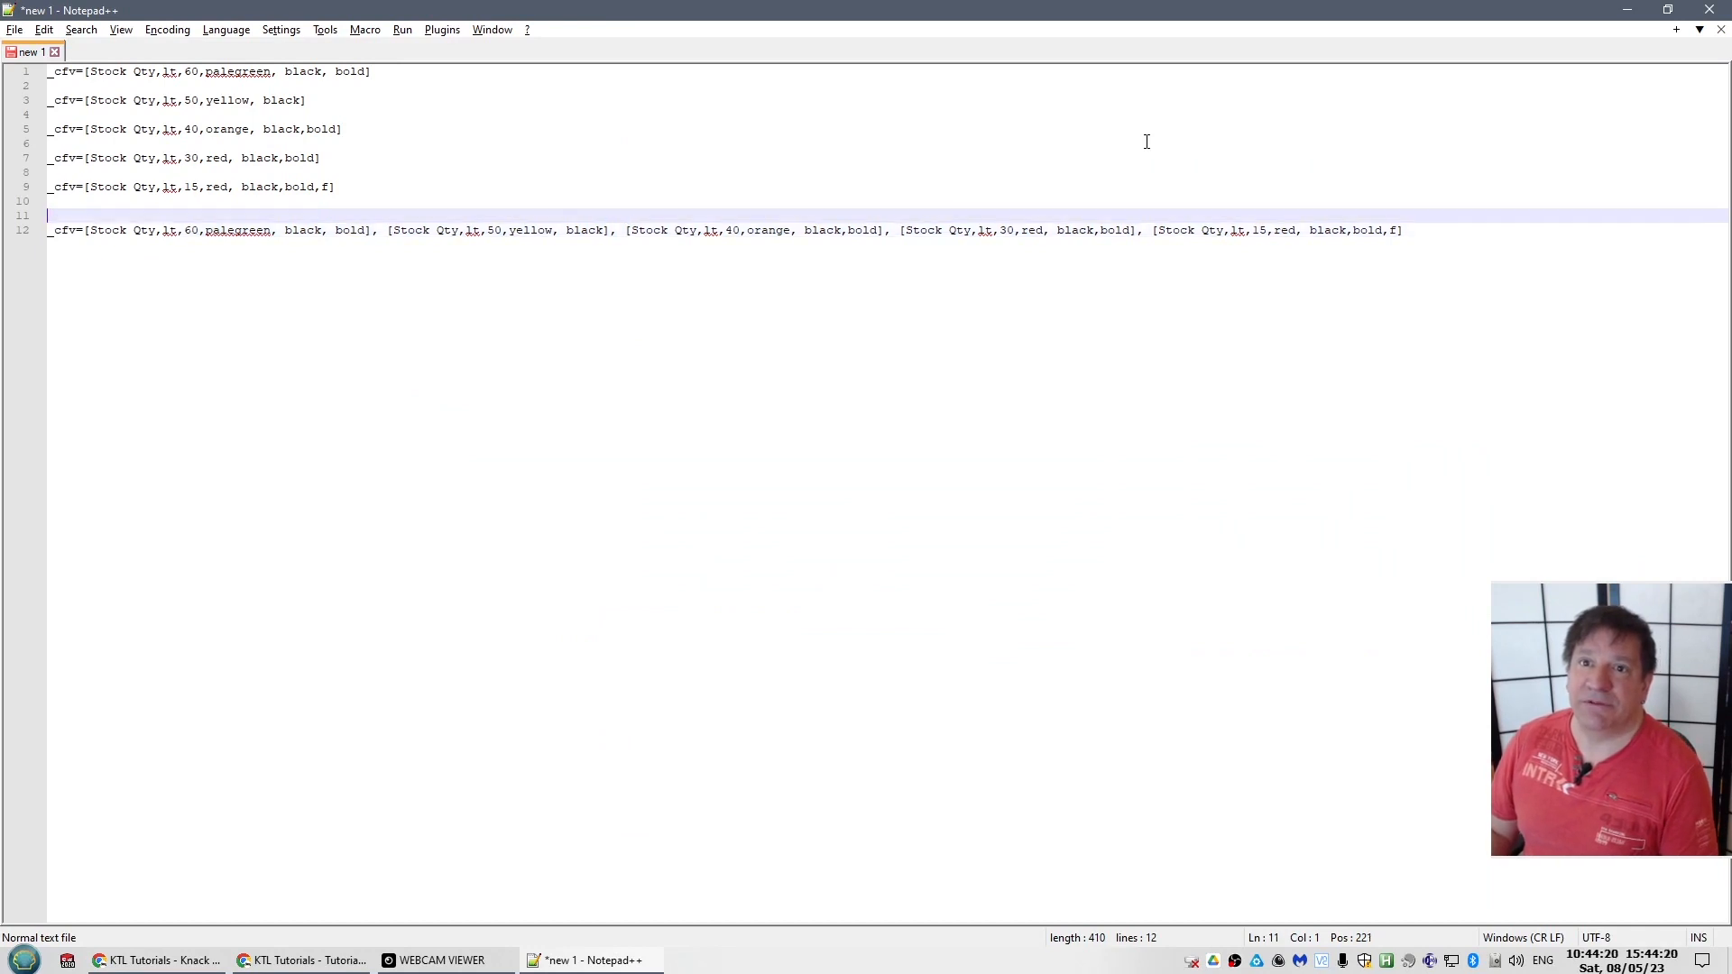
key("Down")
key("shift+Right")
key("shift+Right")
key("shift+Right")
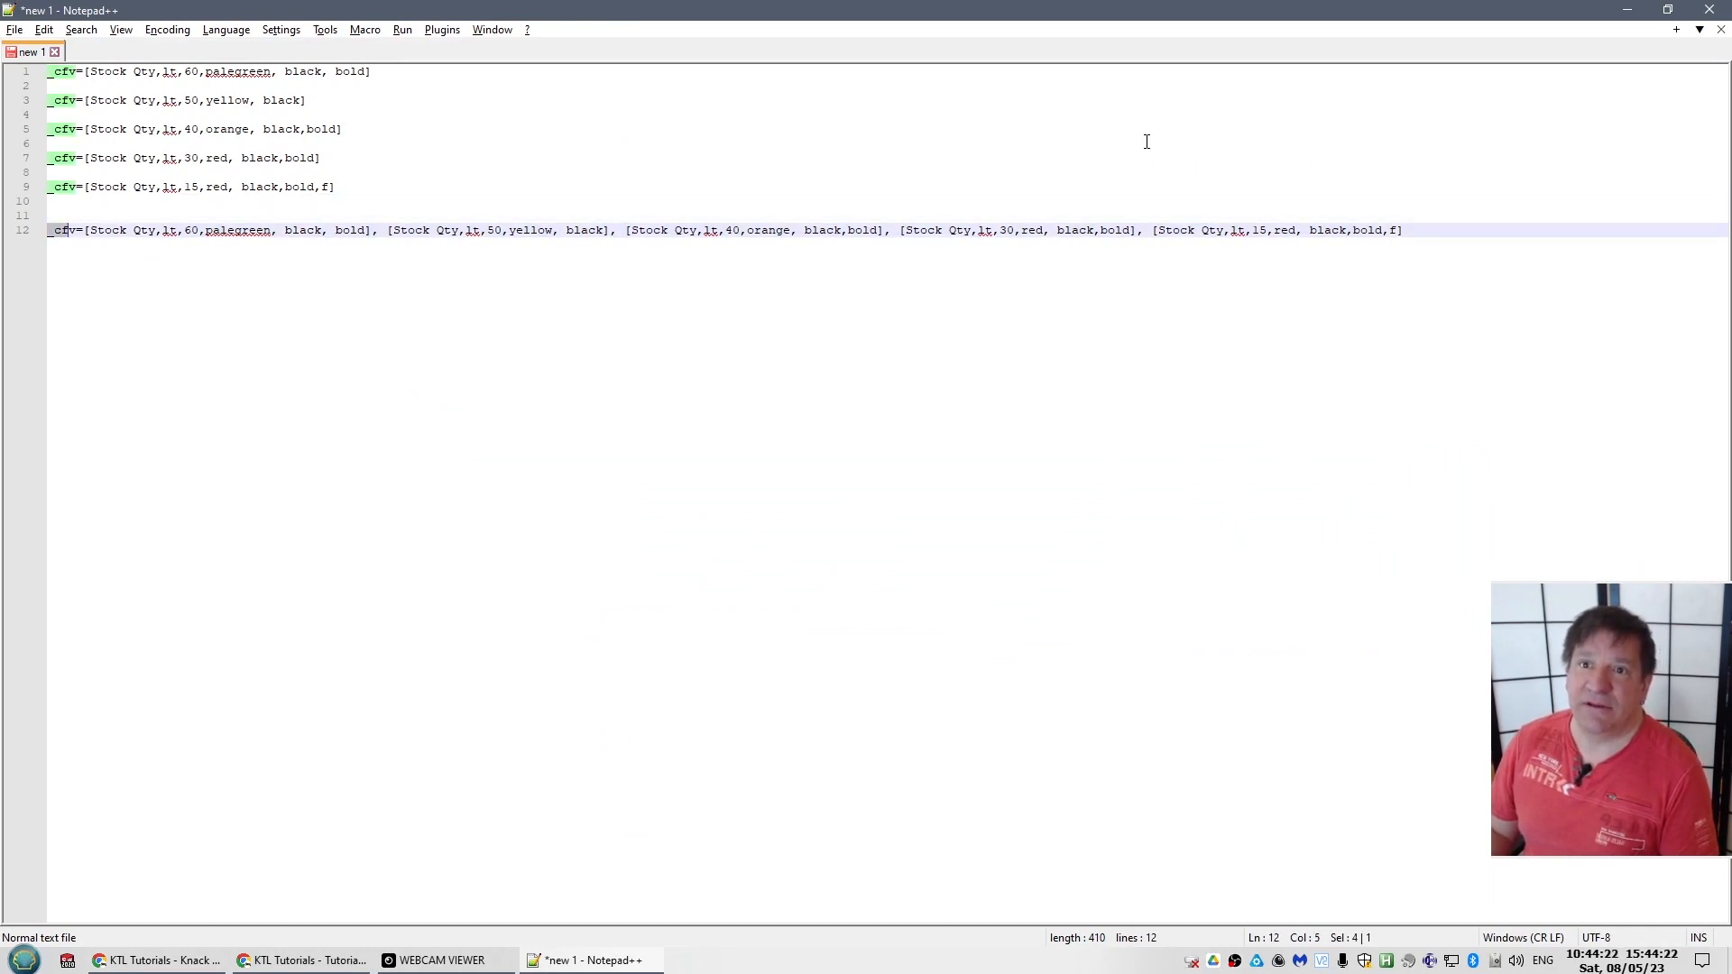
key("shift+Right")
key("shift+Right")
key("shift+Right")
key("shift+Right")
key("shift+Right")
key("shift+Right")
key("shift+Right")
key("shift+Right")
key("shift+Right")
key("shift+Right")
key("shift+Right")
key("shift+Right")
key("shift+Right")
key("shift+Right")
key("shift+Right")
key("shift+Right")
key("shift+Right")
key("shift+Right")
key("shift+Right")
key("shift+Right")
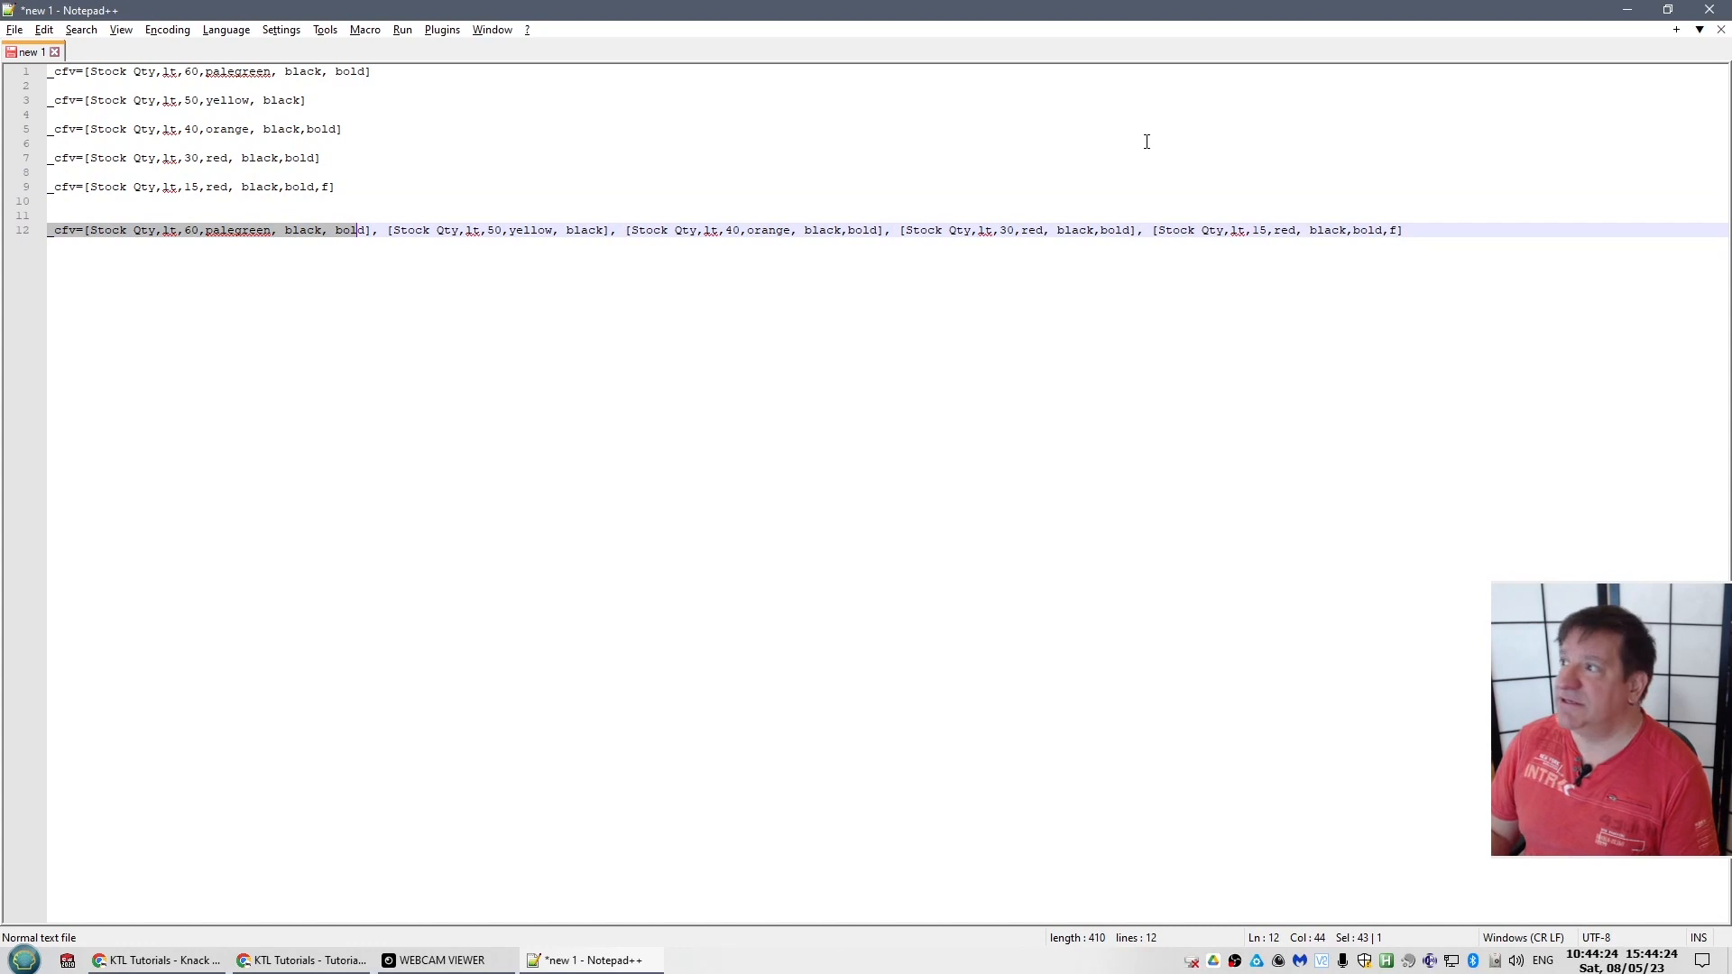
key("End")
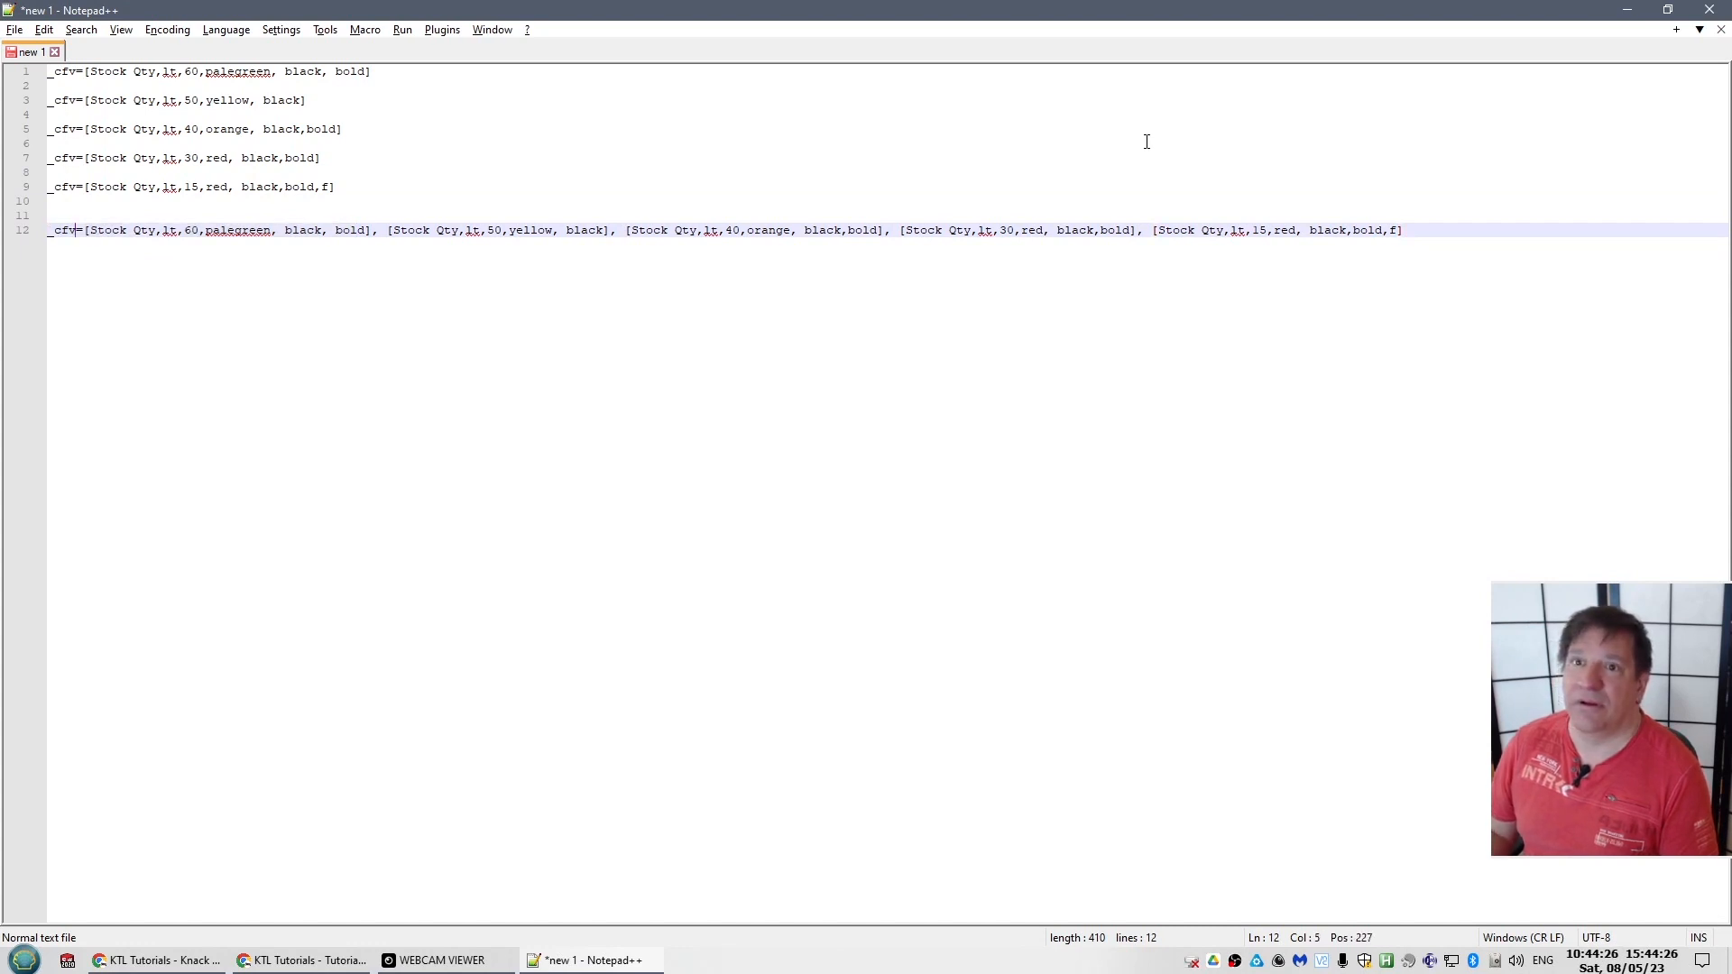
key("shift+Right")
key("shift+Right")
key("shift+Right")
key("shift+Right")
key("shift+Right")
key("shift+Right")
key("shift+Right")
key("shift+Right")
key("shift+Right")
key("shift+Right")
key("shift+Right")
key("shift+Right")
key("shift+Right")
key("shift+Right")
key("shift+Right")
key("shift+Right")
key("shift+Right")
key("shift+Right")
key("shift+Right")
key("shift+Right")
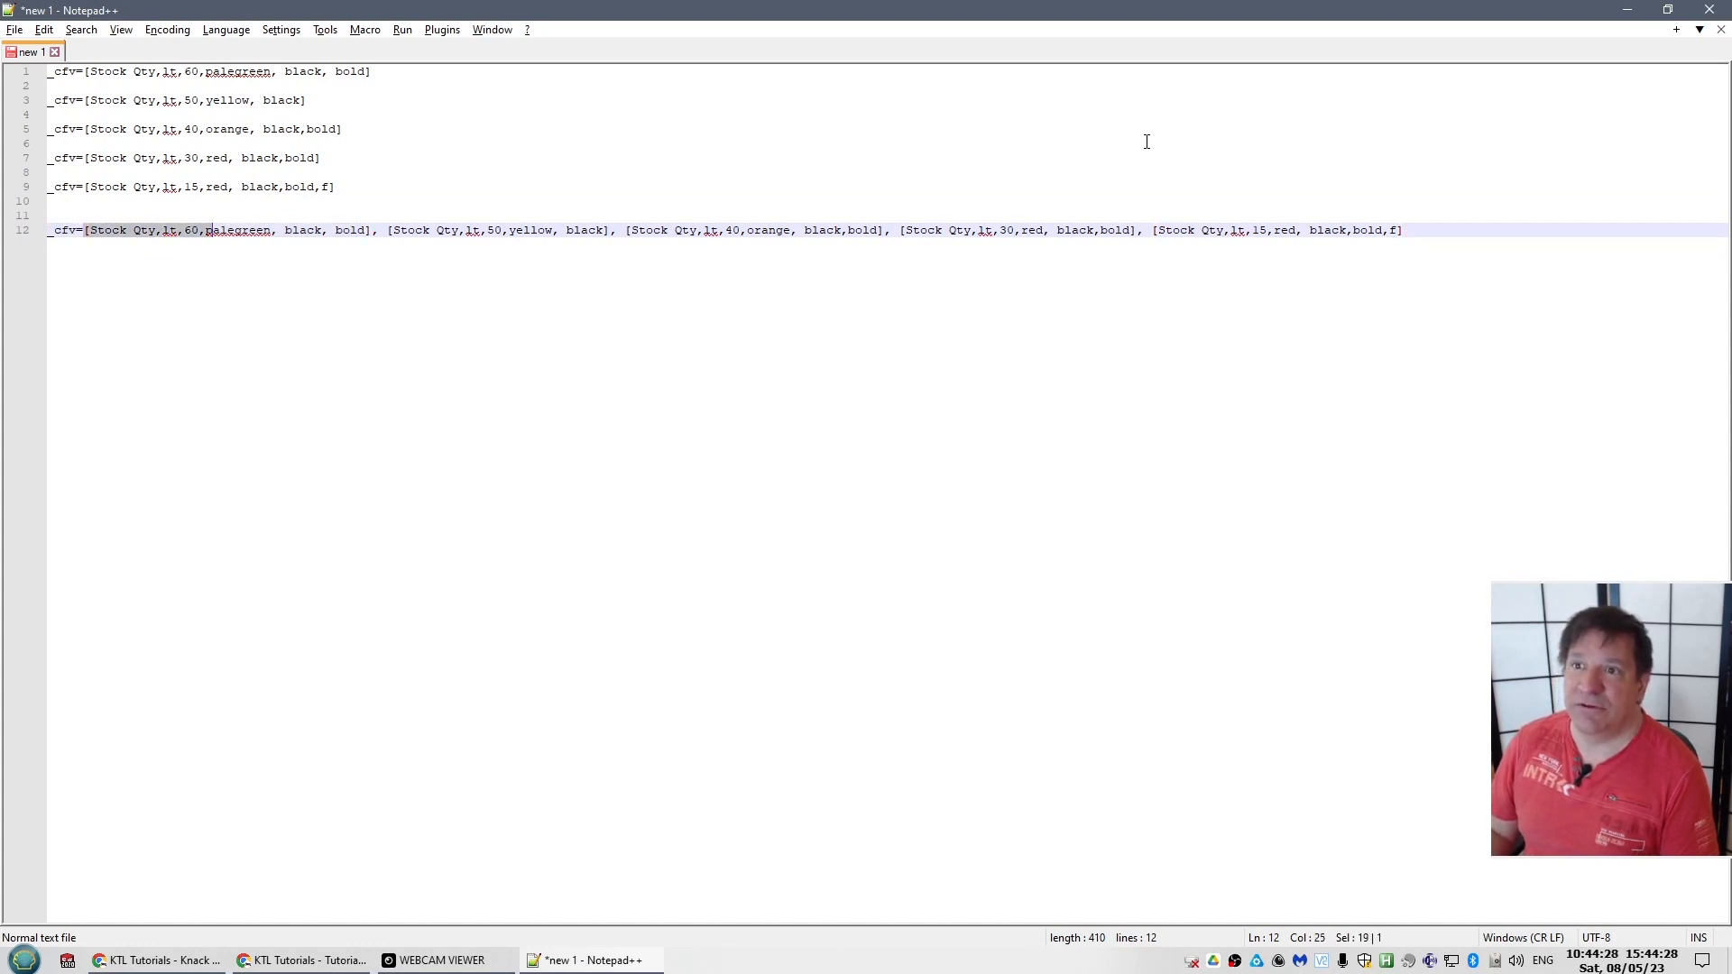
key("Right")
key("Right")
key("Right")
key("Right")
key("Right")
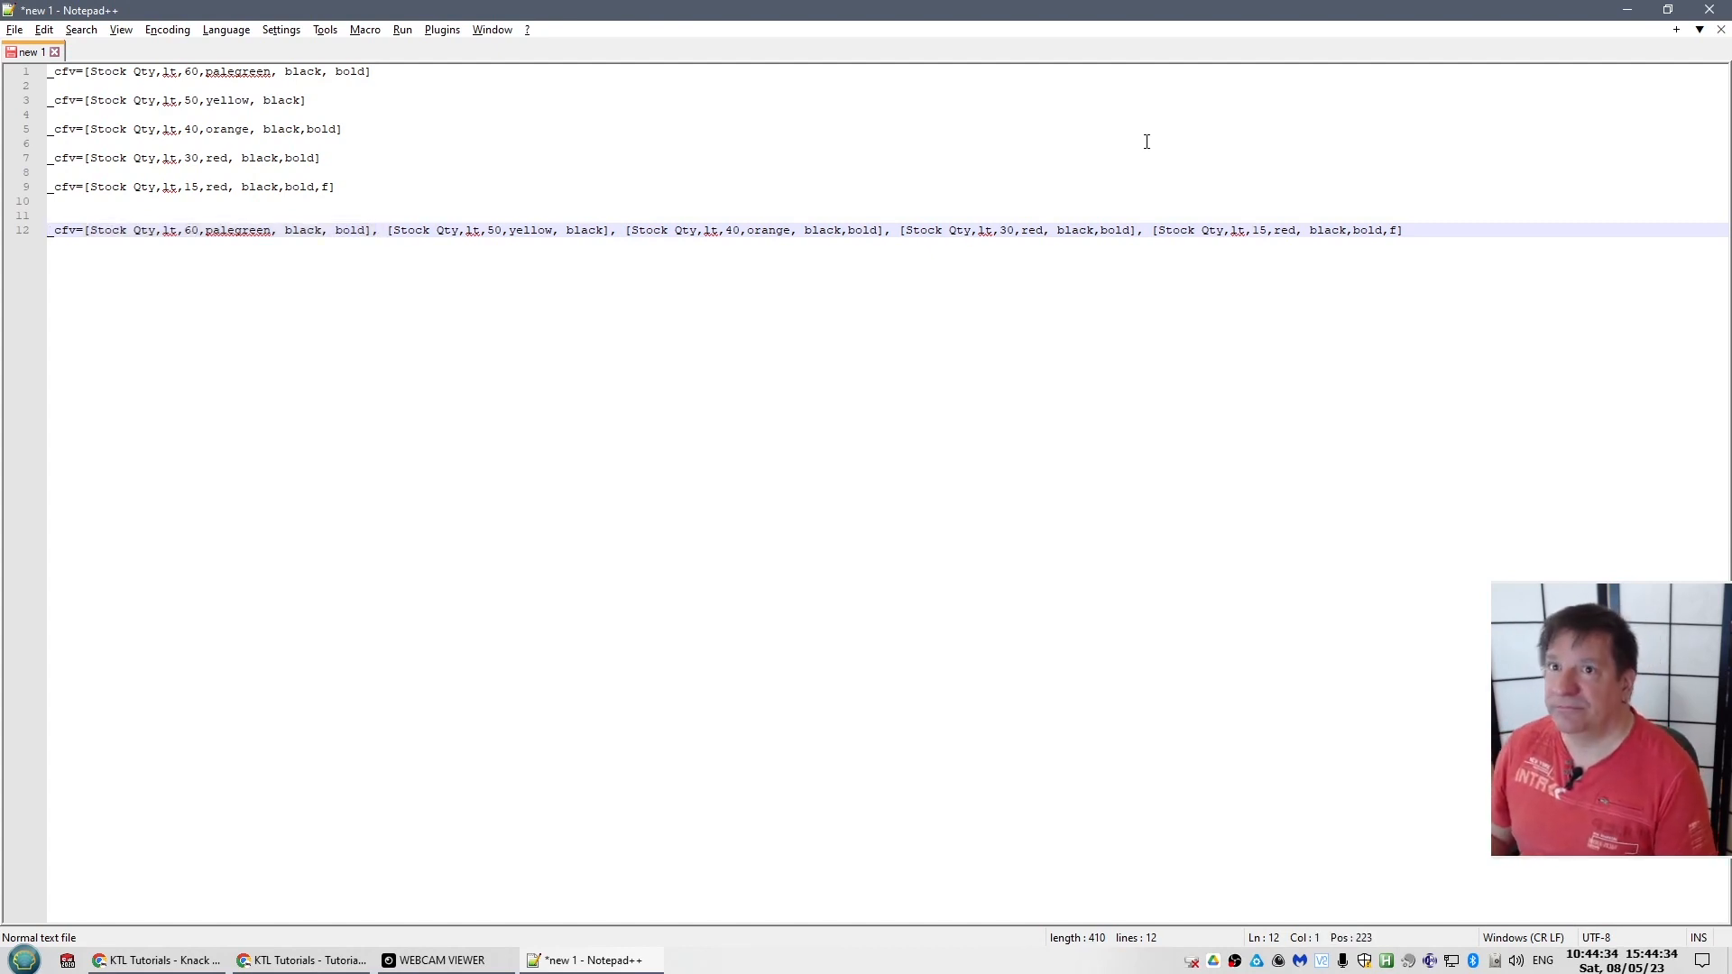
Switch back to the Knack builder, remove the extra underscore from the Stock Qty description's combined __cfv line and copy that line
key("alt+Tab")
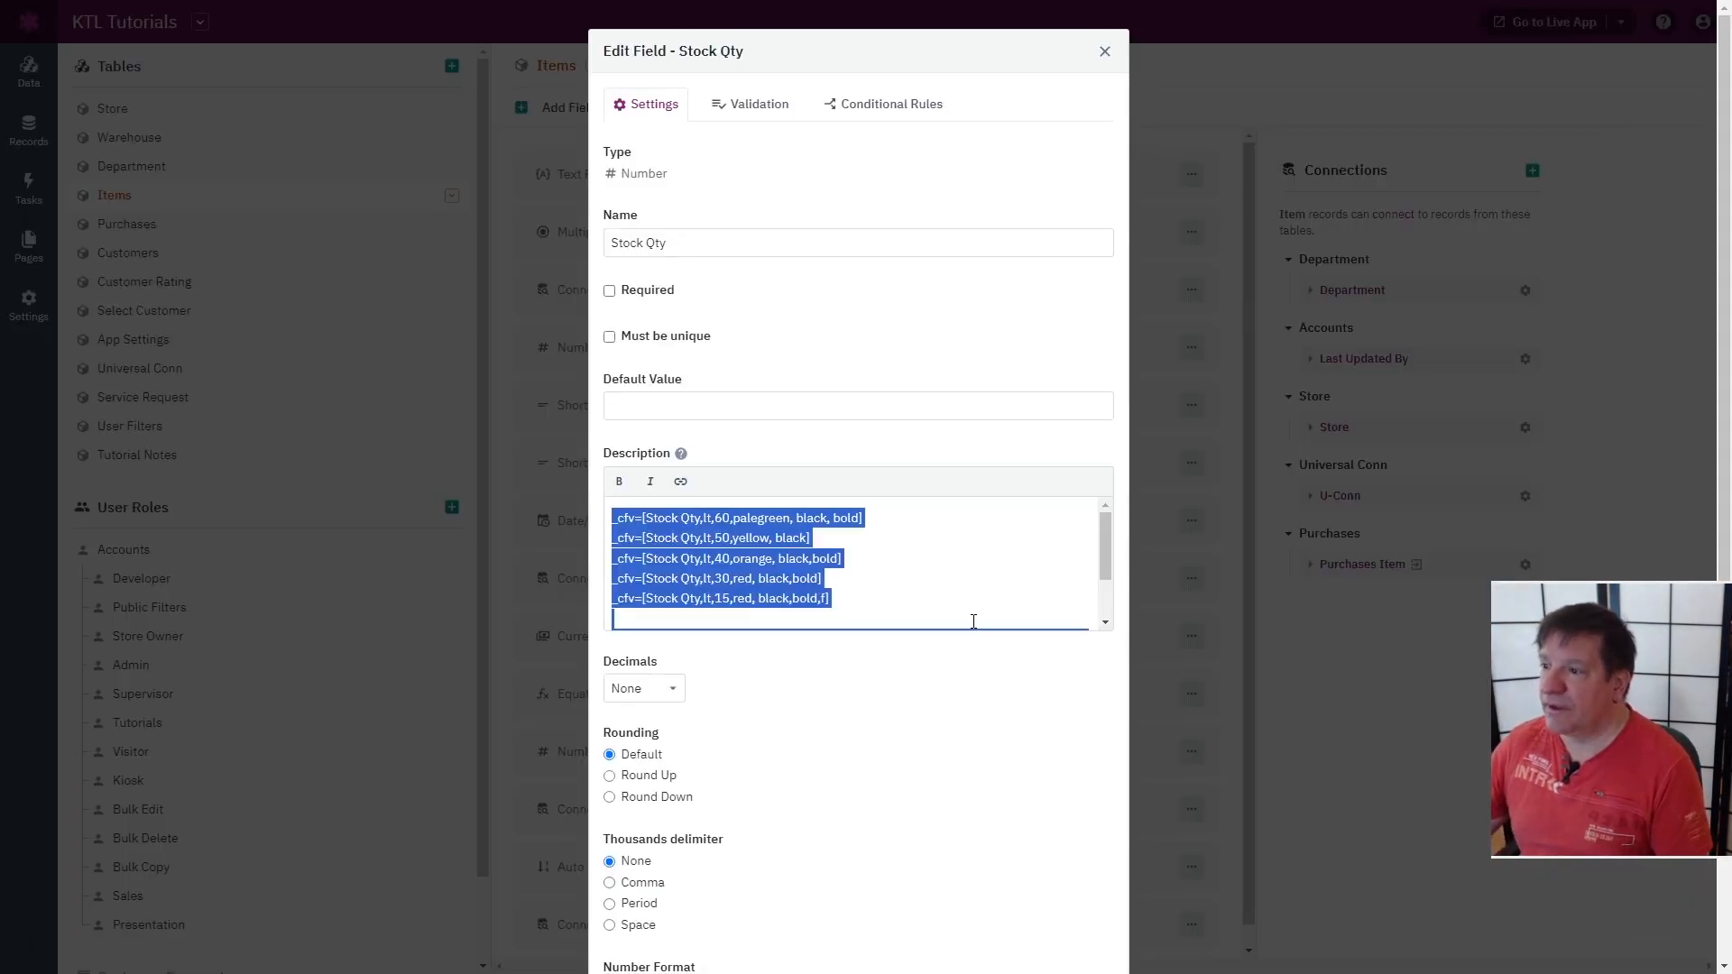
left_click(942, 569)
type("__cfv=[Stock Qty,lt,60,palegreen, black, bold], [Stock Qty,lt,50,yellow, black], [Stock Qty,lt,40,orange, black,bold], [Stock Qty,lt,30,red, black,bold], [Stock Qty,lt,15,red, black,bold,f]")
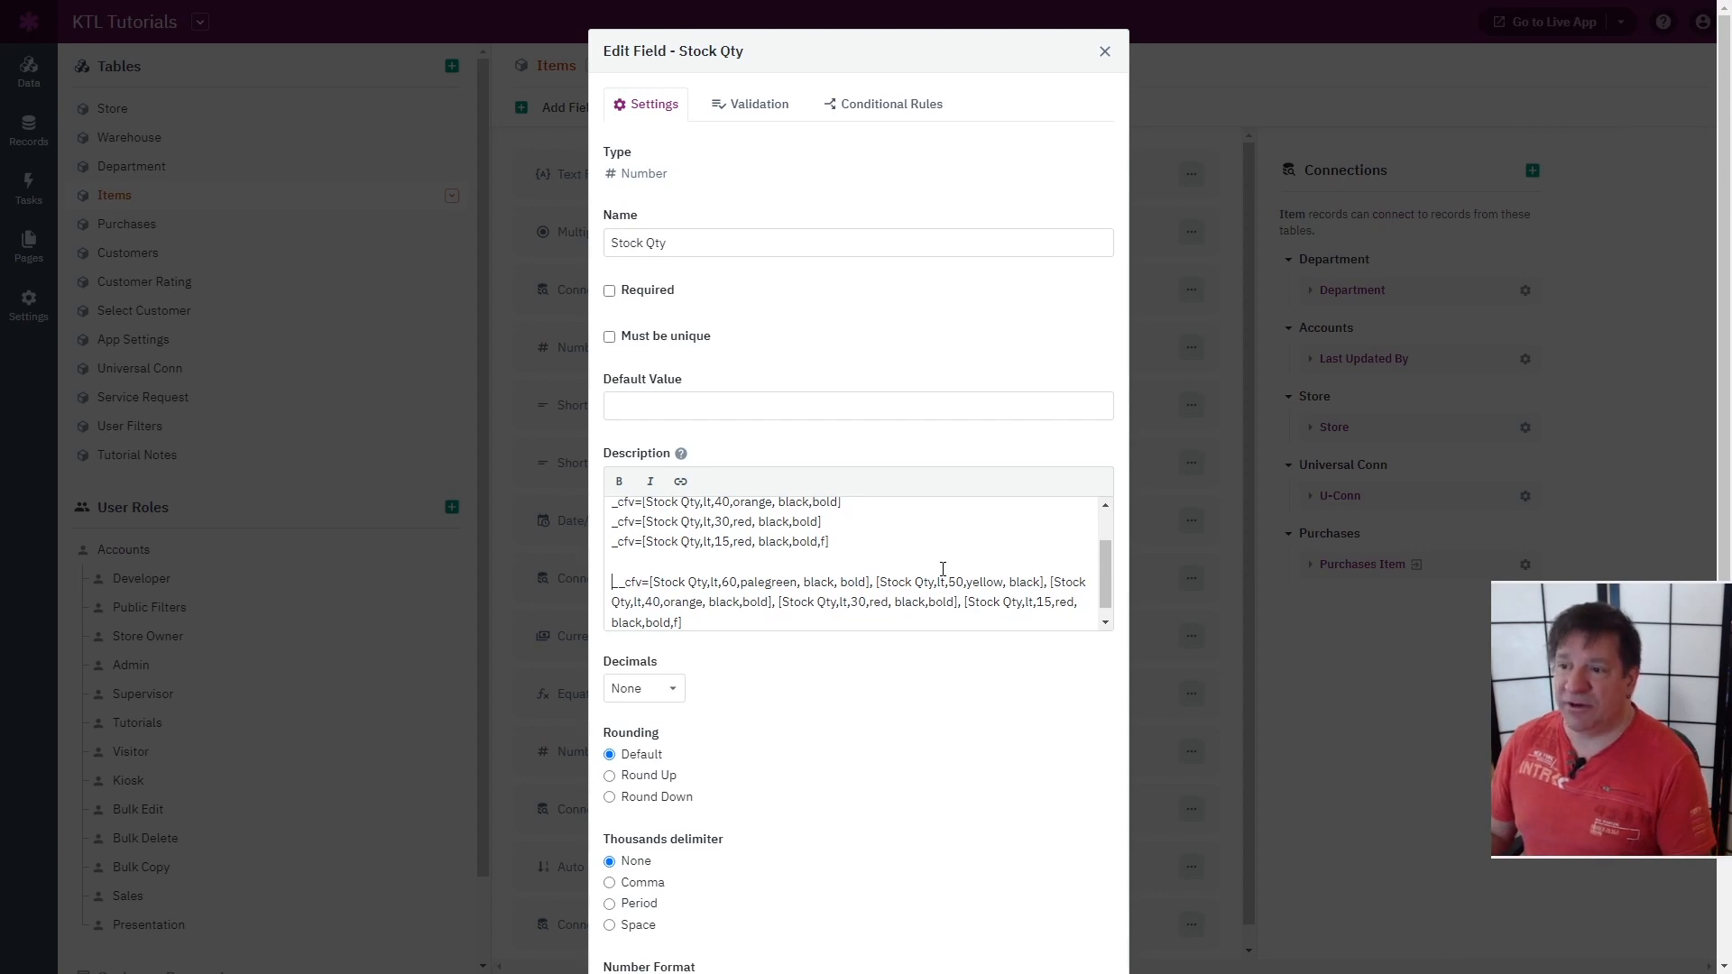
key("Delete")
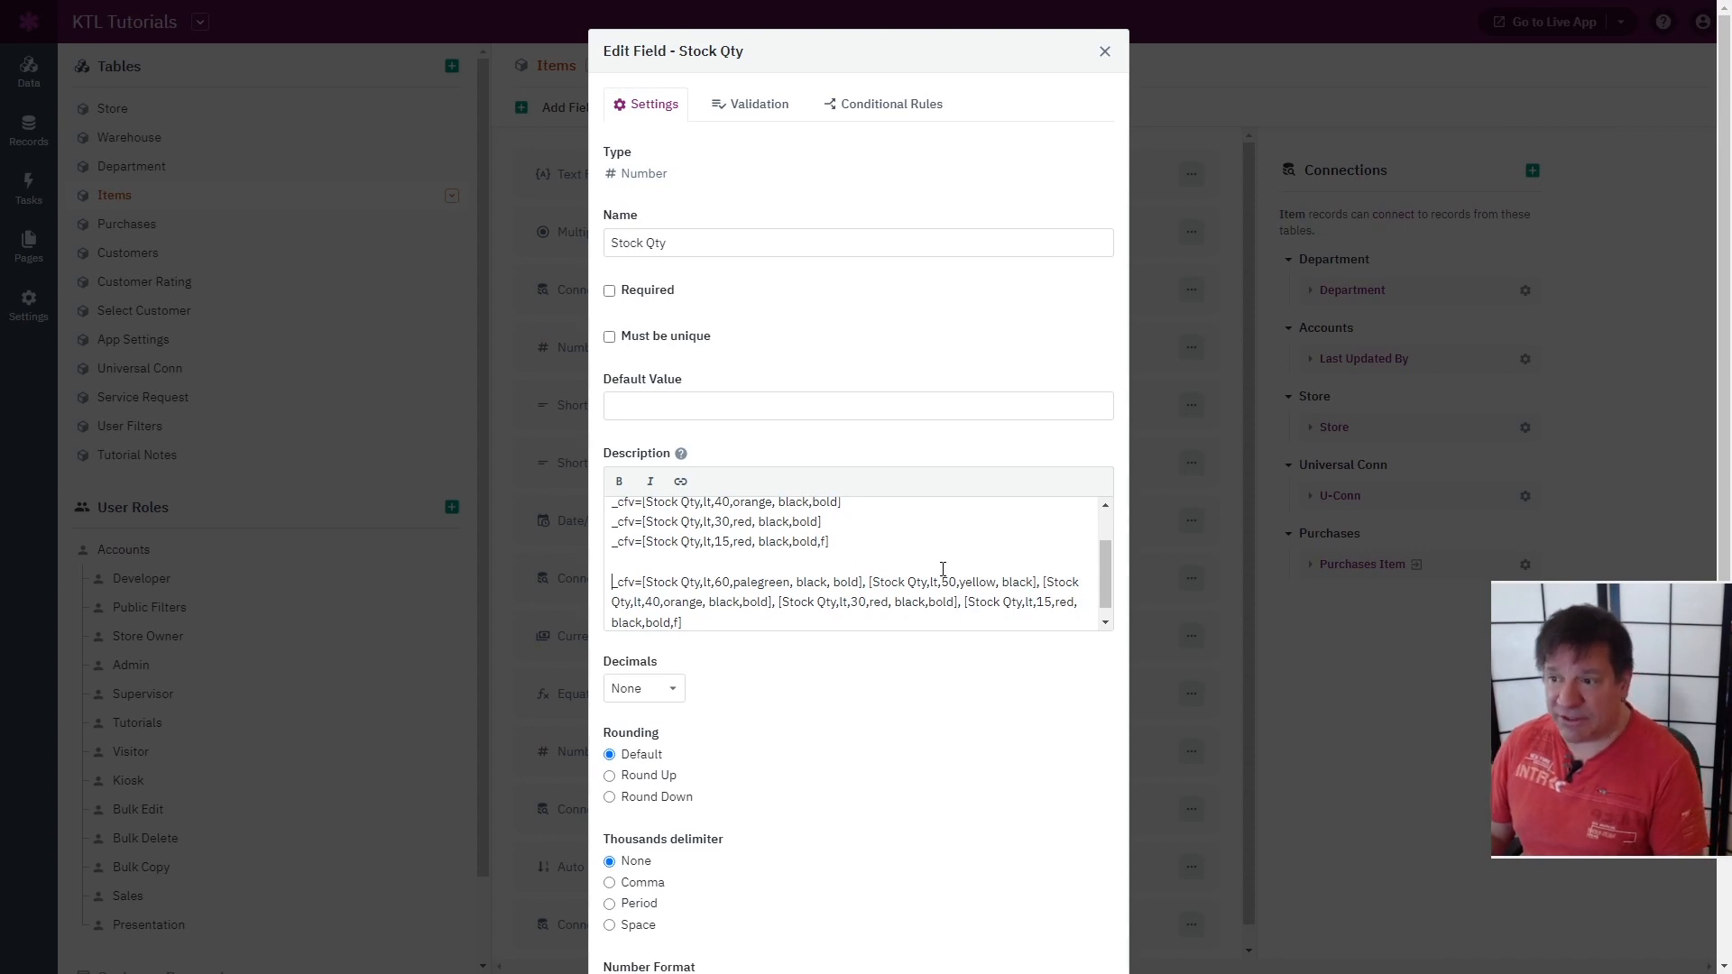
key("ctrl+shift+End")
key("ctrl+c")
Replace the entire Stock Qty description with the copied single-line _cfv keyword containing all five groups and save the field
key("ctrl+Home")
key("ctrl+a")
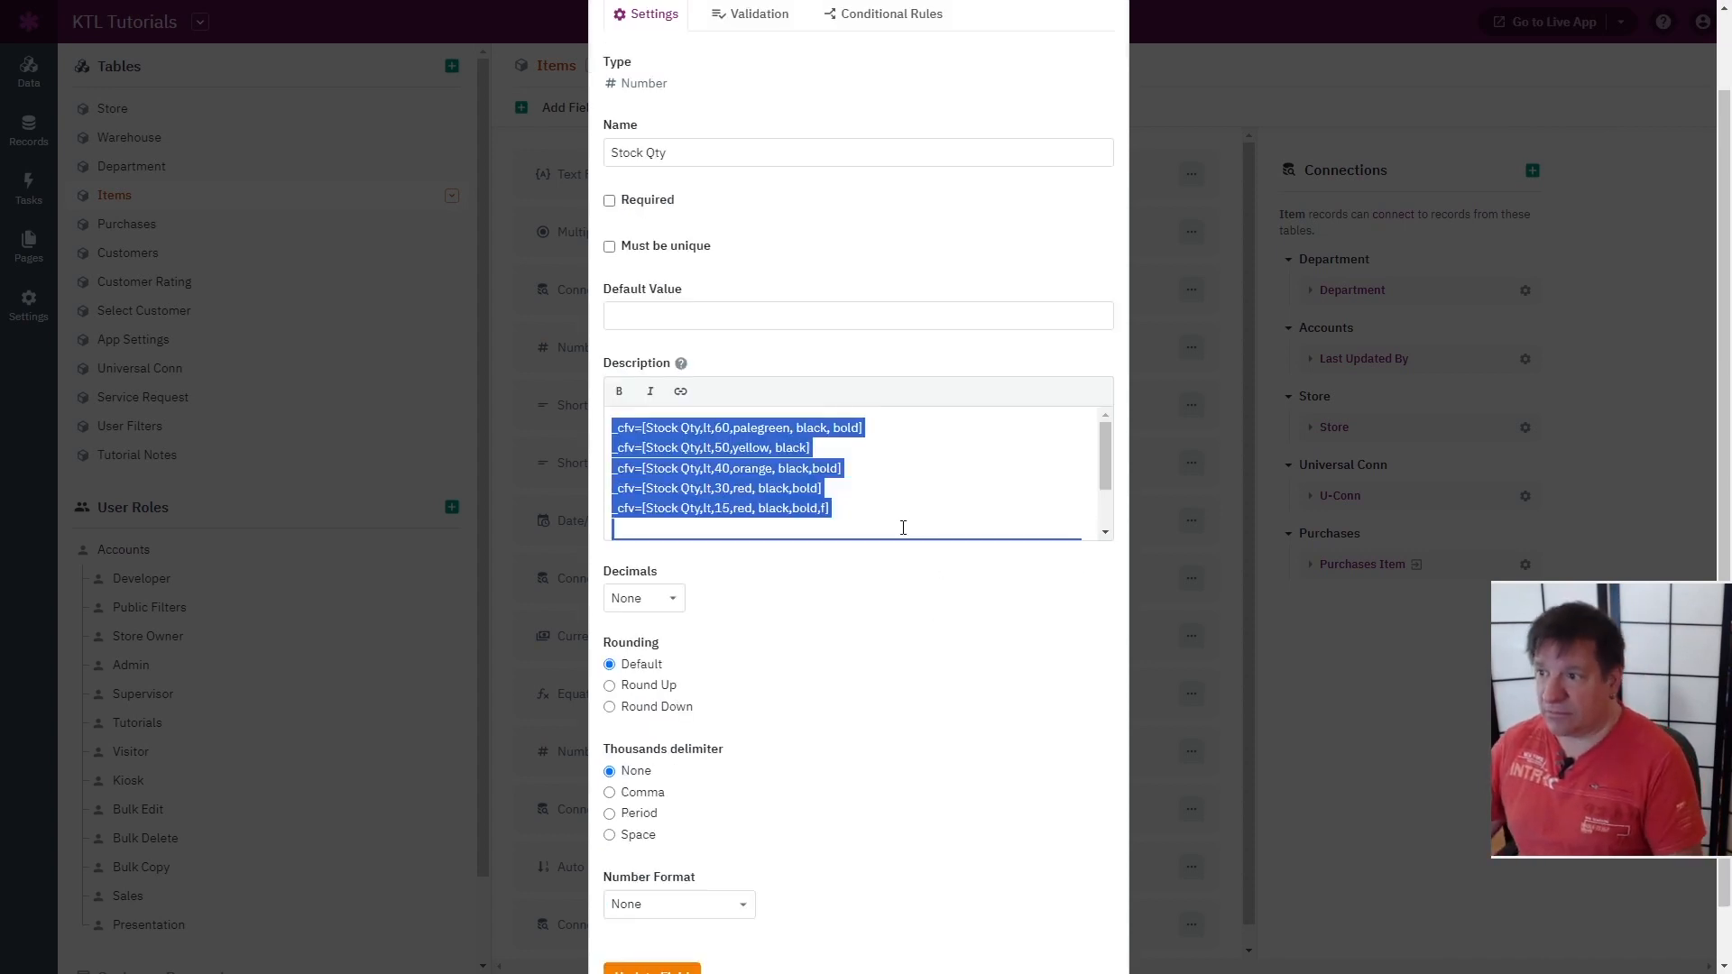
left_click(902, 504)
key("shift+Down")
key("shift+Down")
key("shift+Down")
key("shift+Down")
key("shift+Down")
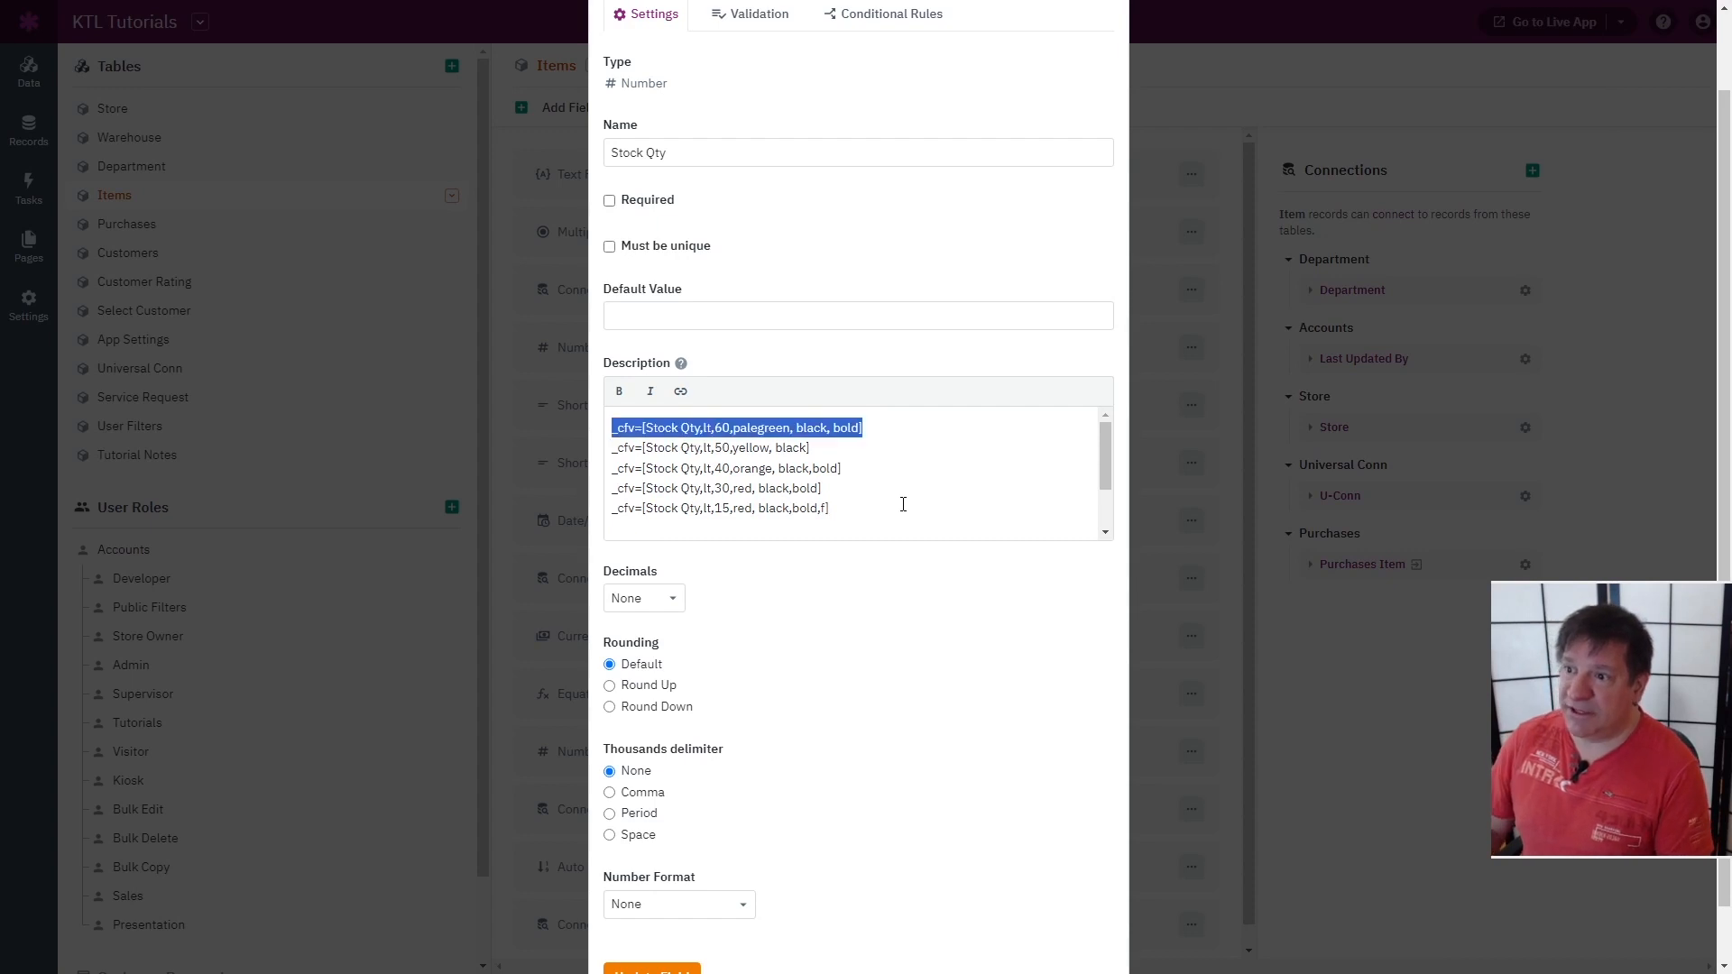
key("ctrl+v")
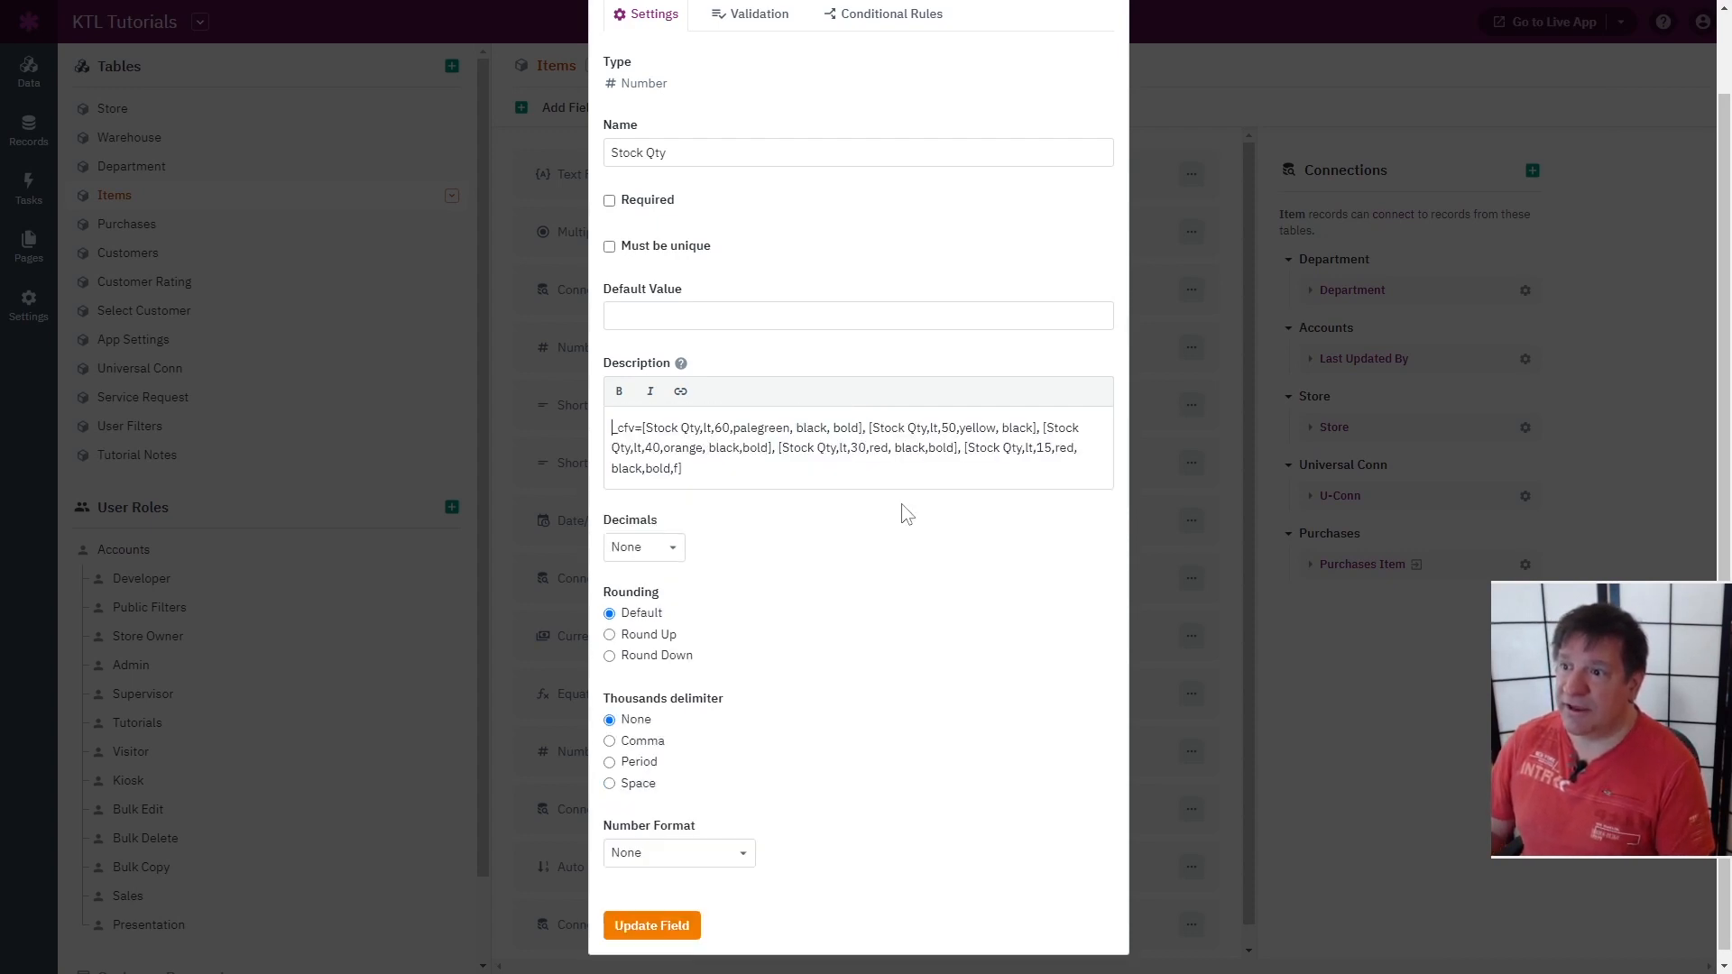
left_click(637, 925)
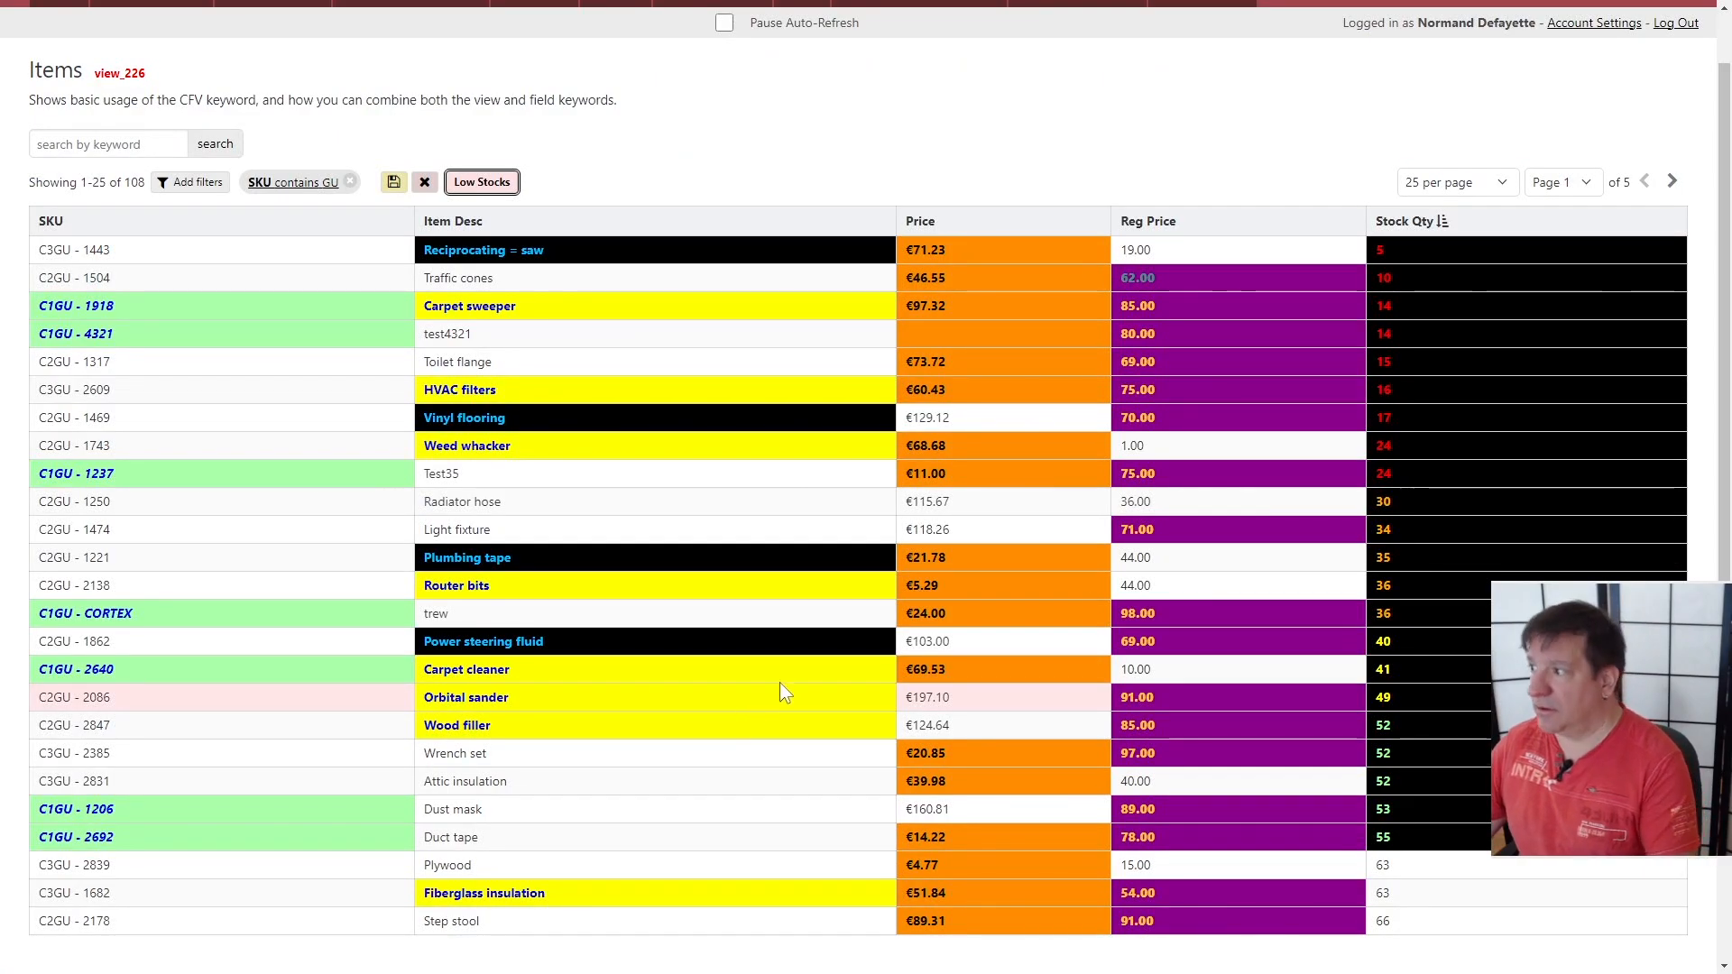
Reload the live CFV Basics page and check the Stock Qty colors in the Items grid and Items in List
key("F5")
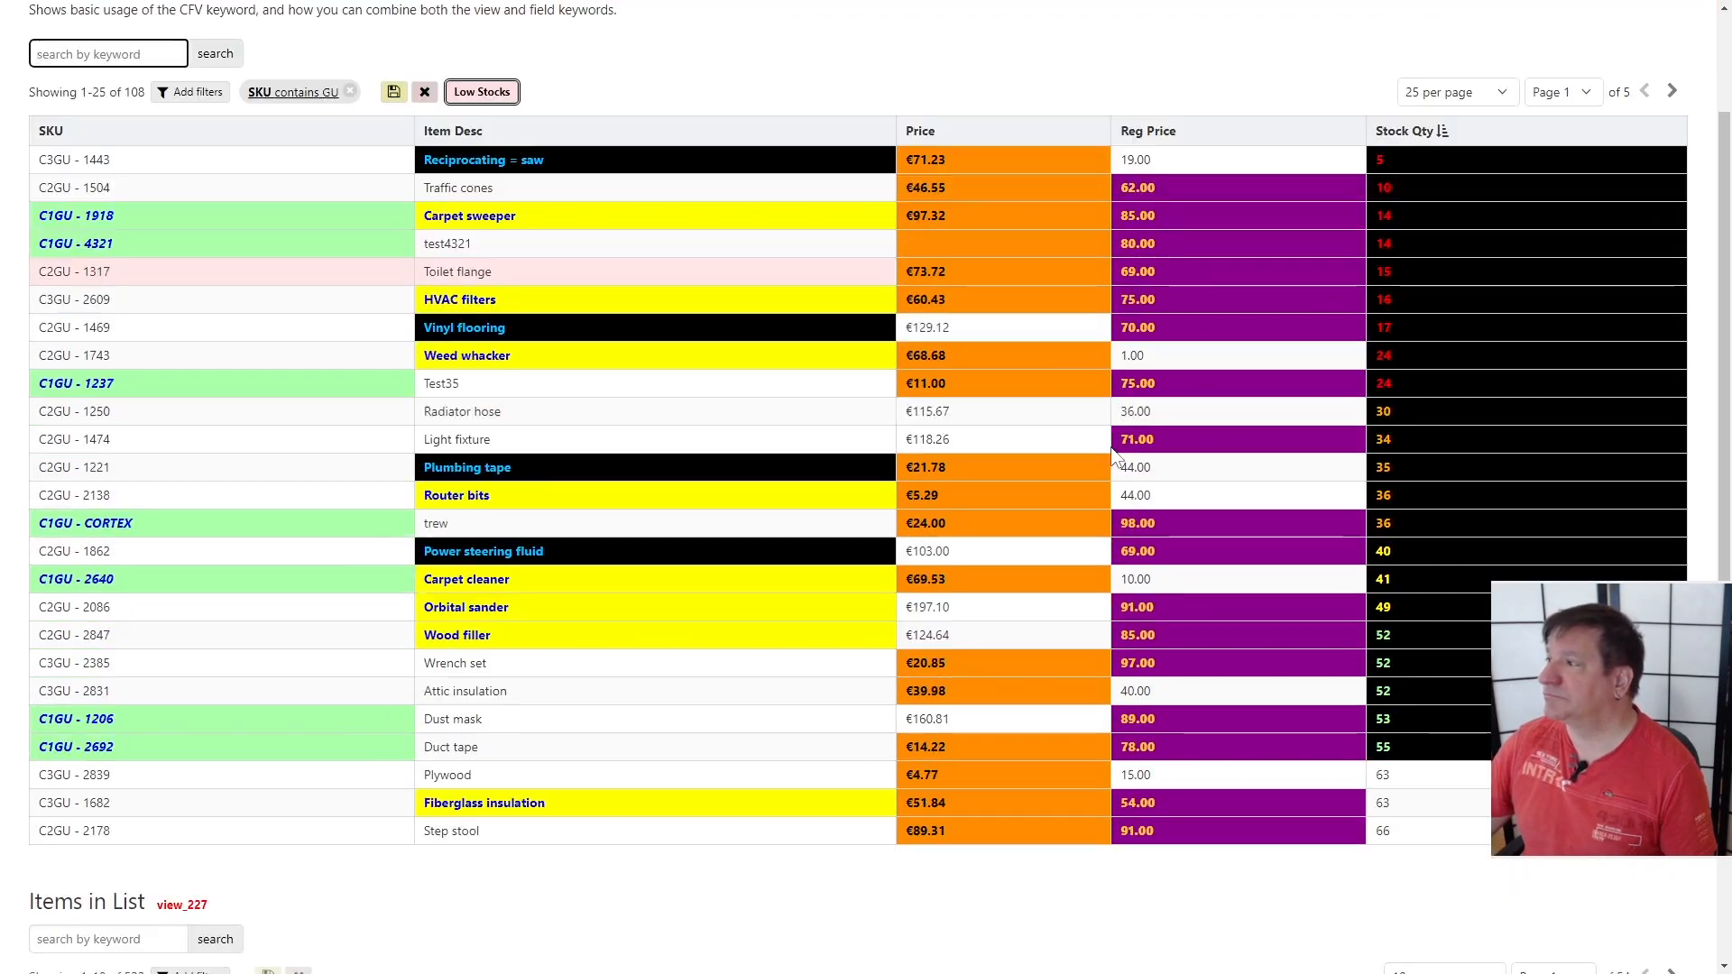
scroll(1068, 429, "up", 2)
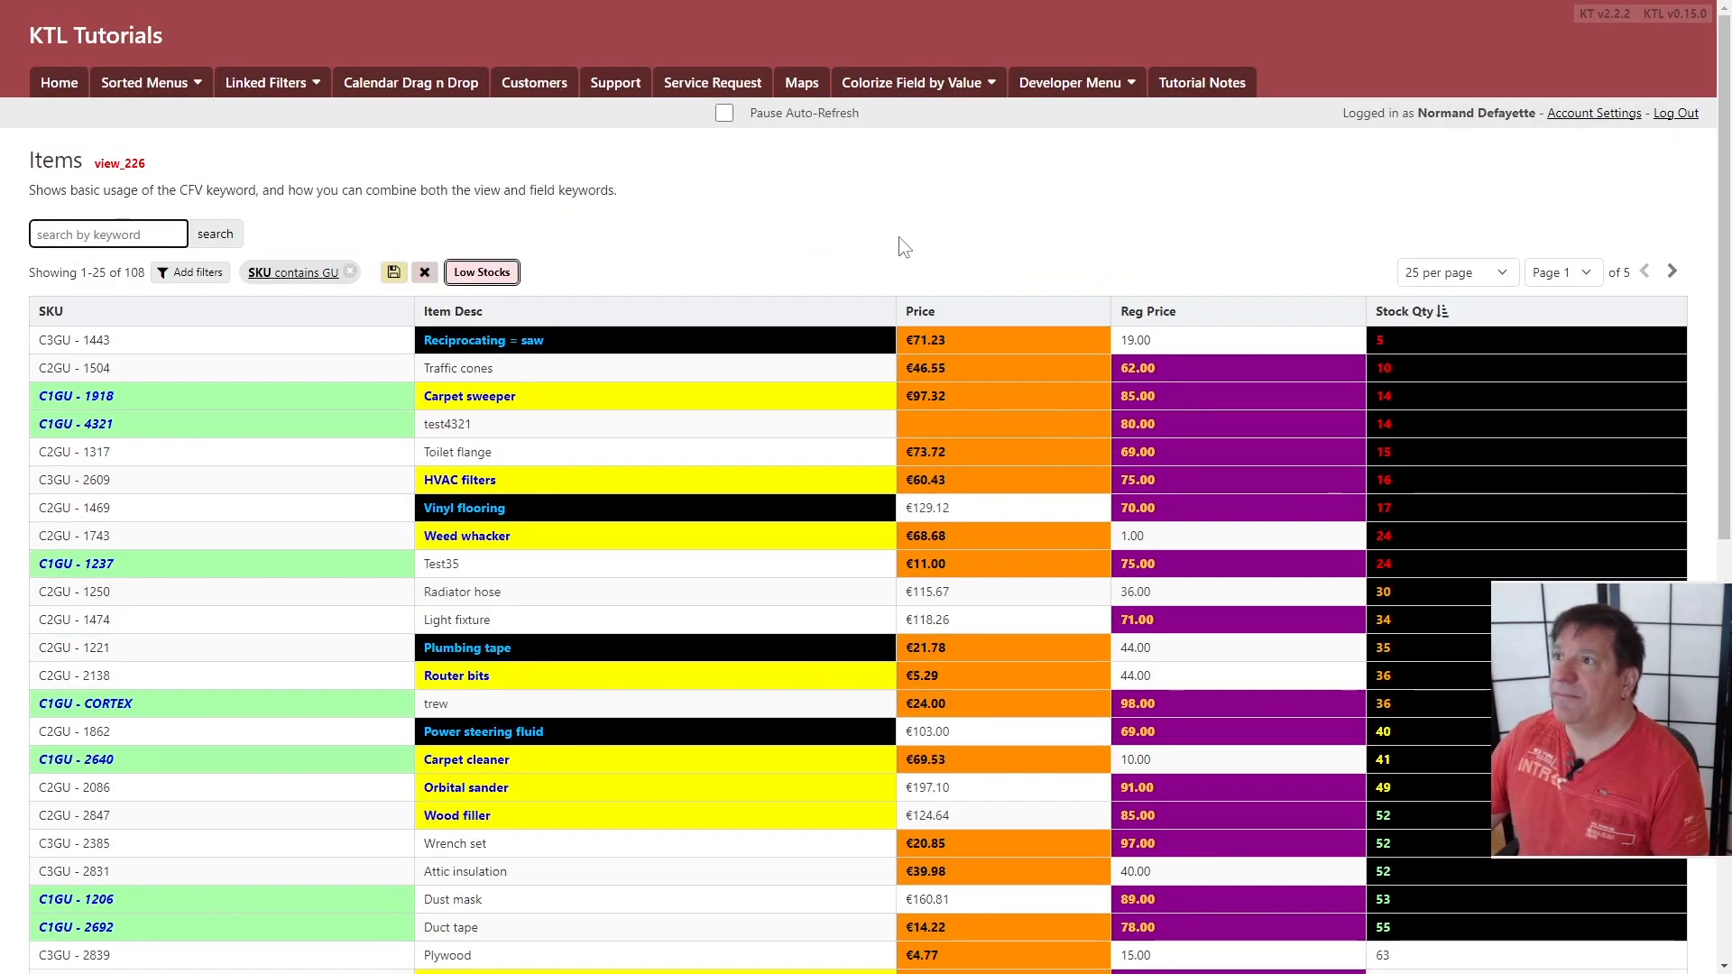
key("F11")
scroll(645, 297, "down", 8)
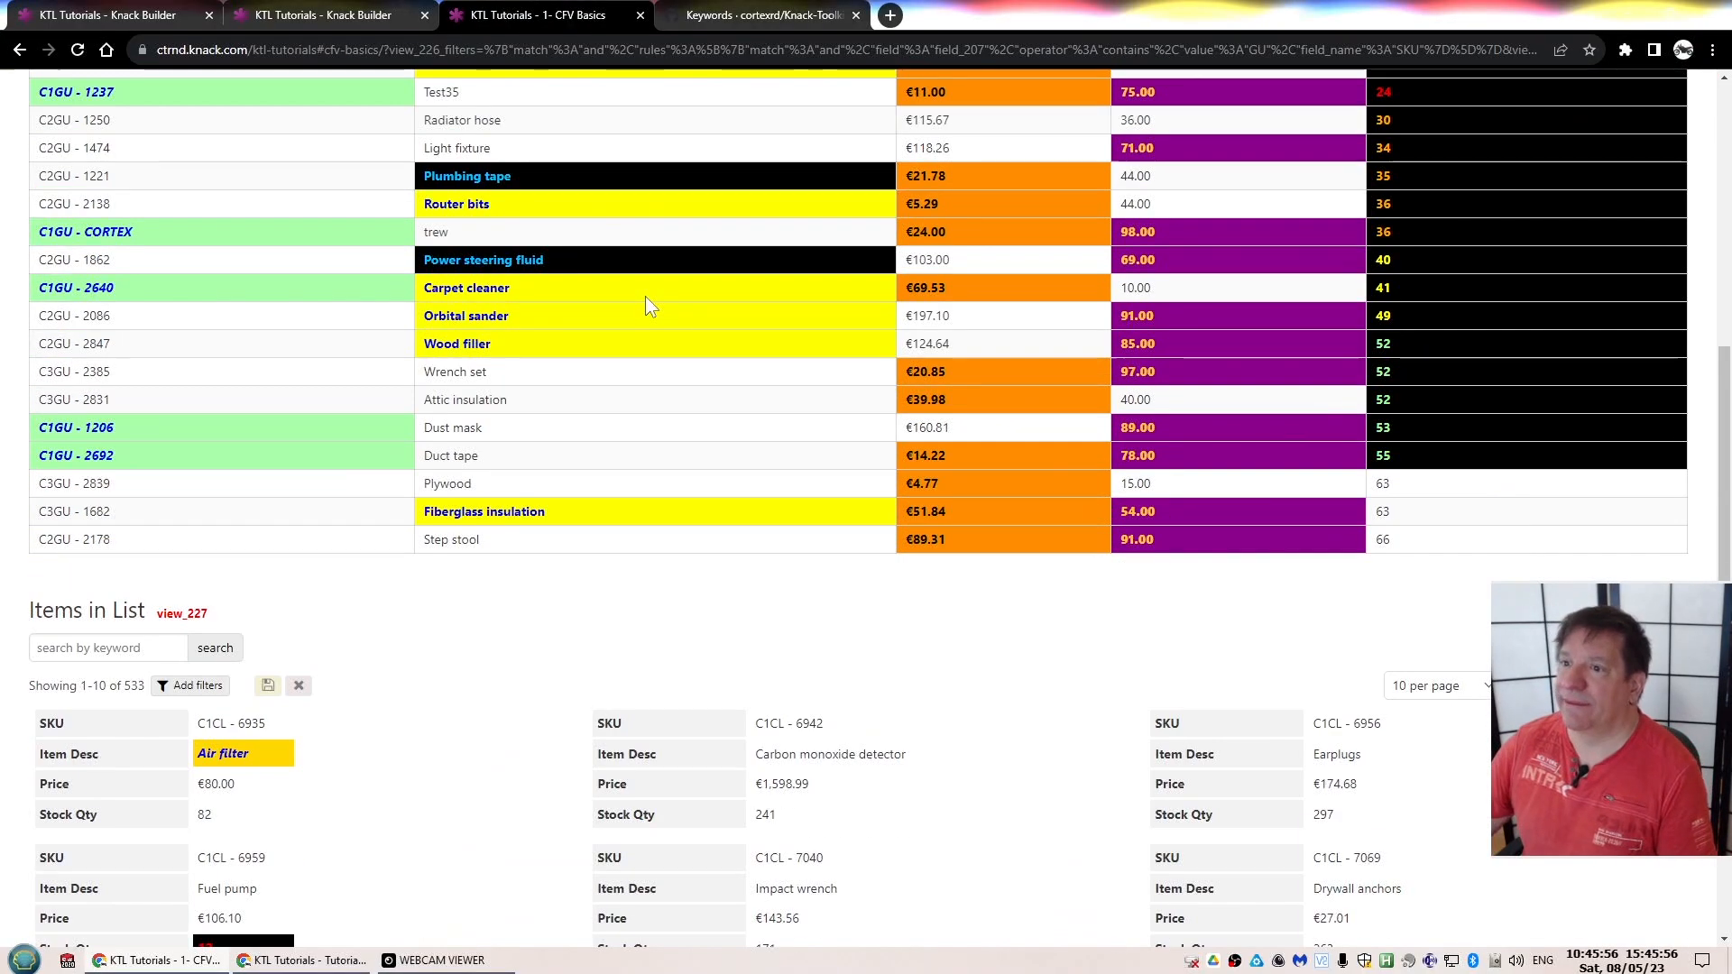
scroll(646, 297, "down", 2)
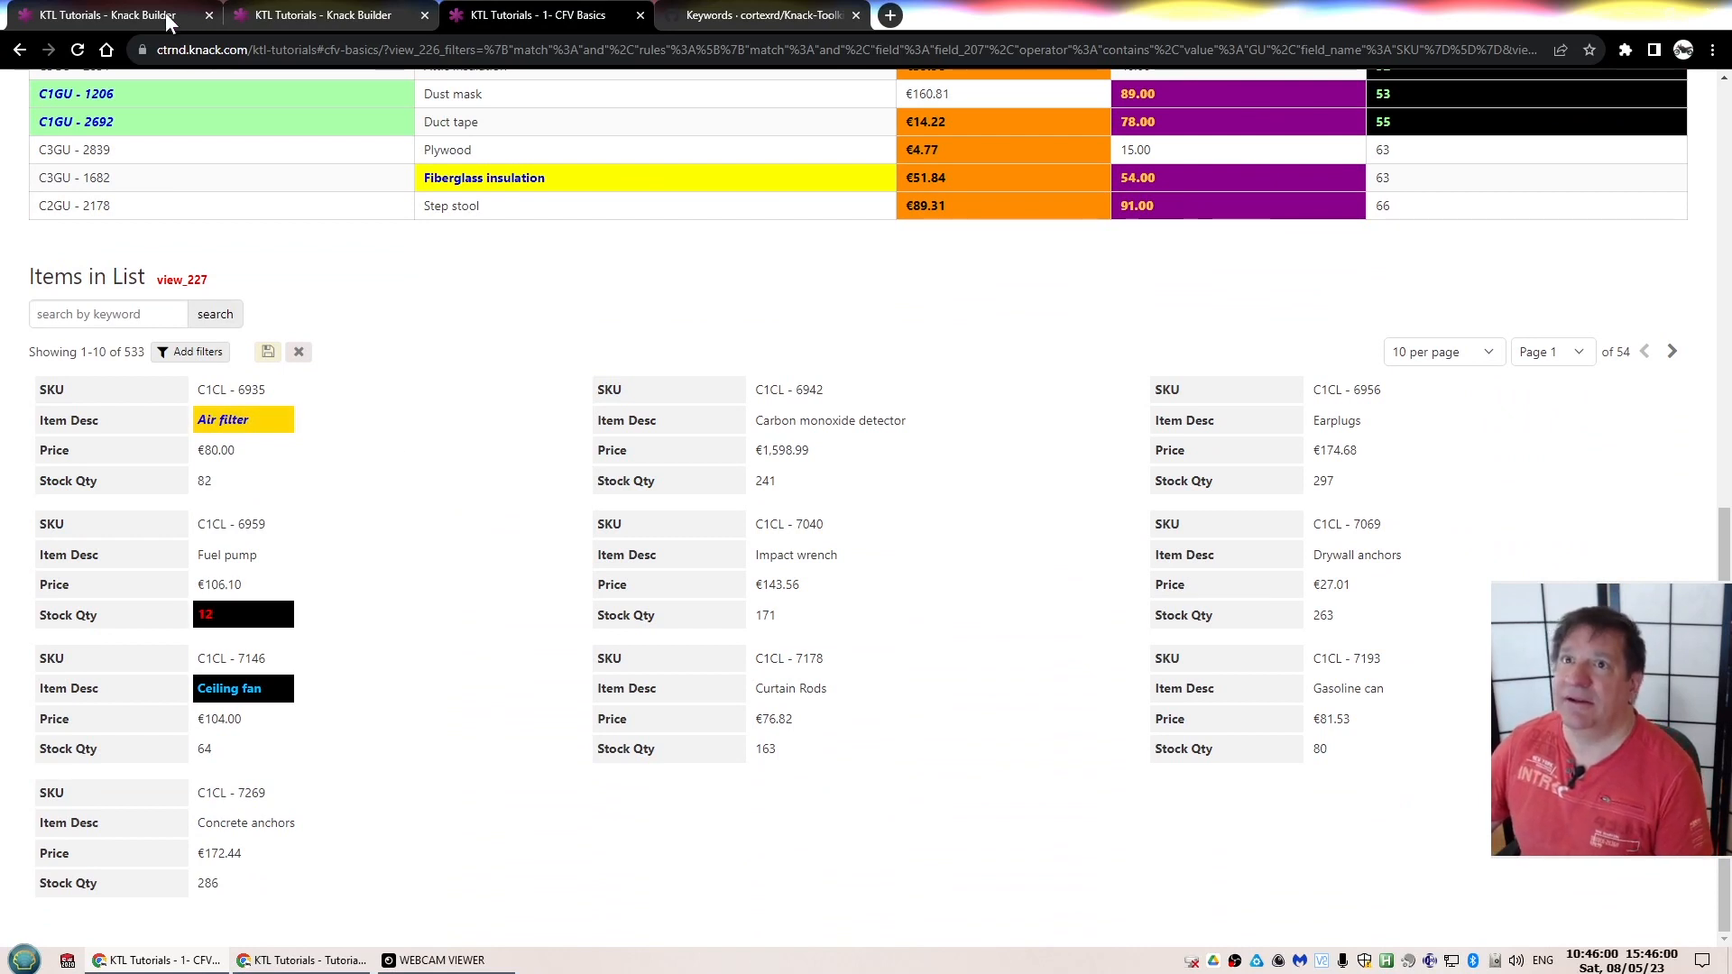
Switch to the Knack builder's CFV Basics page and examine the _cfv keyword in the Items in List description
left_click(292, 14)
scroll(743, 474, "down", 5)
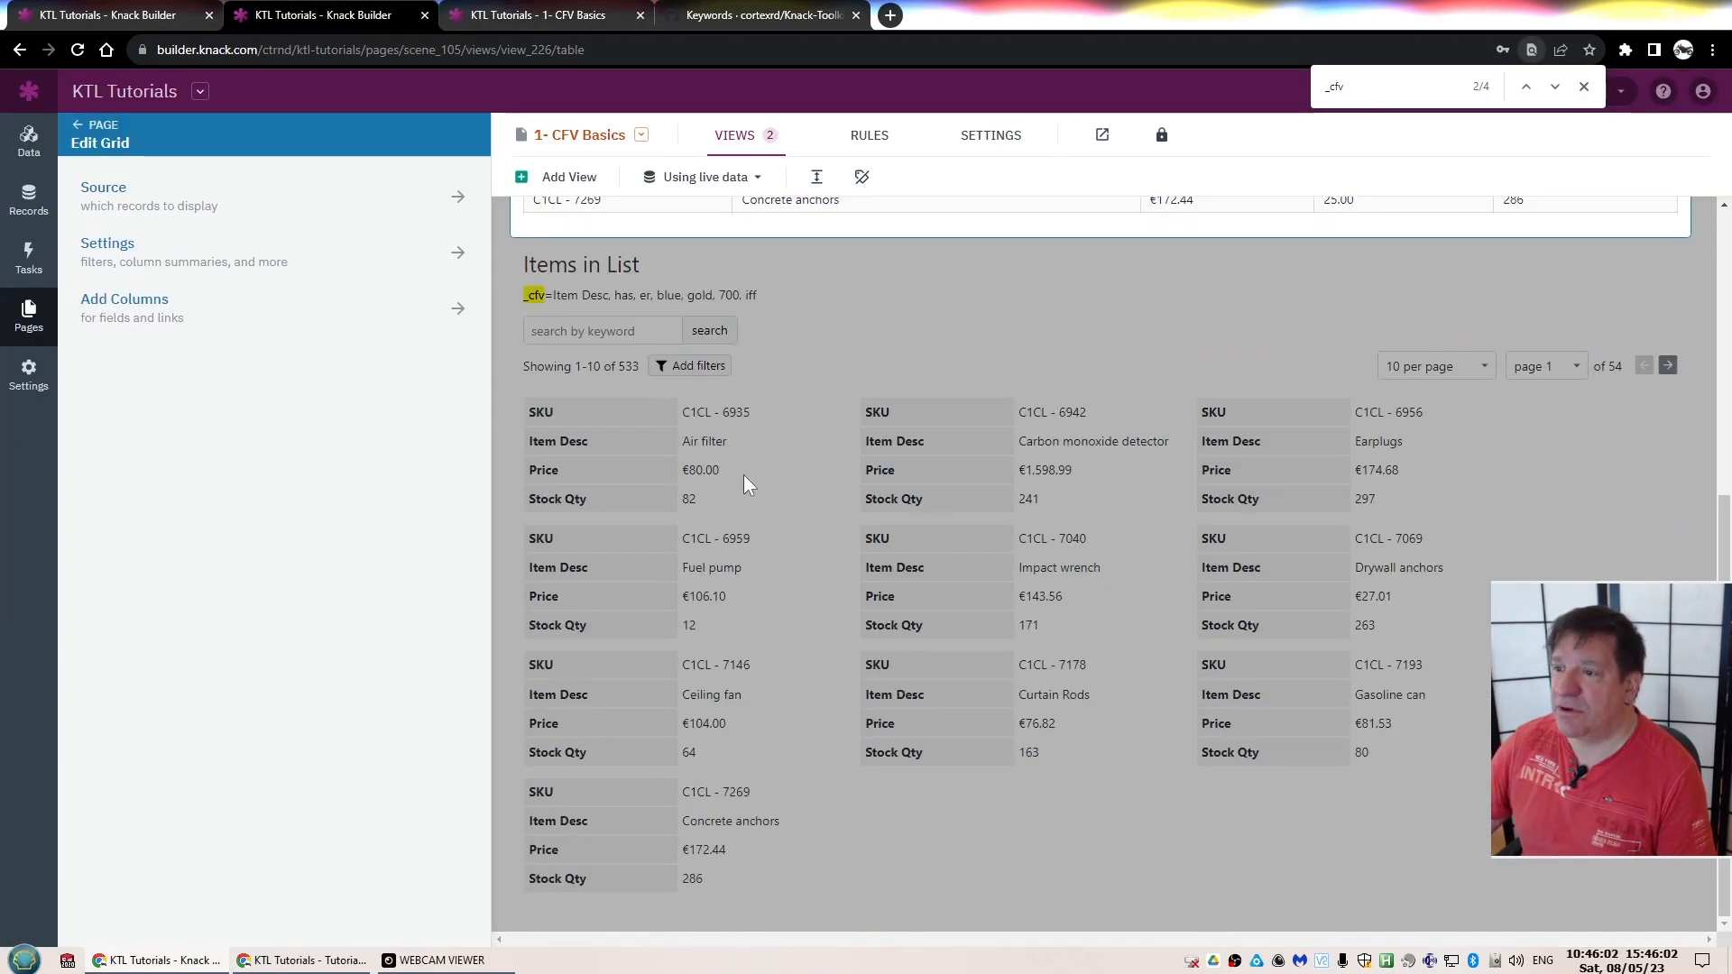
left_click(541, 300)
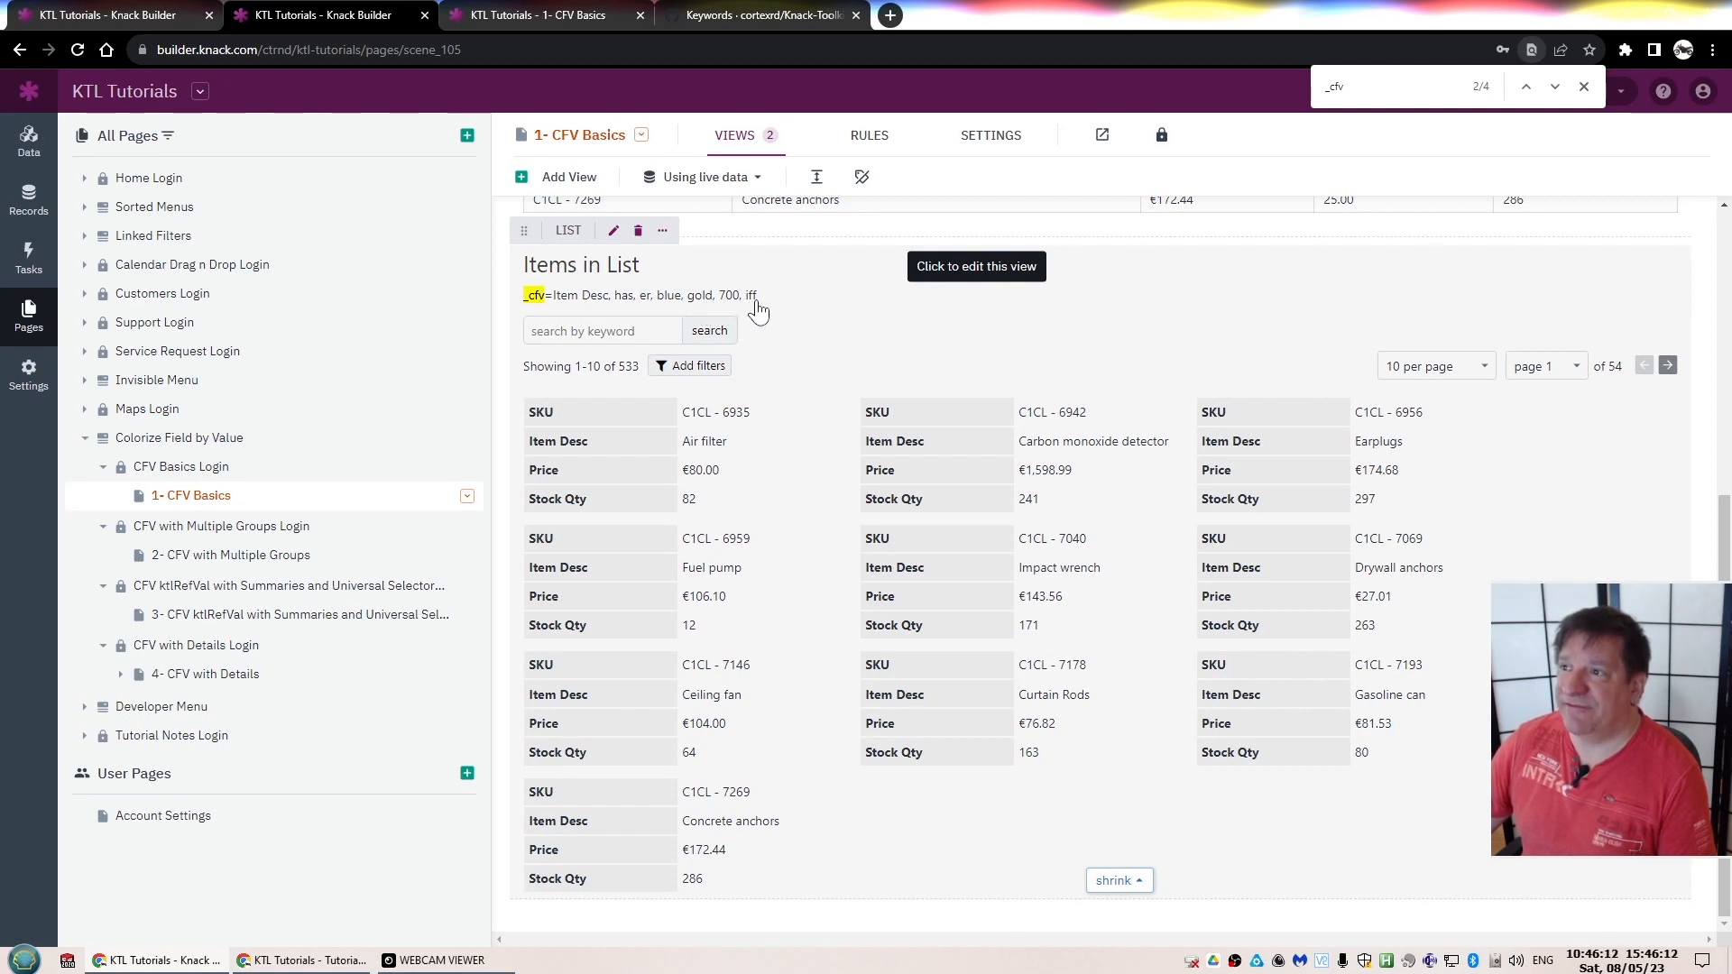
Switch to the live CFV Basics page in full screen and check the Items in List colors with 25 records per page
key("ctrl+Tab")
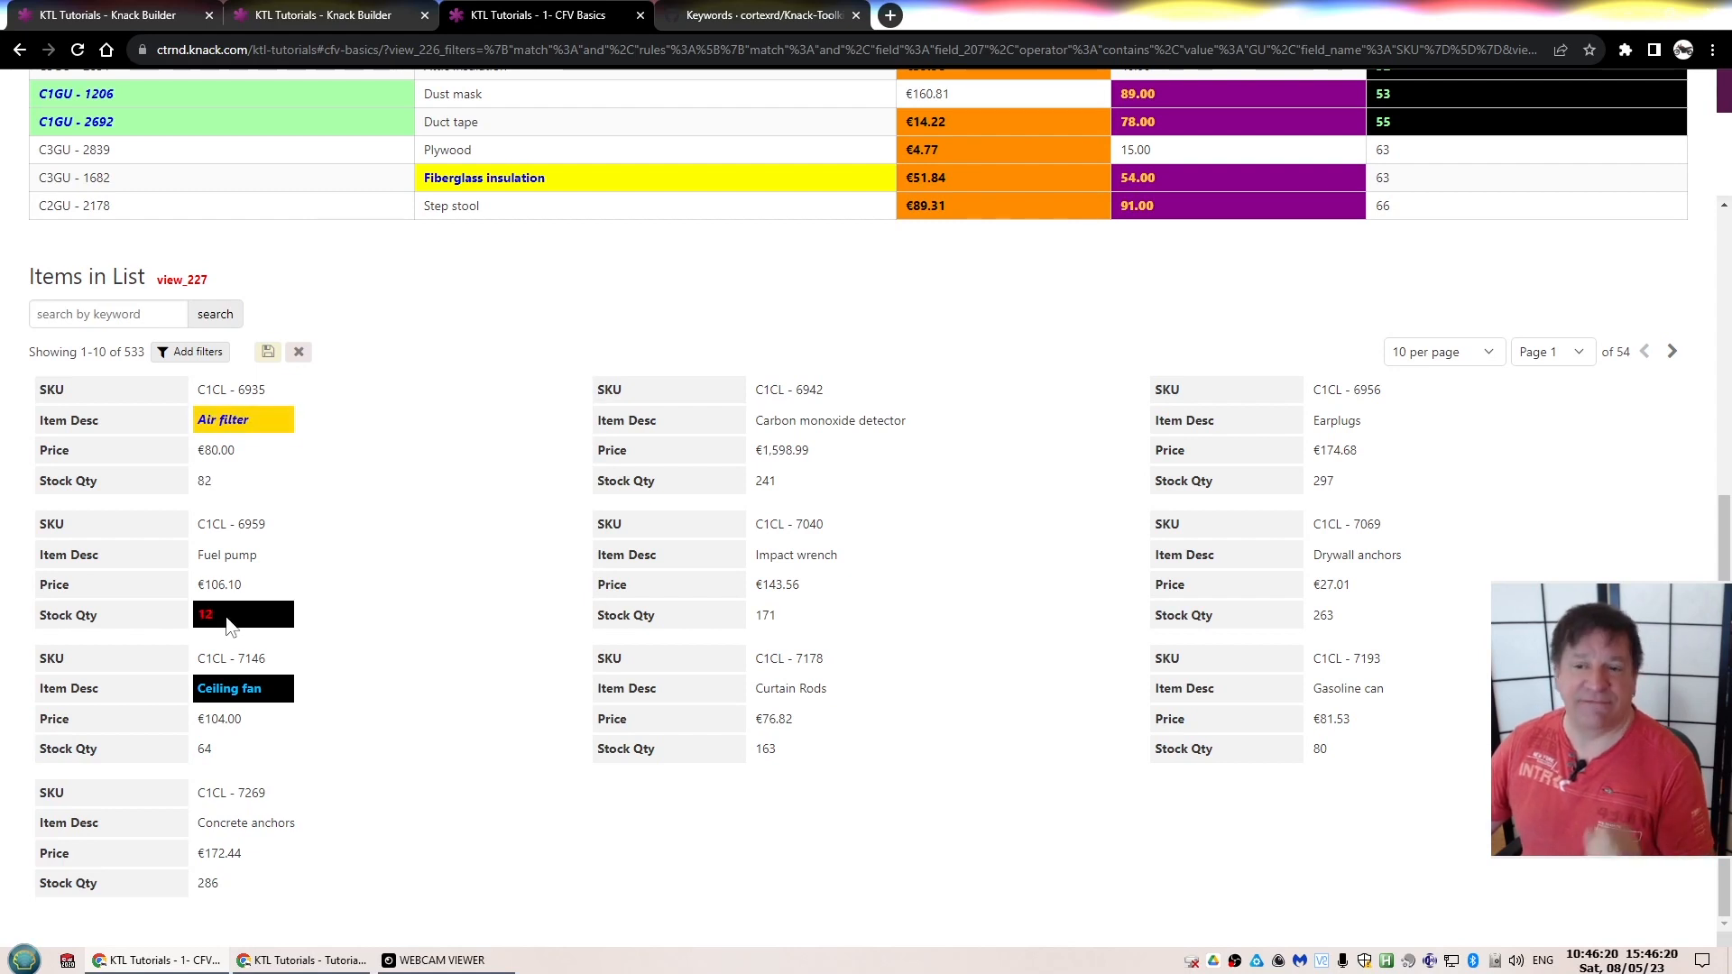
key("F11")
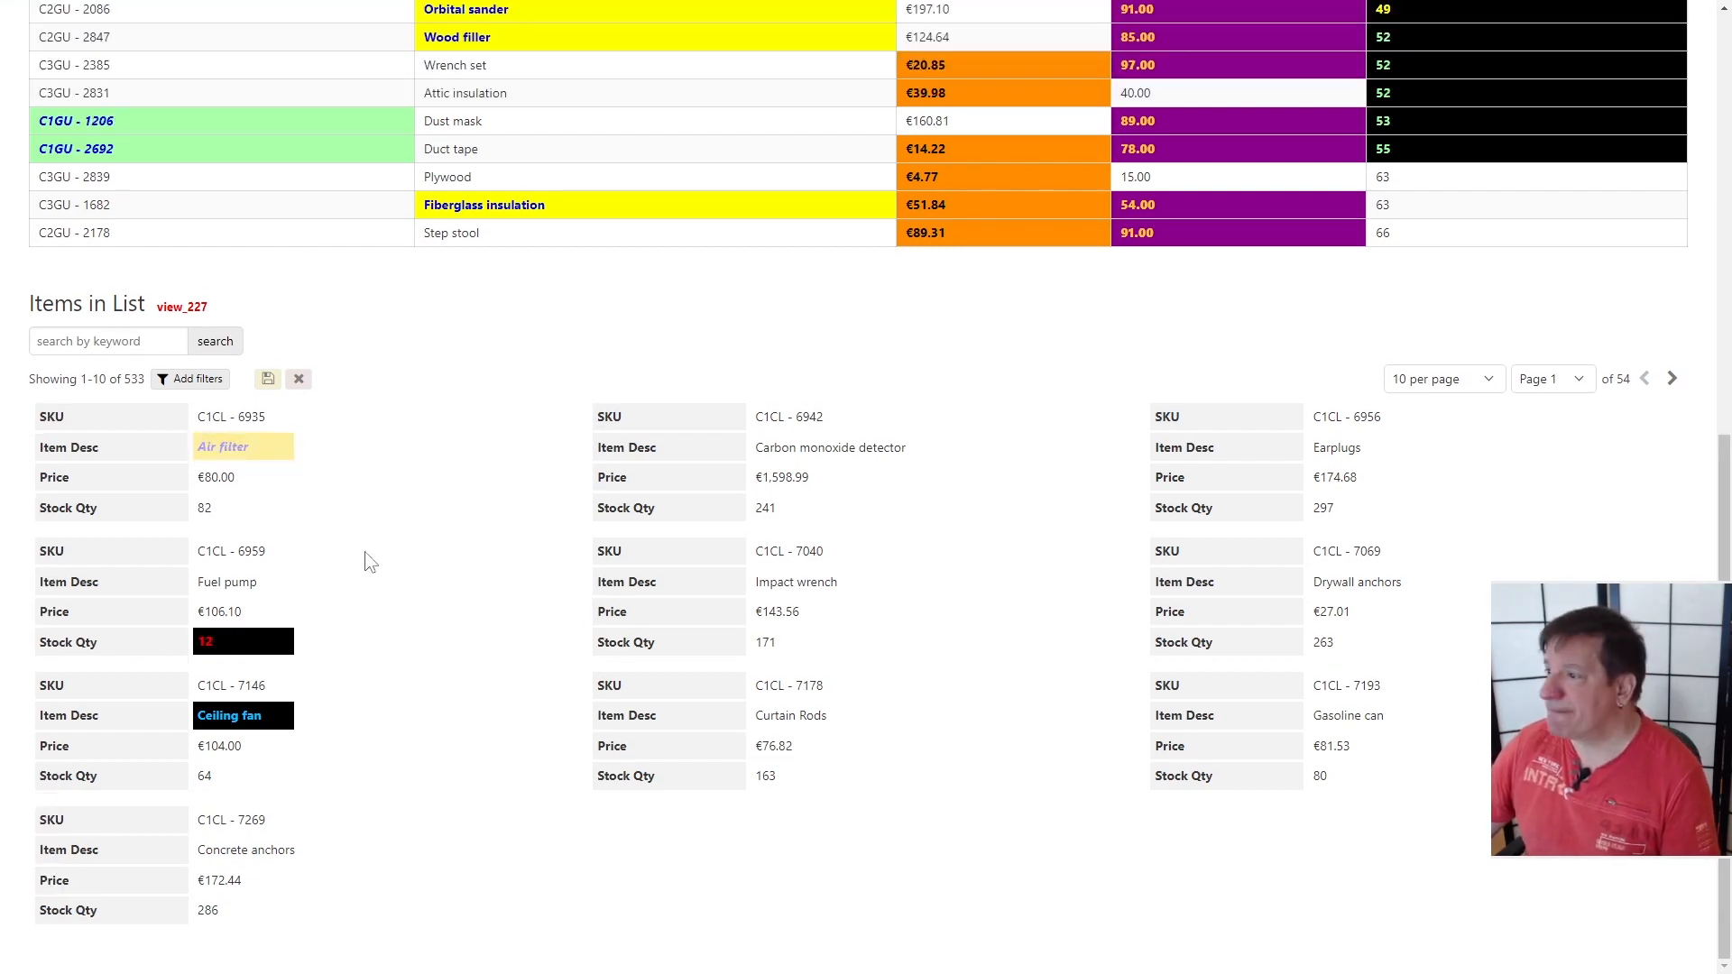
left_click(1468, 384)
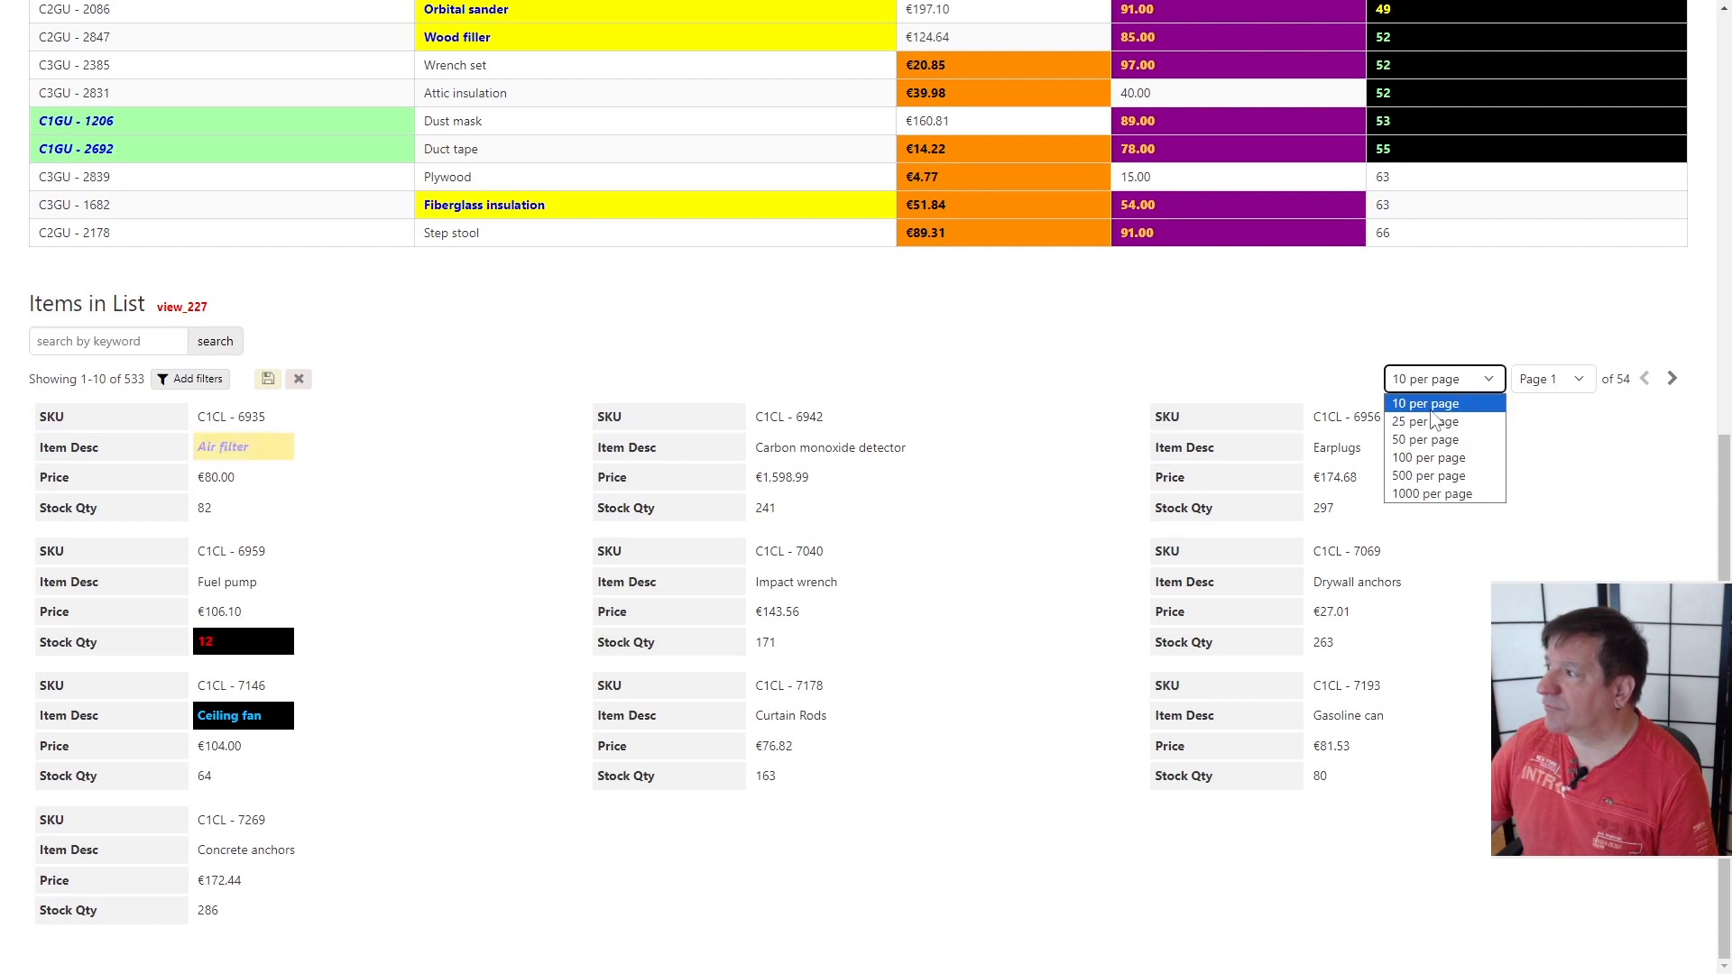
left_click(1425, 424)
scroll(785, 550, "down", 4)
scroll(785, 550, "down", 1)
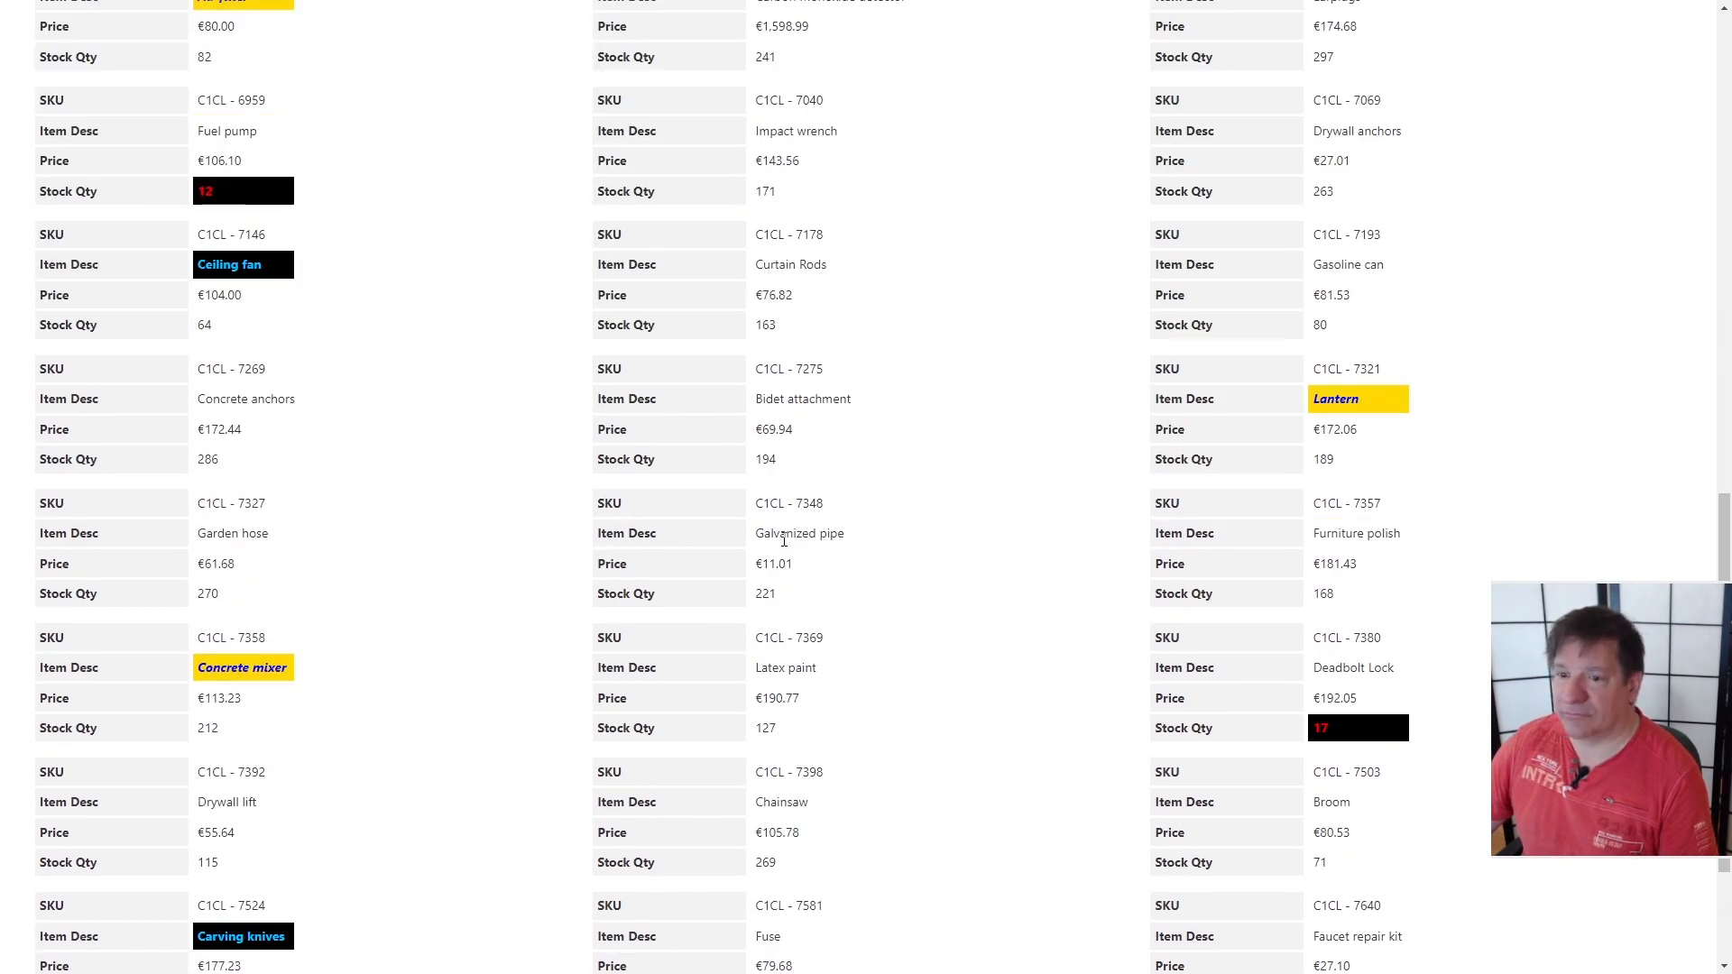
scroll(785, 549, "down", 2)
scroll(784, 550, "down", 1)
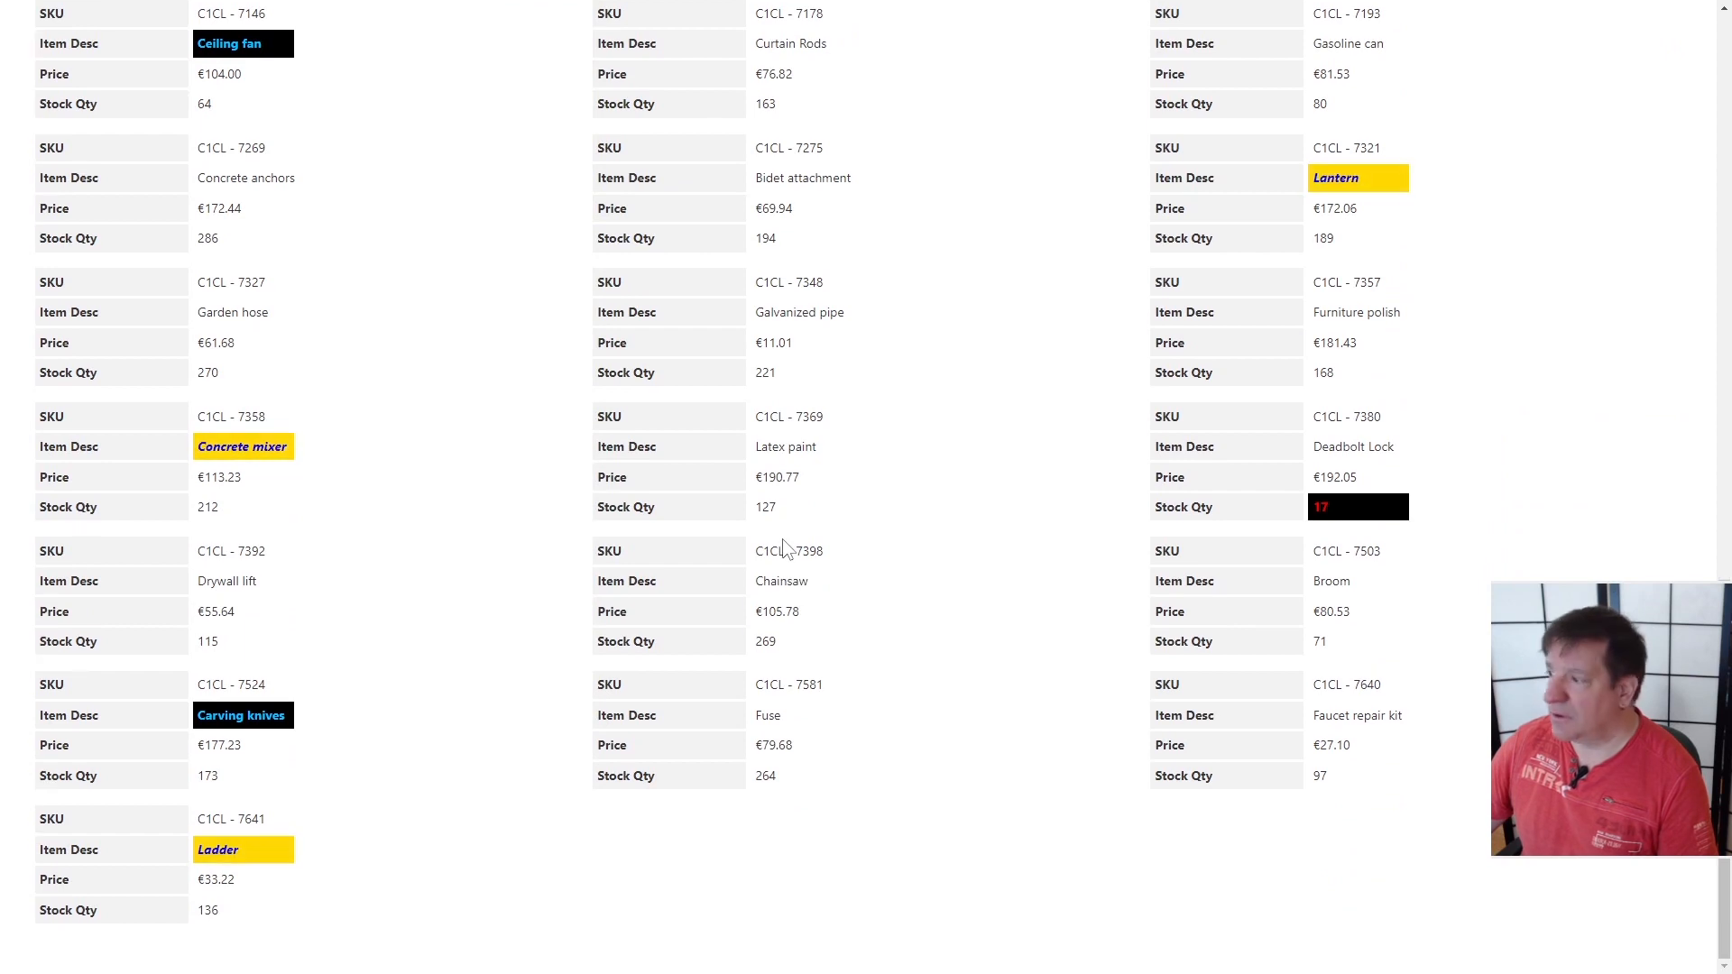
scroll(783, 549, "up", 20)
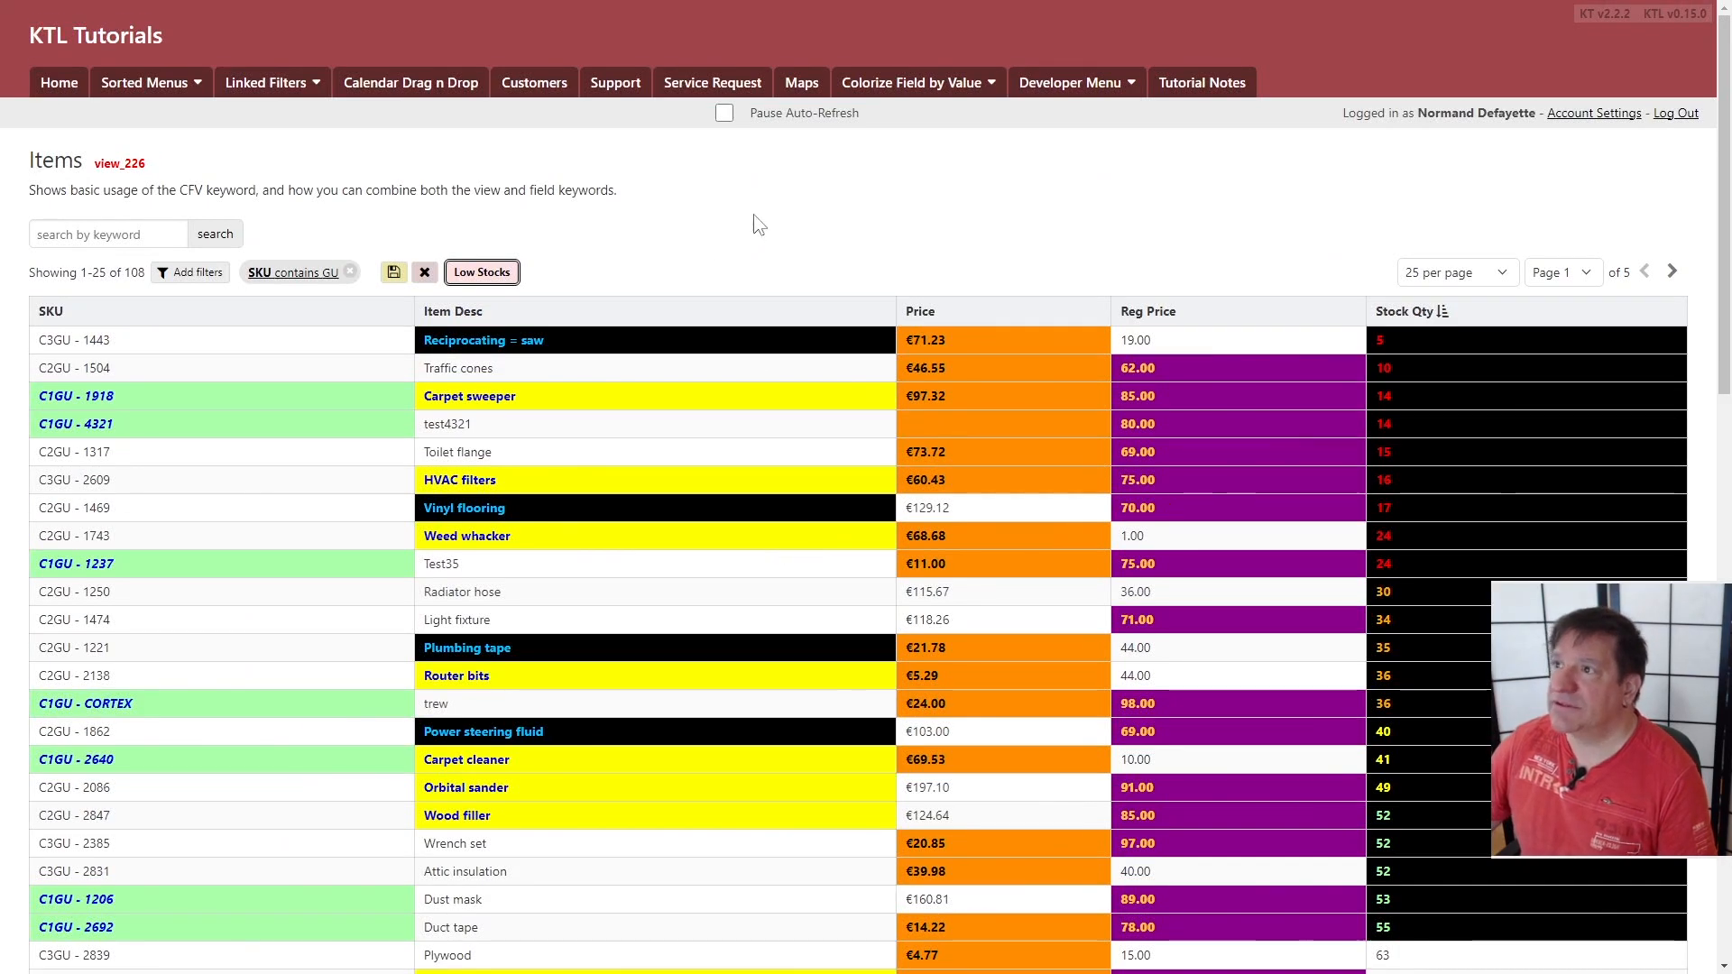
Open the 2- CFV with Multiple Groups page in the live app and the builder, and examine the Items description's two-group _cfv keyword
mouse_move(907, 90)
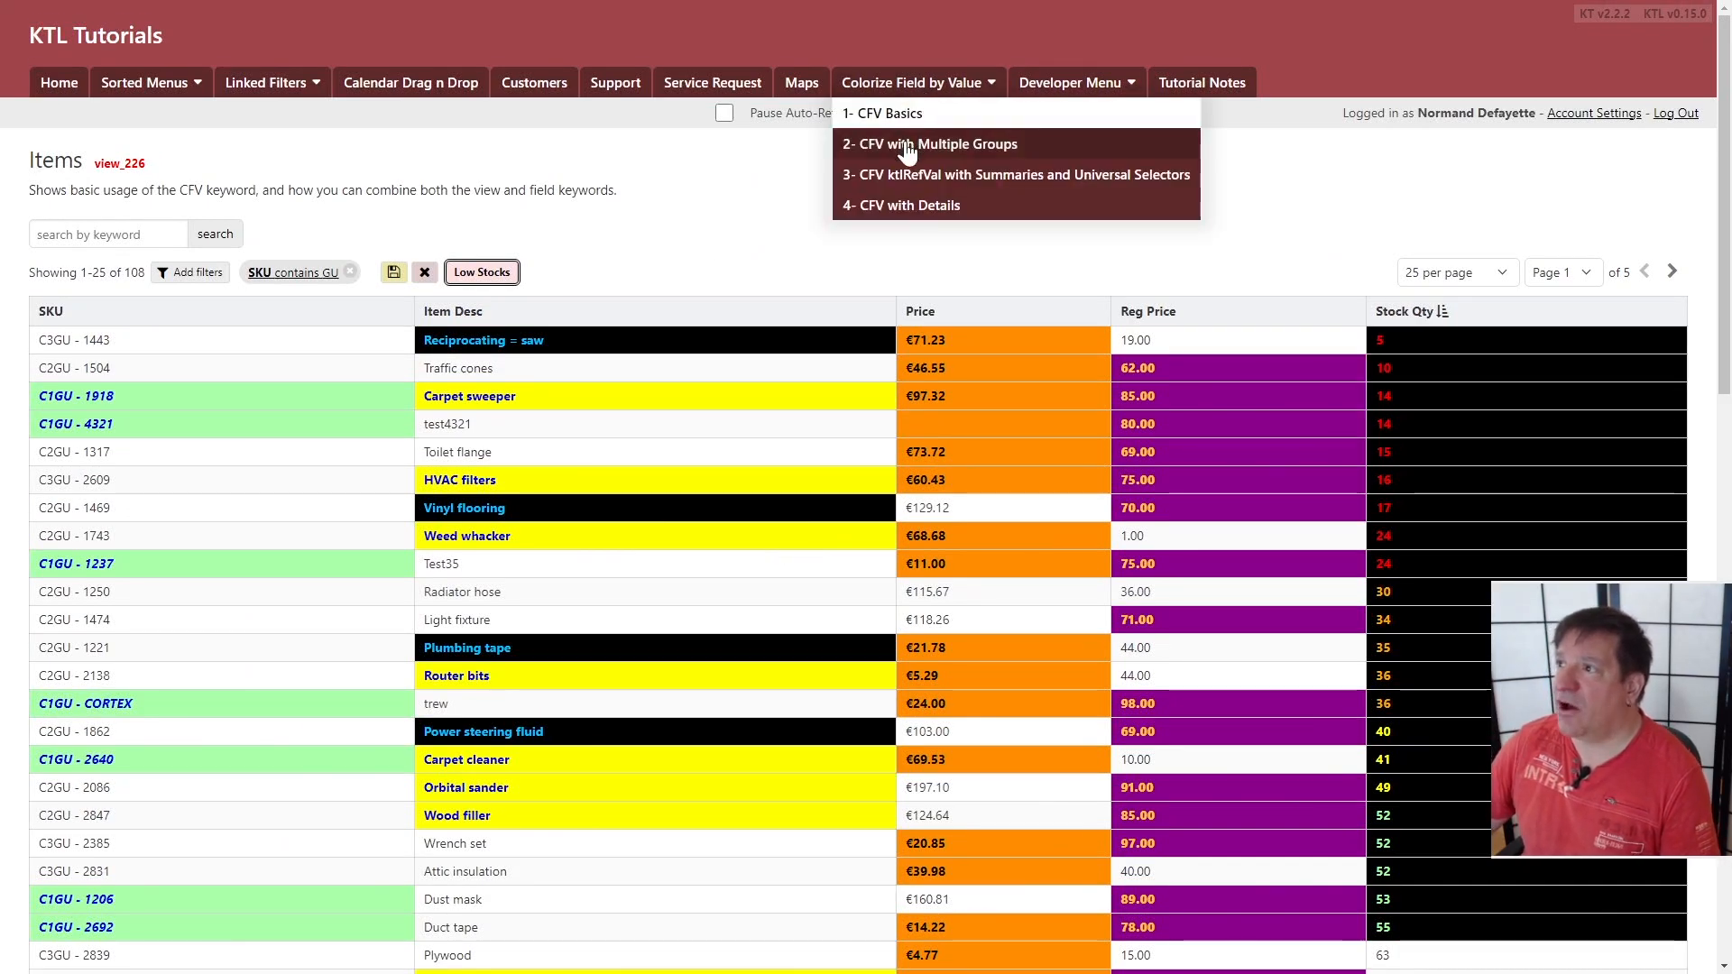
left_click(907, 148)
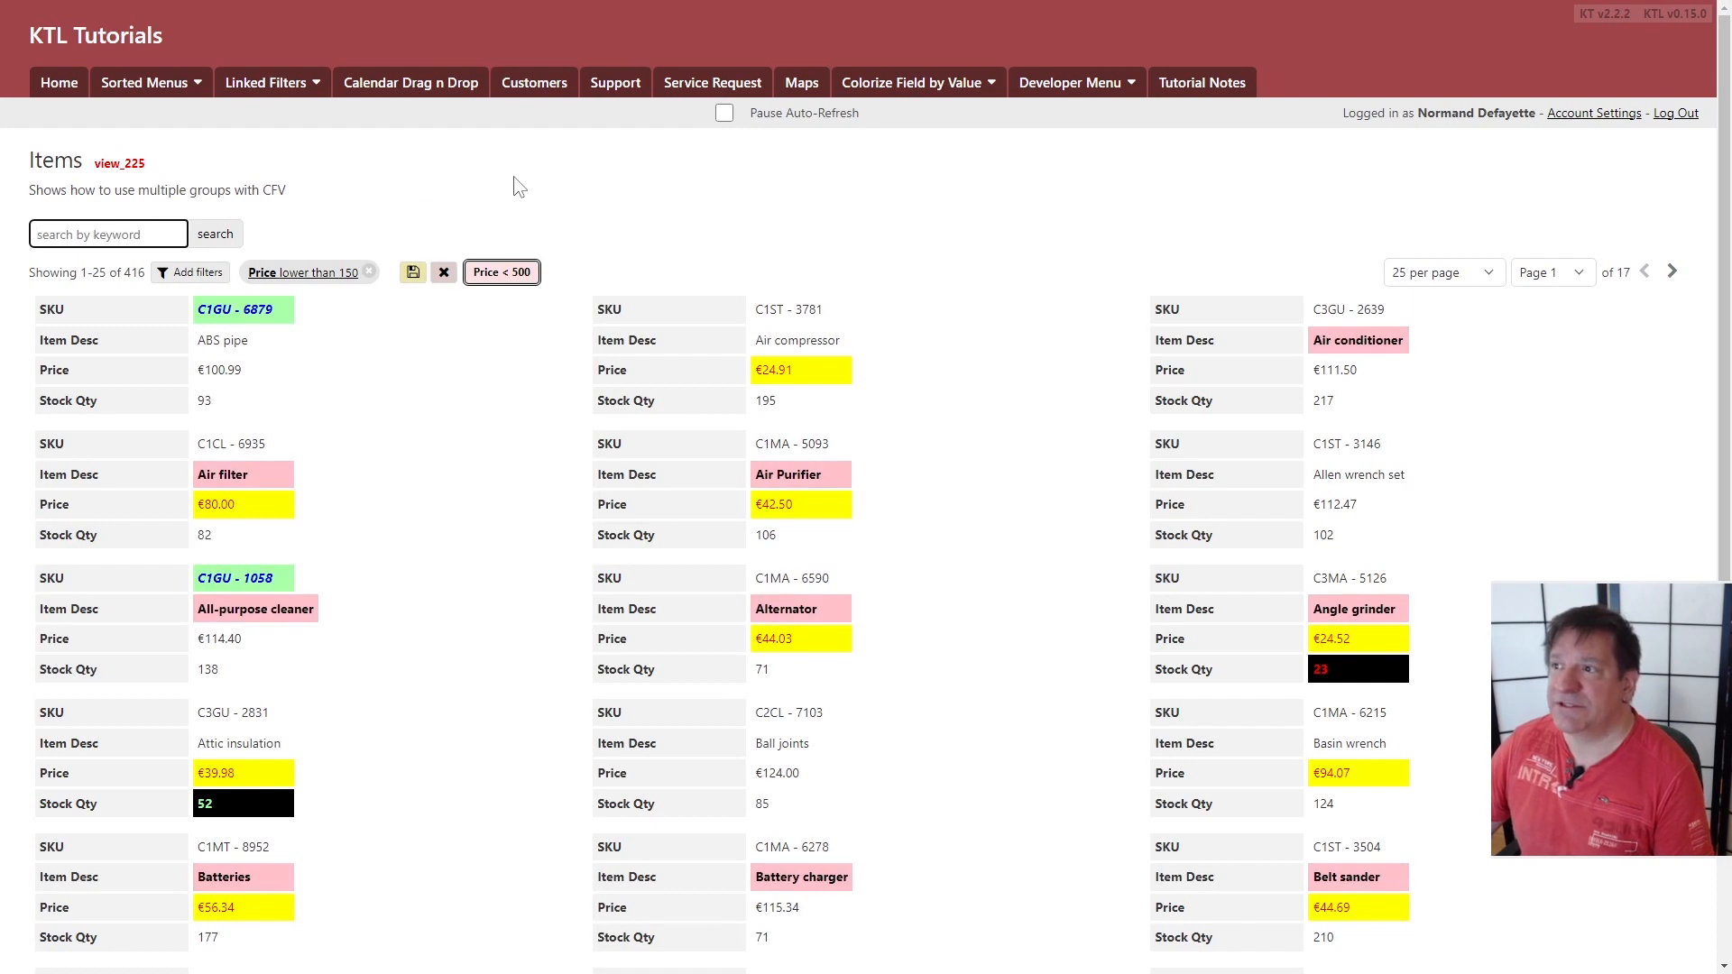
key("ctrl+Tab")
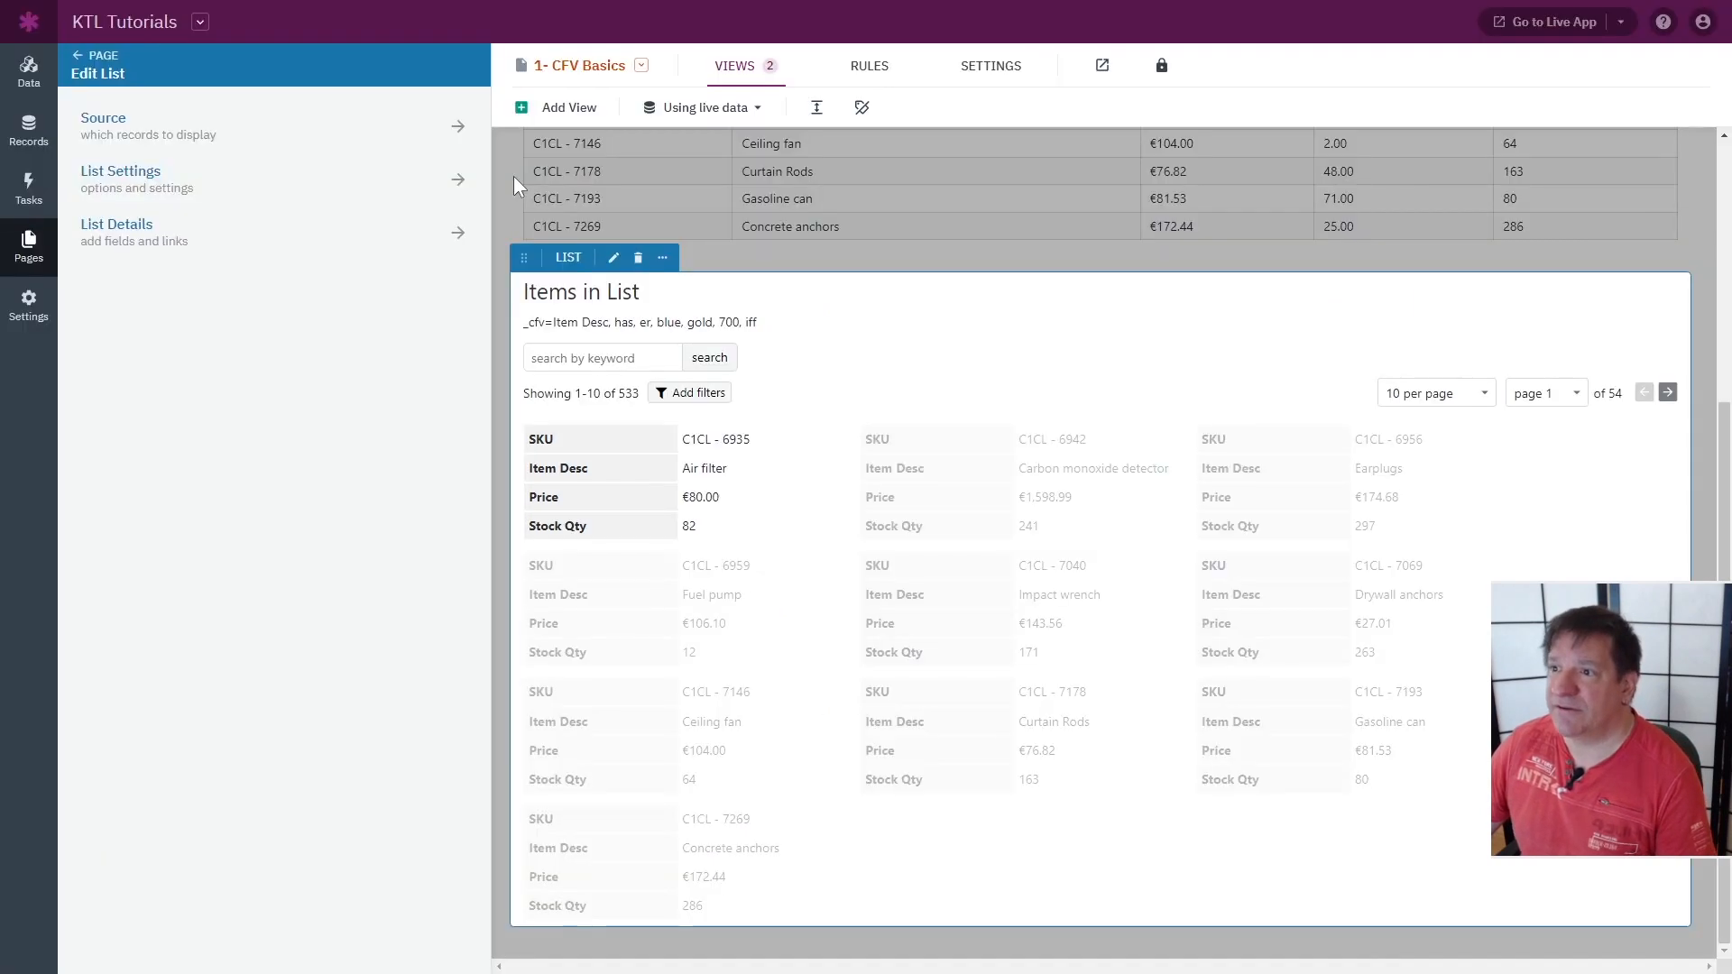
left_click(735, 71)
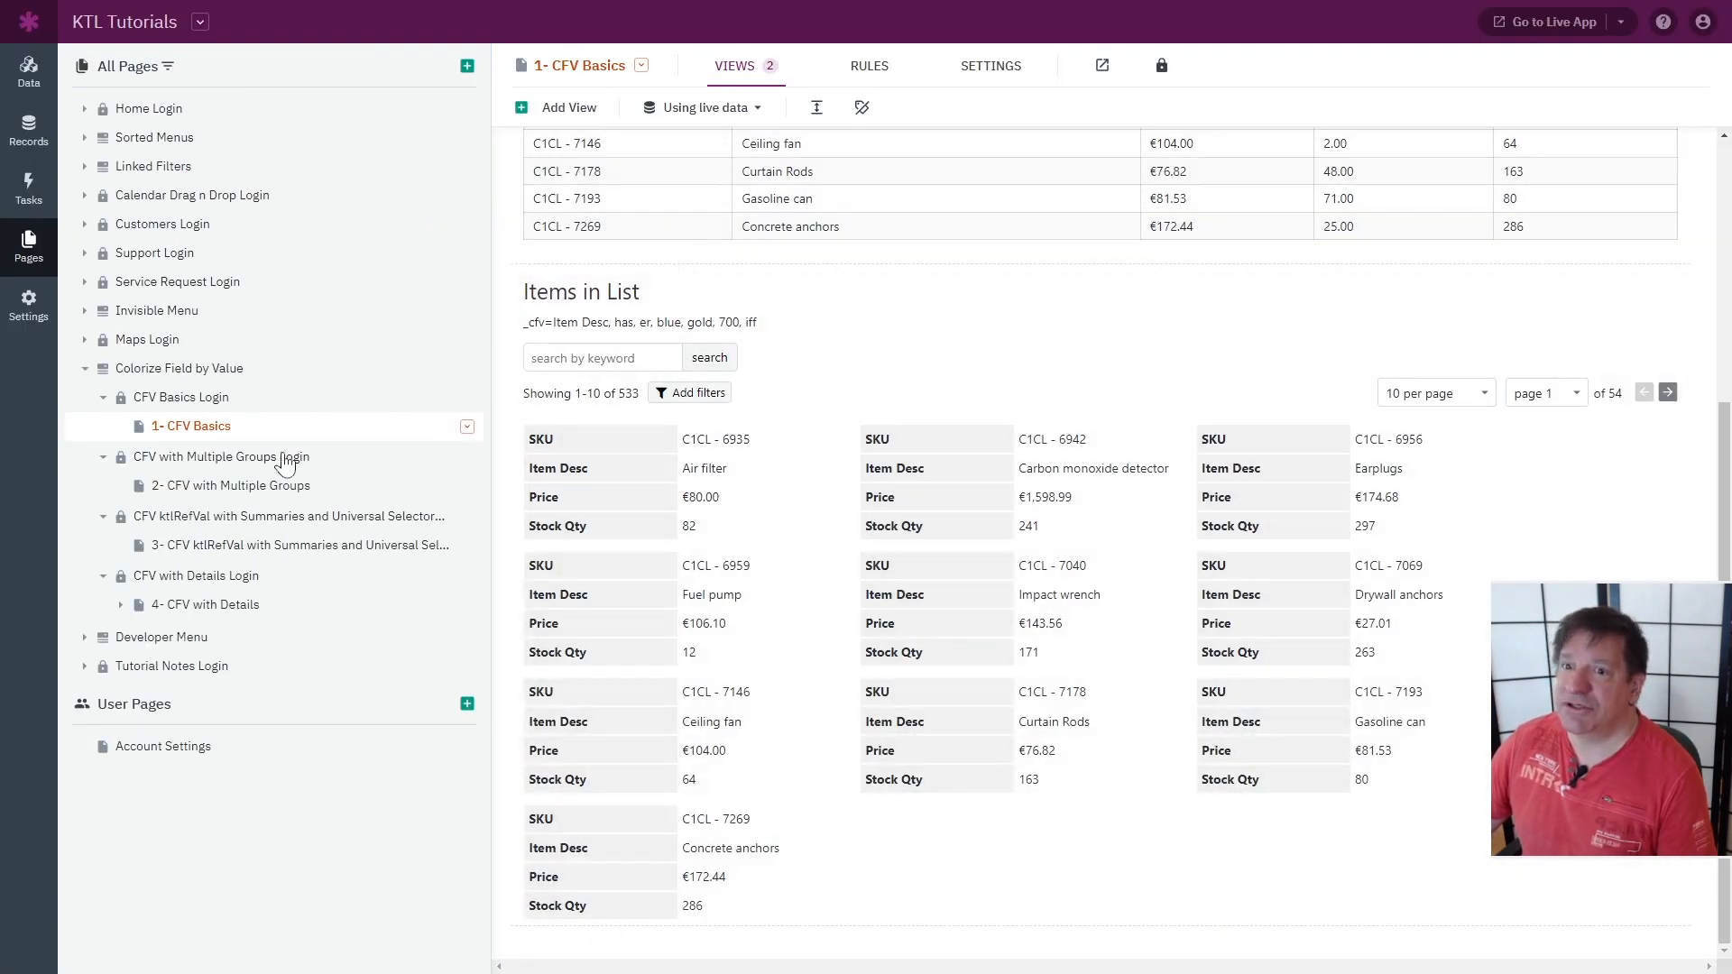
left_click(244, 487)
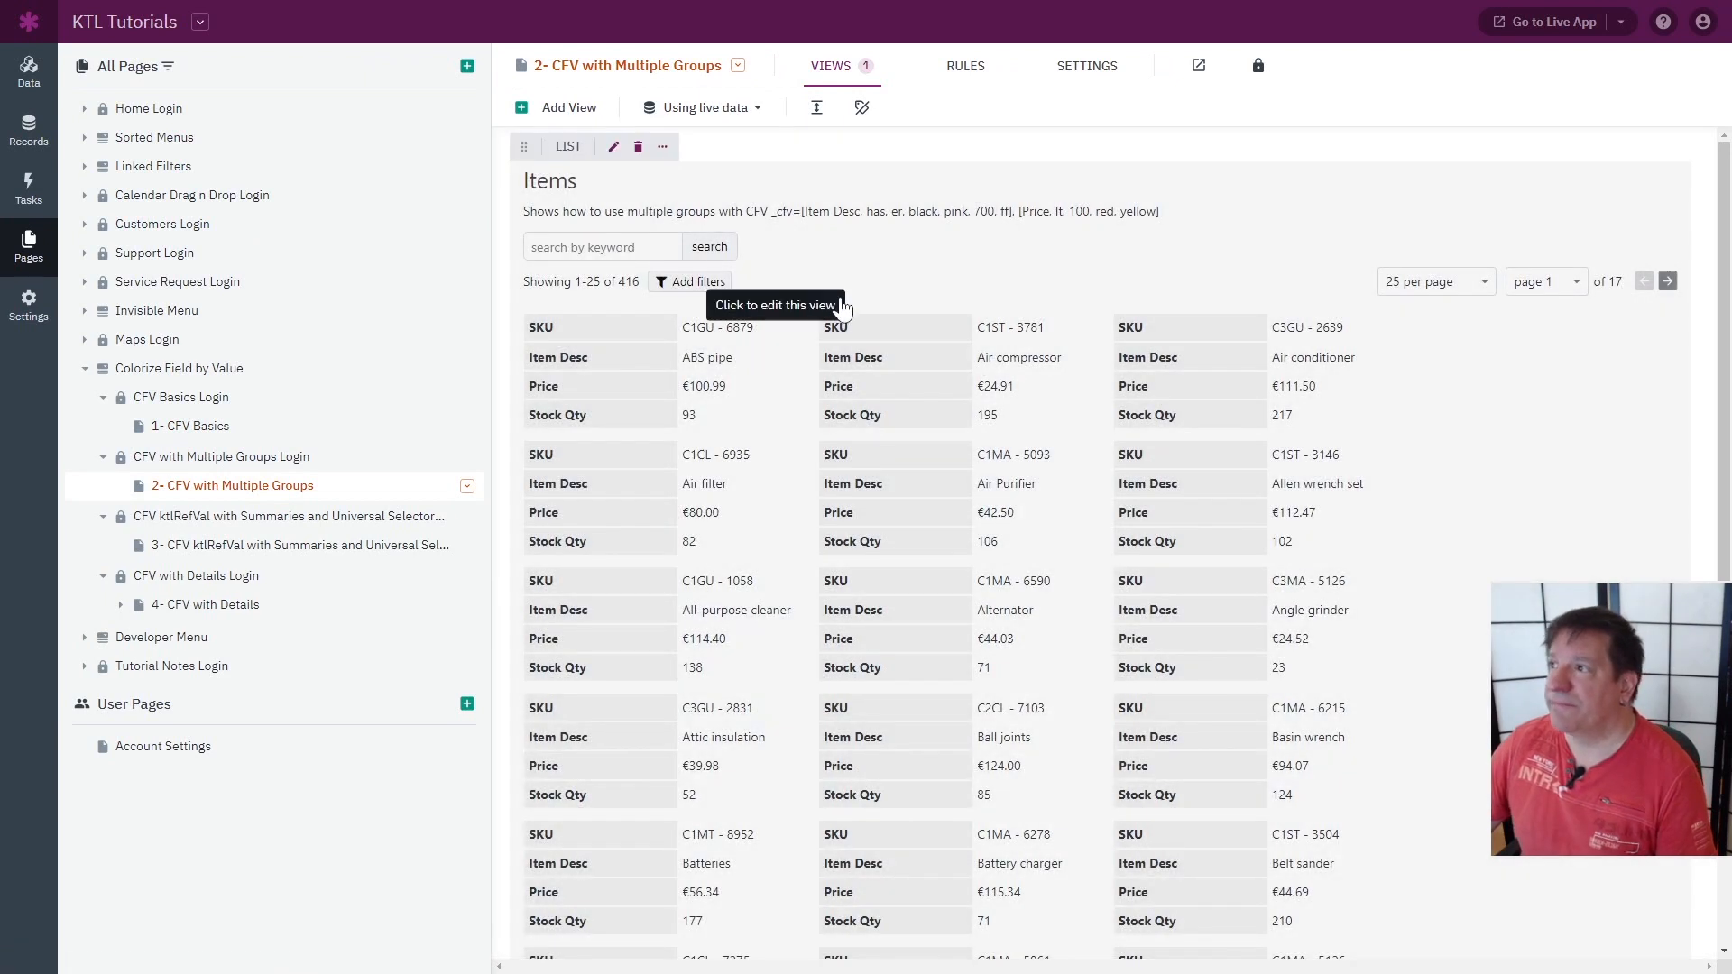
left_click(815, 231)
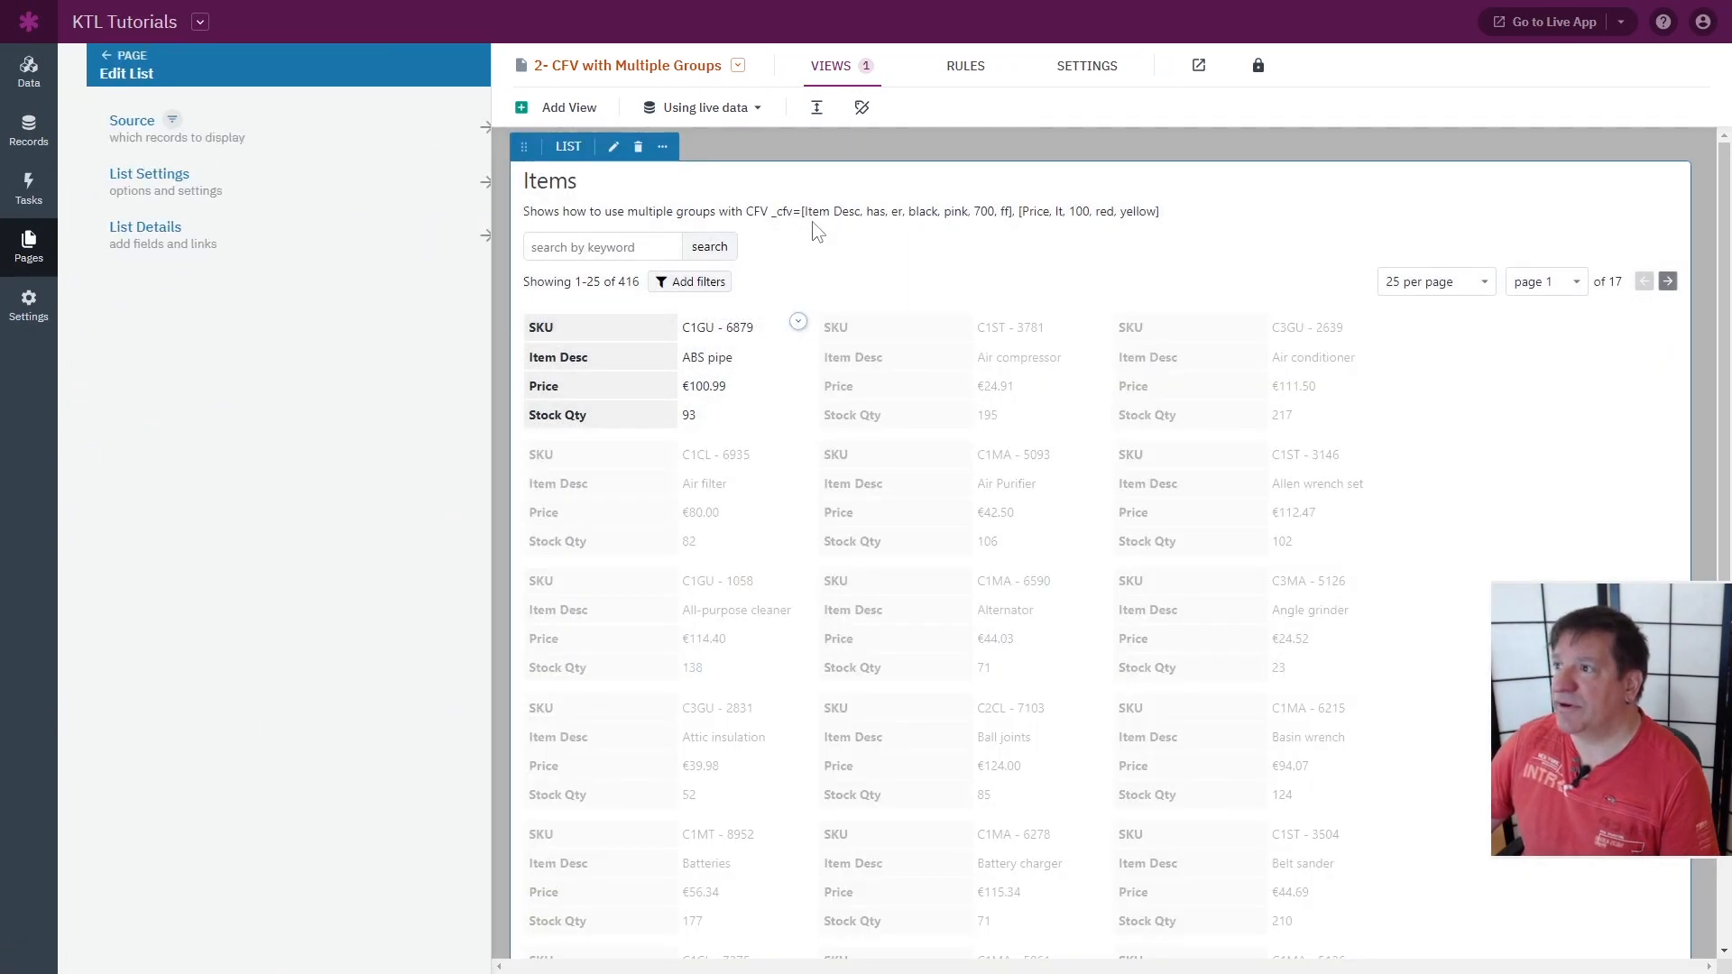
left_click_drag(798, 211, 1019, 211)
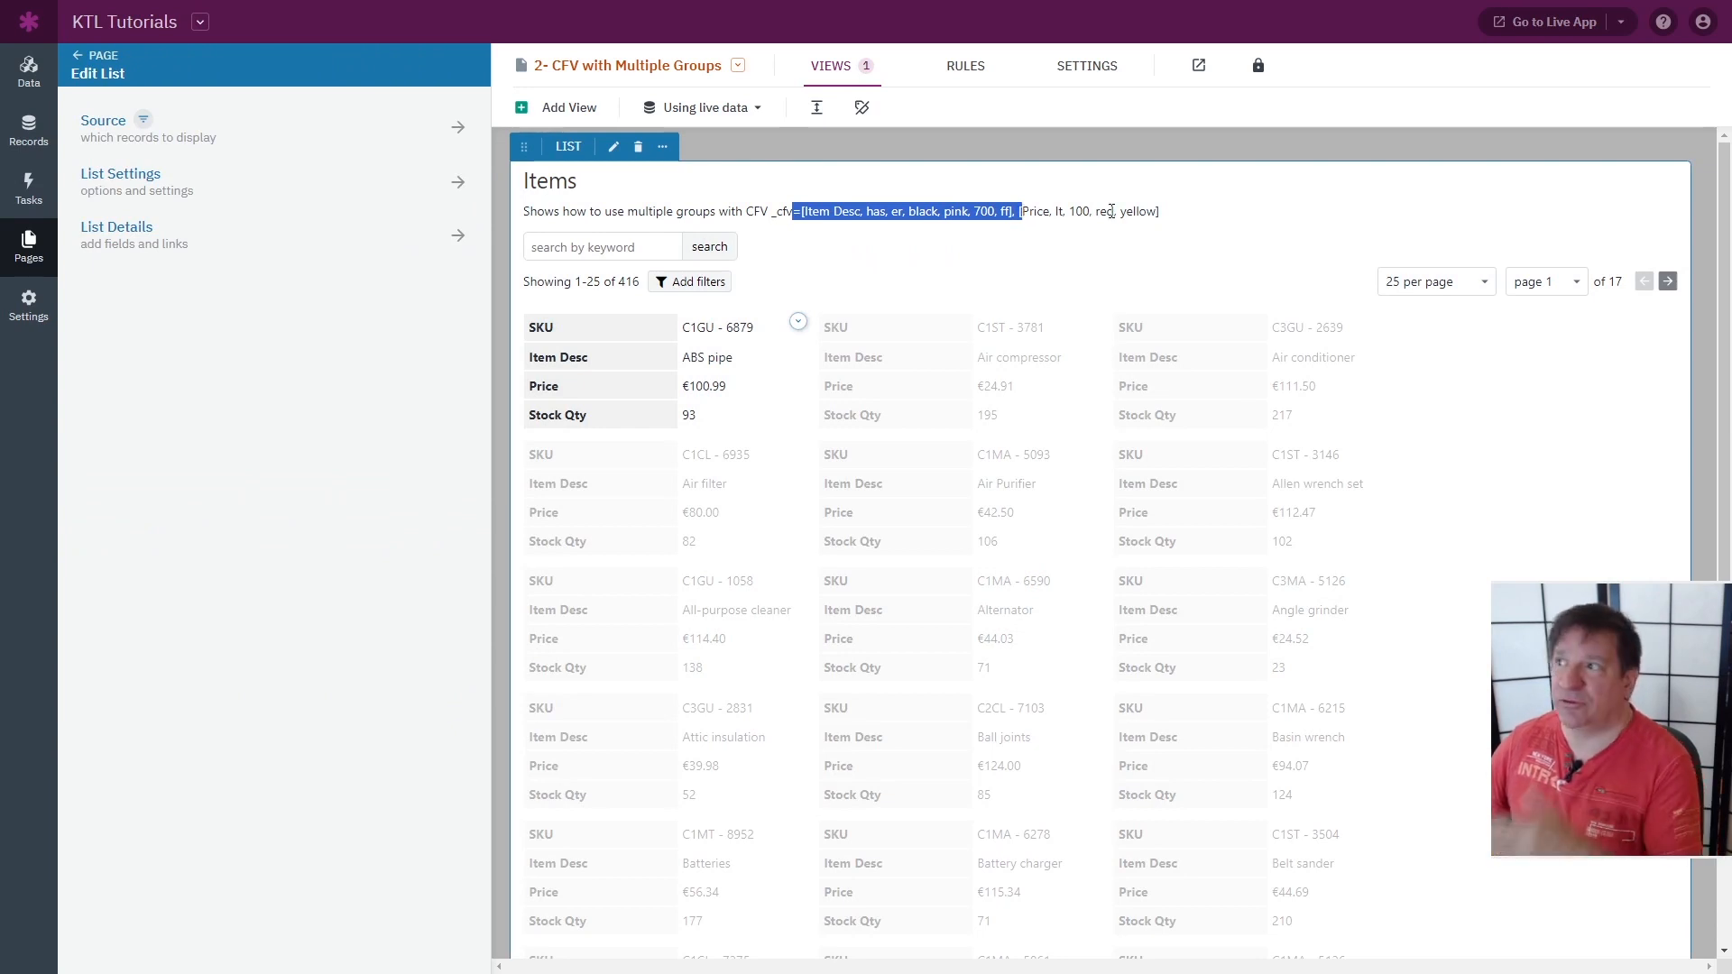
left_click(1200, 209)
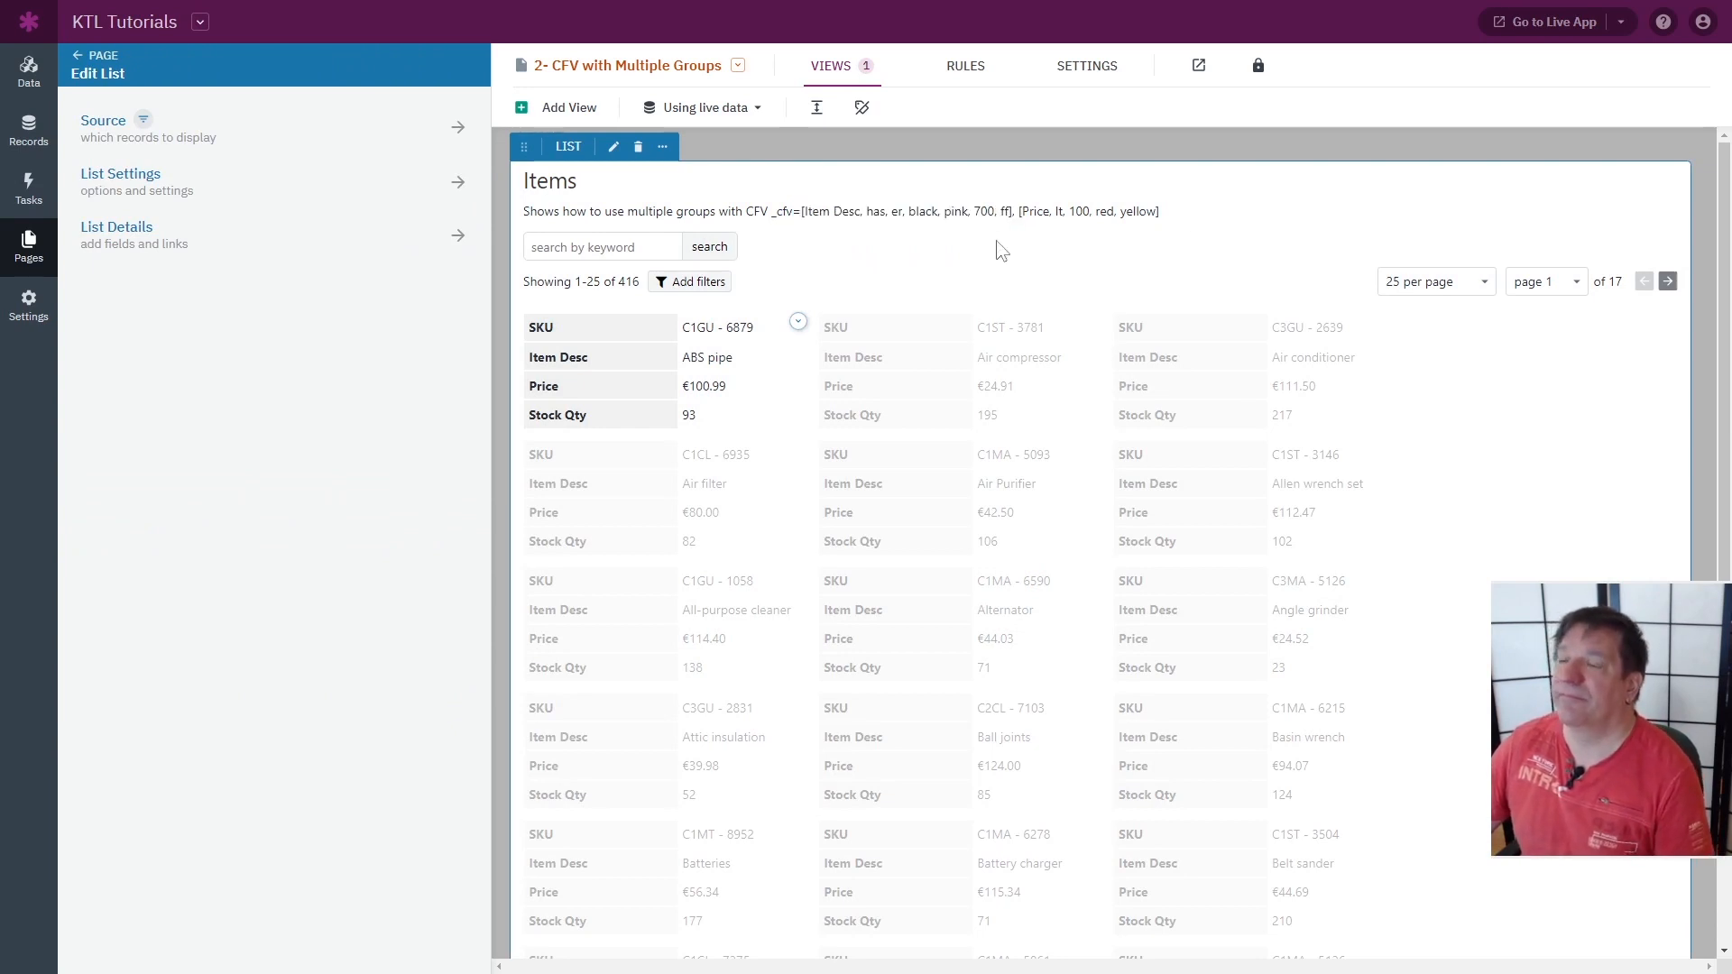
Switch back to the live CFV with Multiple Groups page and check the Item Desc and Price colors throughout the Items list
key("ctrl+Tab")
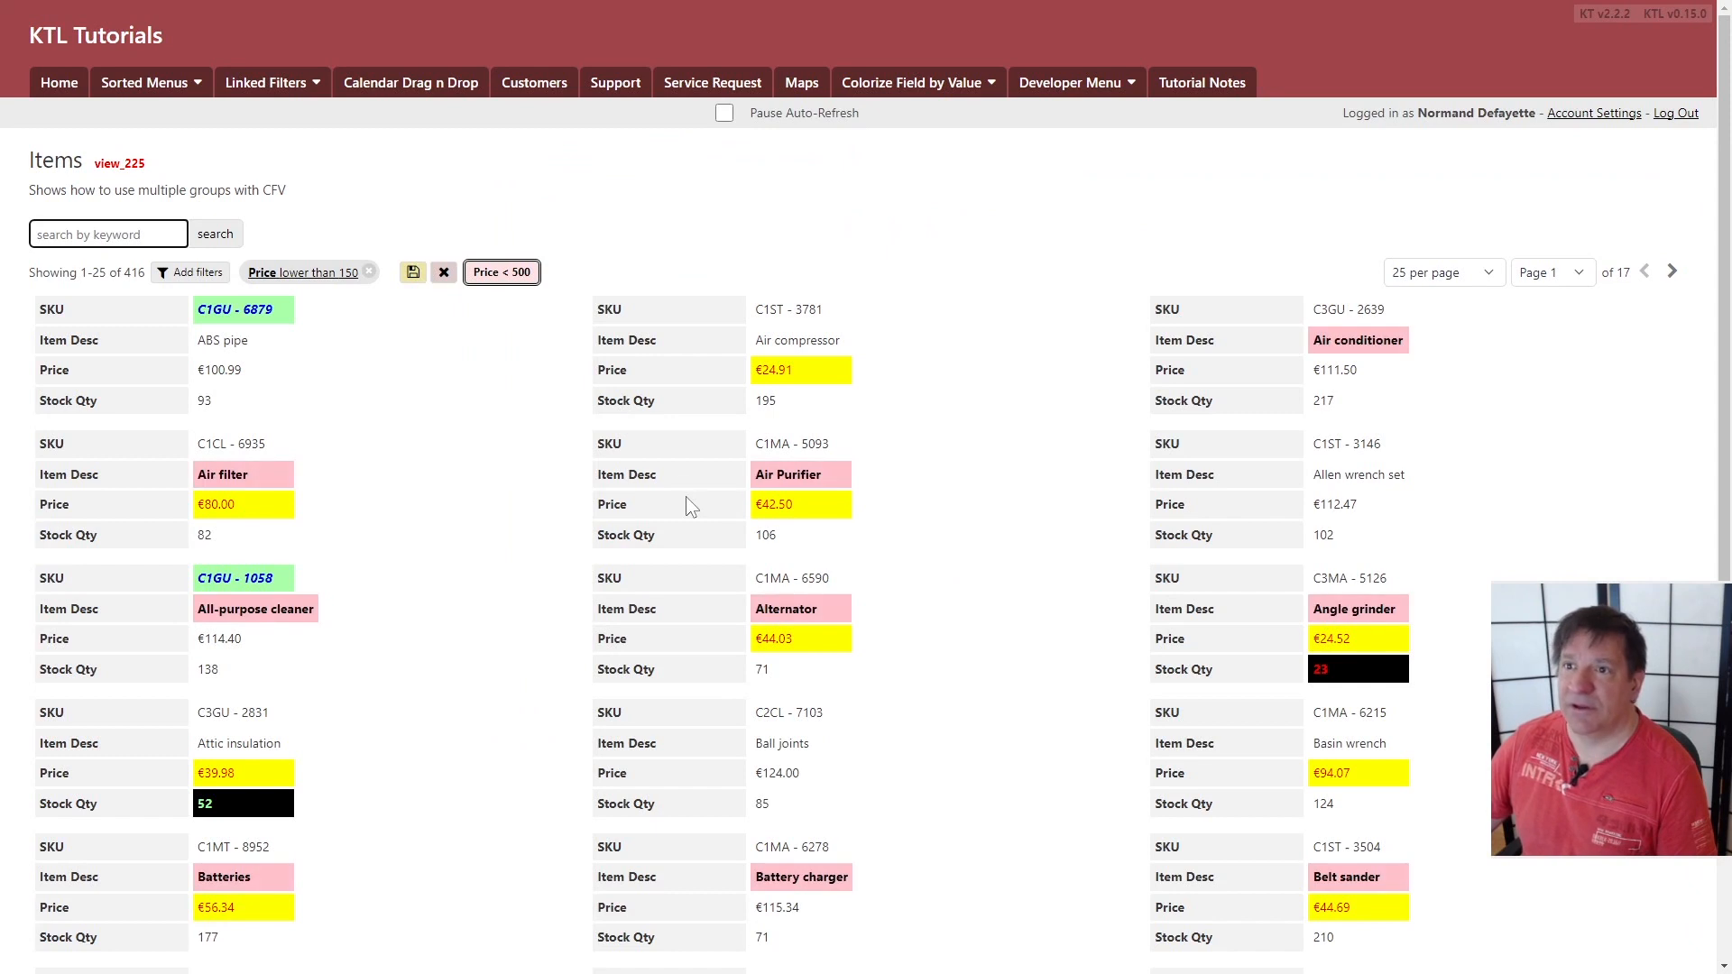
scroll(647, 357, "down", 6)
scroll(647, 357, "up", 6)
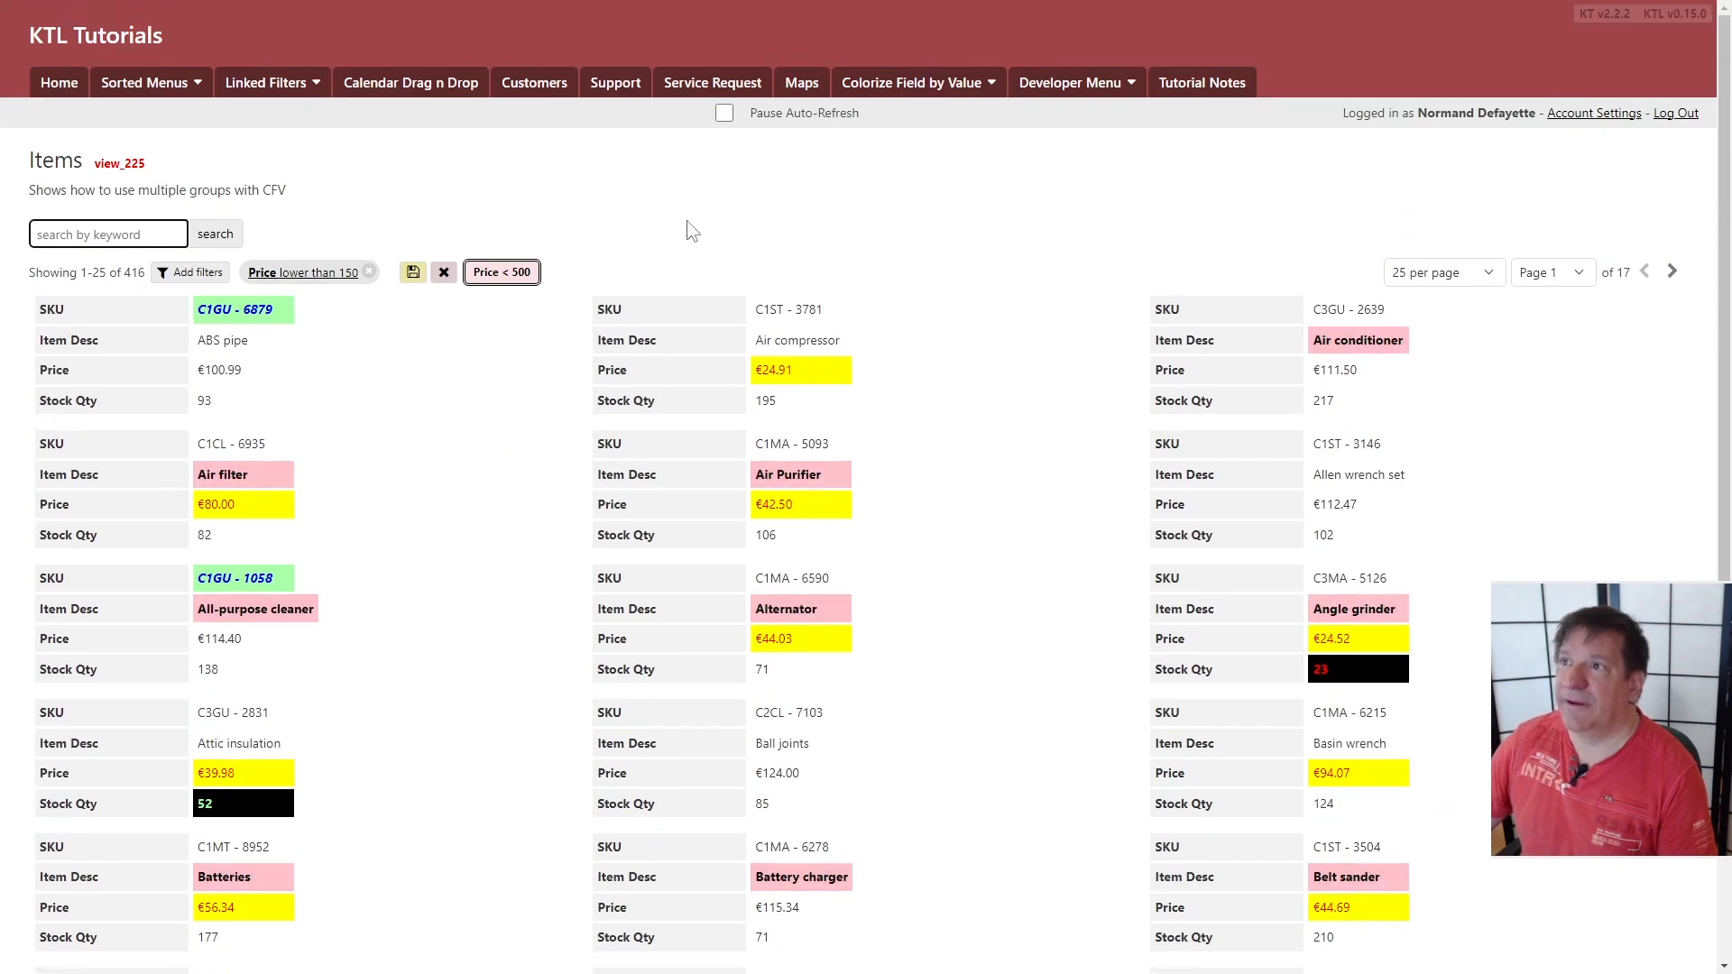
Open the live 3- CFV ktlRefVal with Summaries and Universal Selectors page and highlight the Total Sales average in the Stores grid
mouse_move(911, 82)
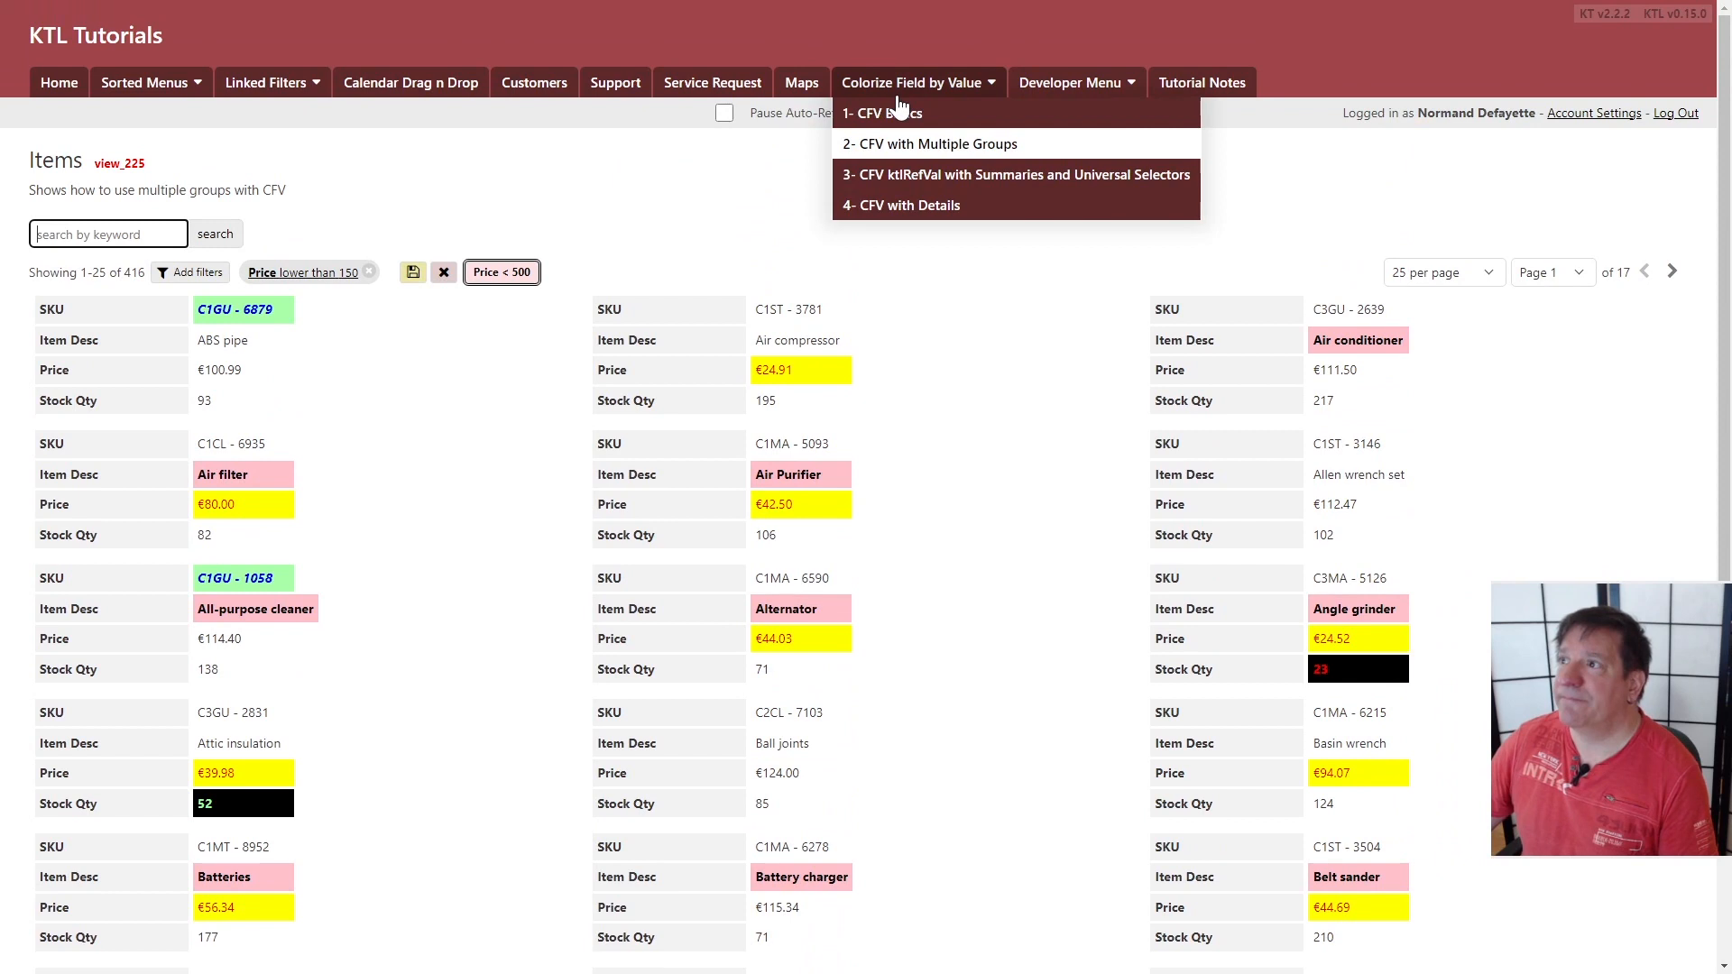
left_click(912, 175)
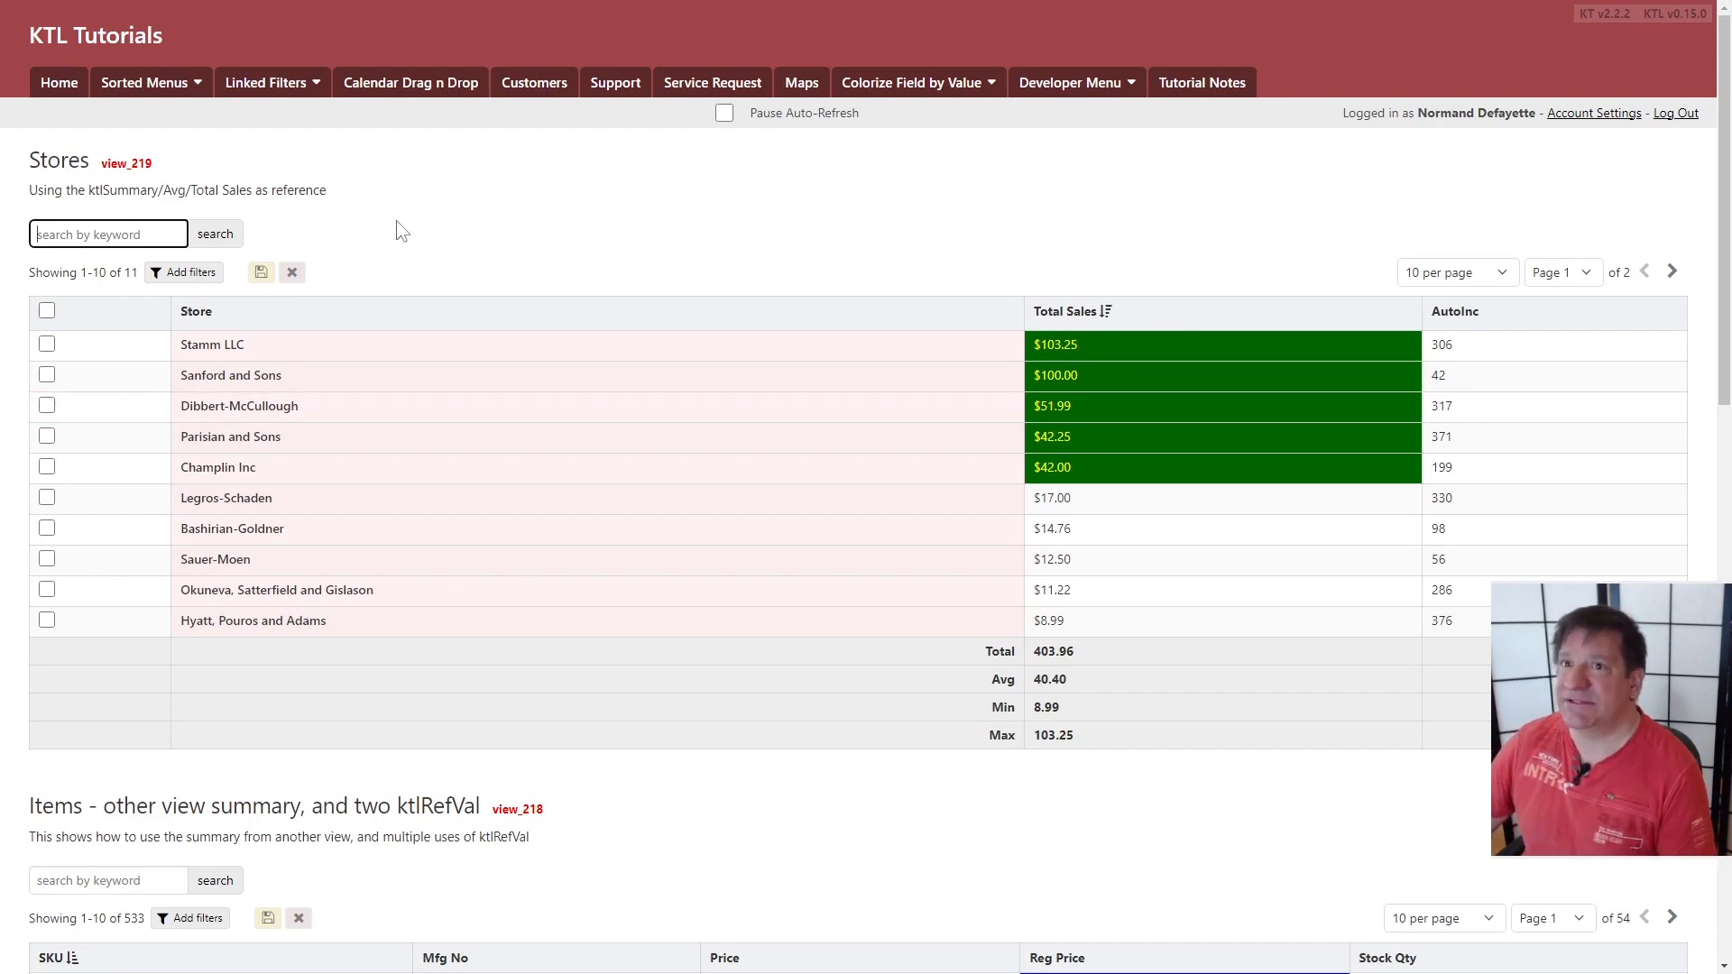
double_click(1042, 679)
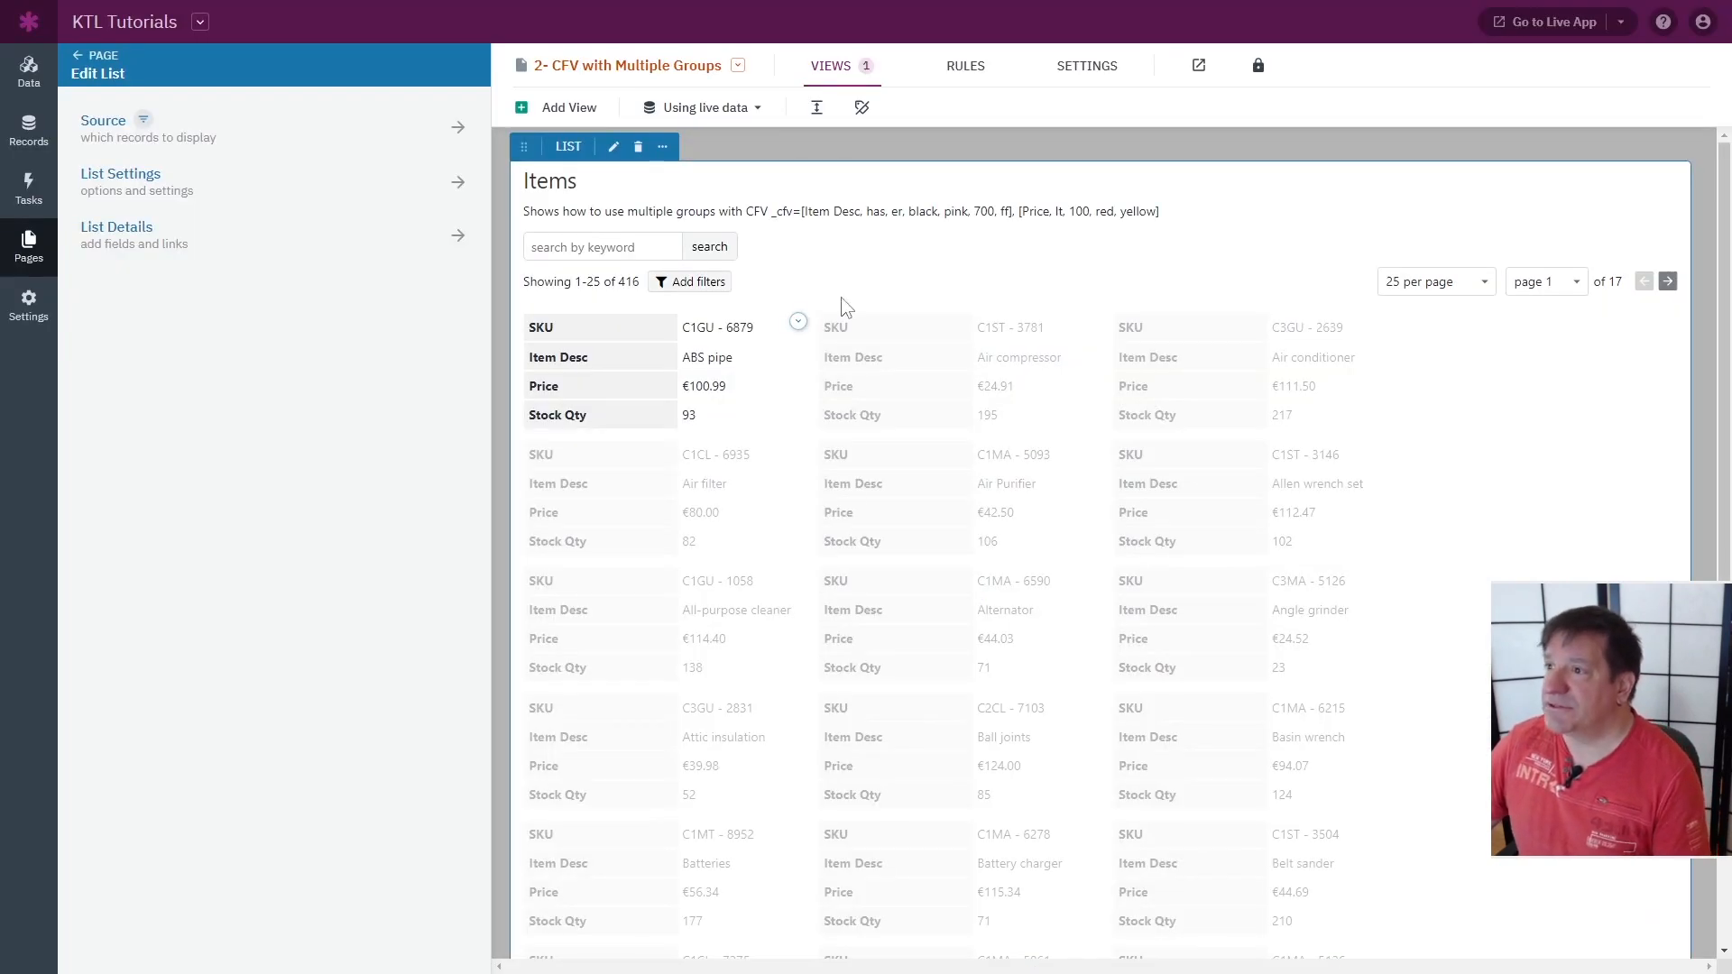
Open page 3 in the builder, examine the ktlRefVal and ktlSummary parts of the Stores _cfv keyword, and compare with the live Stores grid
left_click(833, 68)
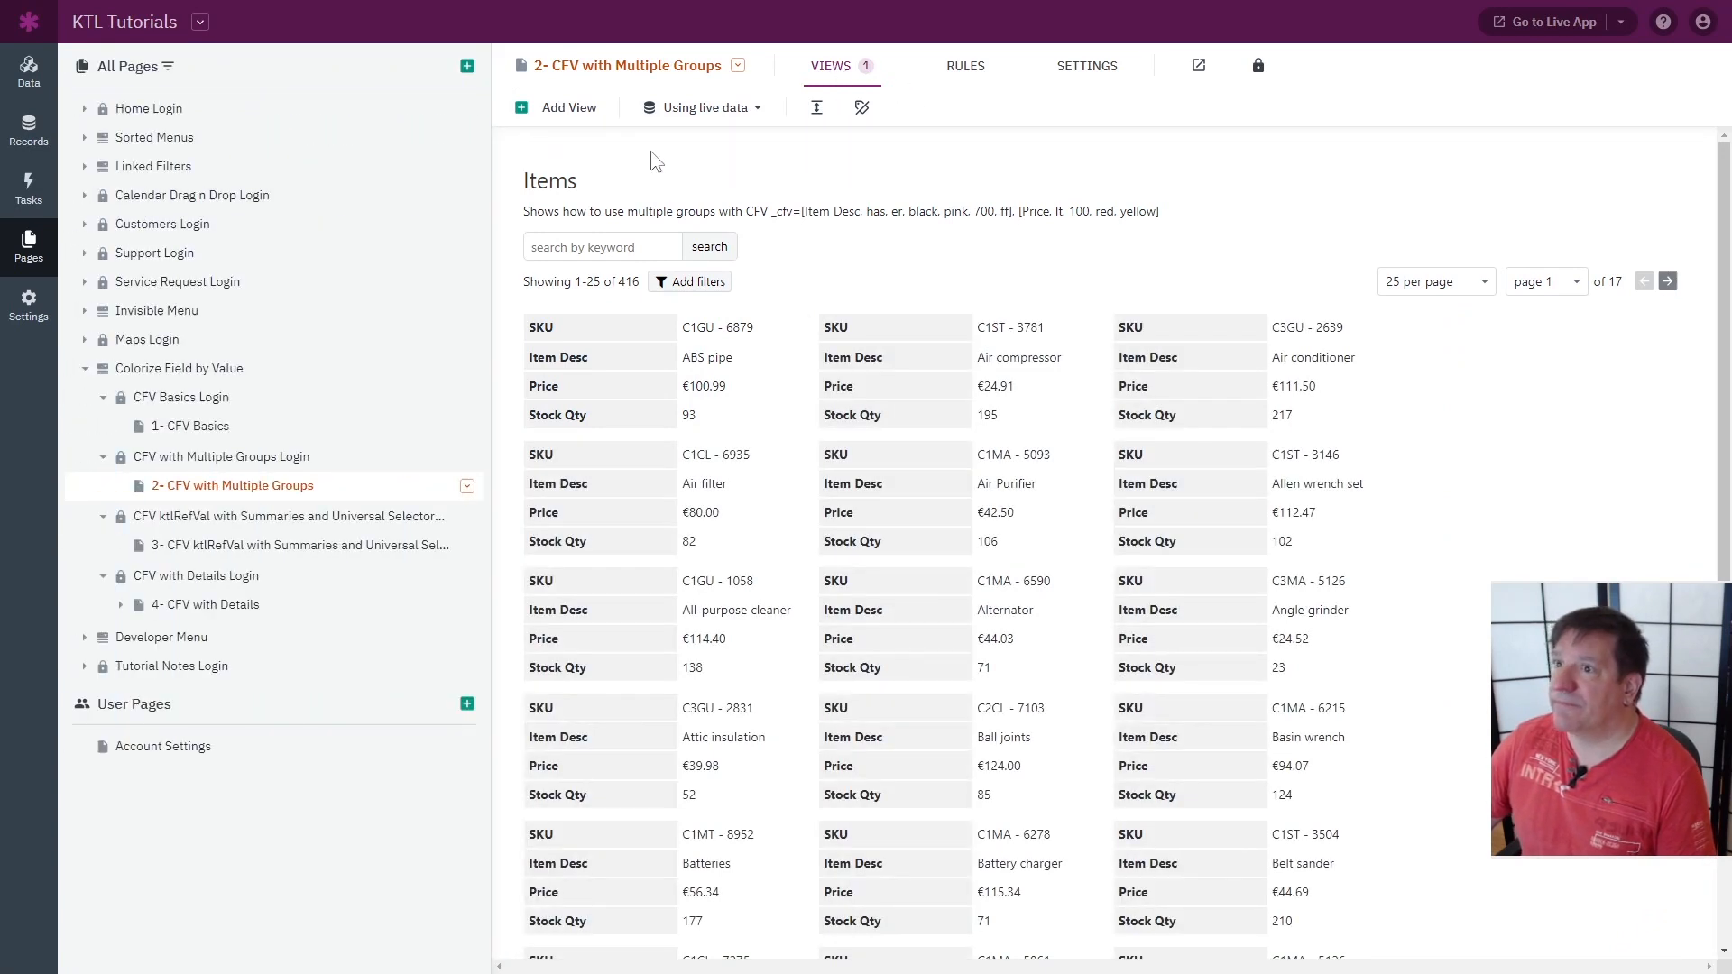
left_click(225, 545)
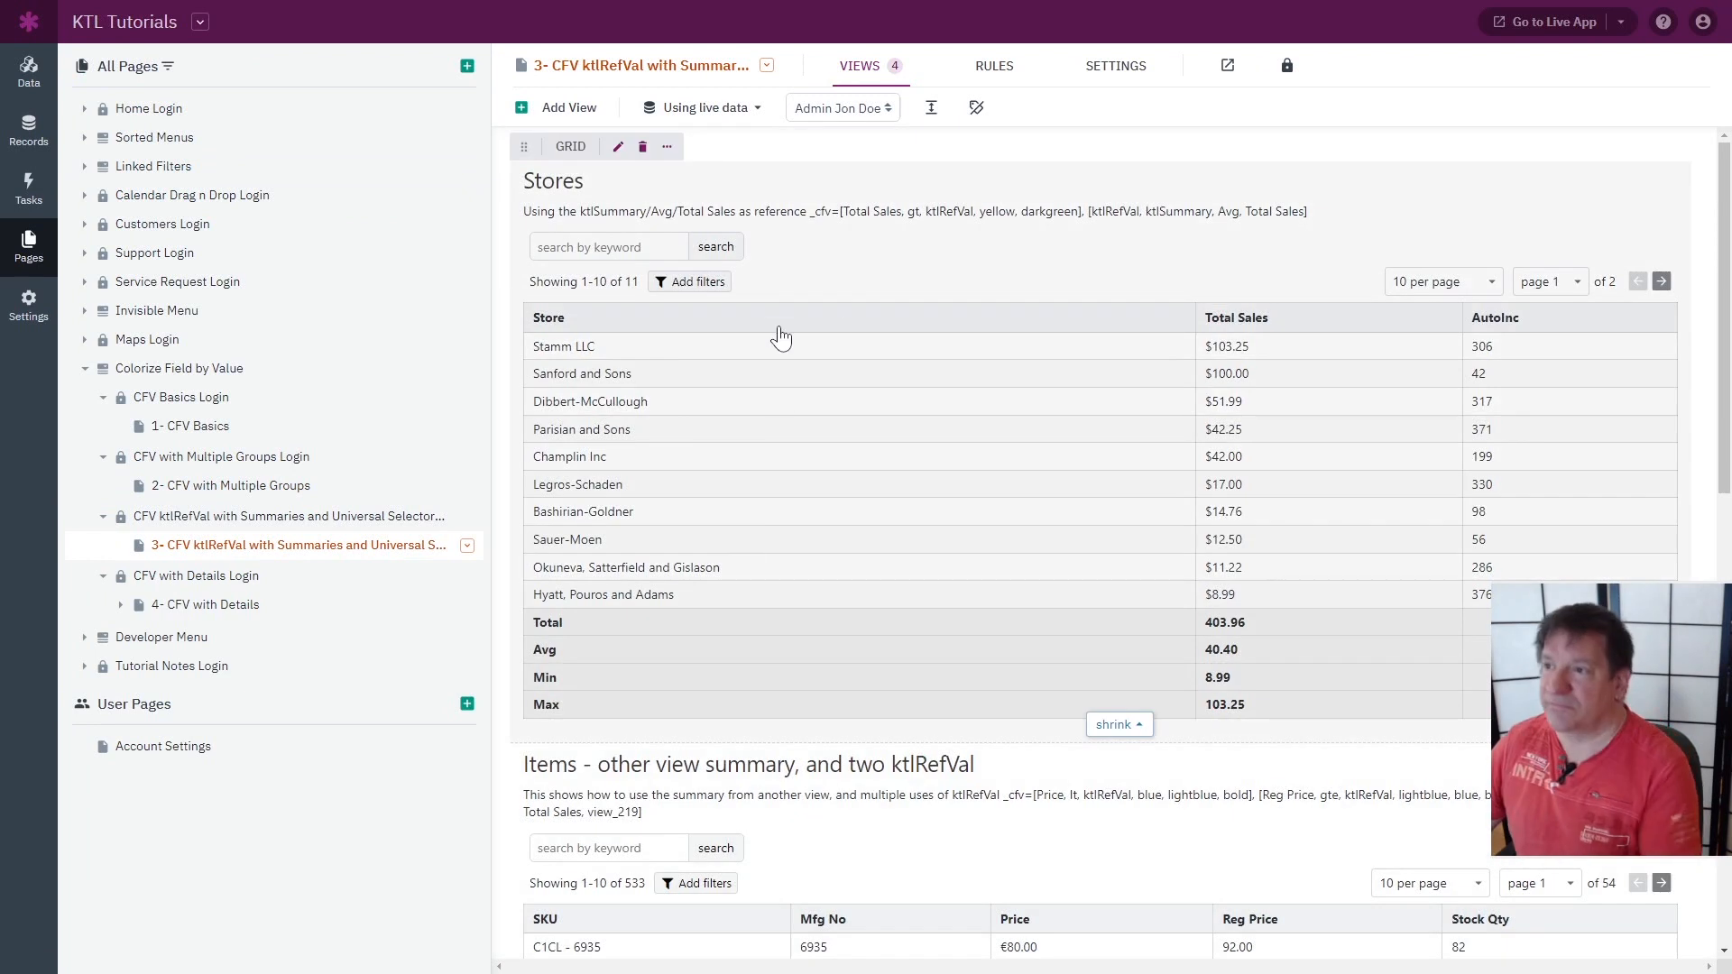
left_click(880, 221)
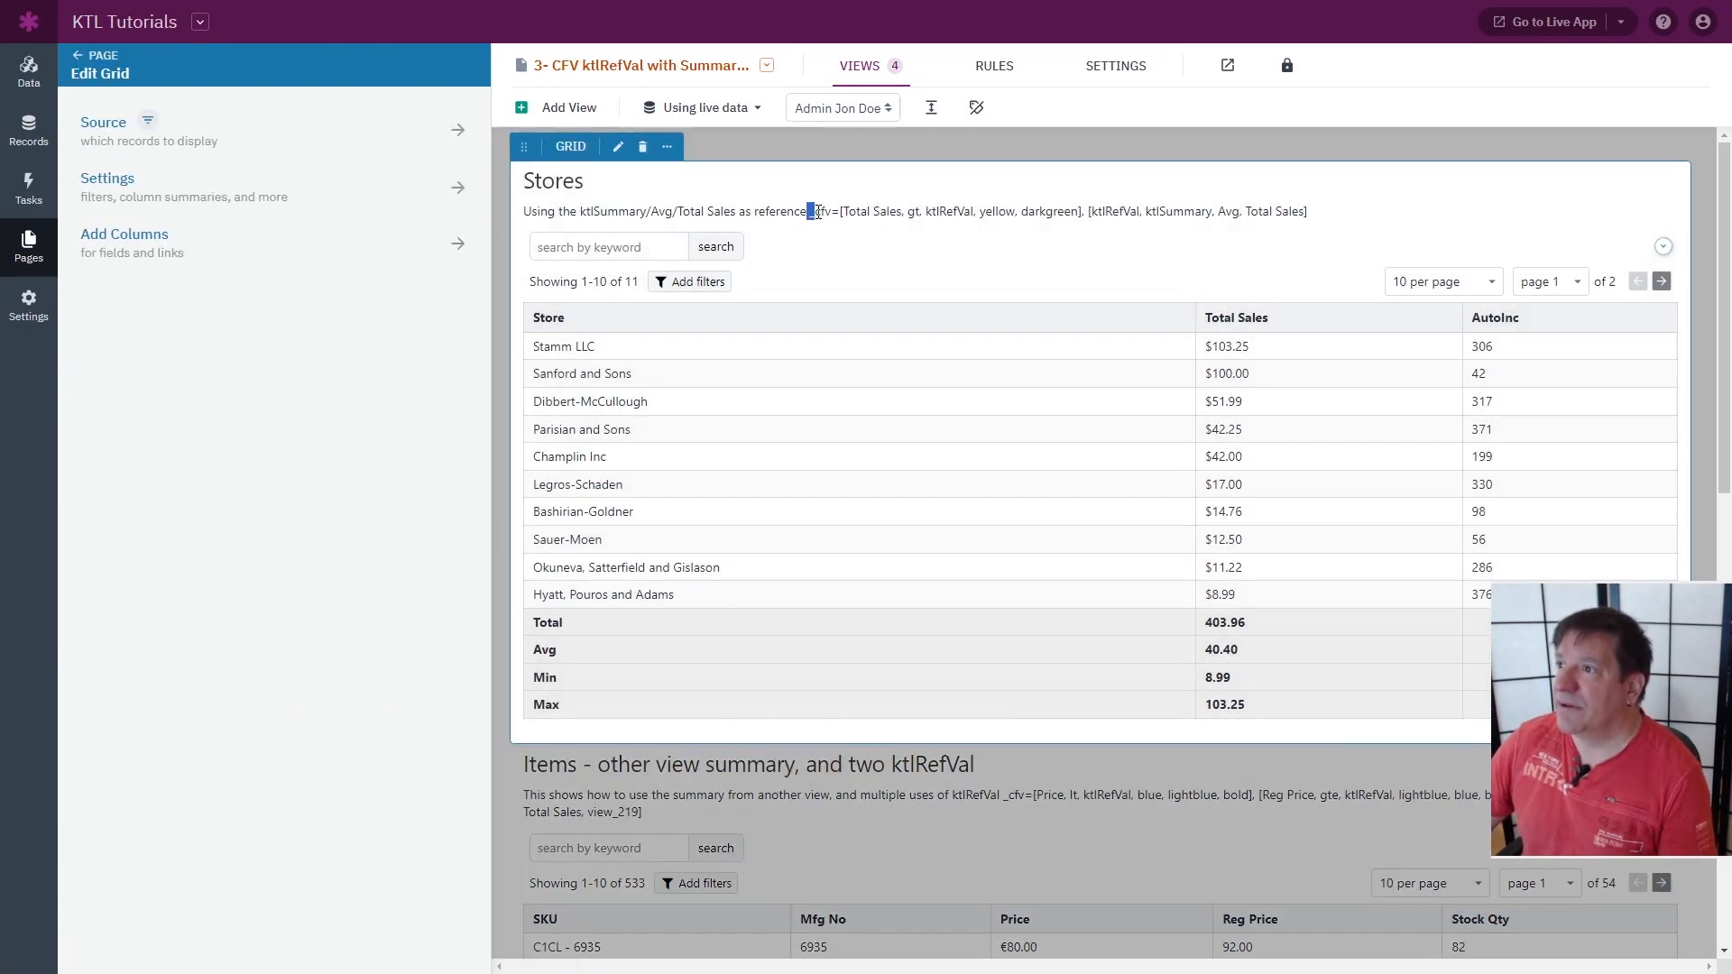
double_click(857, 211)
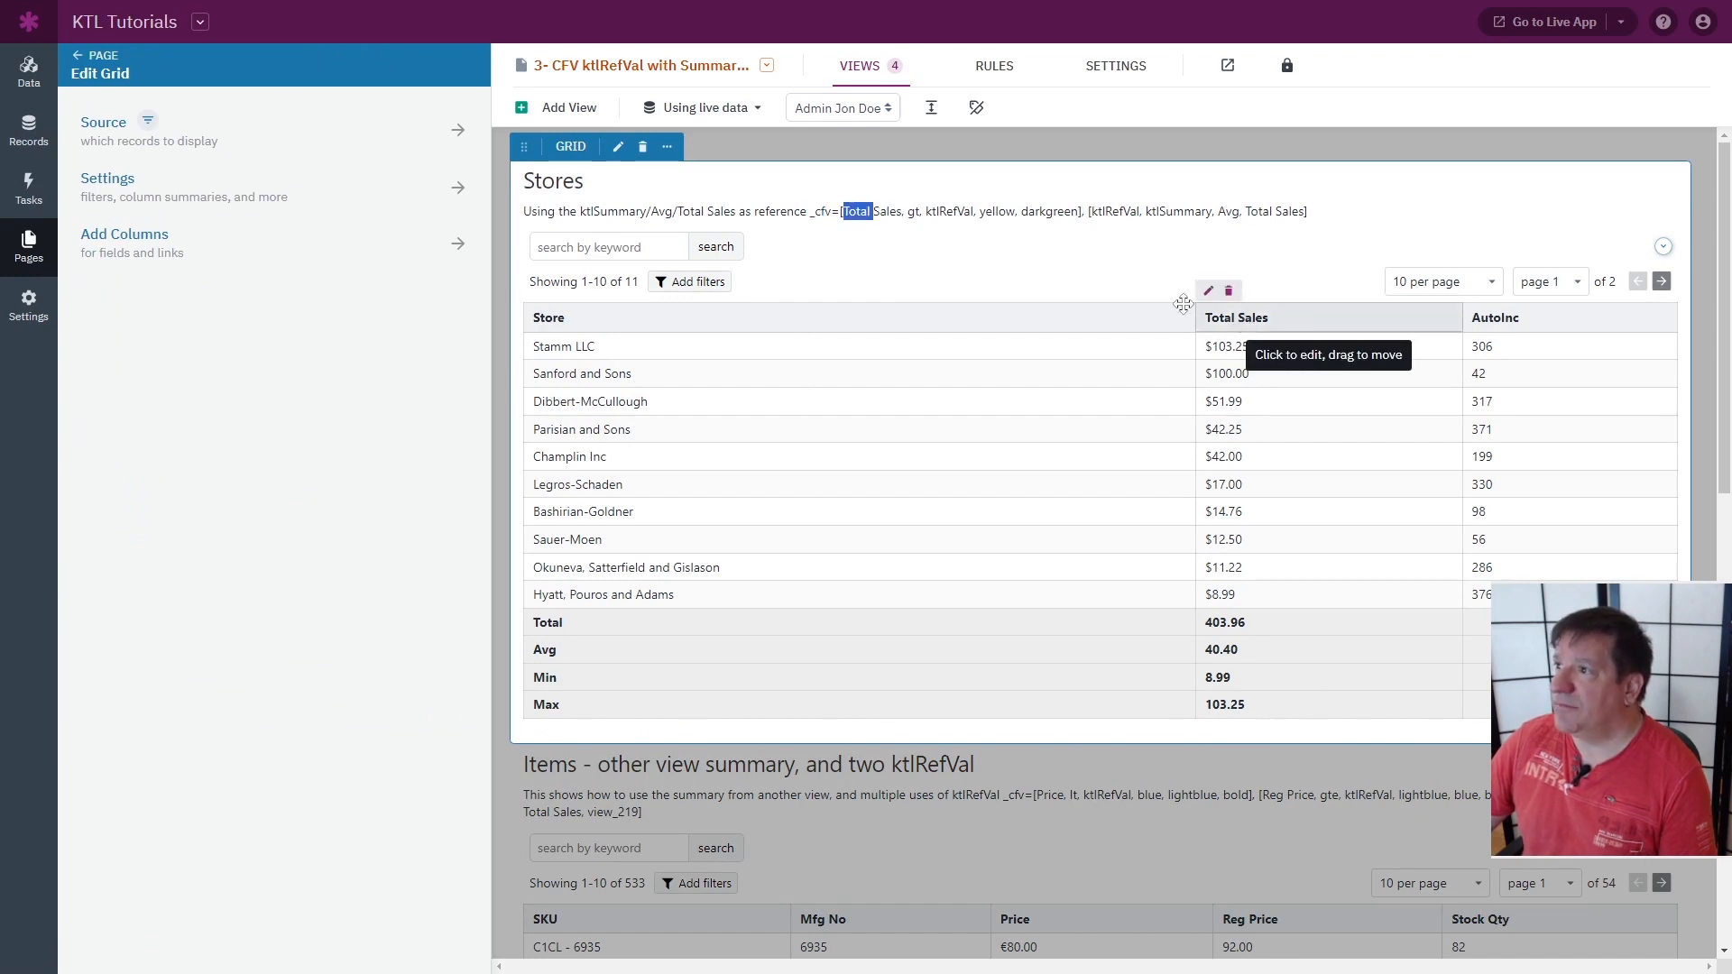
double_click(954, 213)
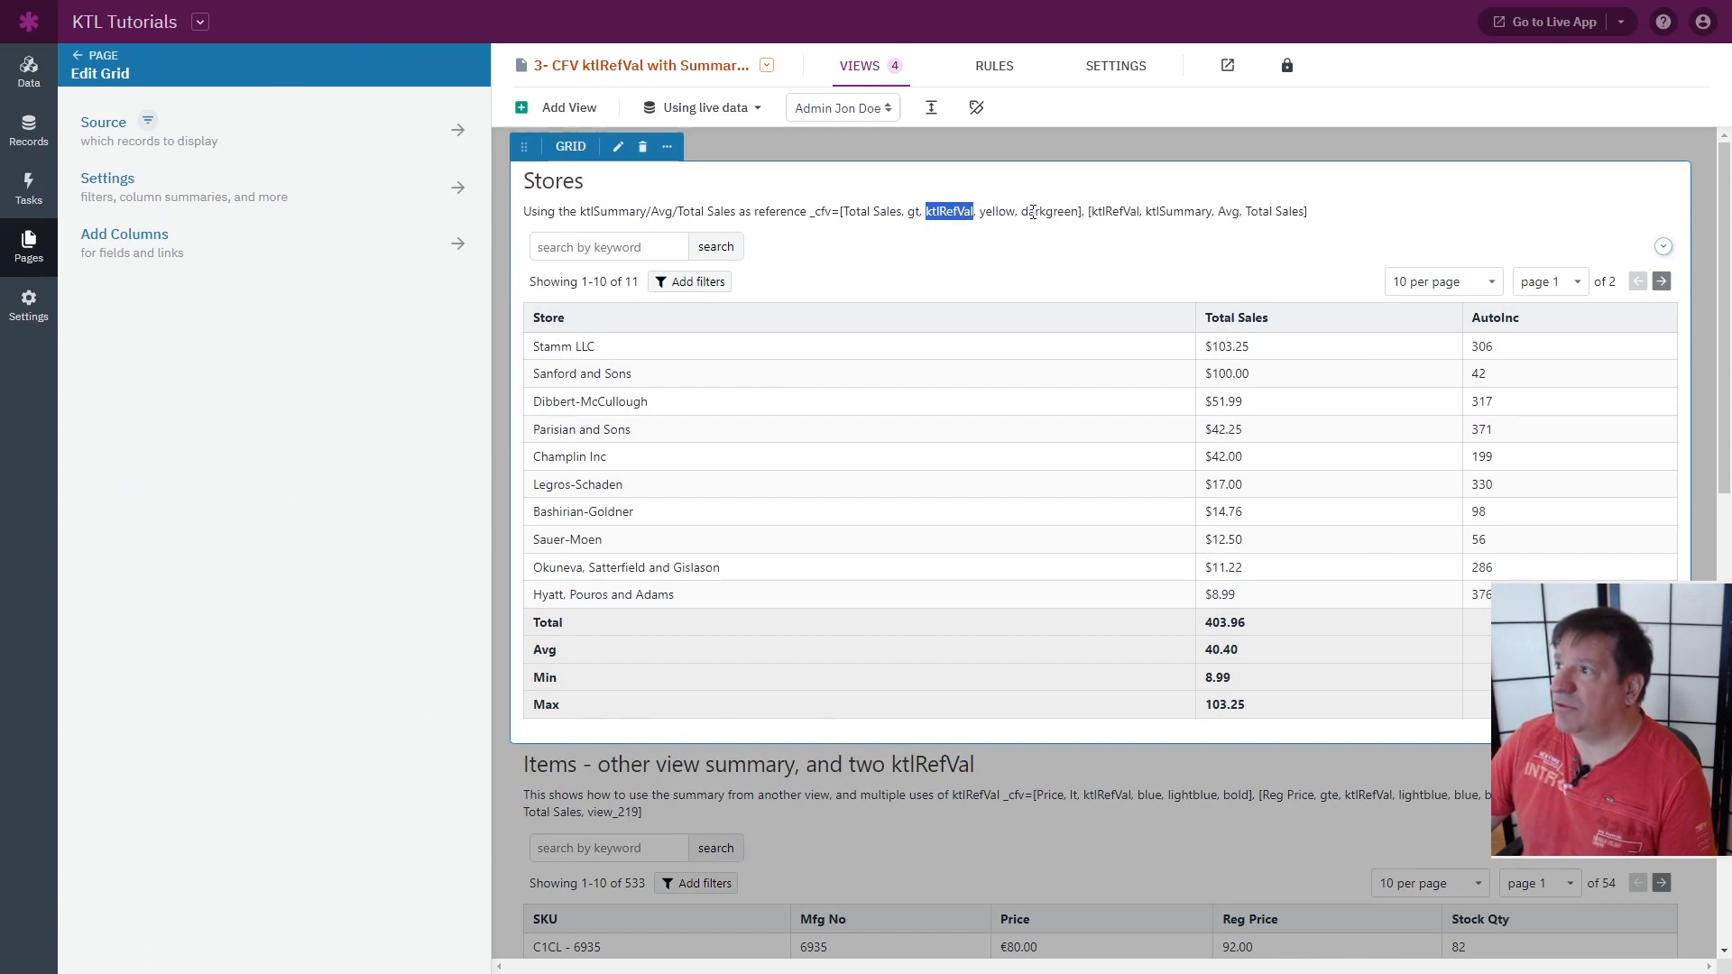
double_click(1117, 214)
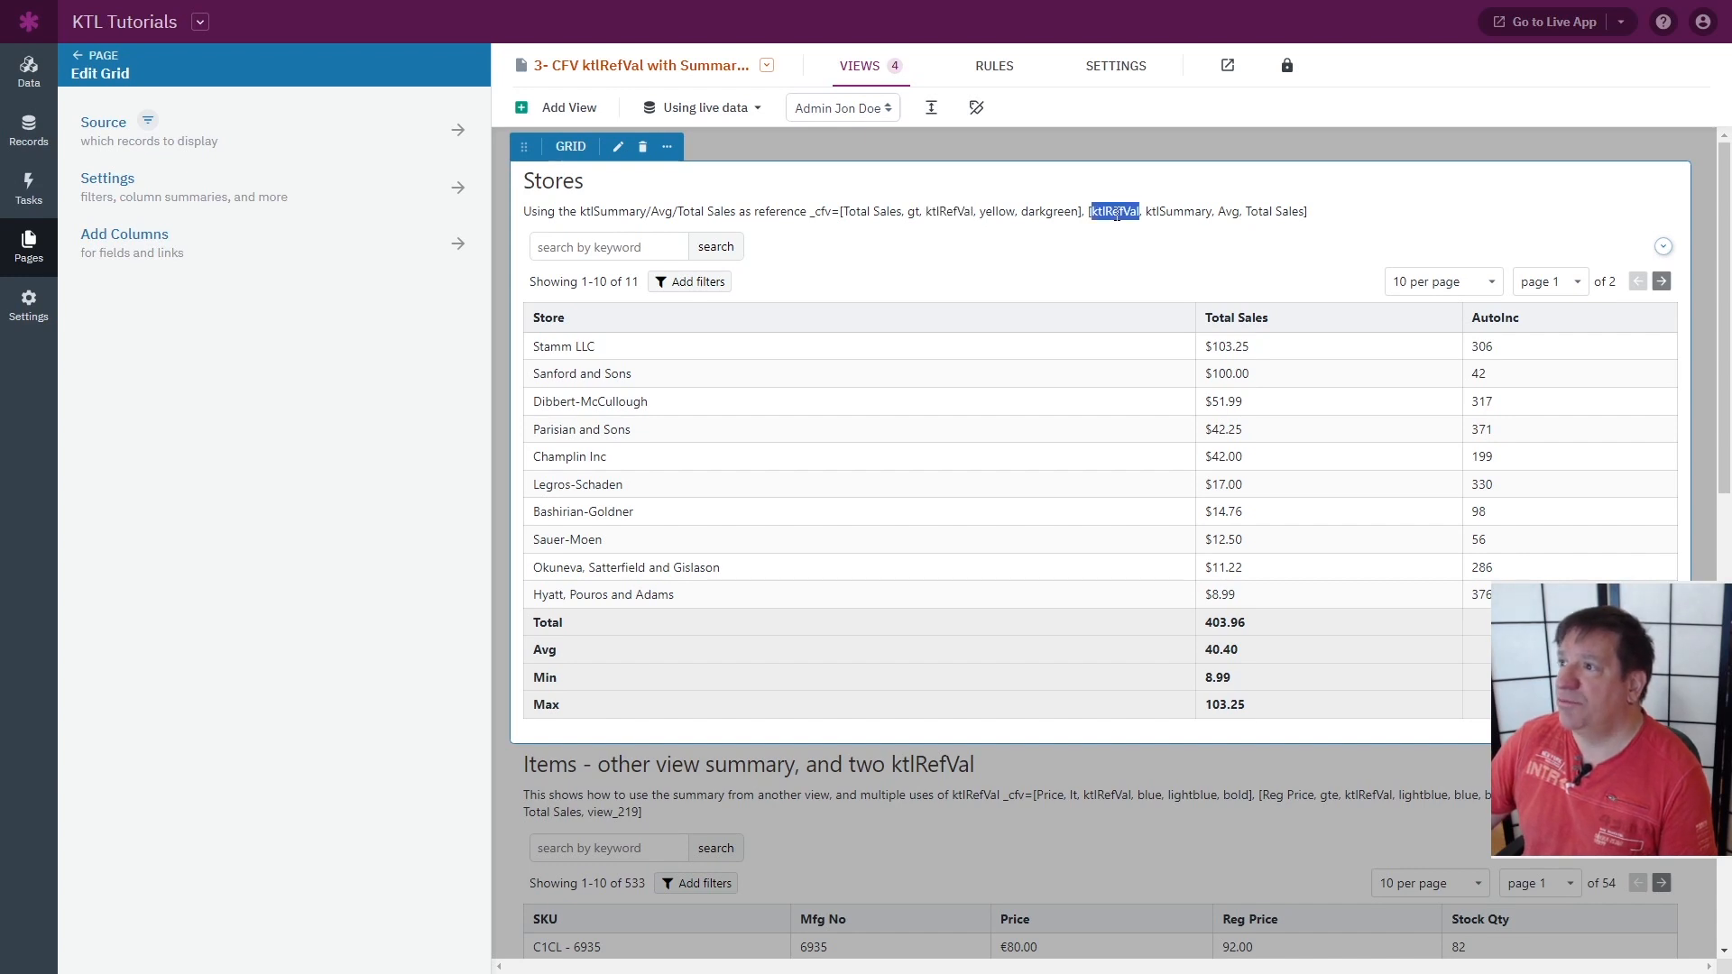
double_click(1176, 211)
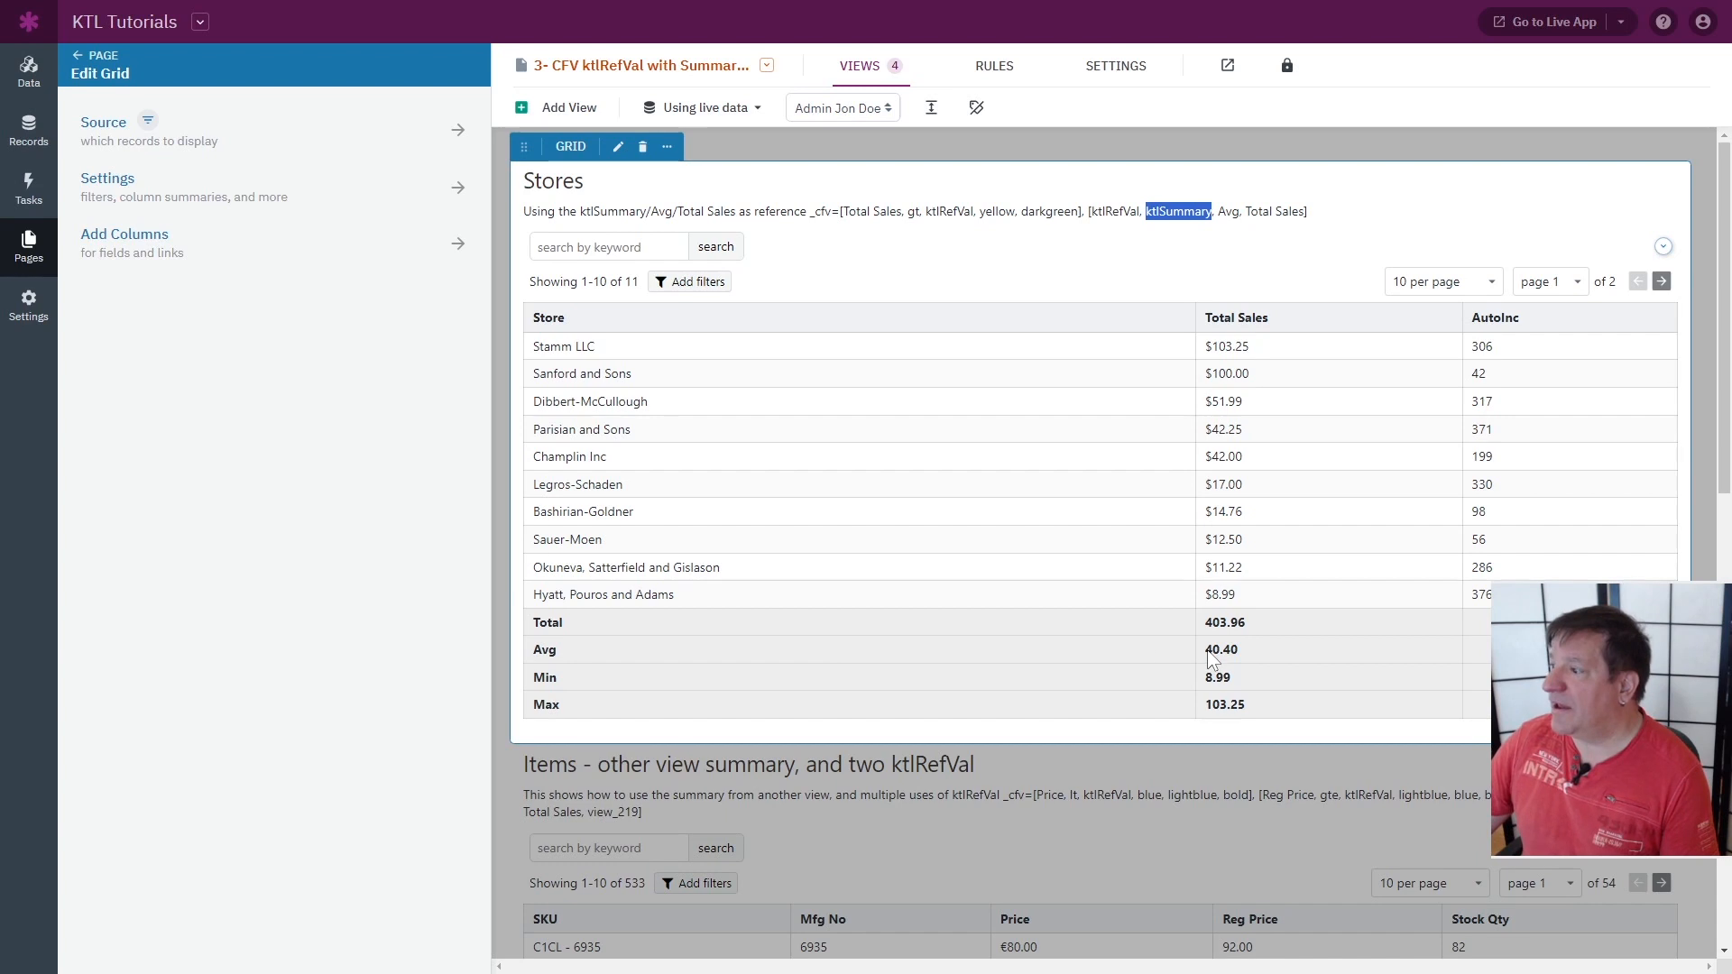
double_click(542, 656)
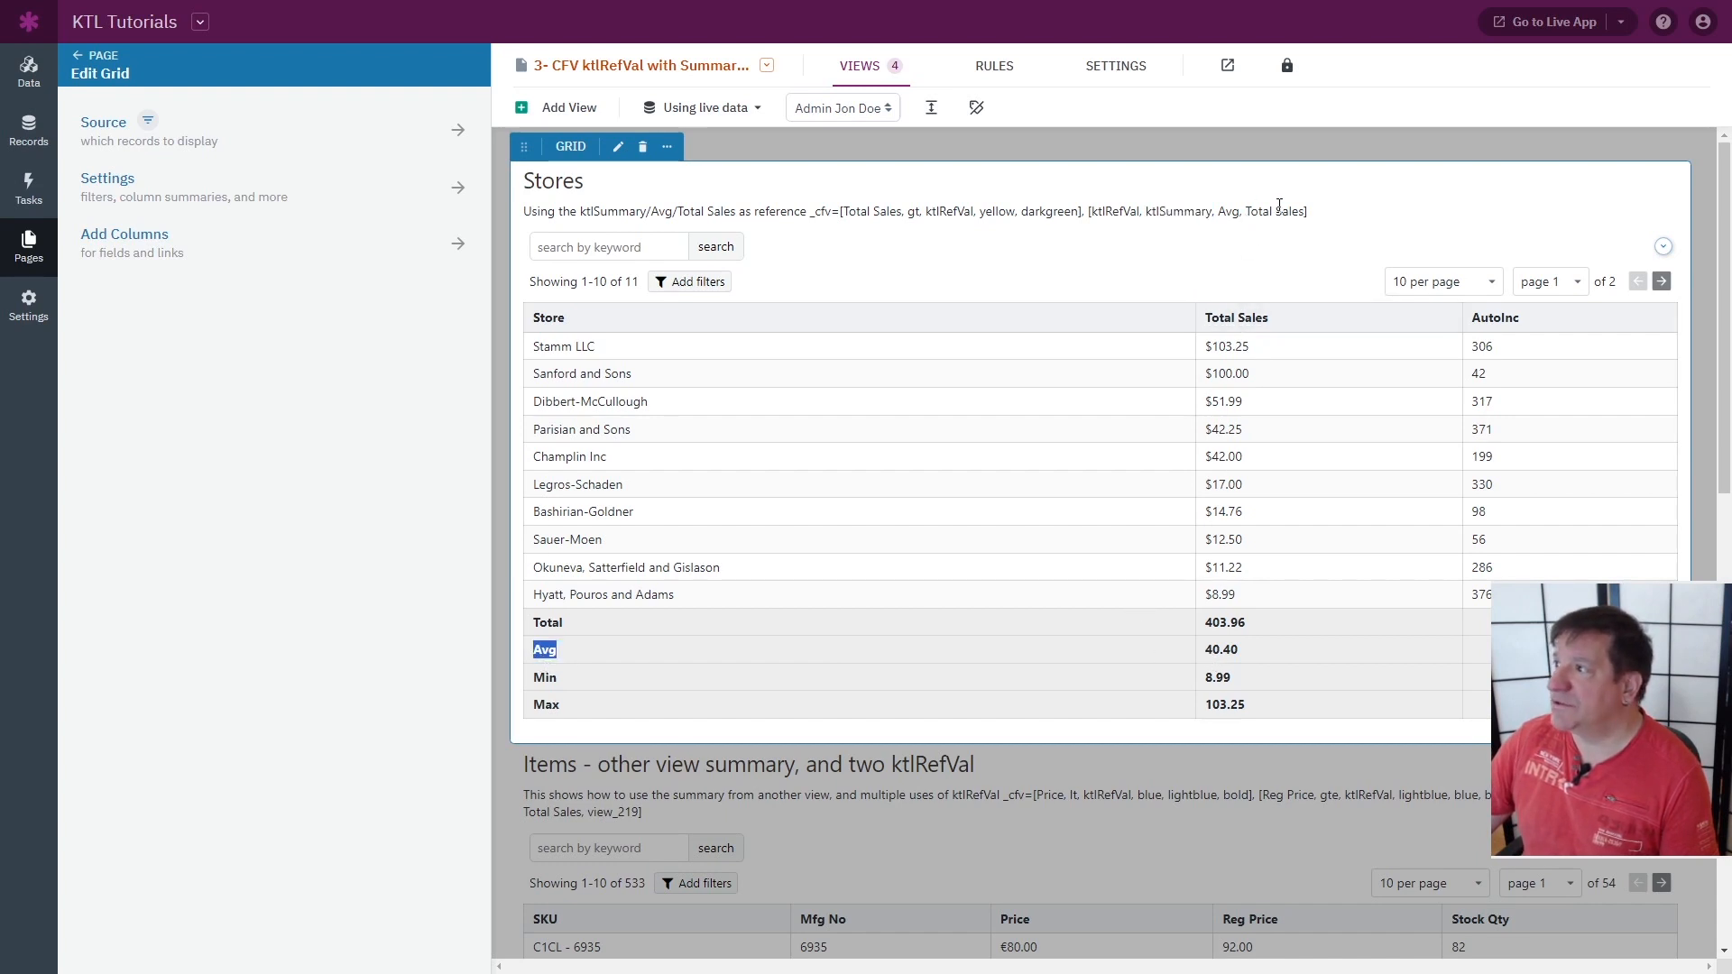
left_click_drag(1209, 651, 1237, 647)
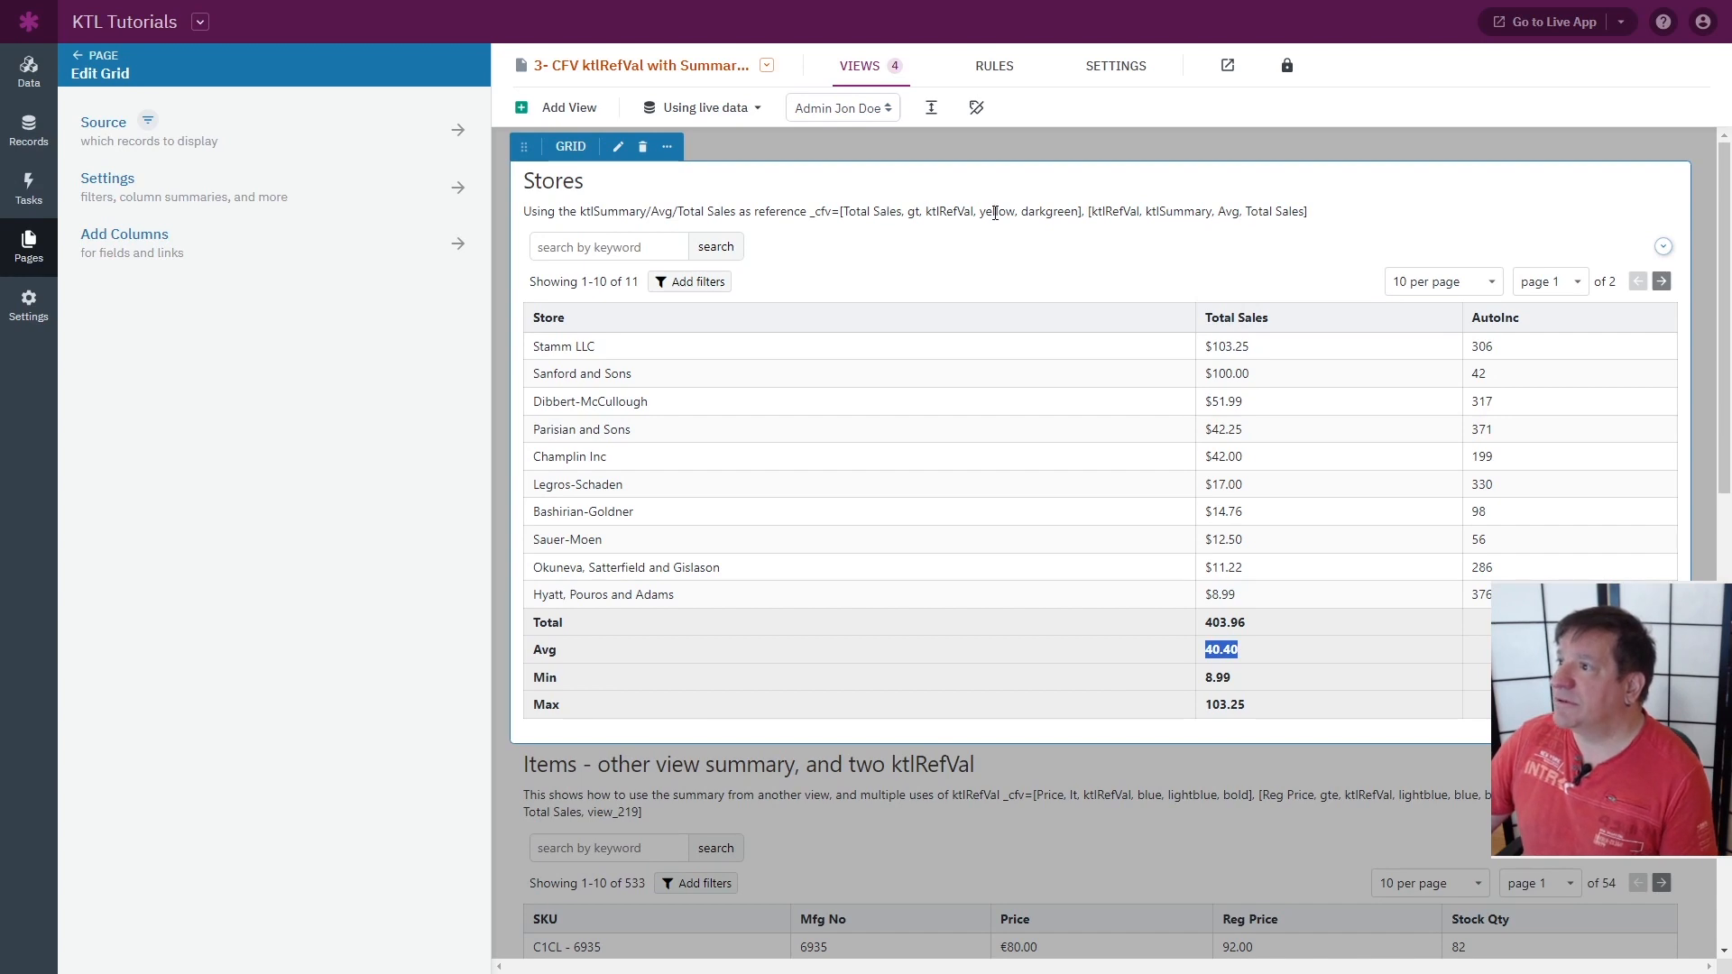
key("ctrl+Tab")
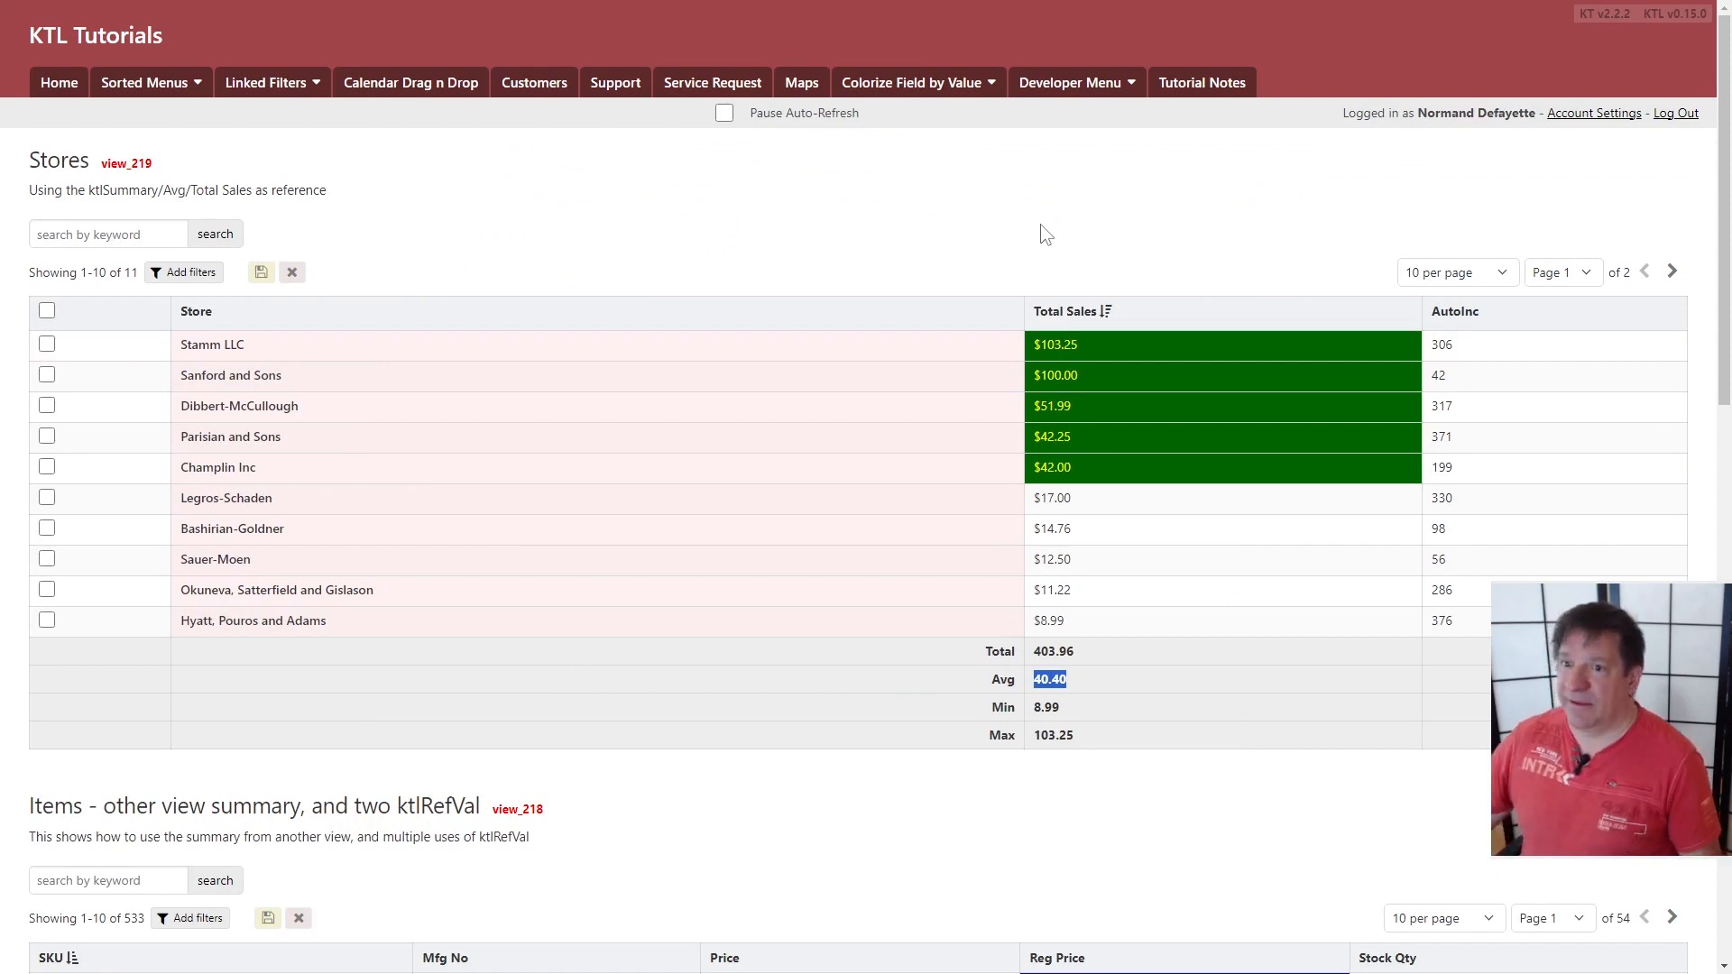
Back in the builder, examine the ktlRefVal uses and view_219 reference in the Items - other view summary description, then locate view_219 in the live app
key("ctrl+Tab")
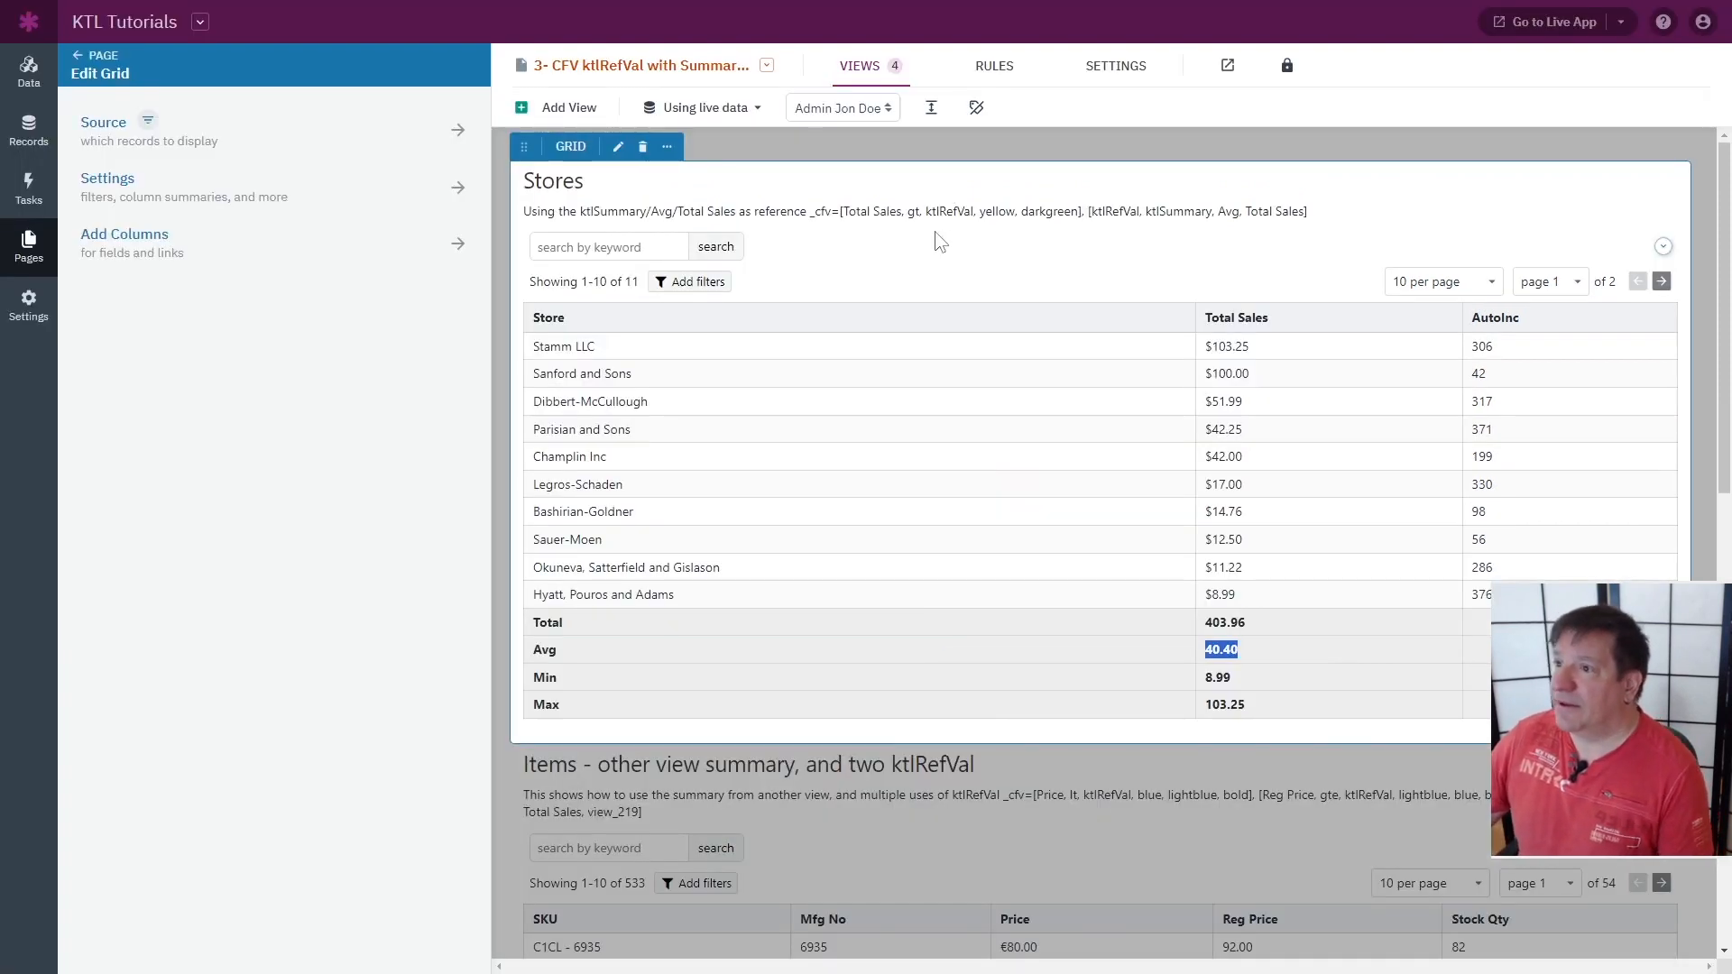
scroll(935, 231, "down", 4)
left_click(895, 418)
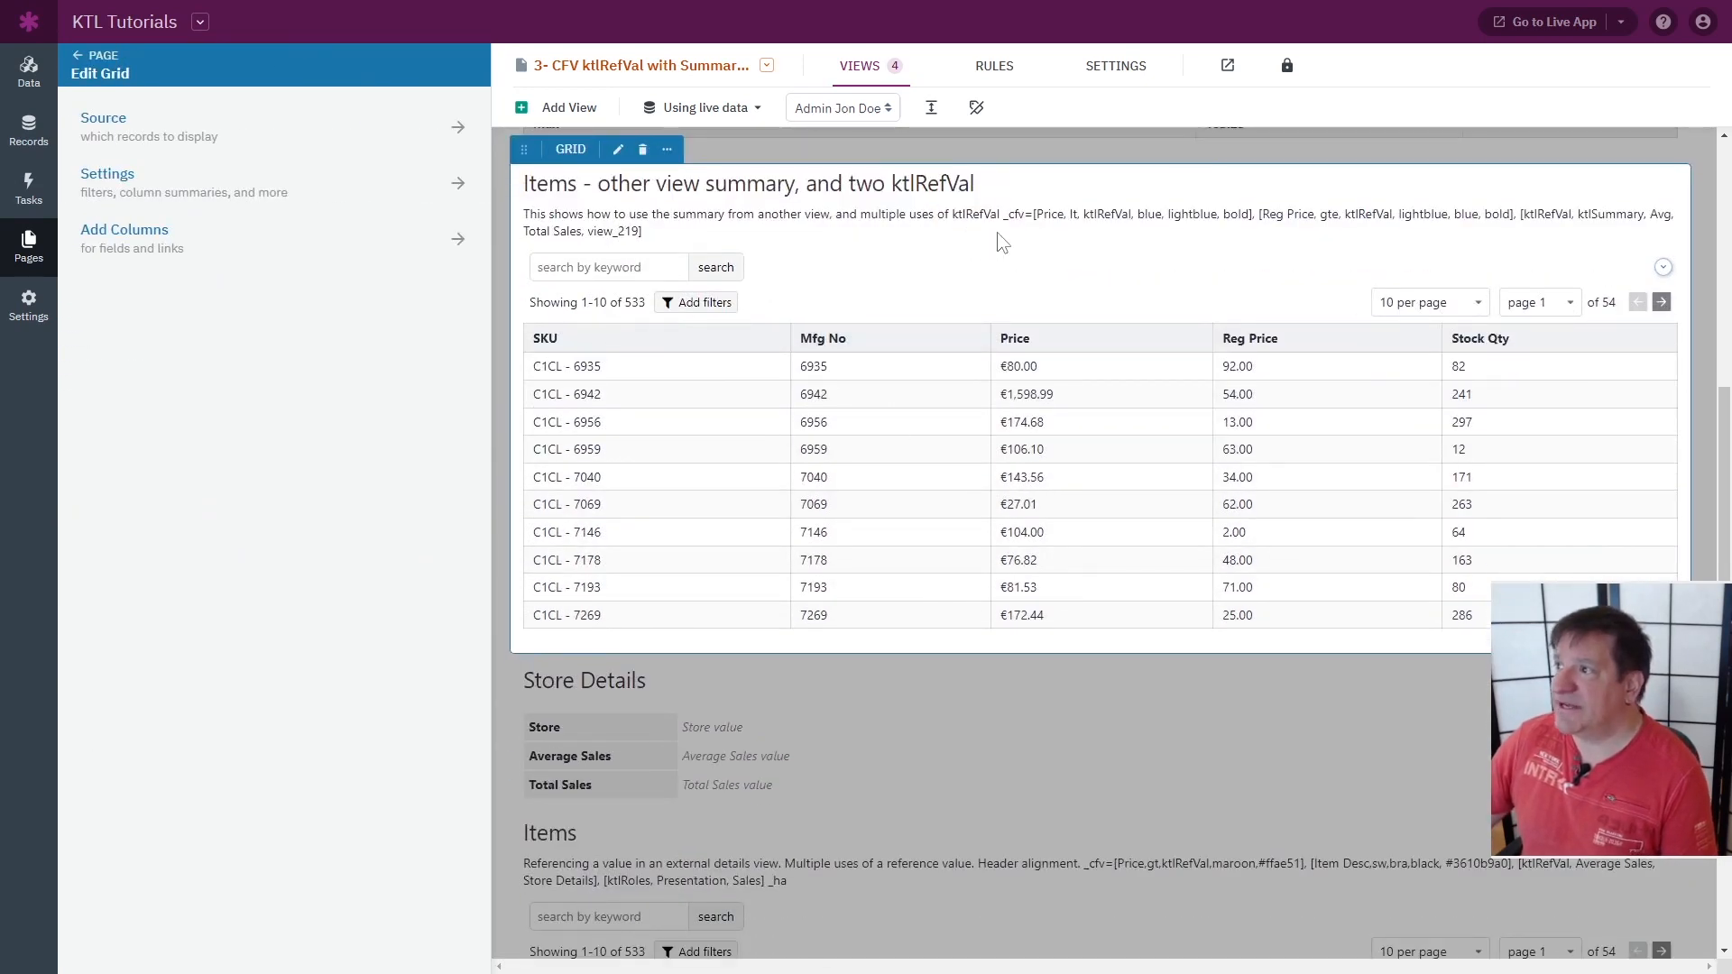
double_click(1104, 213)
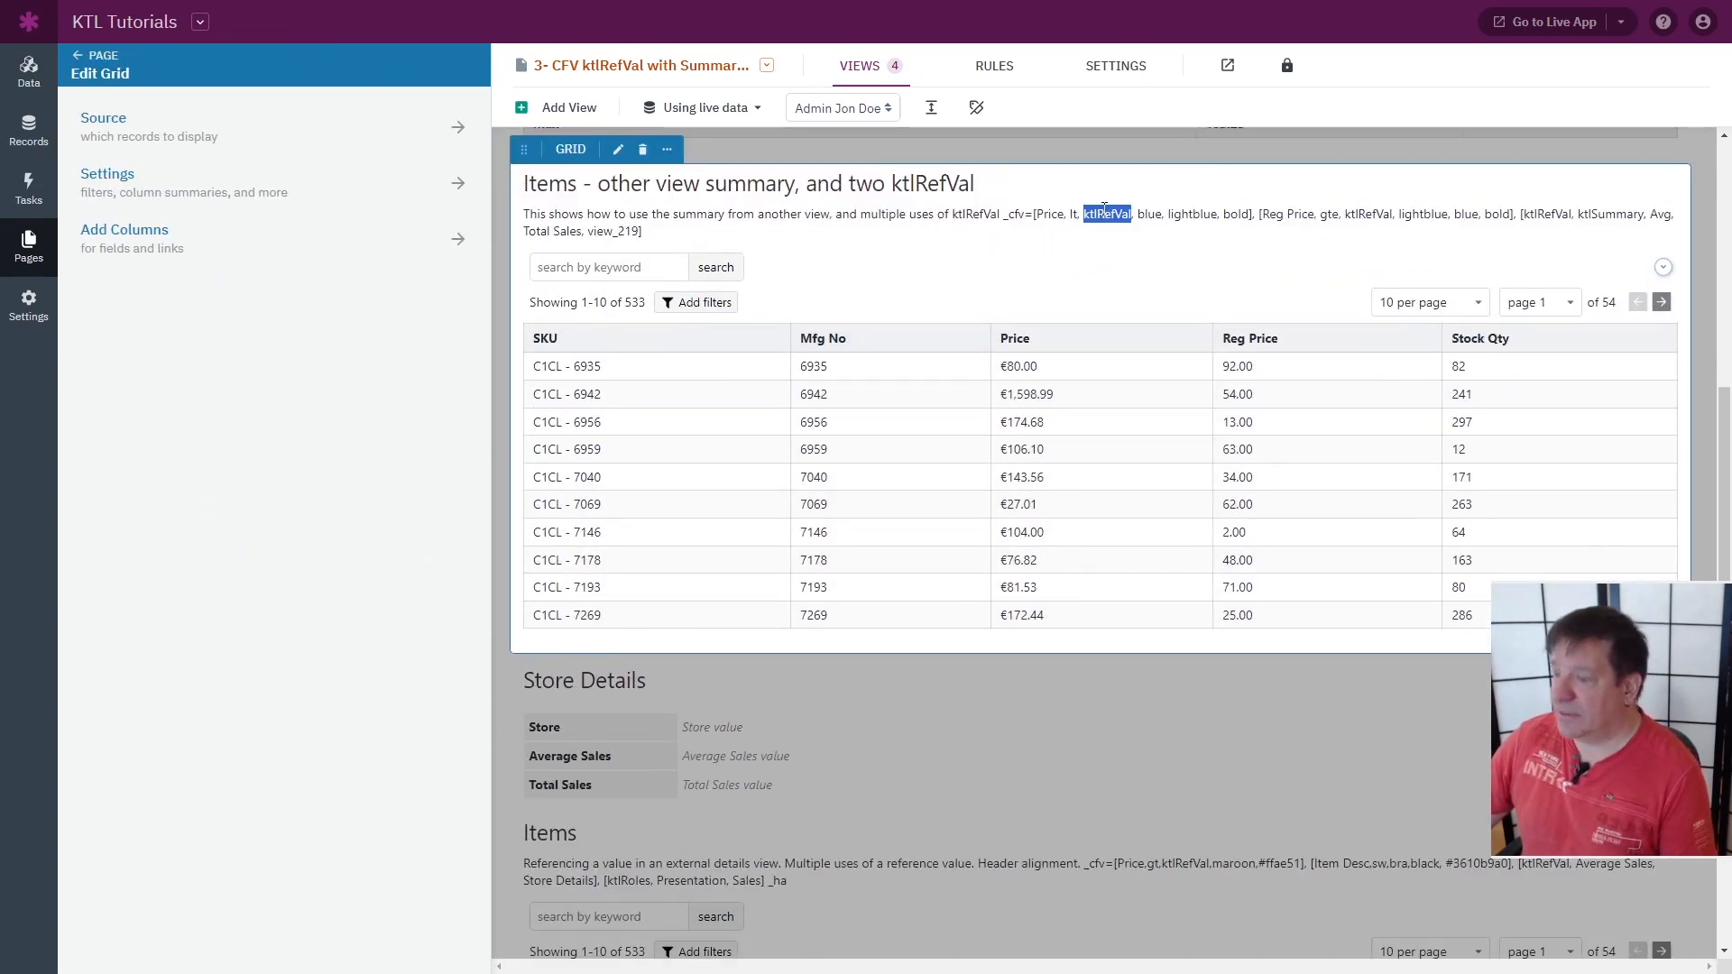
key("ctrl+f")
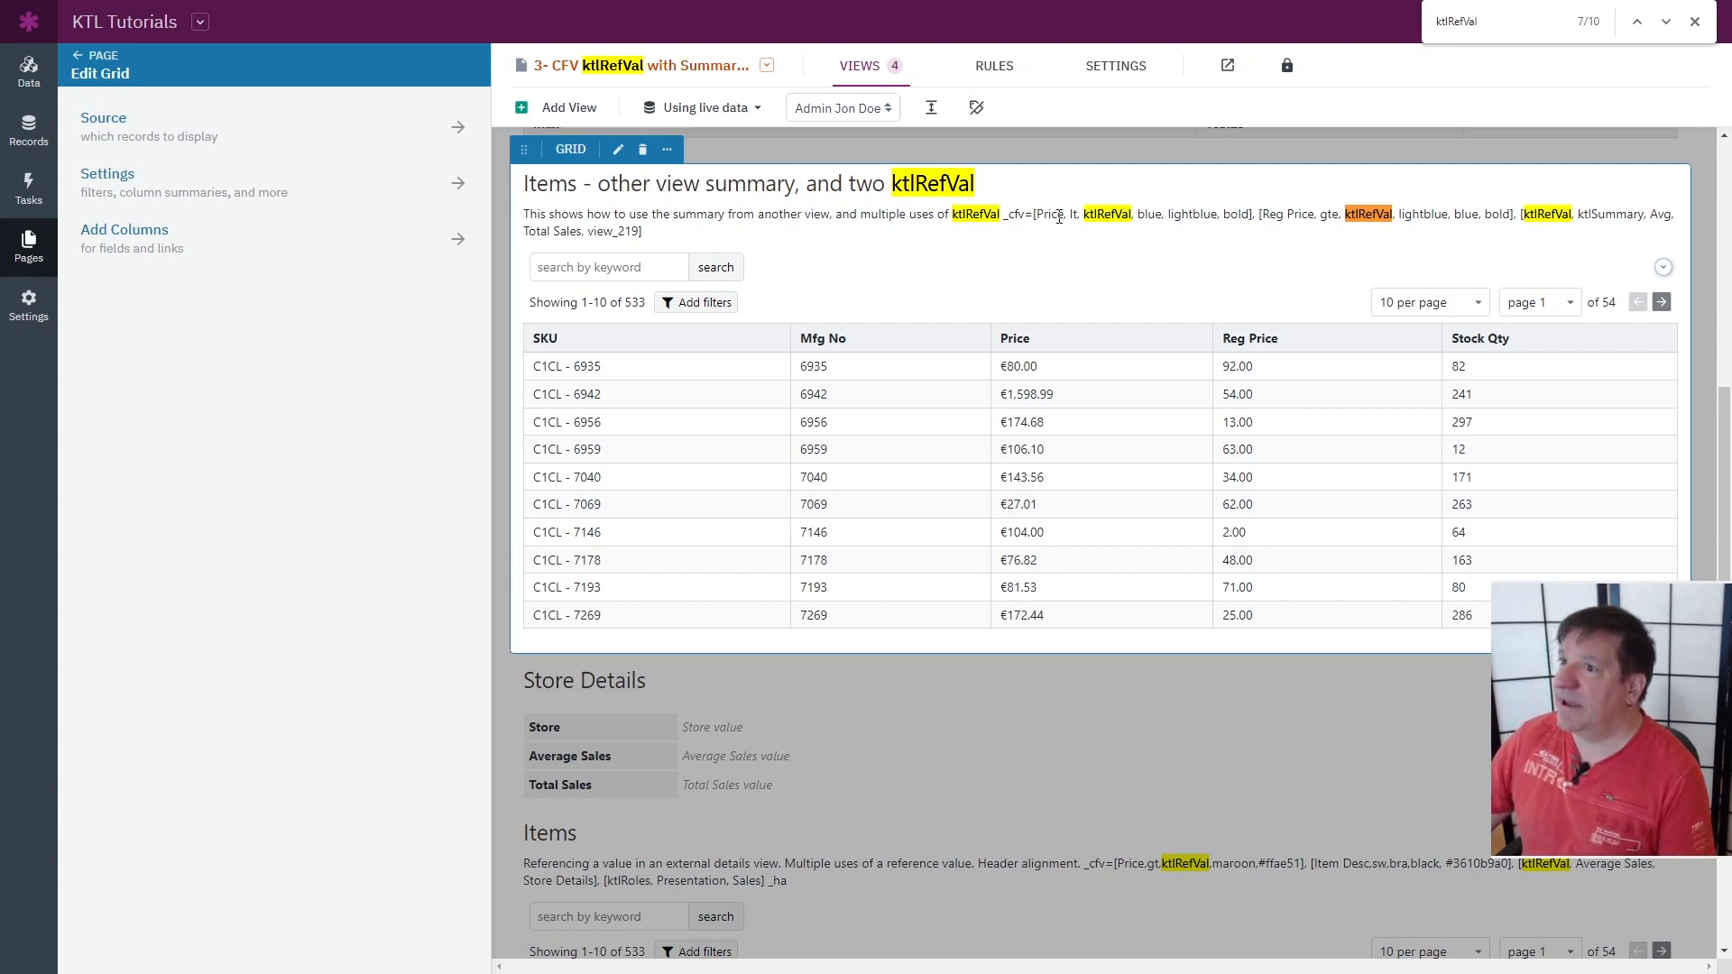
double_click(609, 238)
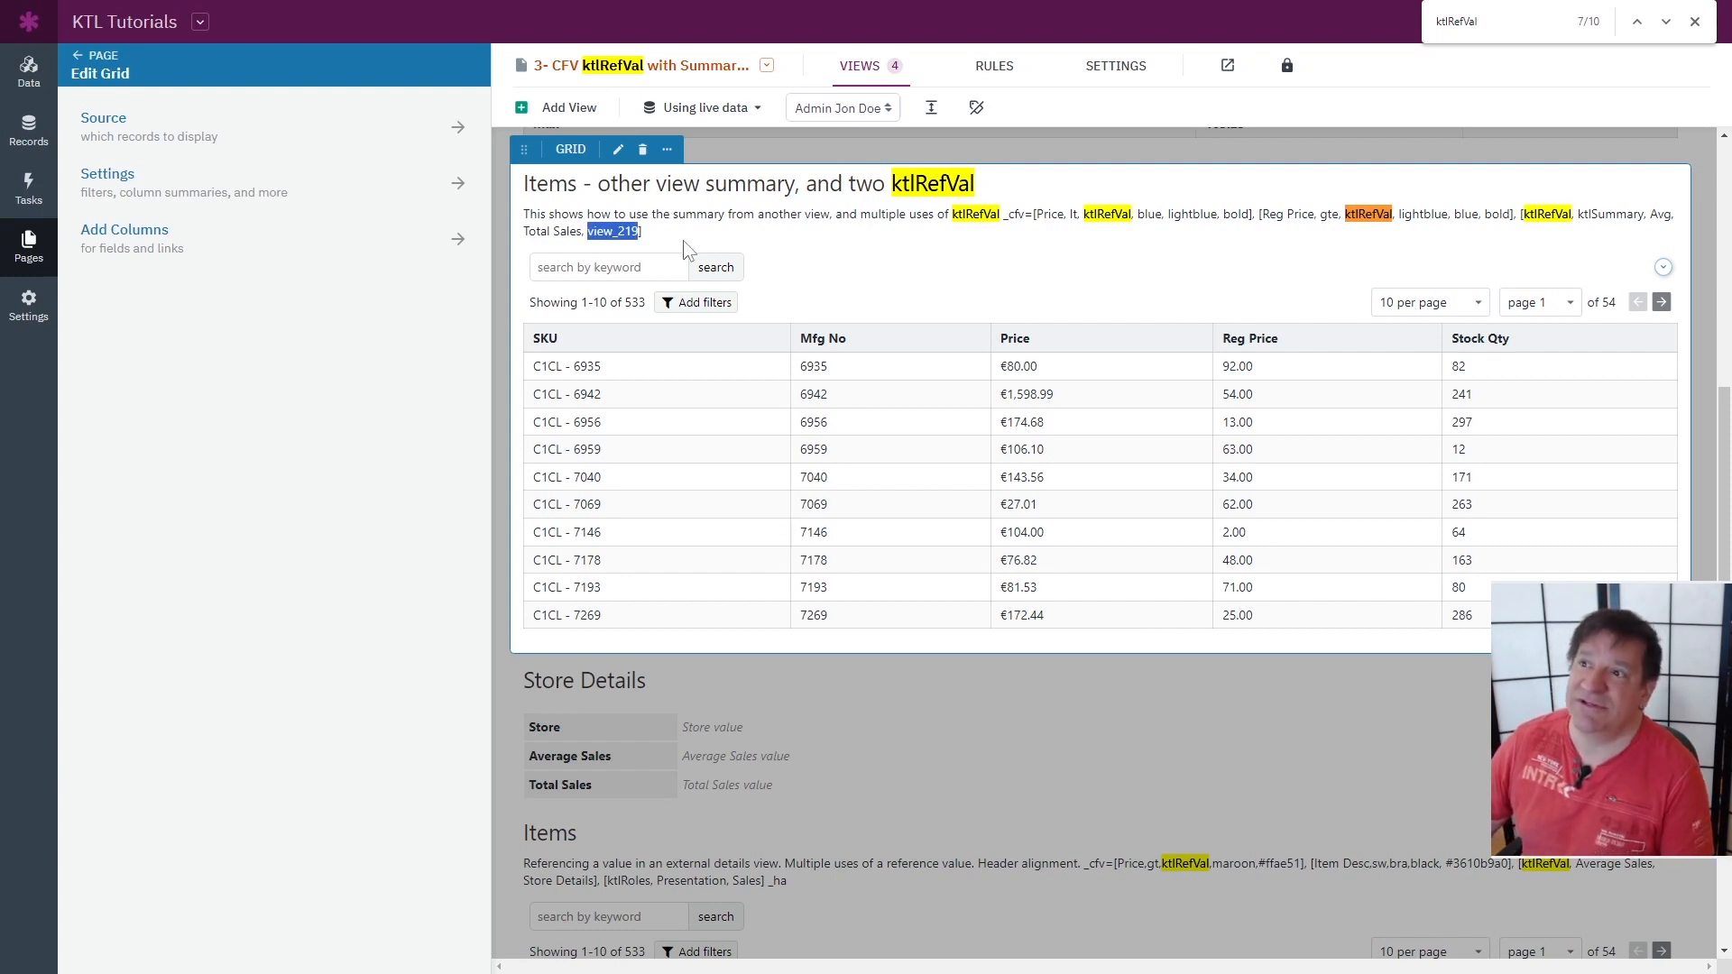
scroll(684, 240, "up", 5)
key("ctrl+Tab")
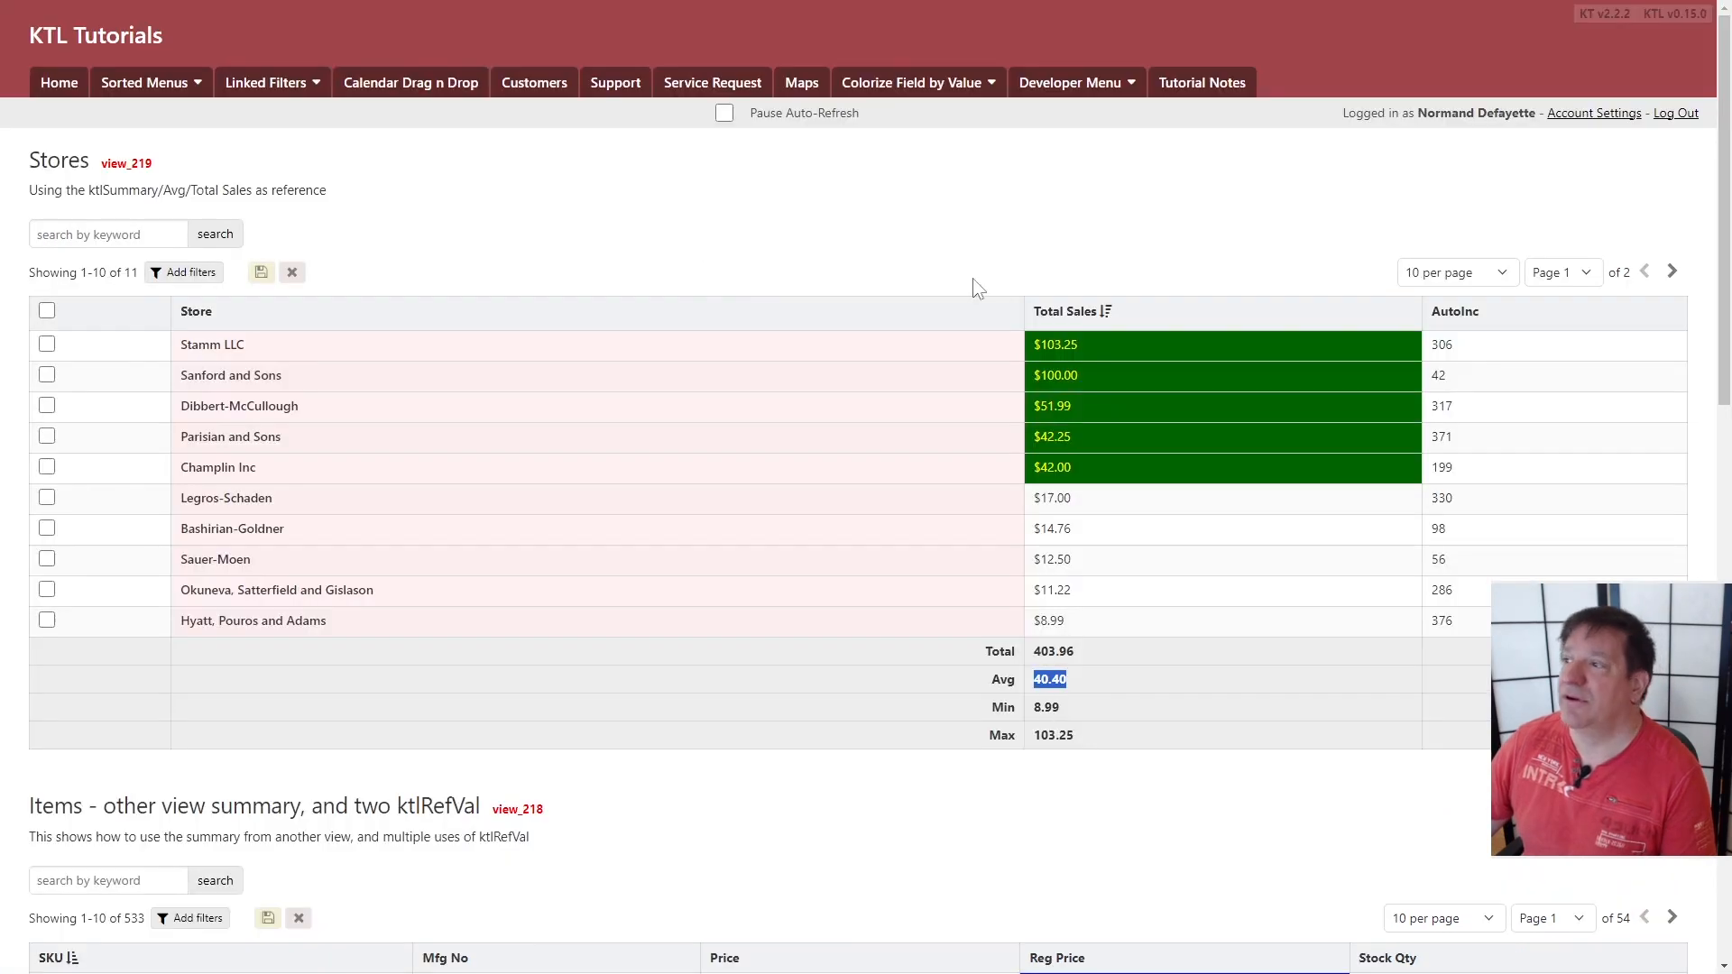
Show 25 records per page in the live Items - other view summary grid and check the Price and Reg Price colors
scroll(1044, 577, "down", 6)
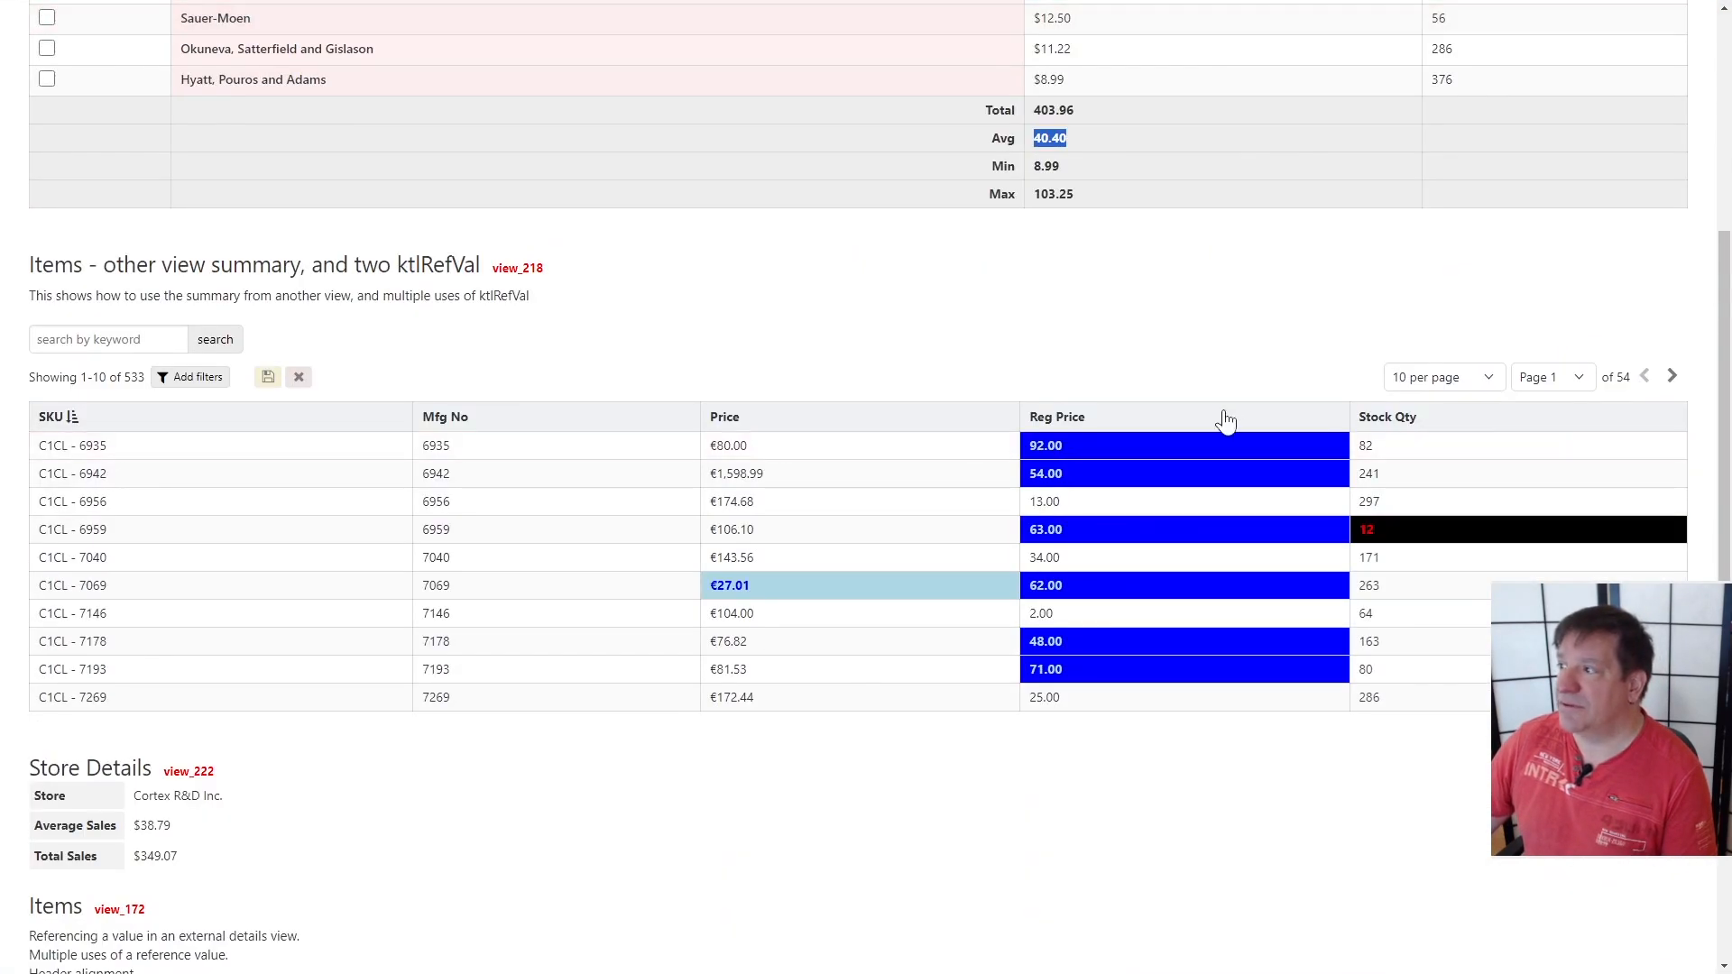
left_click(1416, 381)
left_click(1424, 420)
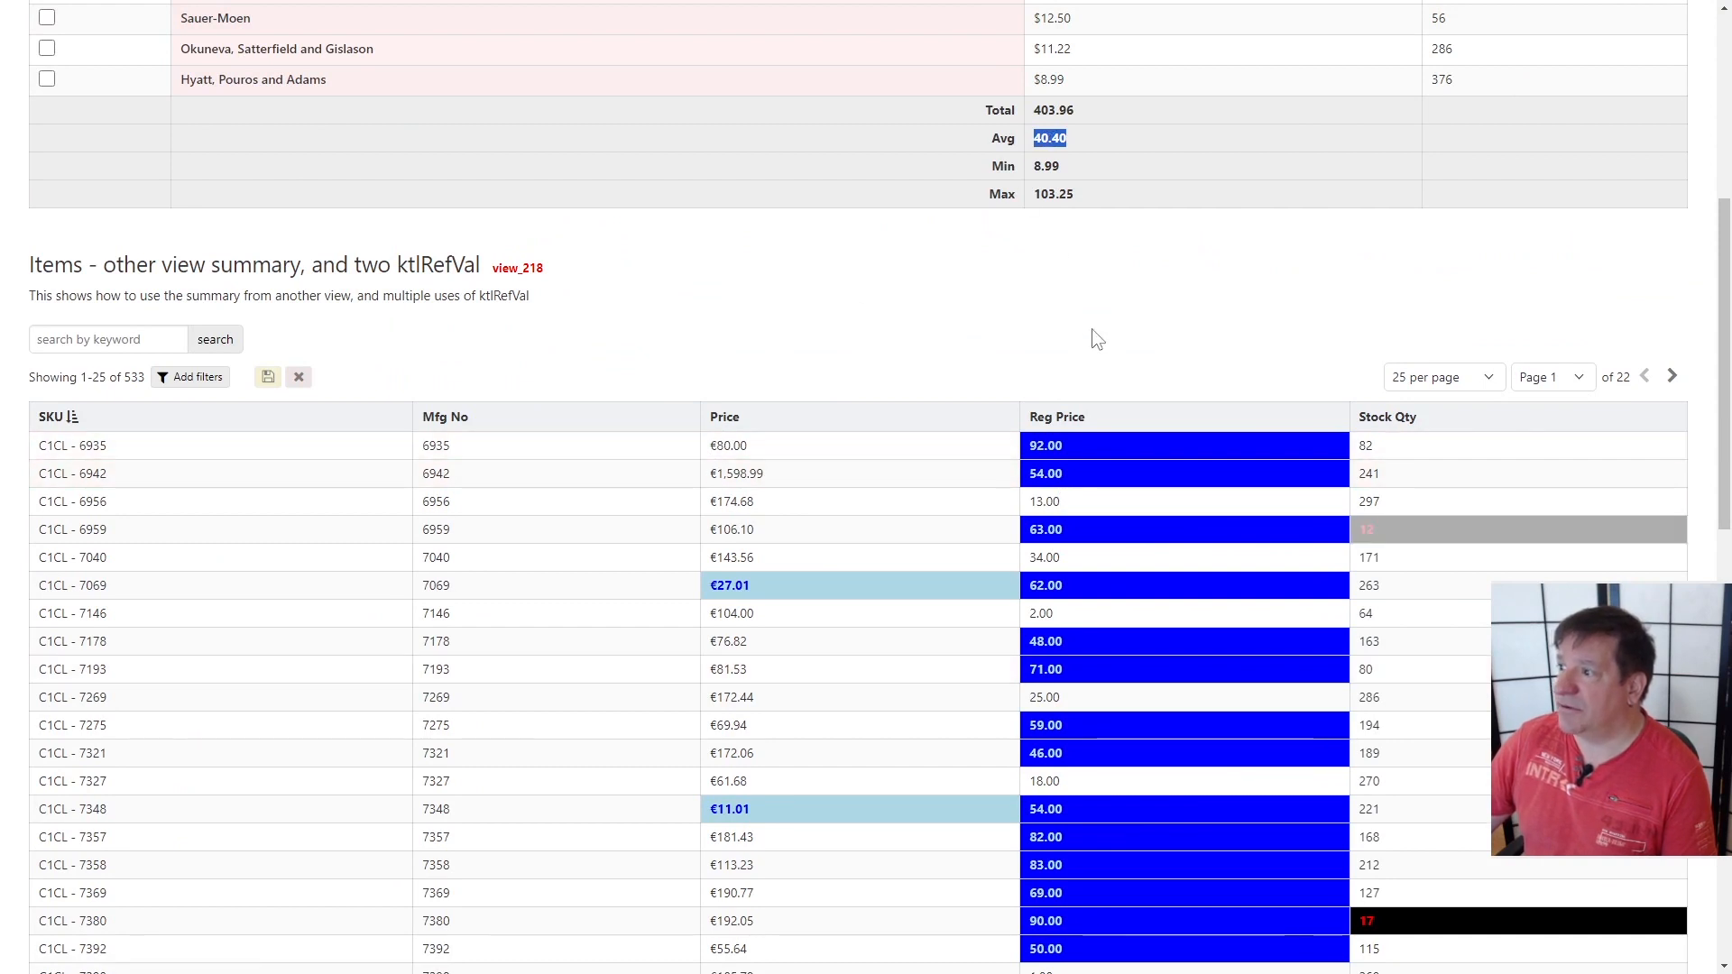
scroll(1091, 330, "down", 3)
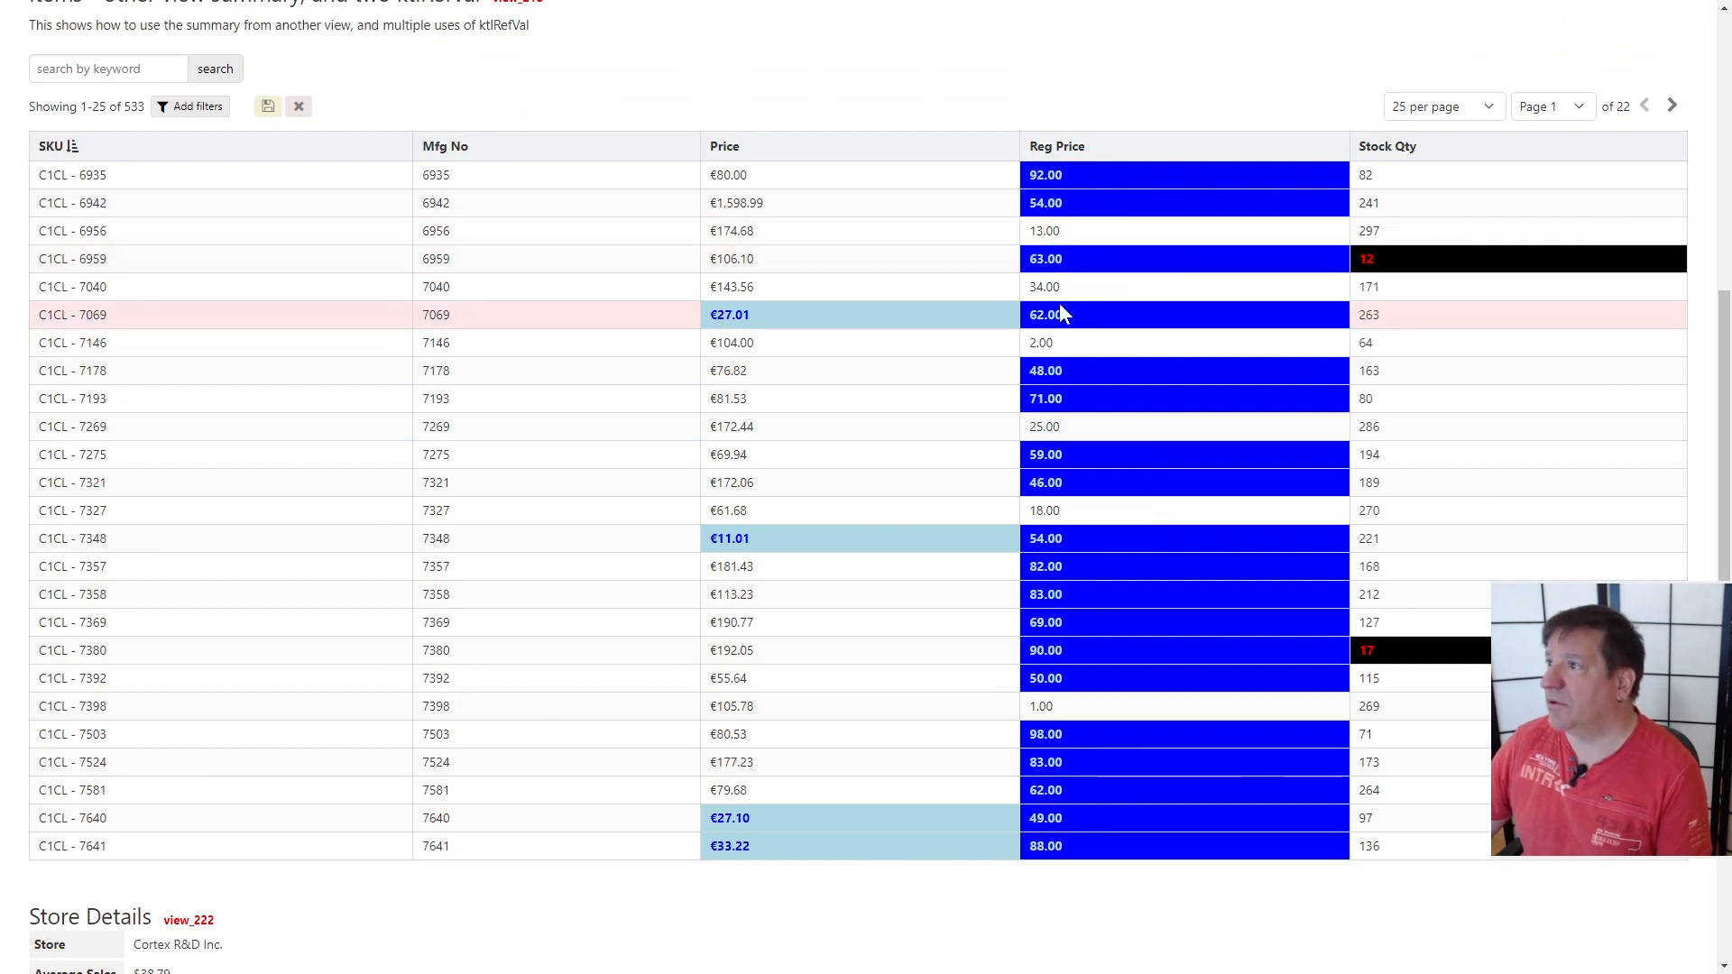
Return to the builder and review the ktlRefVal descriptions of page 3's views, from Stores down to Store Details and Items
key("ctrl+Tab")
scroll(1167, 419, "up", 8)
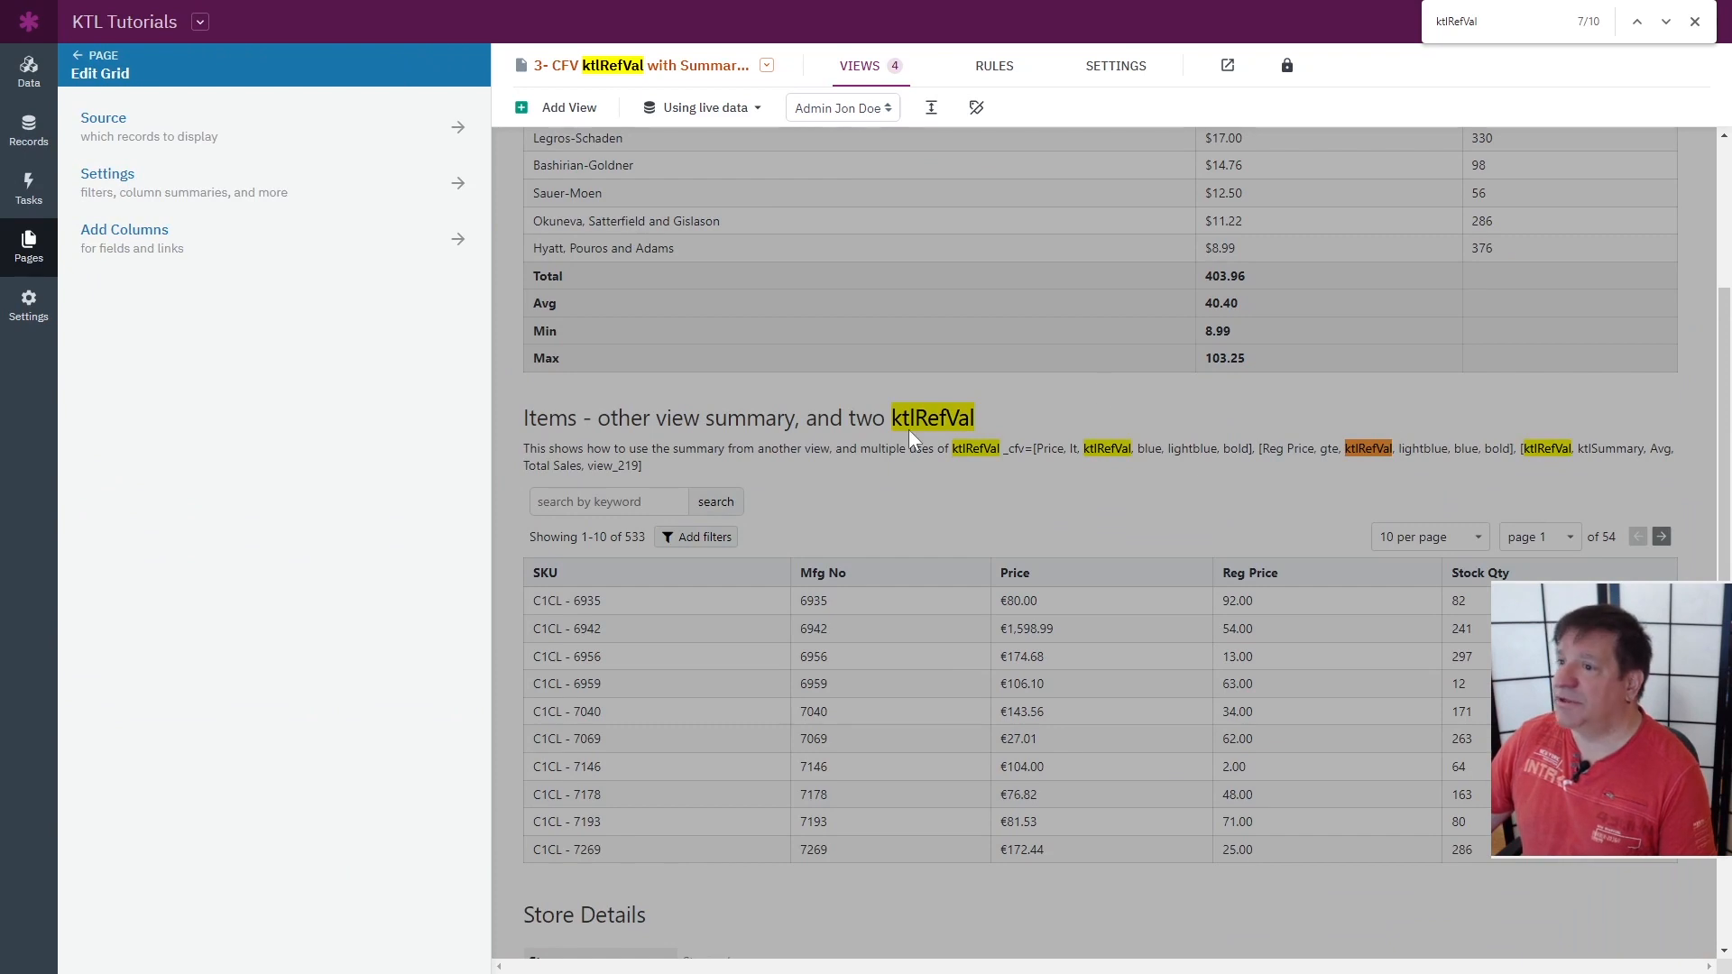
scroll(603, 469, "up", 4)
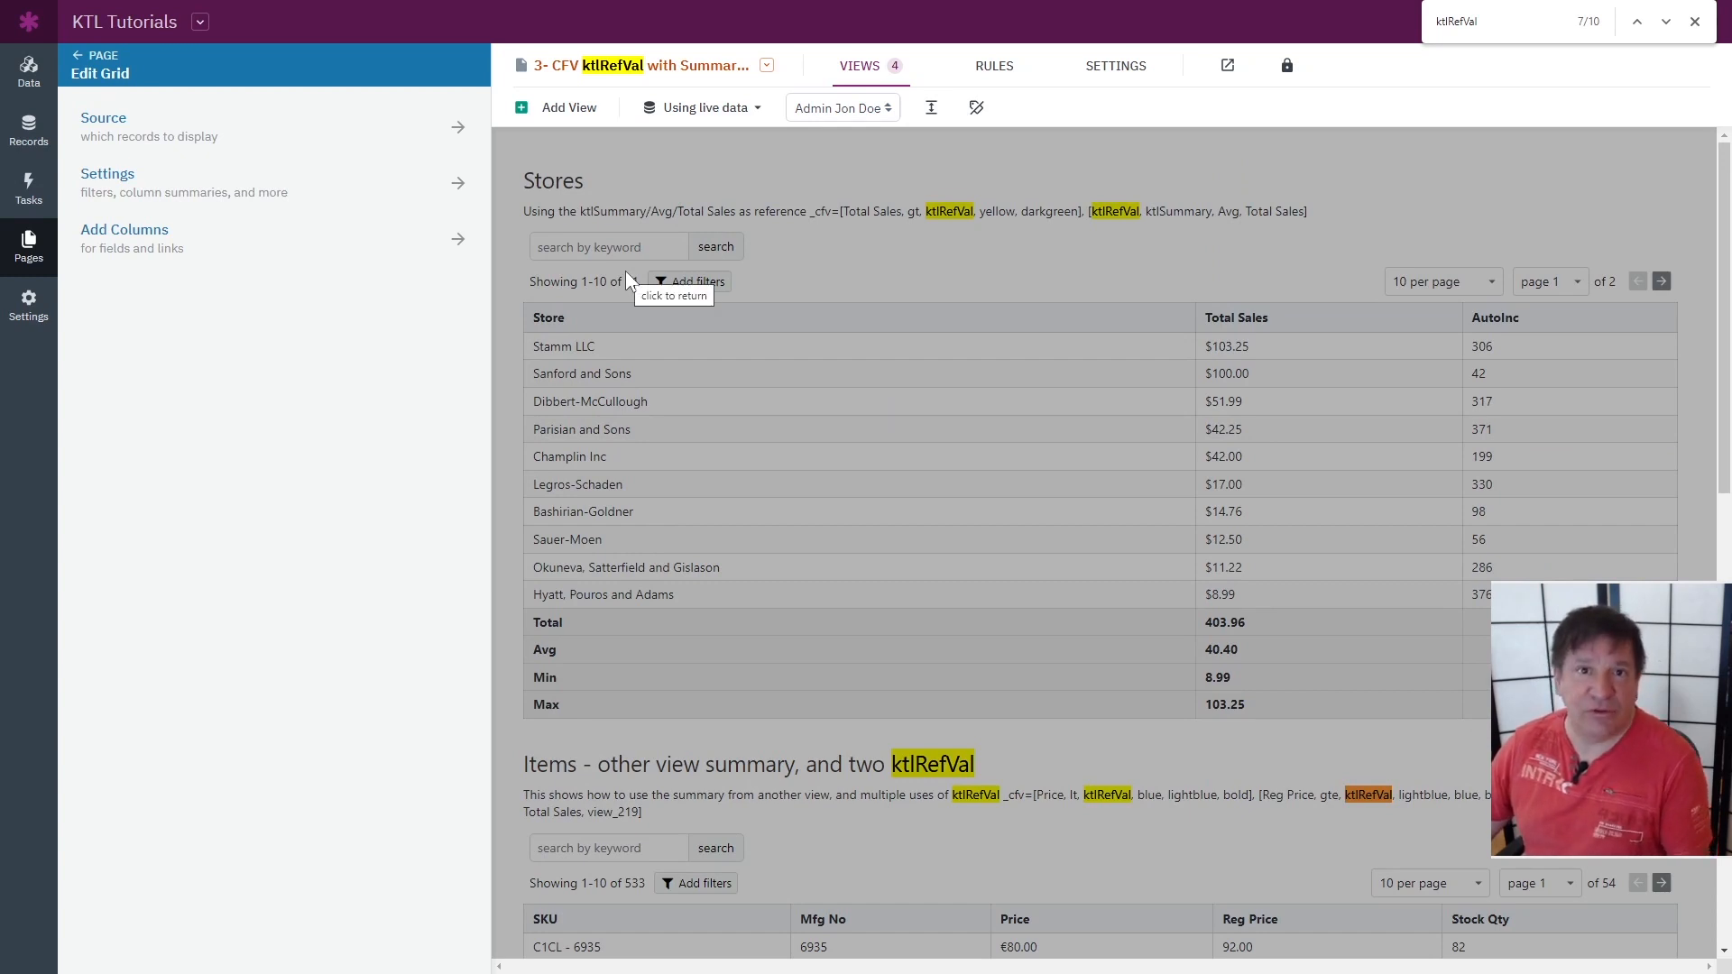
scroll(625, 270, "down", 8)
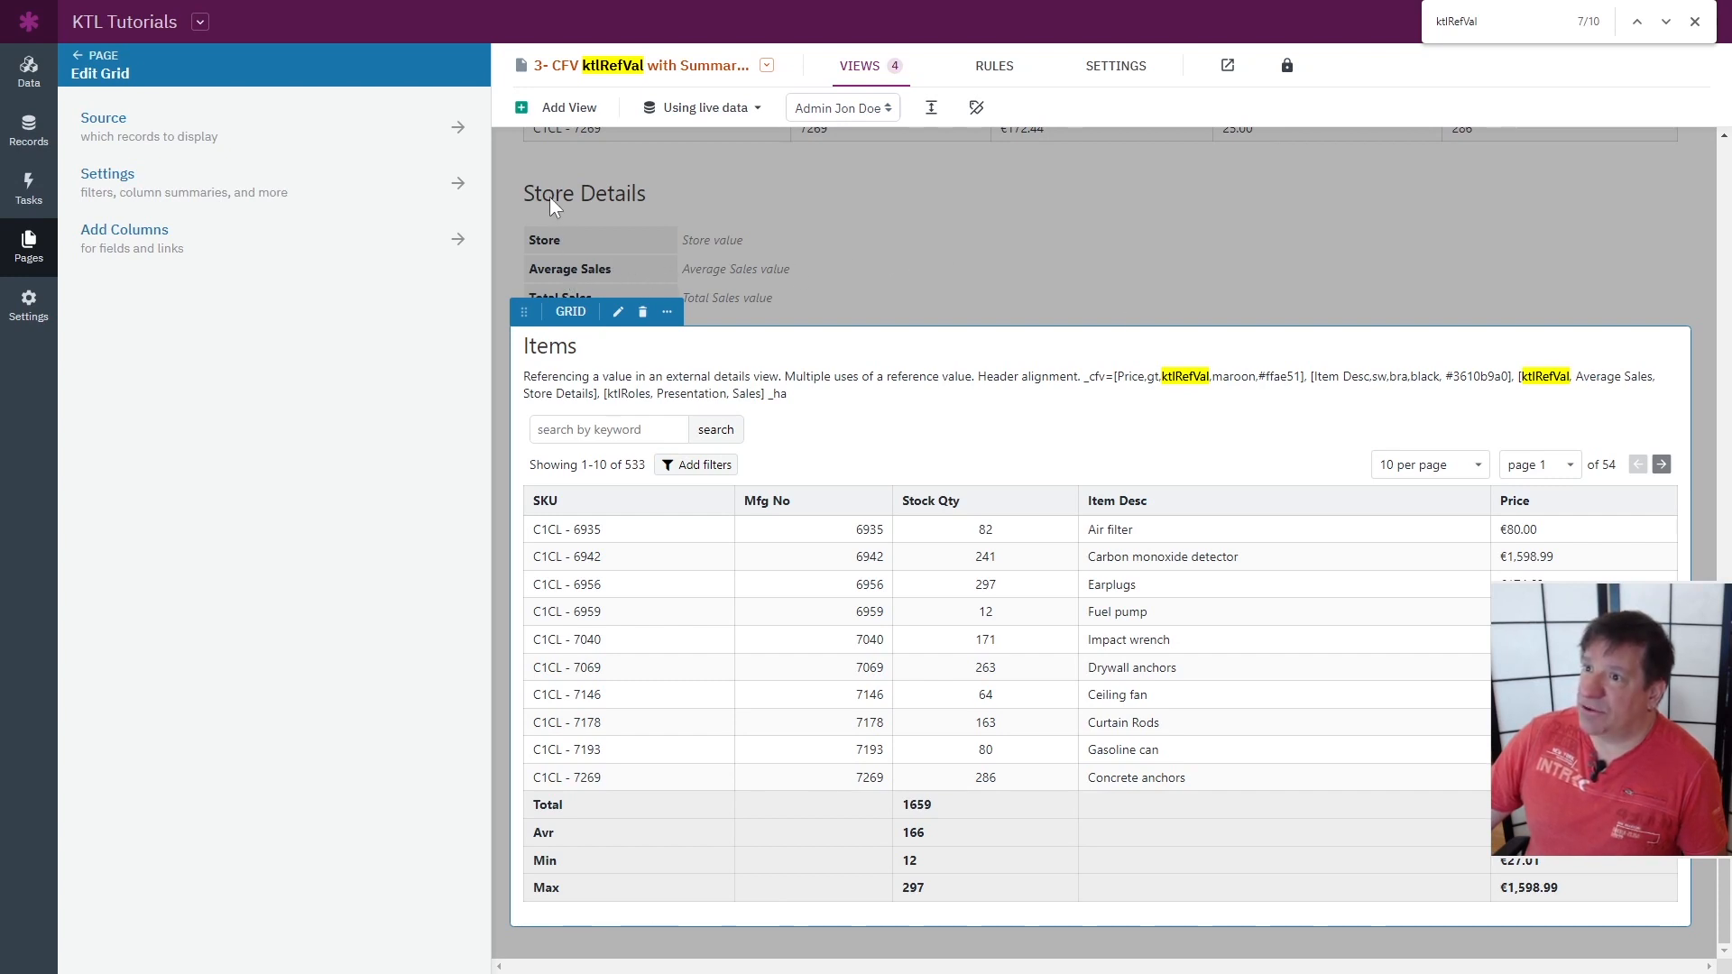
Open the Items grid below Store Details in the builder and highlight the _ha keyword in its description
left_click(599, 202)
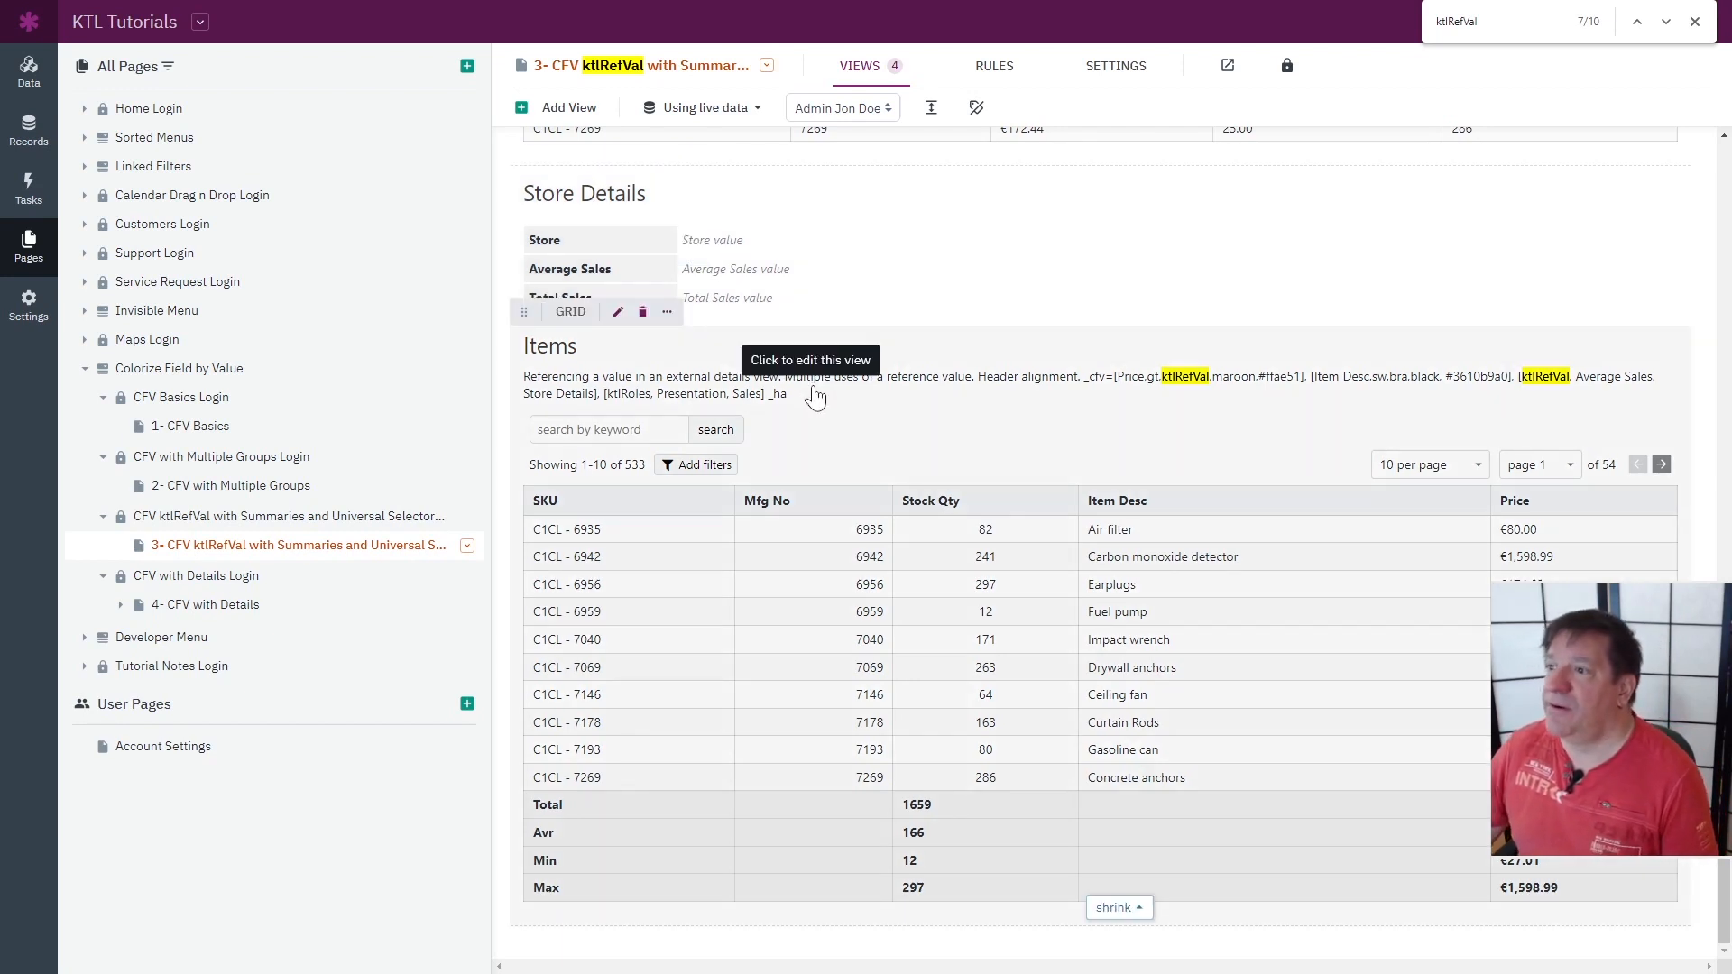
left_click(863, 403)
double_click(774, 395)
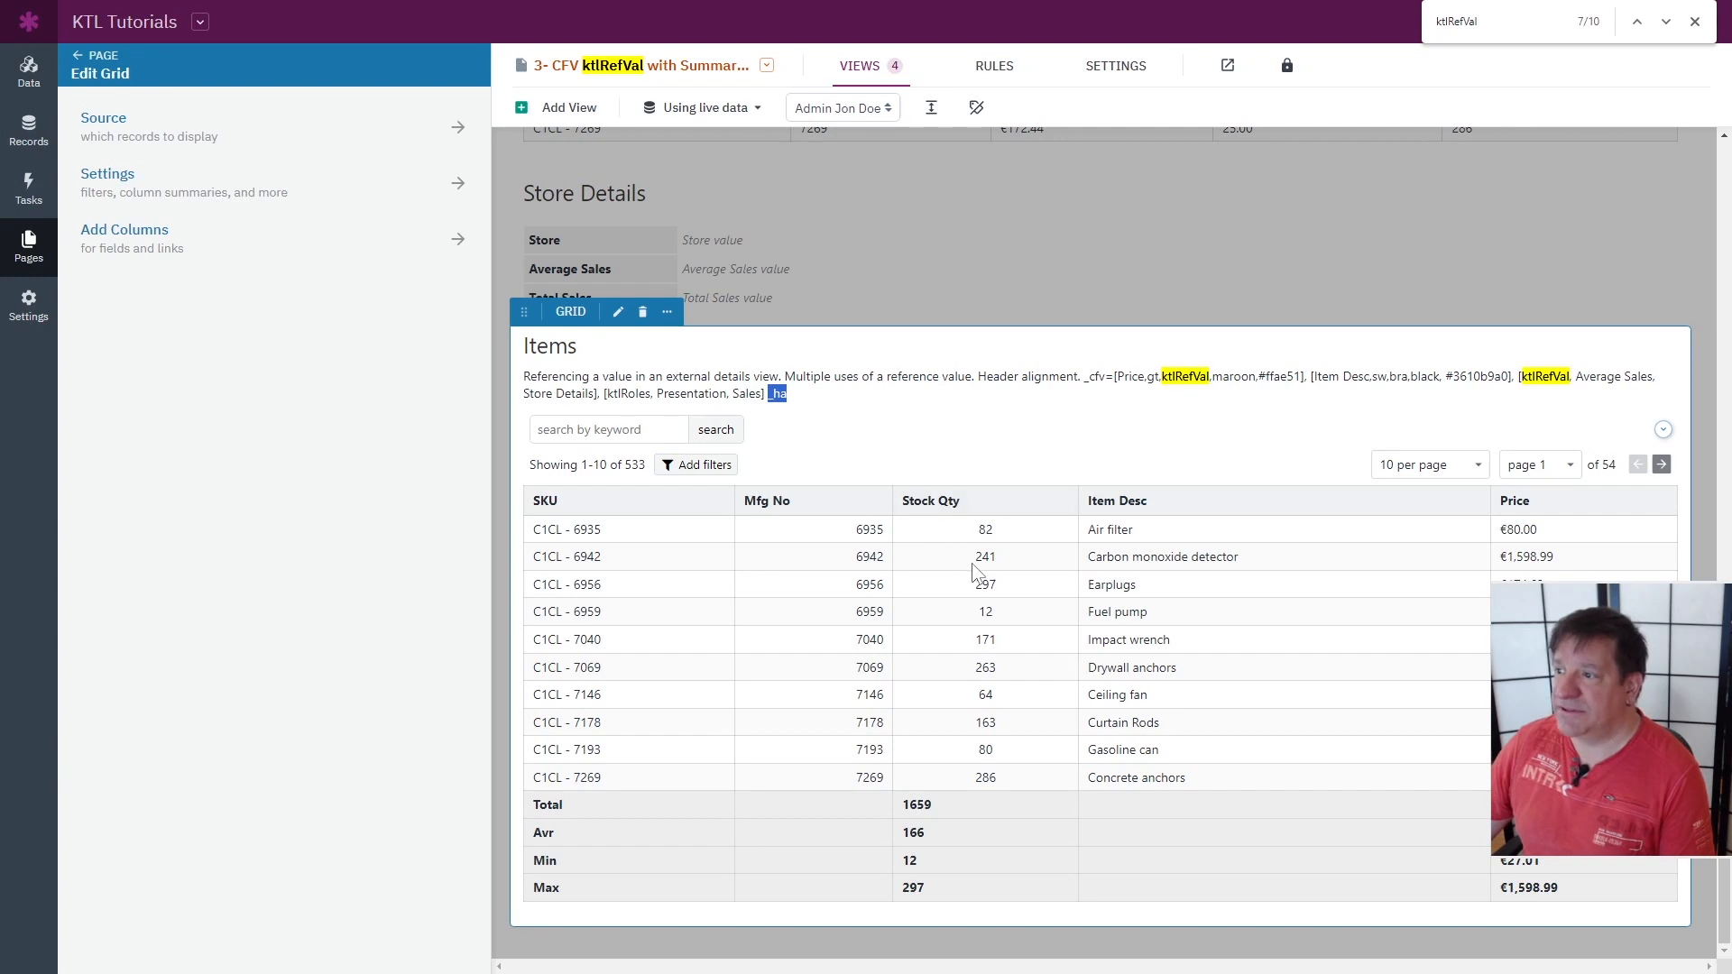
left_click(987, 502)
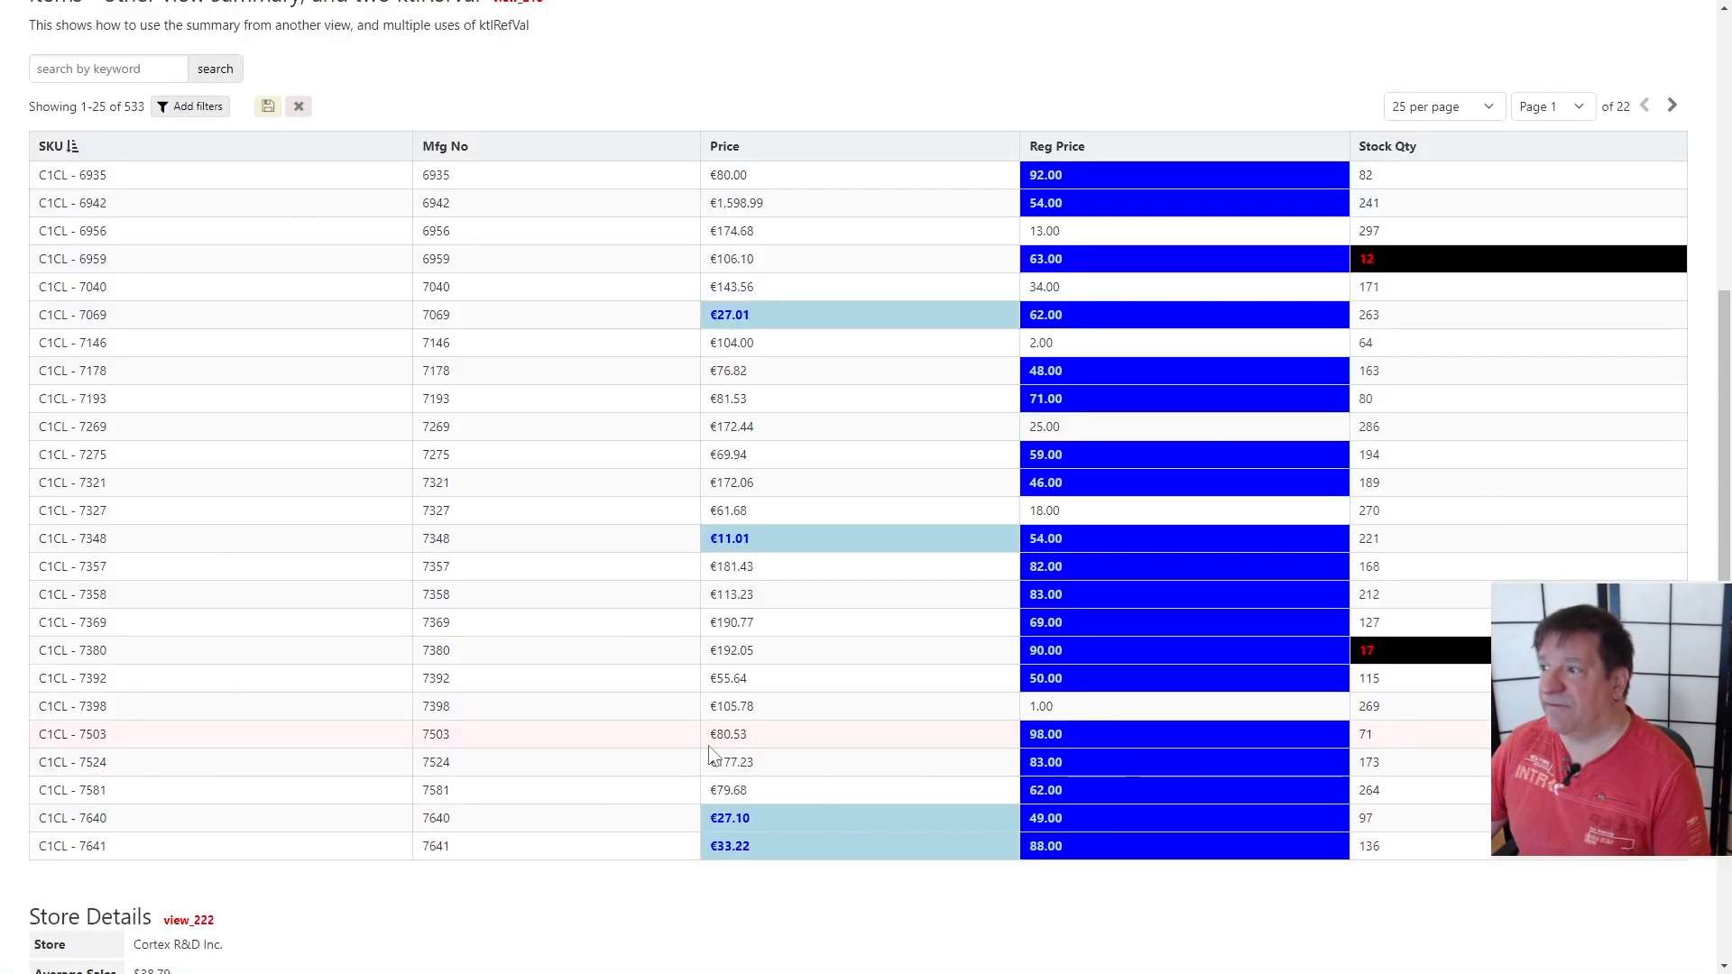
In the live app, examine the Store Details averages and the header alignment and cell colors of the Items grid view_172
scroll(855, 675, "down", 8)
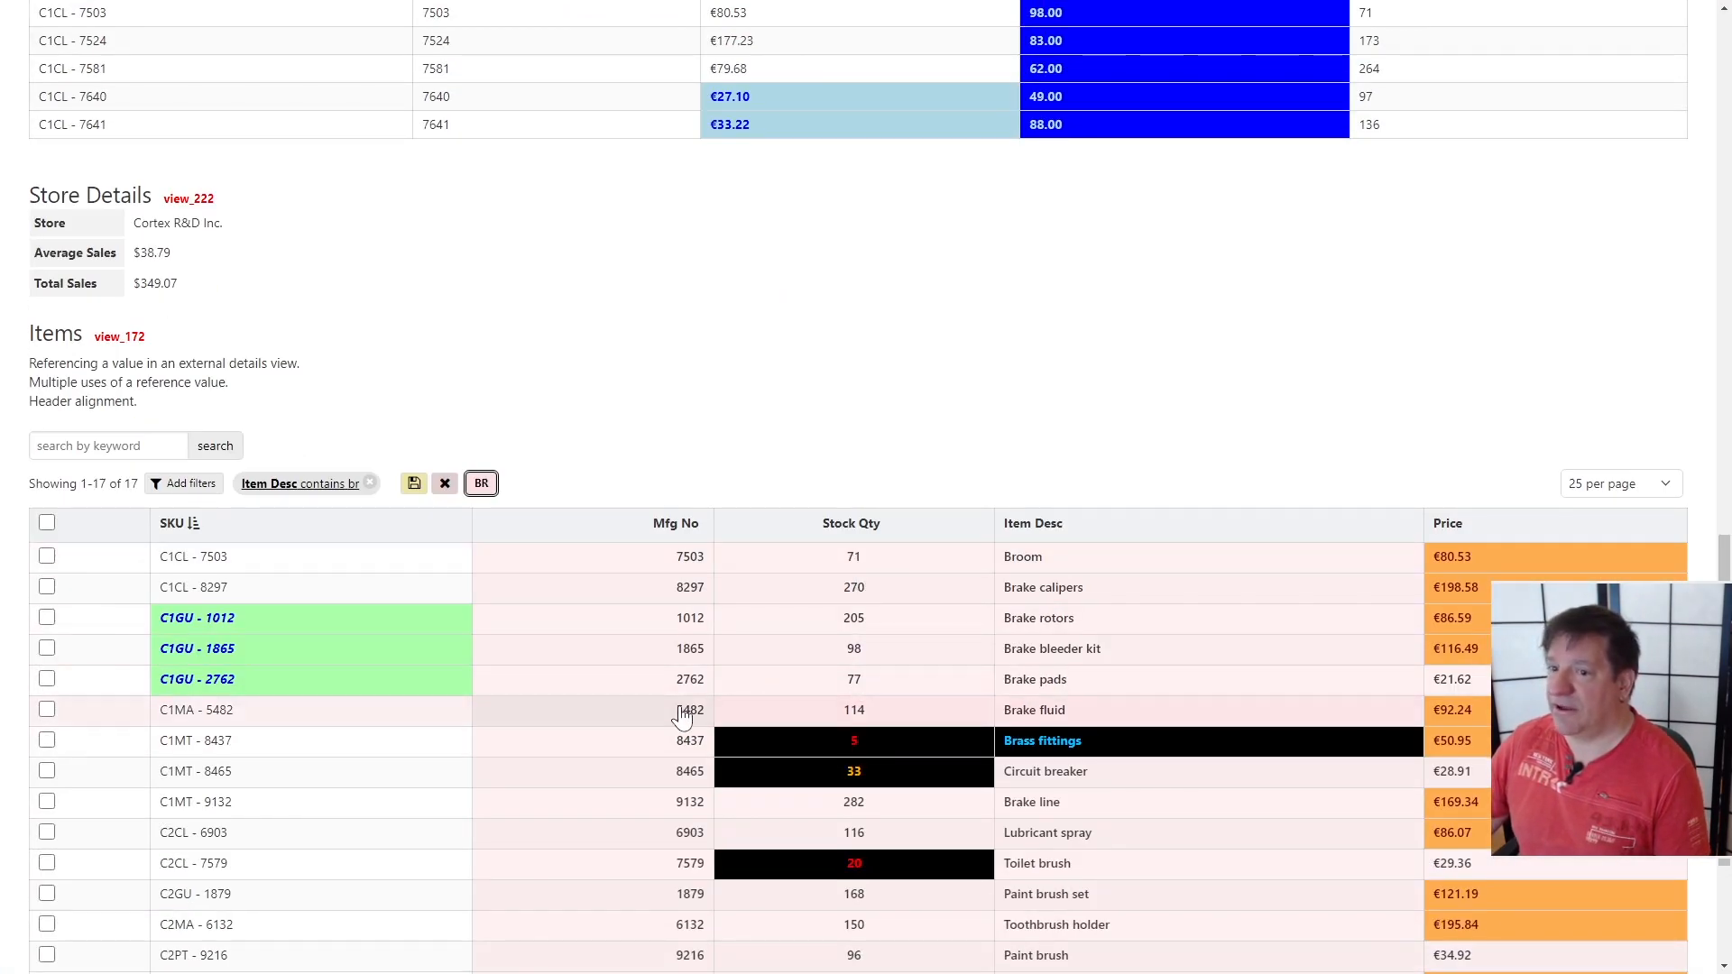
scroll(1110, 582, "down", 2)
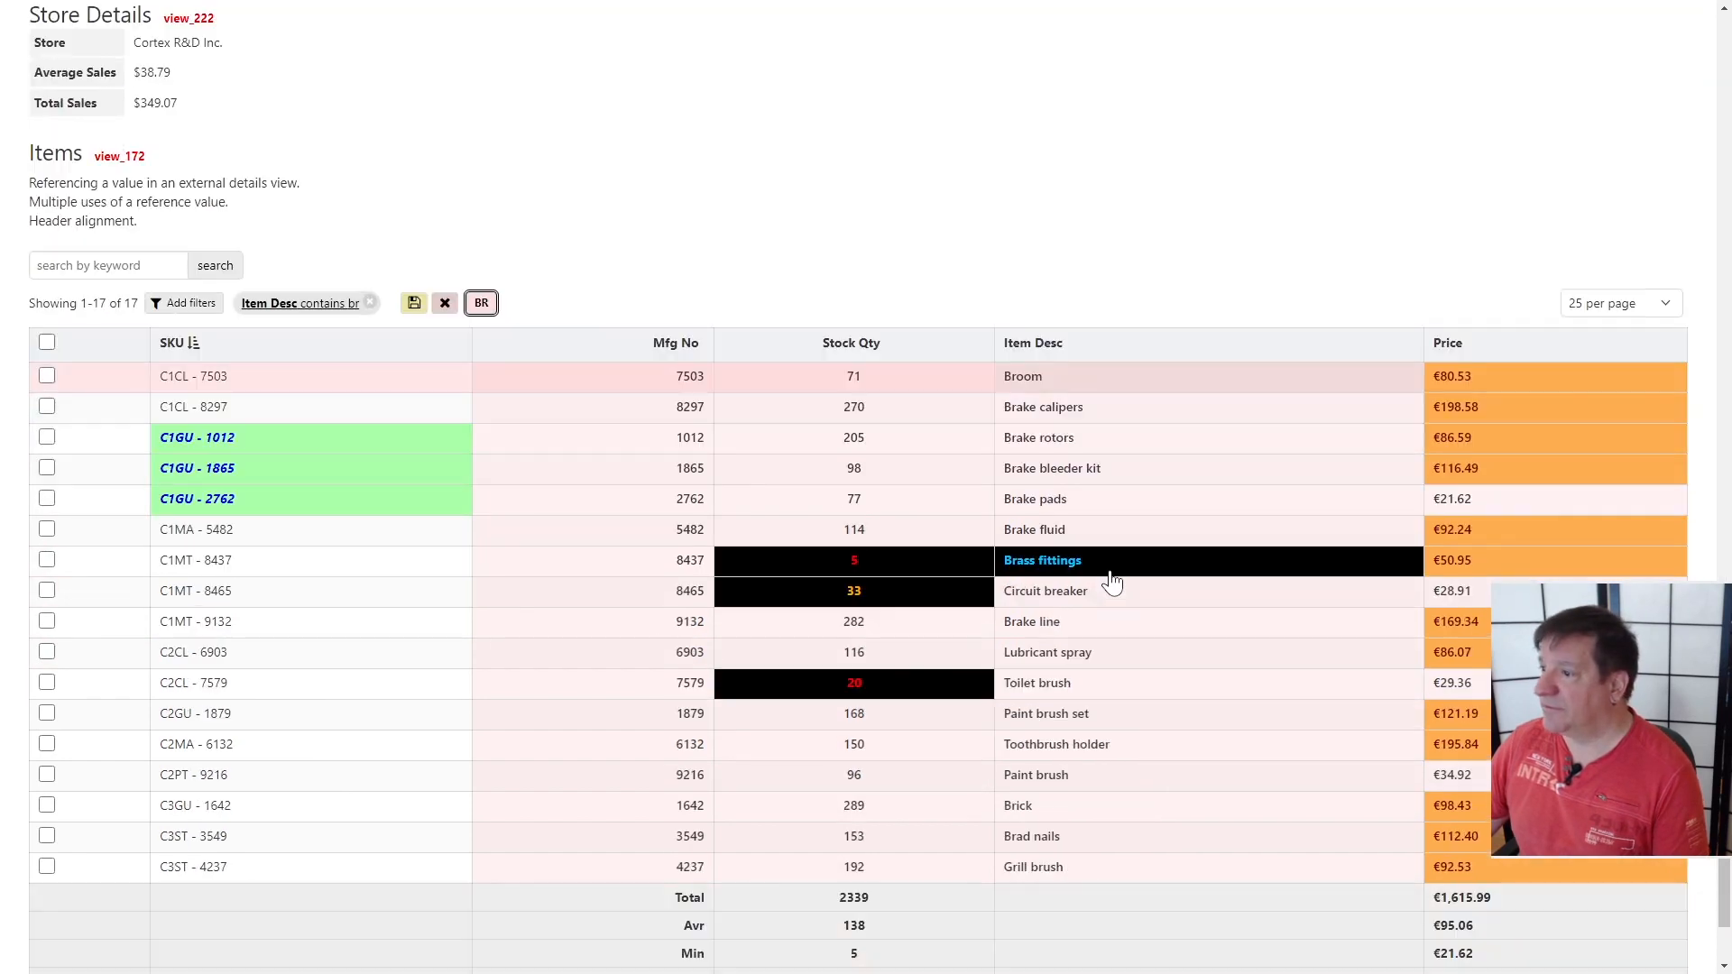
scroll(1111, 582, "down", 1)
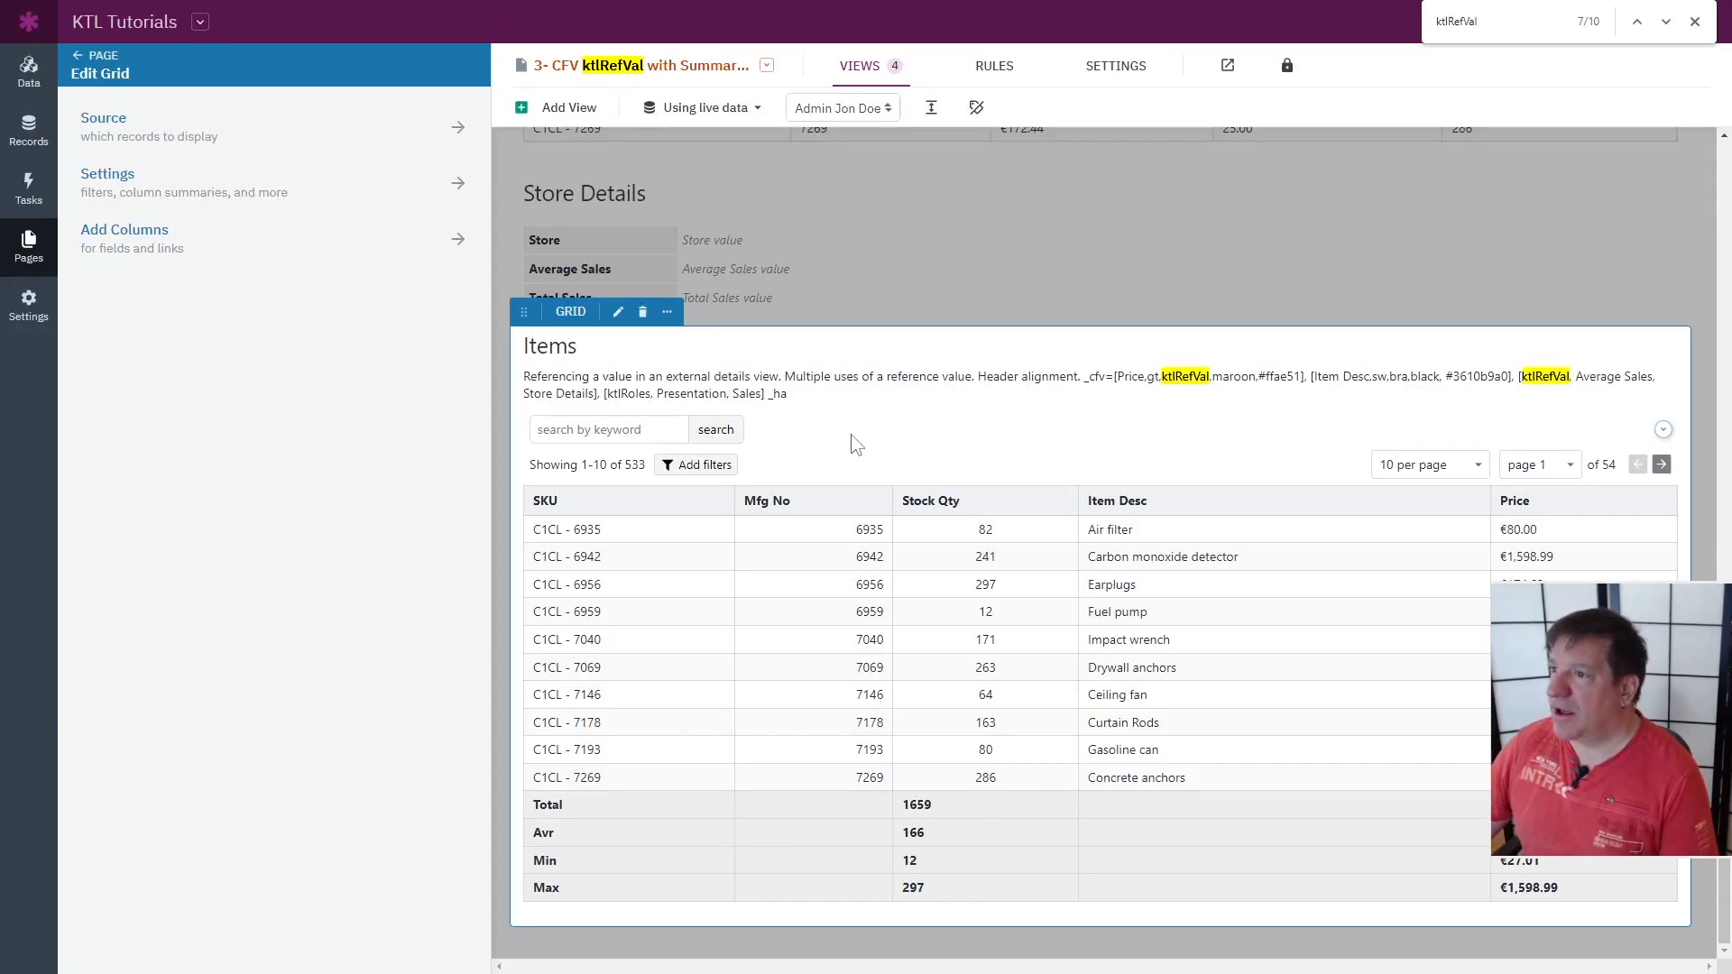
Back in the builder, examine the _cfv keyword and the ktlRoles group with Presentation in the Items description, then leave the grid editor
double_click(631, 394)
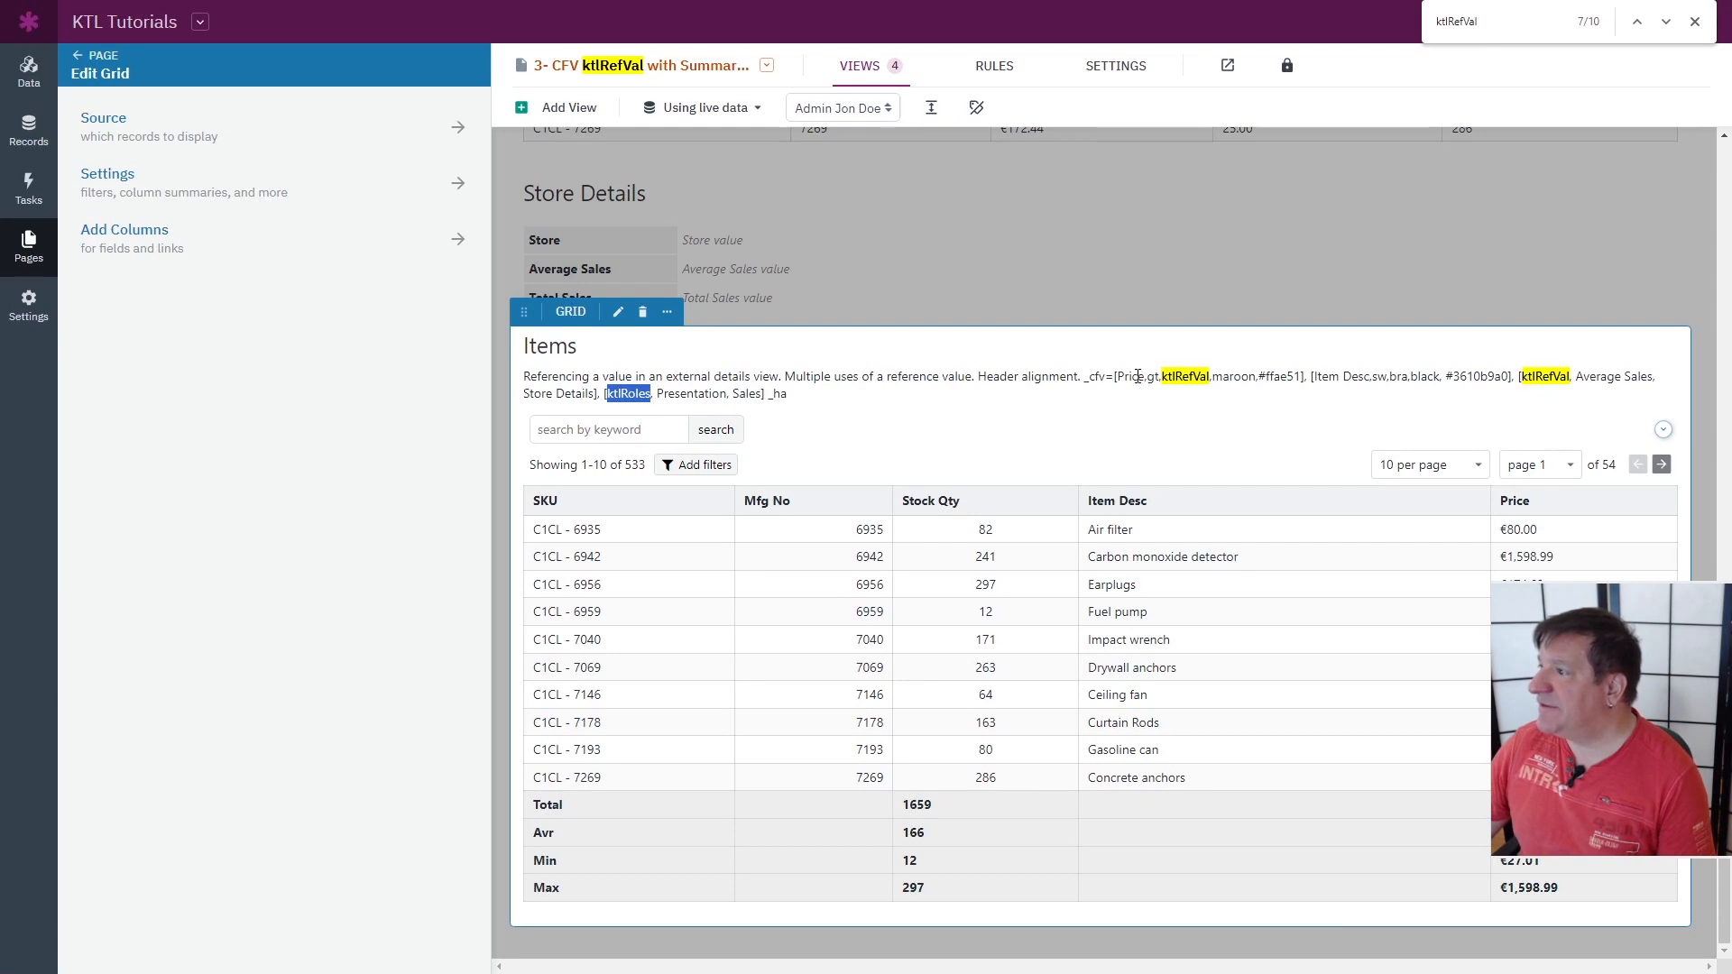
double_click(1096, 377)
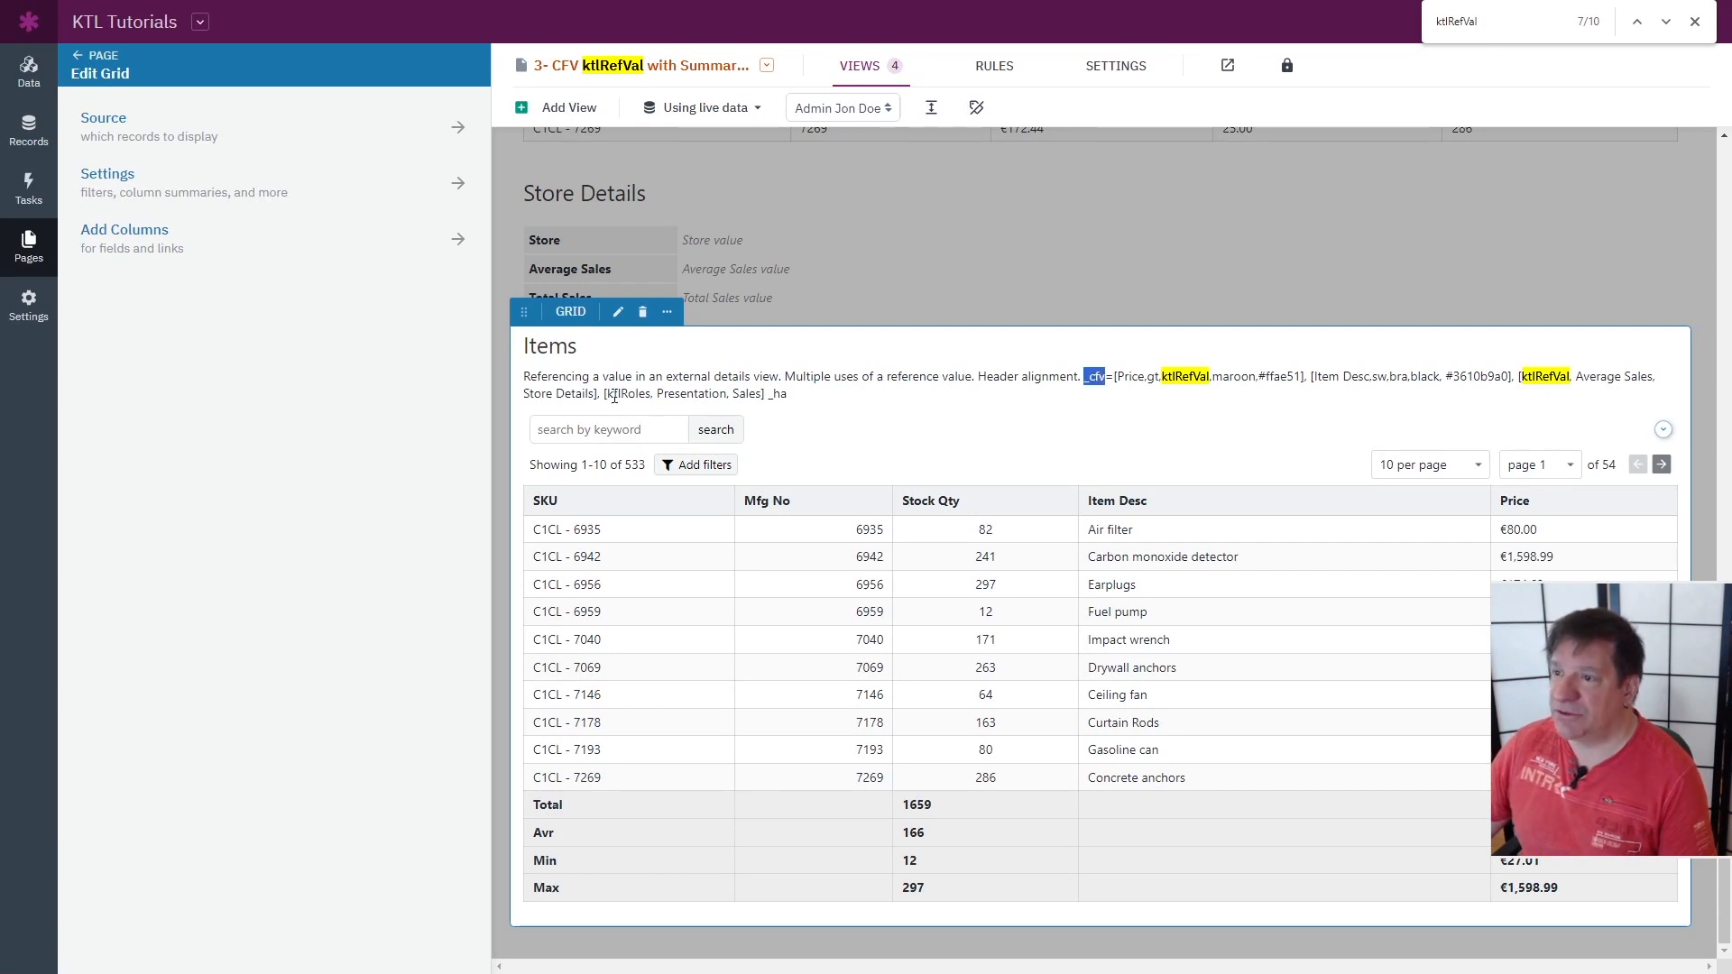
double_click(701, 397)
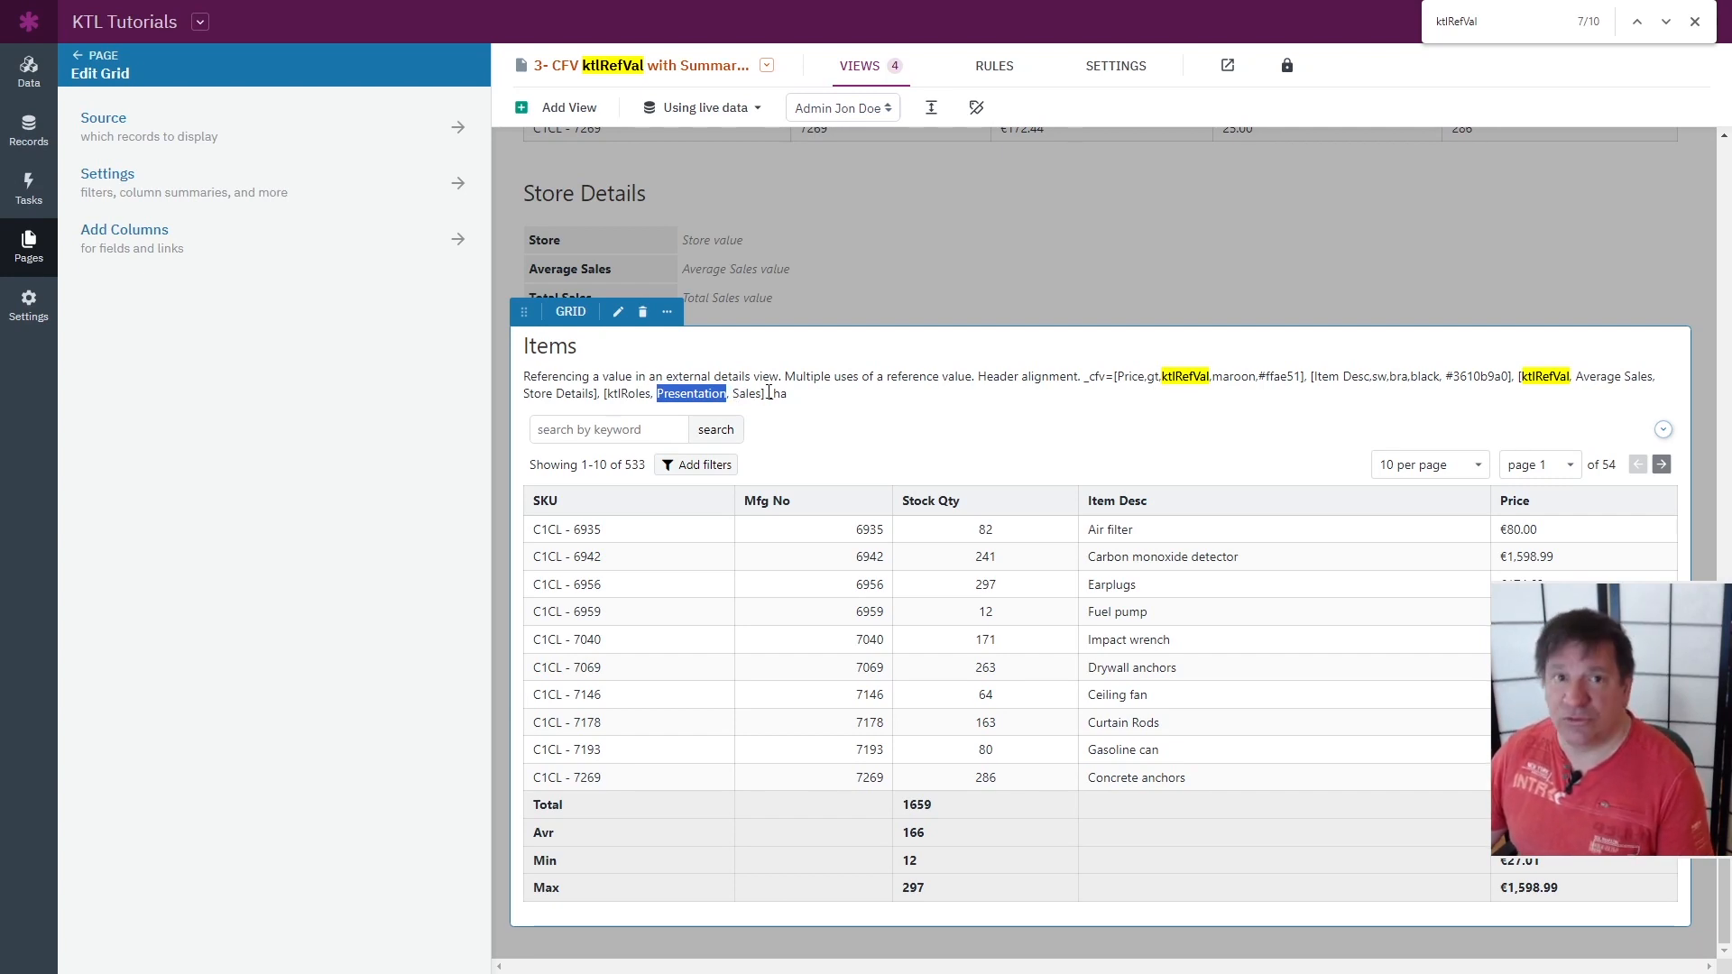
left_click(869, 71)
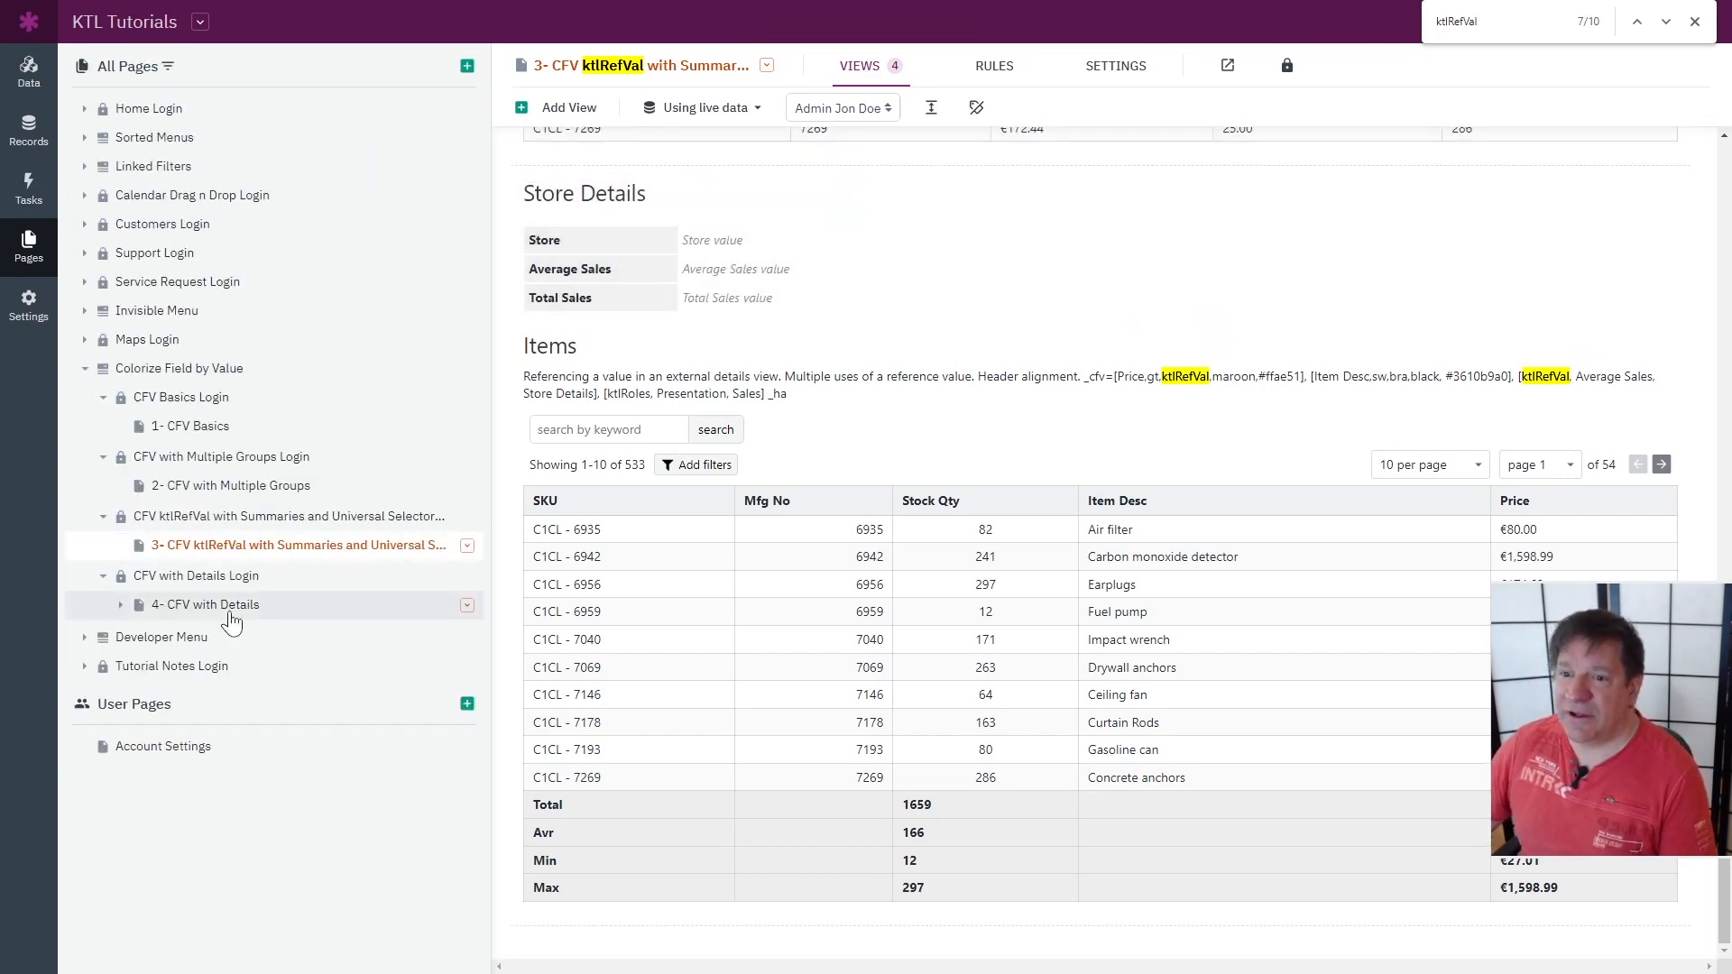
Open the 4- CFV with Details page in the builder and compare its Store Details _cfv keywords with the live page
left_click(230, 617)
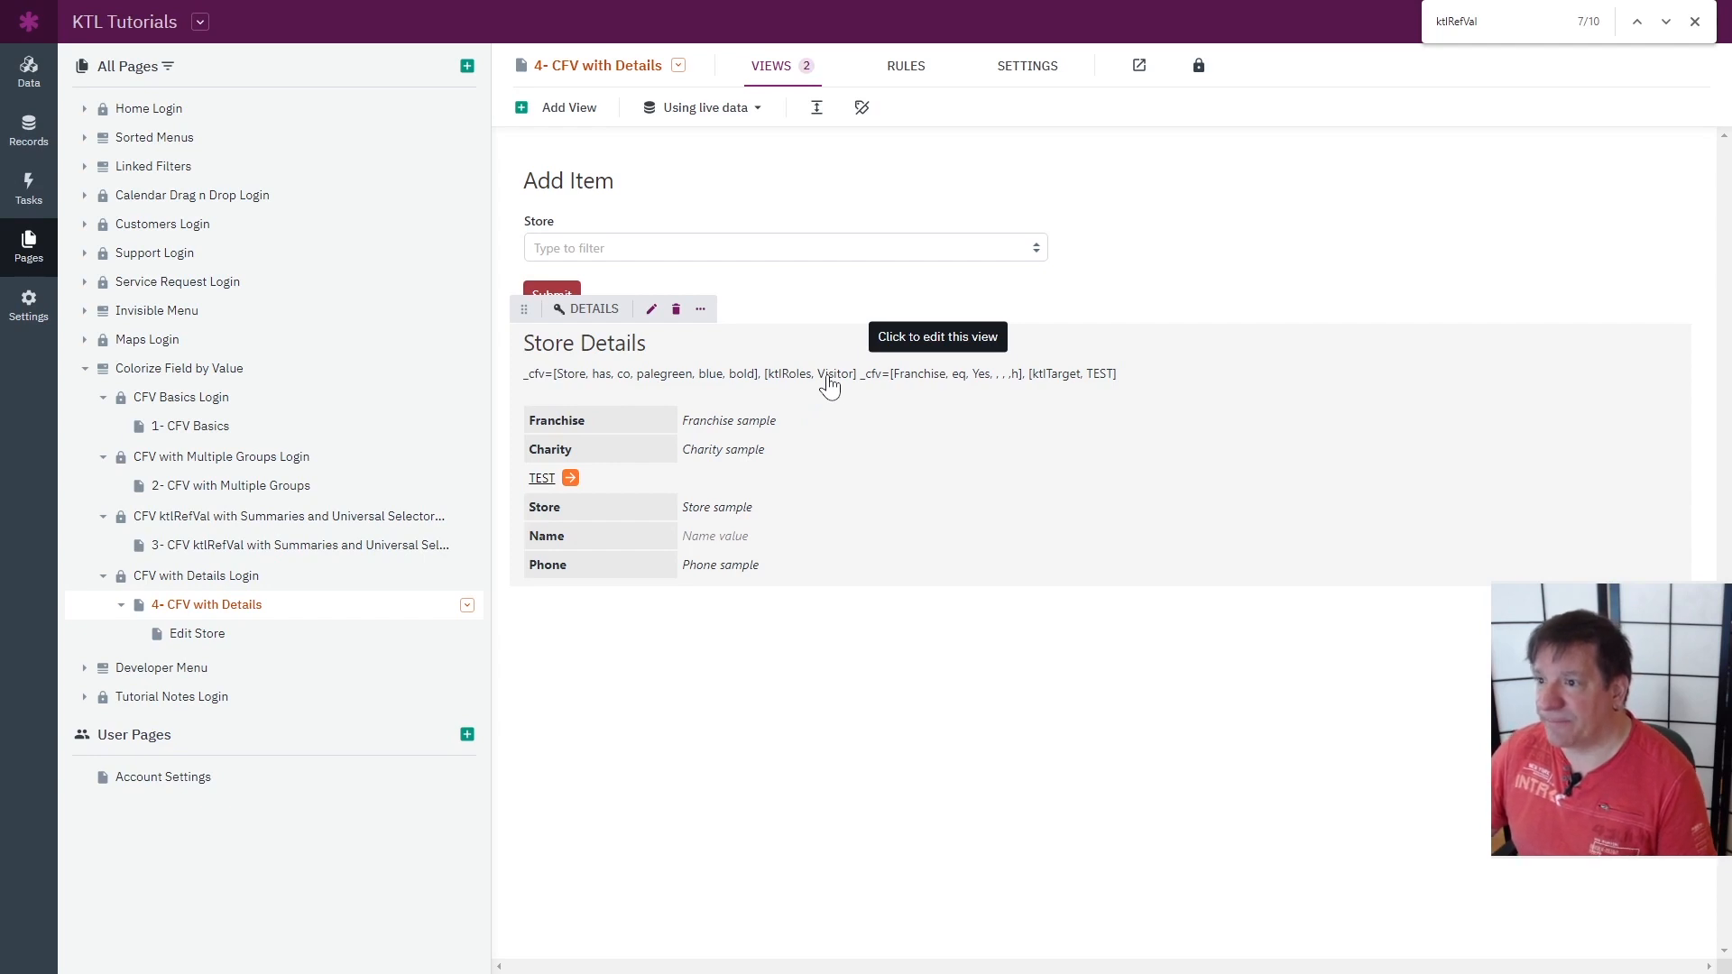
key("ctrl+Tab")
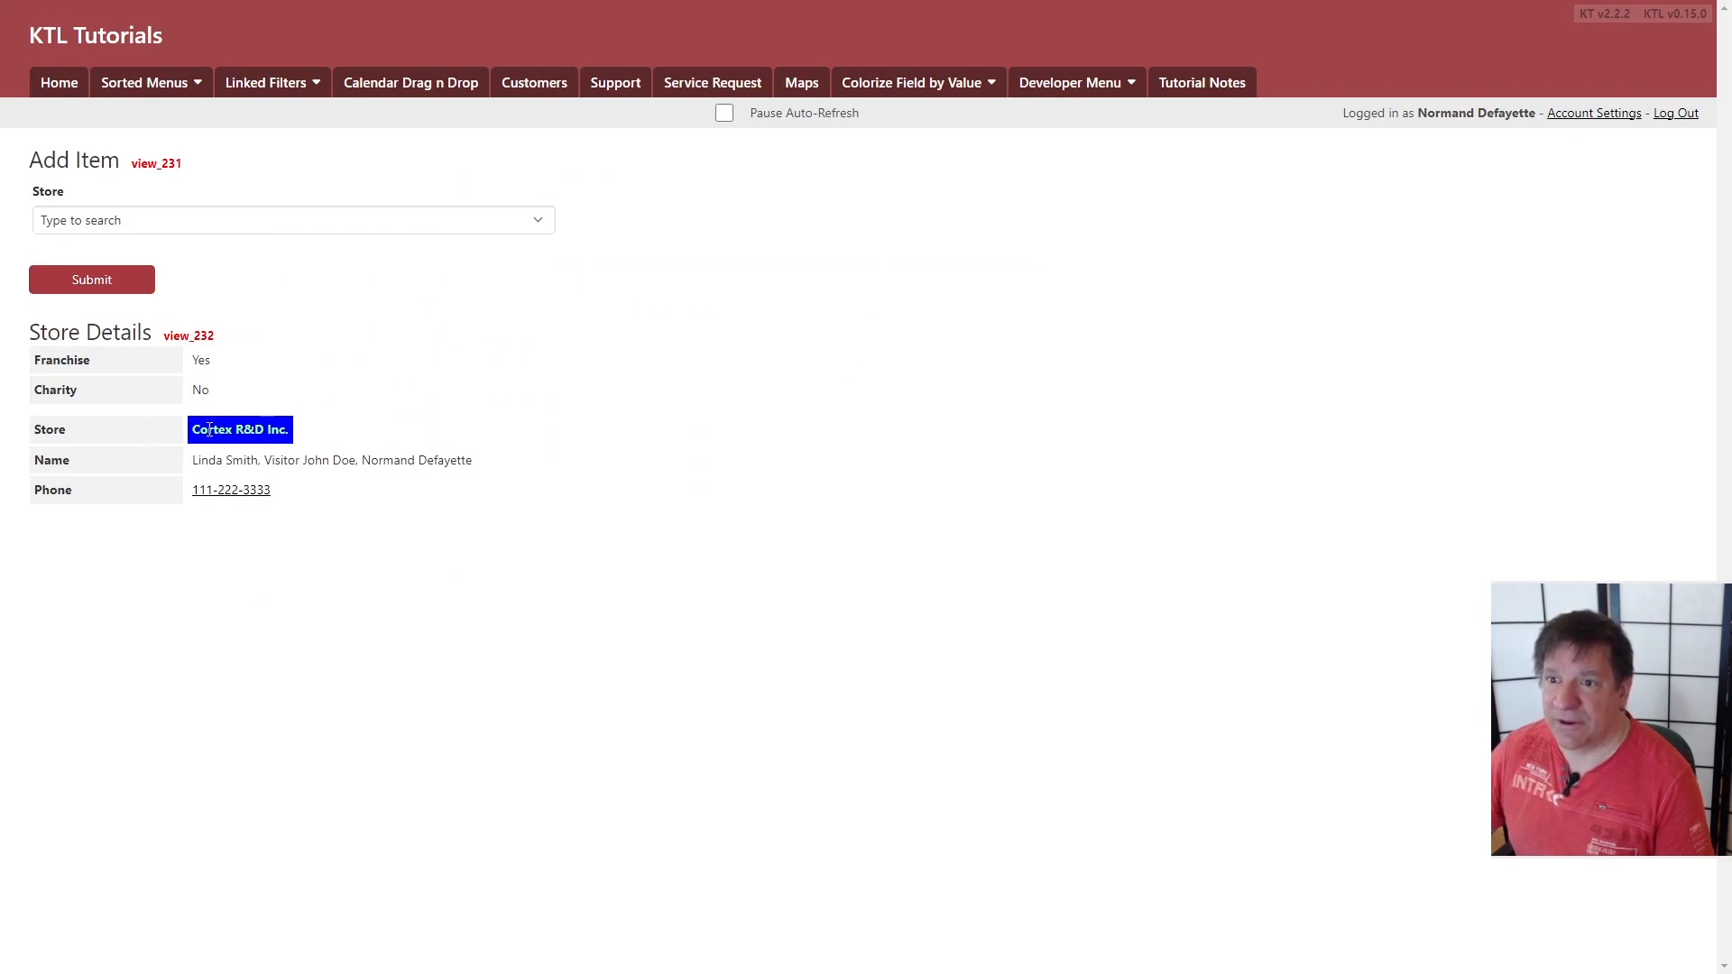
key("ctrl+Tab")
key("ctrl+Tab")
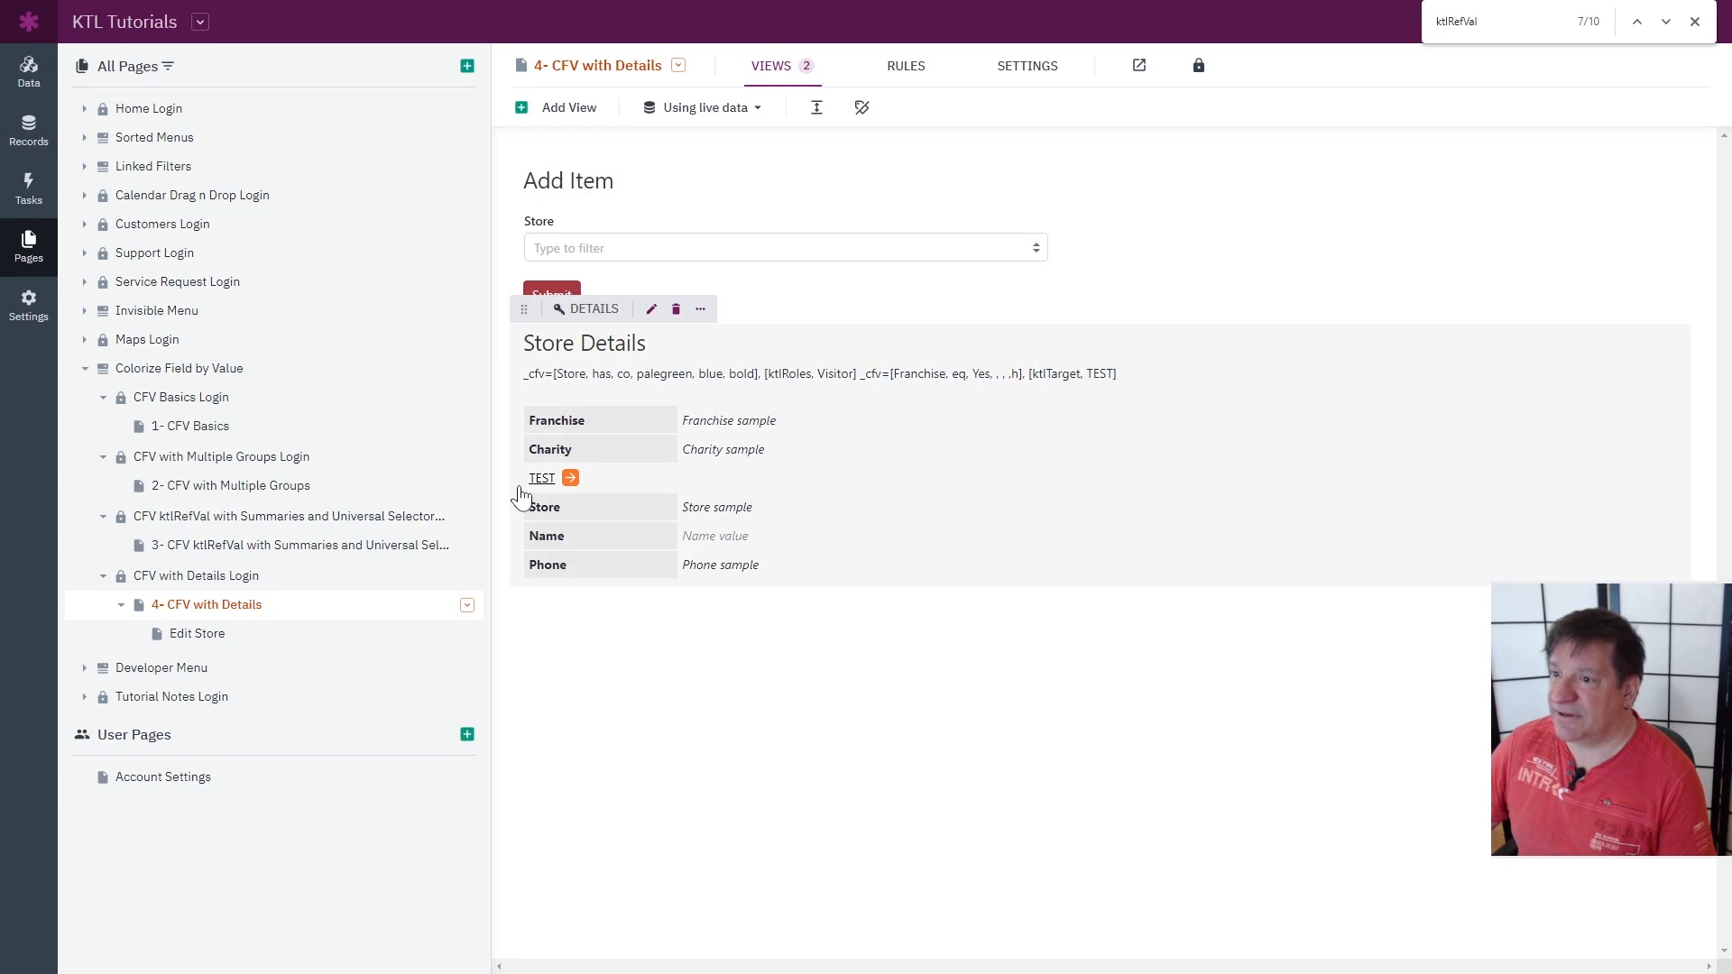
Examine the Franchise rule and its TEST target in the Store Details description, and look up the view IDs on the live page
left_click(599, 478)
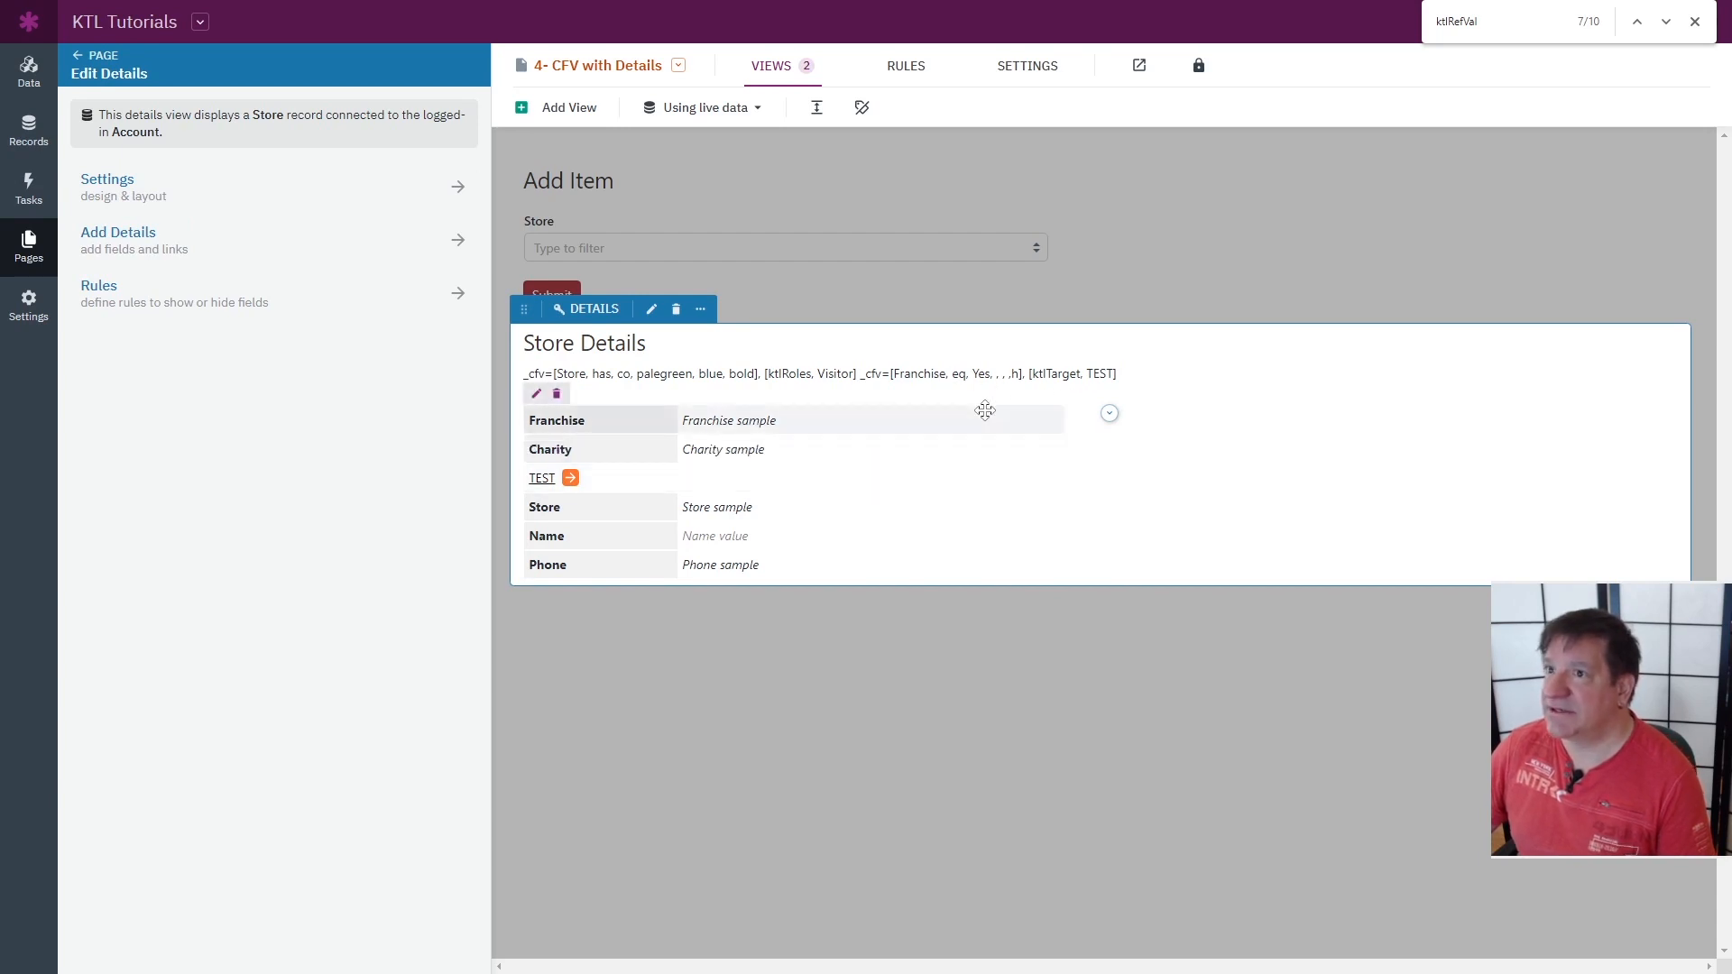
key("ctrl+Tab")
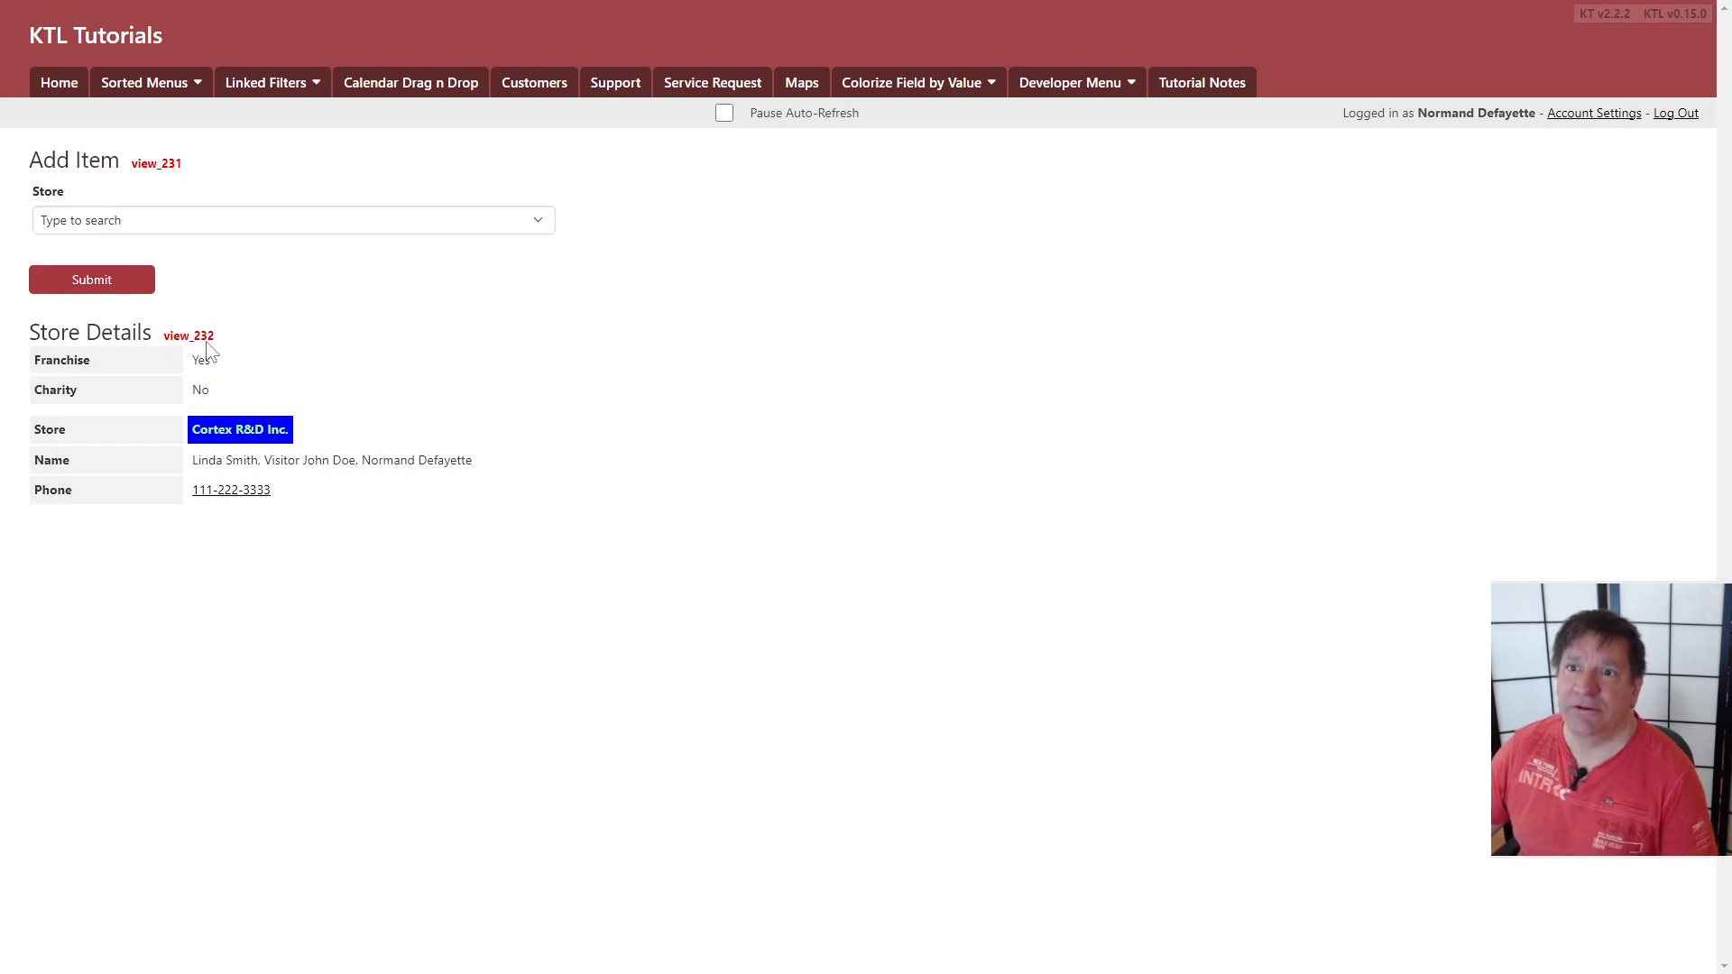
key("ctrl+Tab")
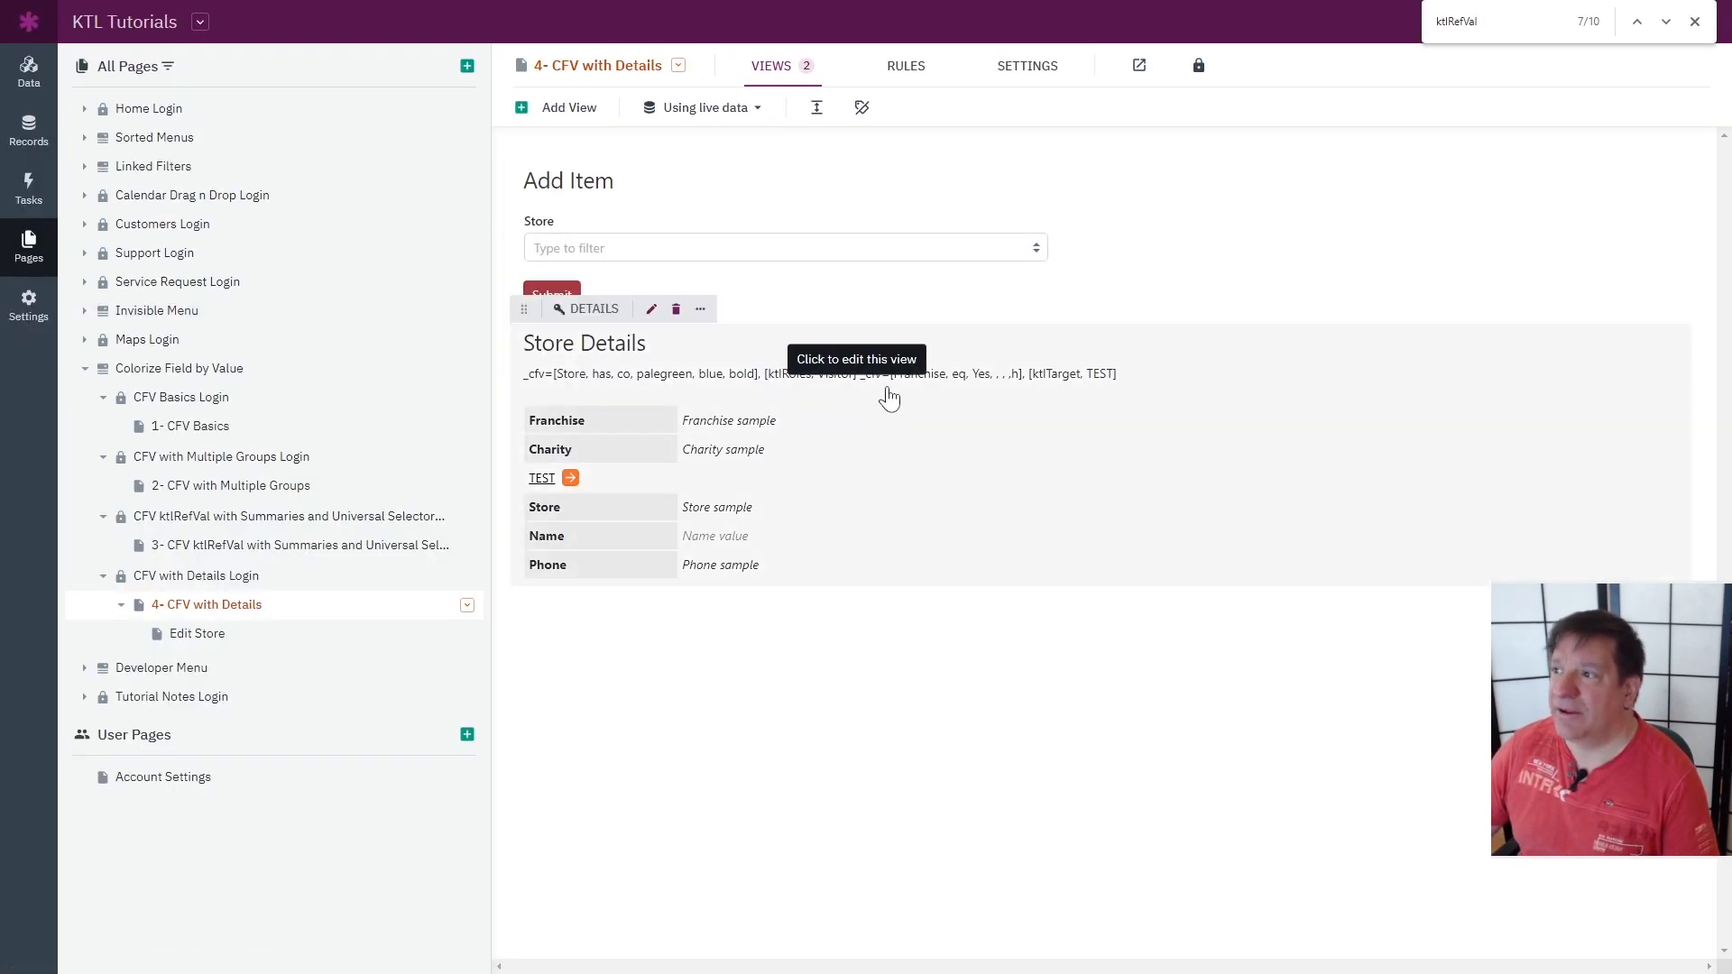
Set the ktlTarget in the Store Details description to view_231, save the changes, and check the live page
left_click(1049, 392)
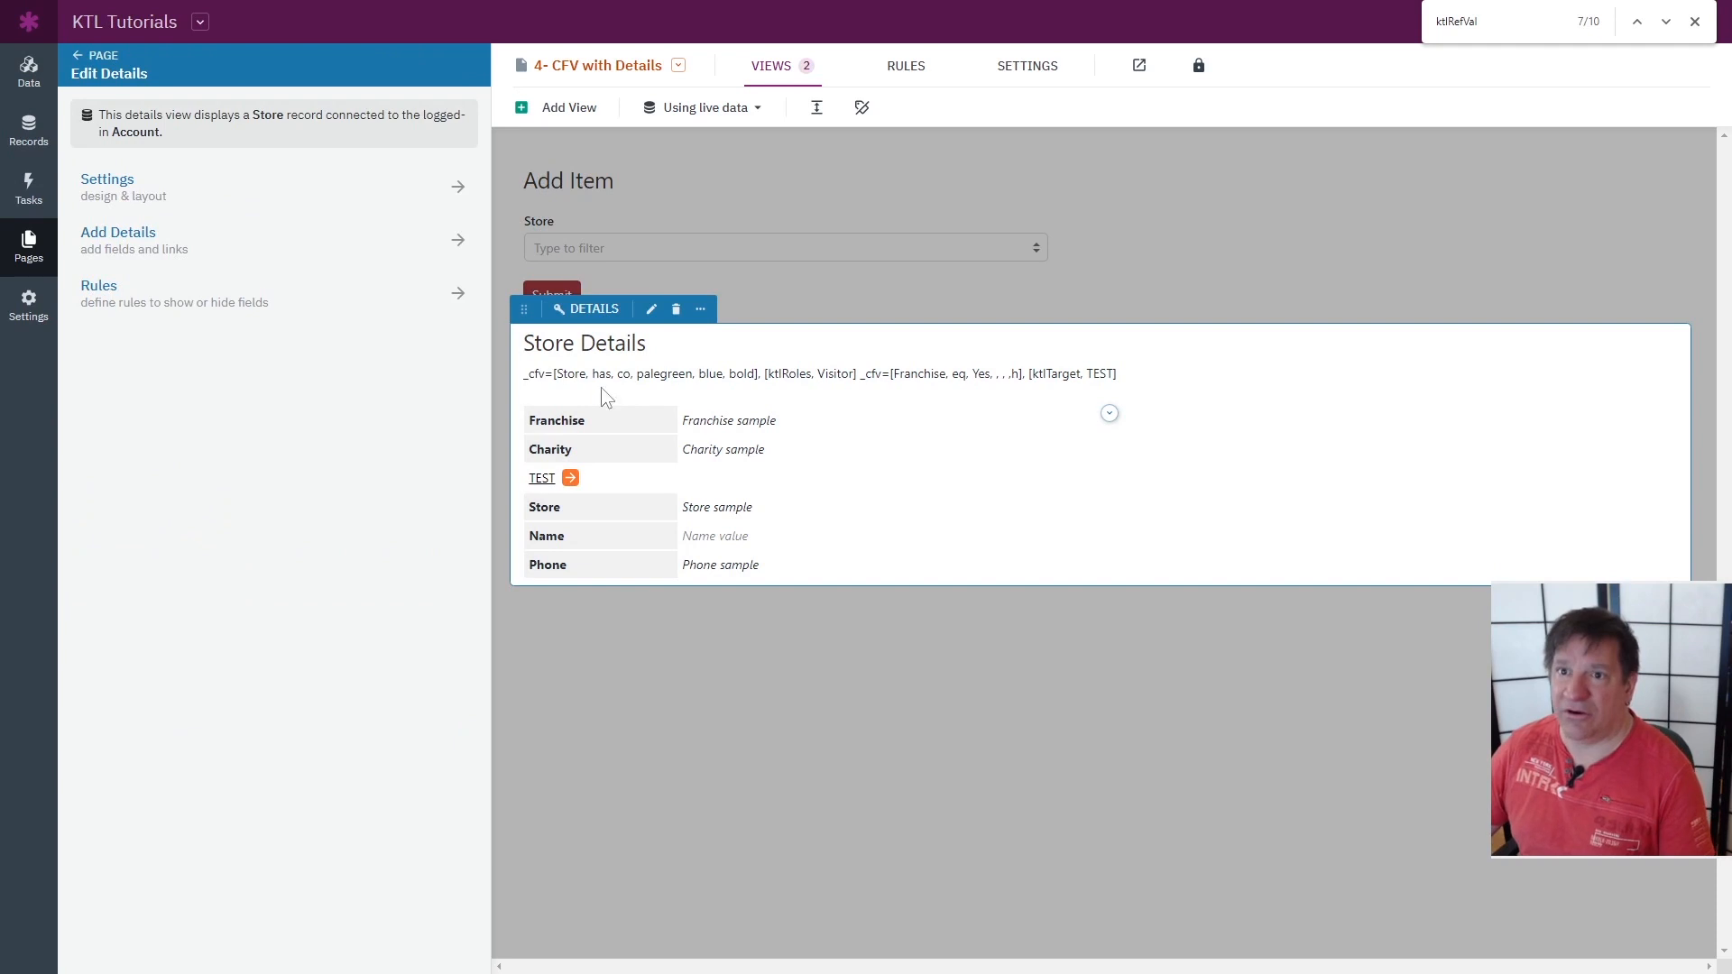
left_click(110, 190)
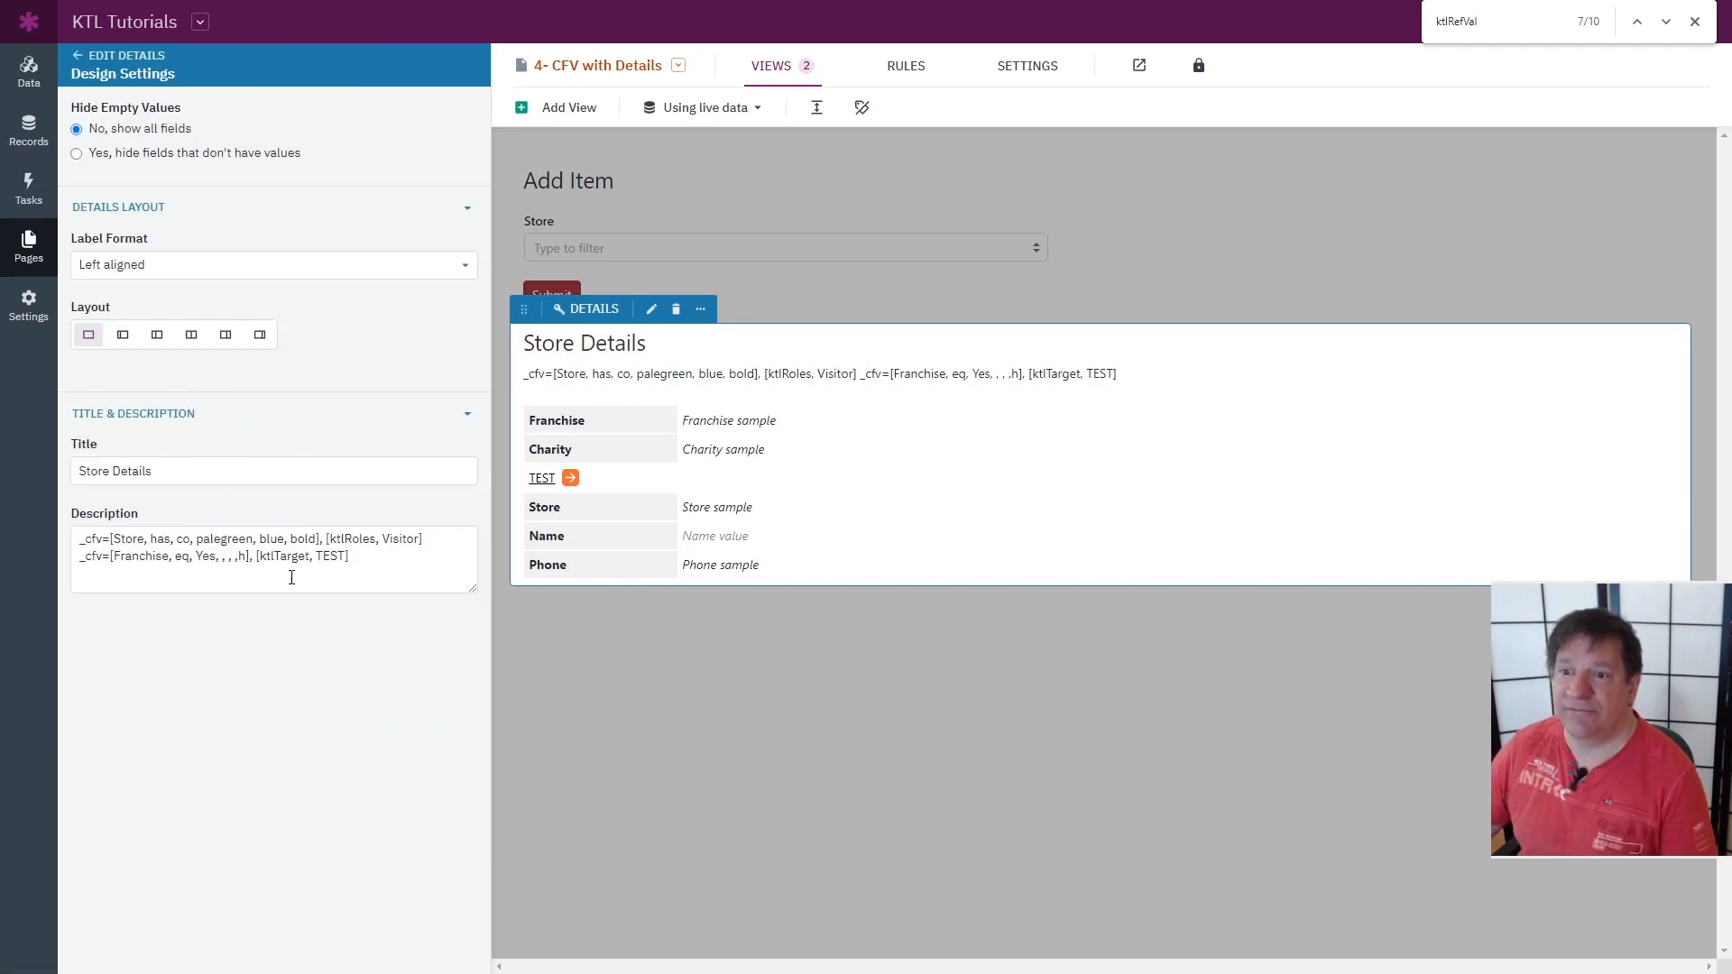
double_click(330, 560)
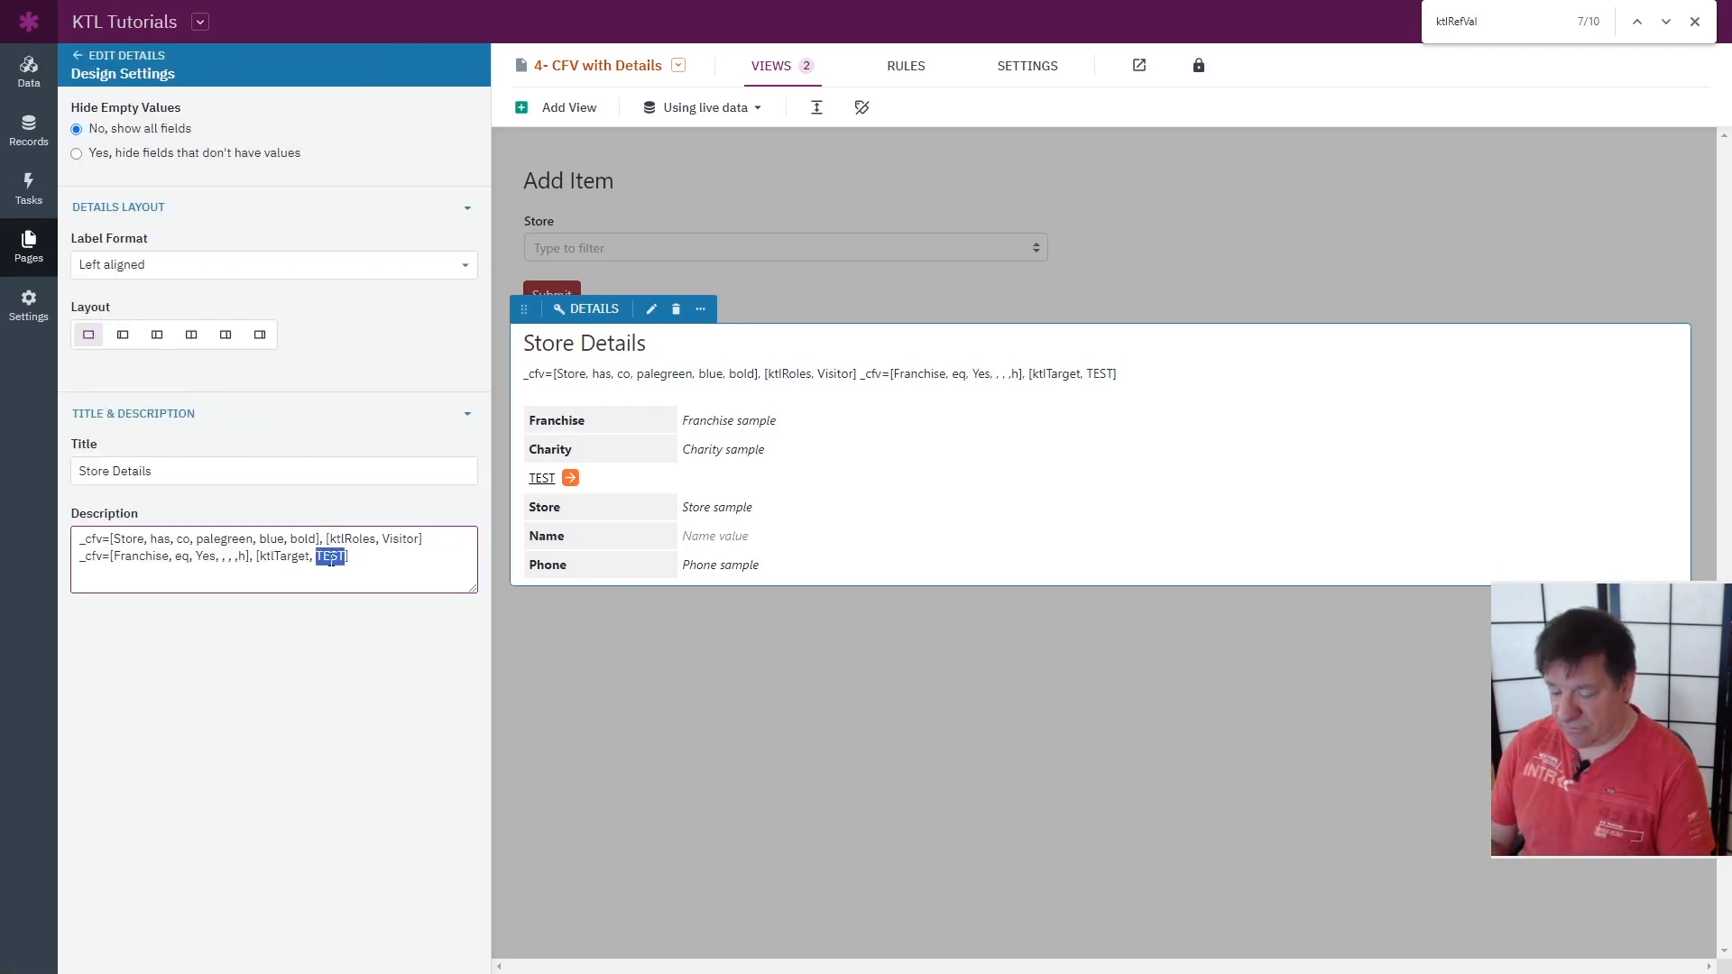
type("view_23")
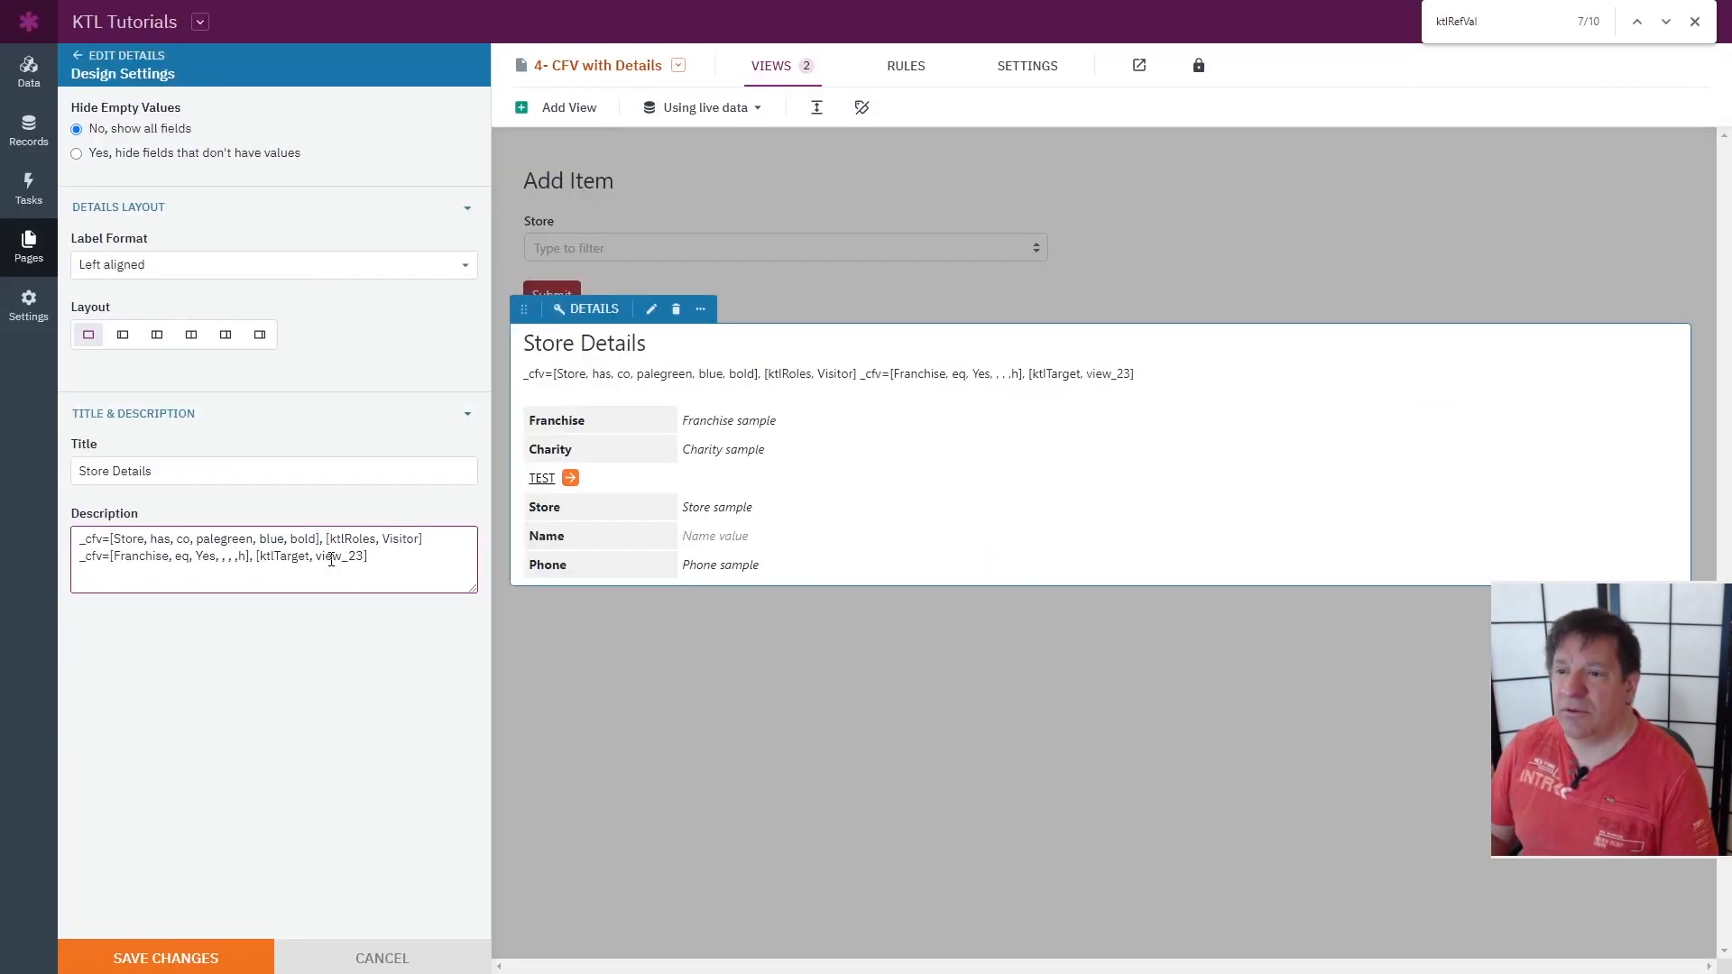
type("1")
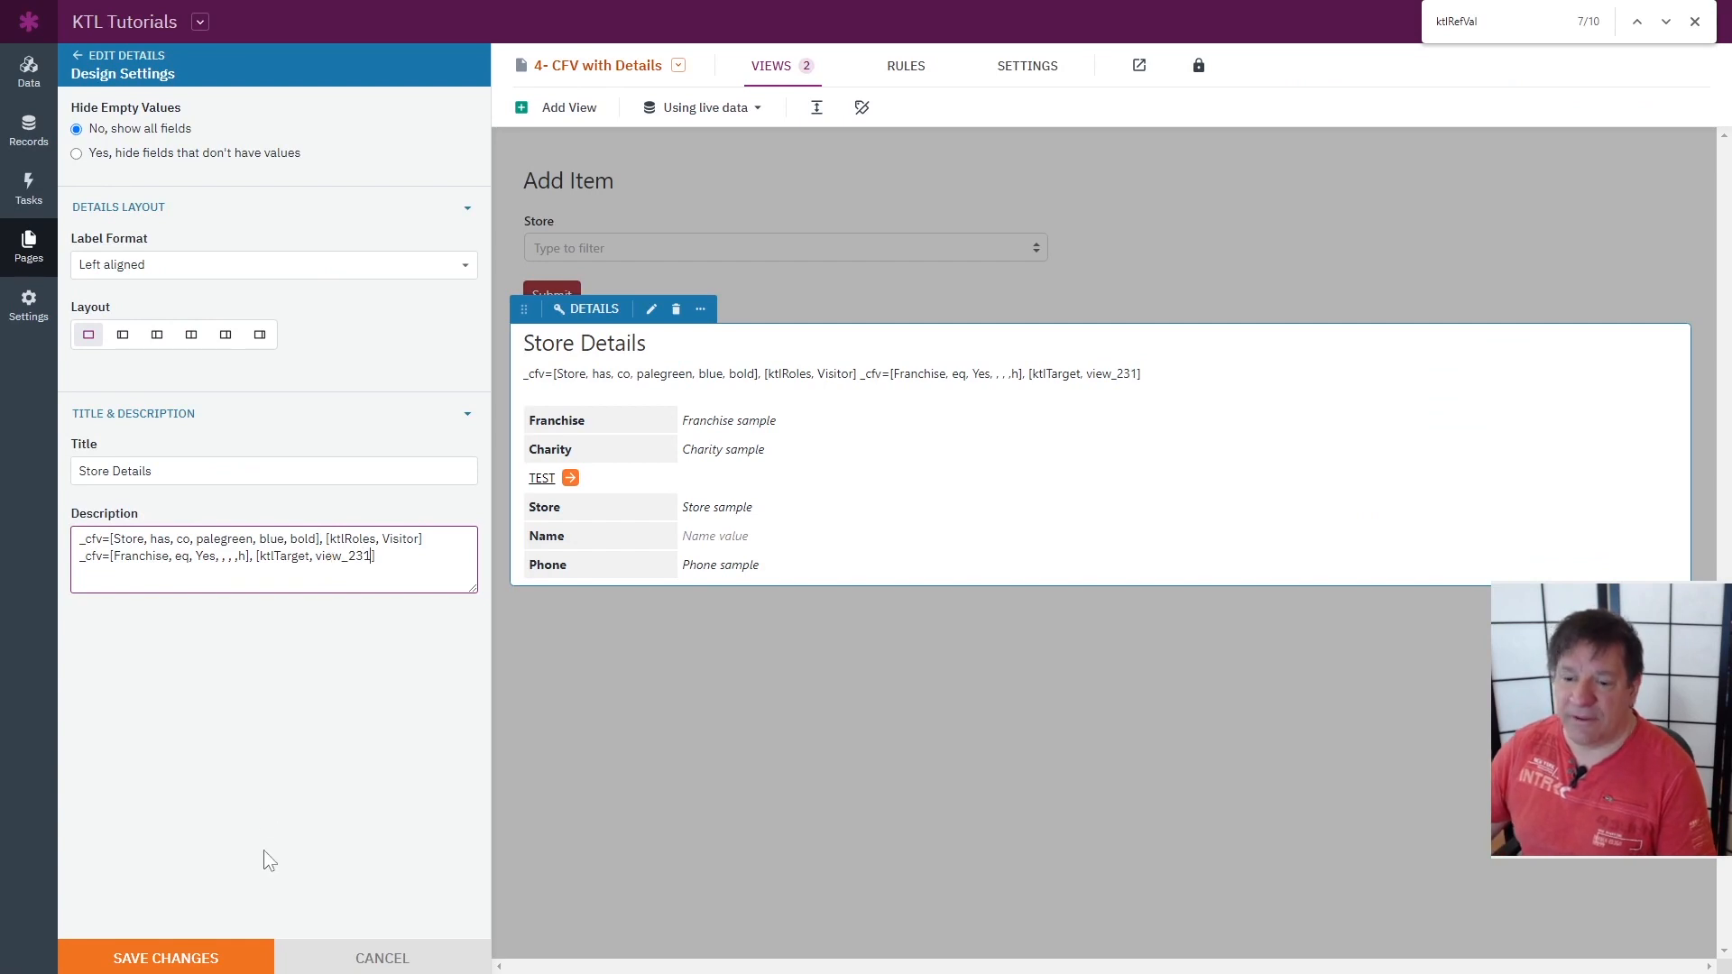
left_click(208, 961)
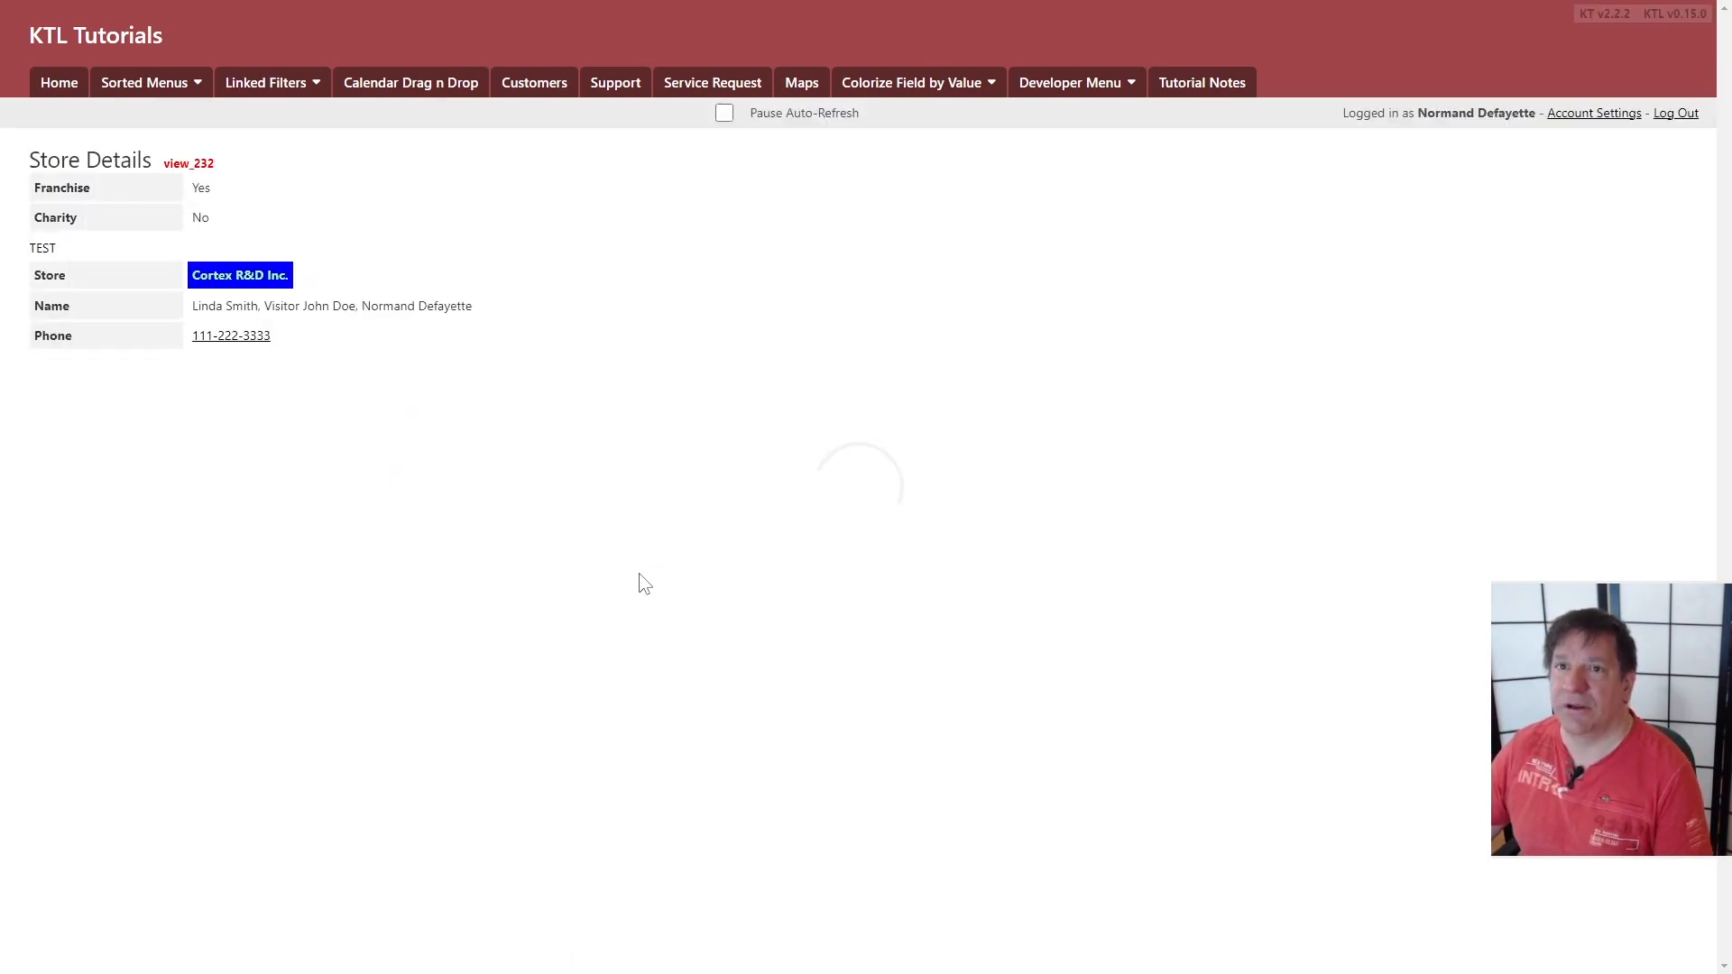
key("ctrl+Tab")
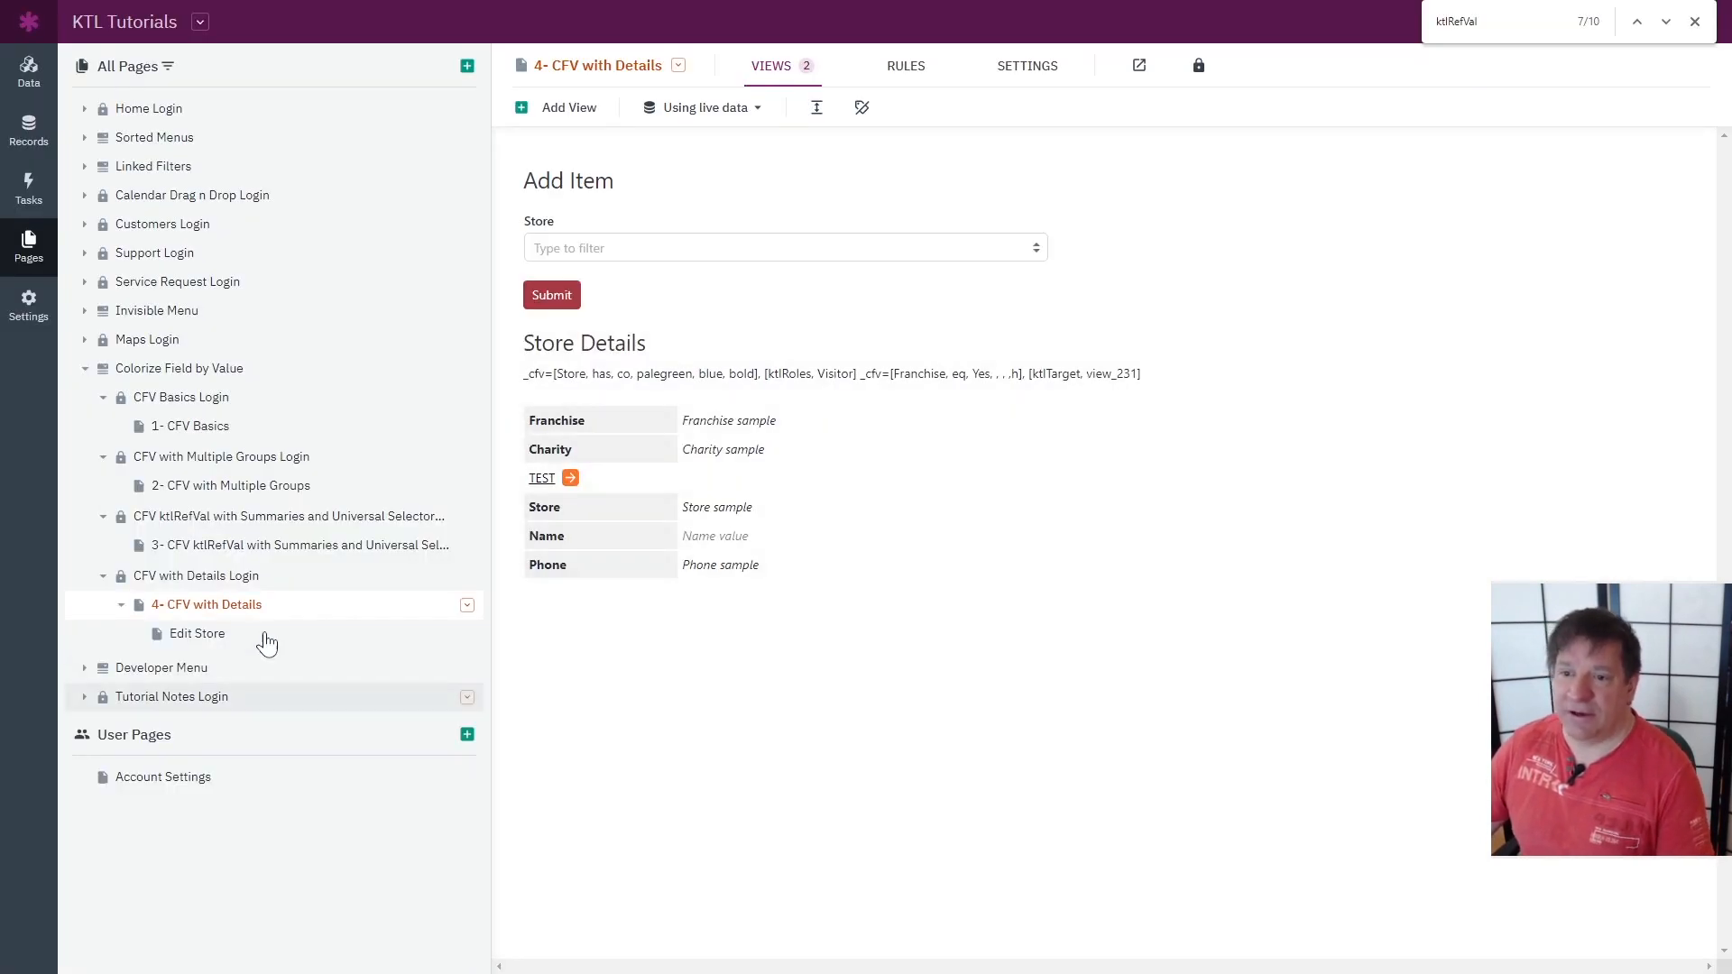
Set the ktlTarget in the Store Details description to the view title Add Item, save the changes, and switch to the live page
left_click(940, 366)
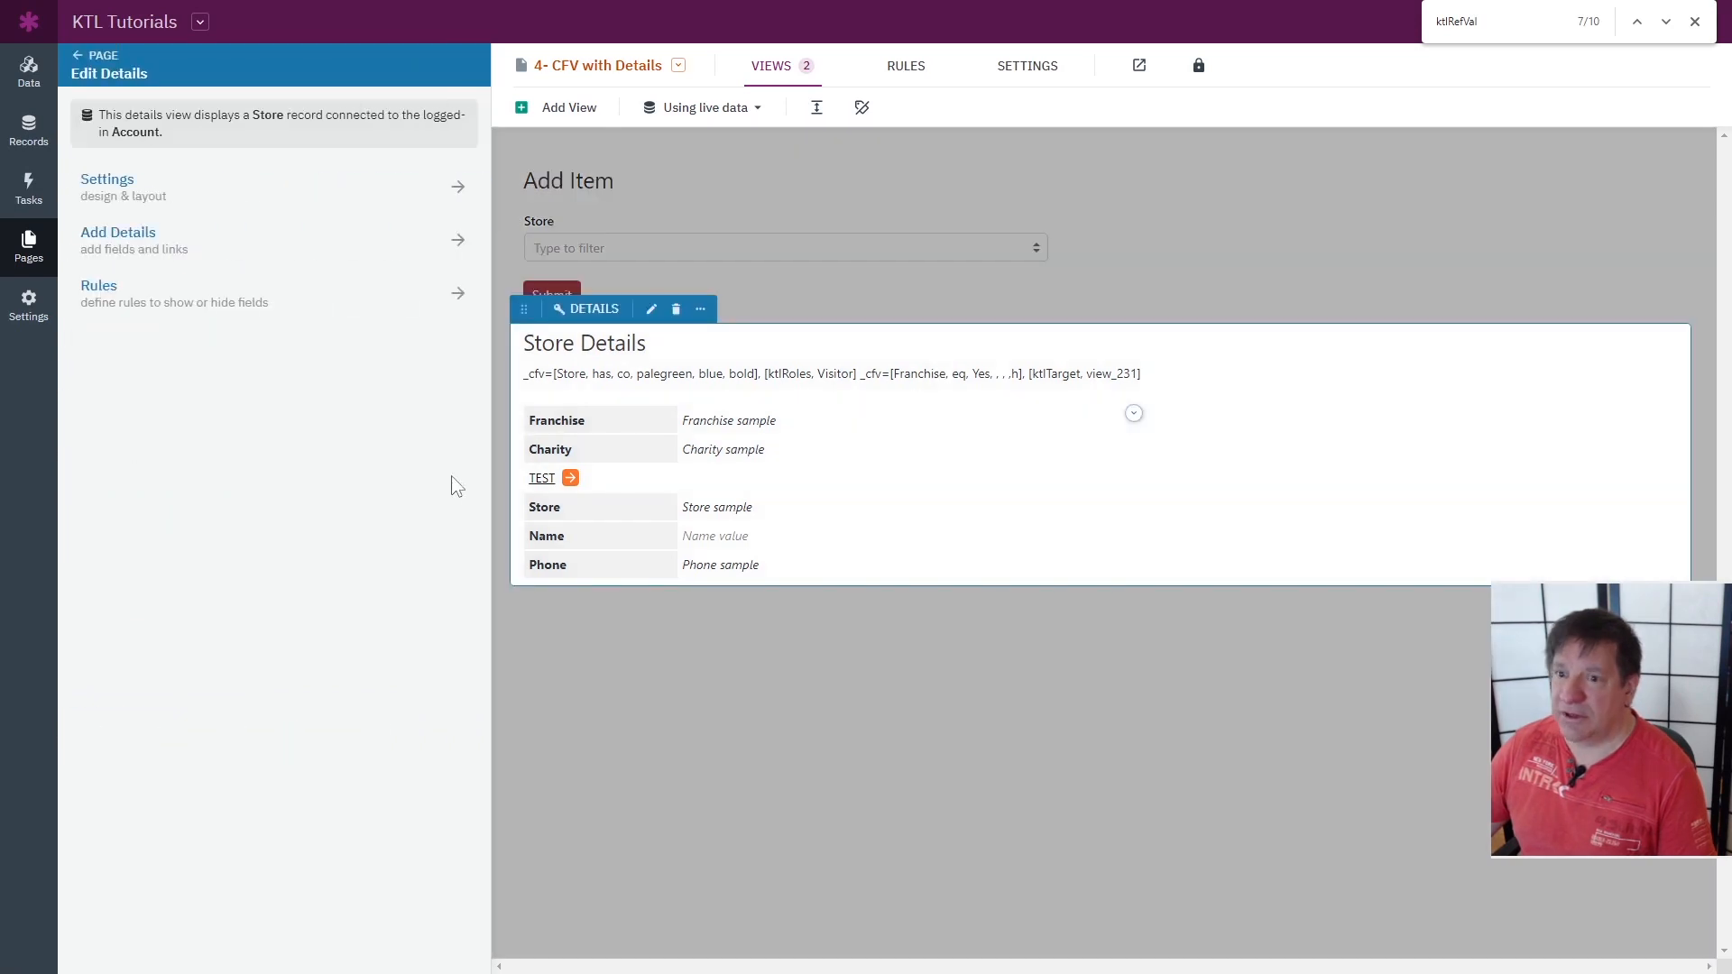
left_click(140, 194)
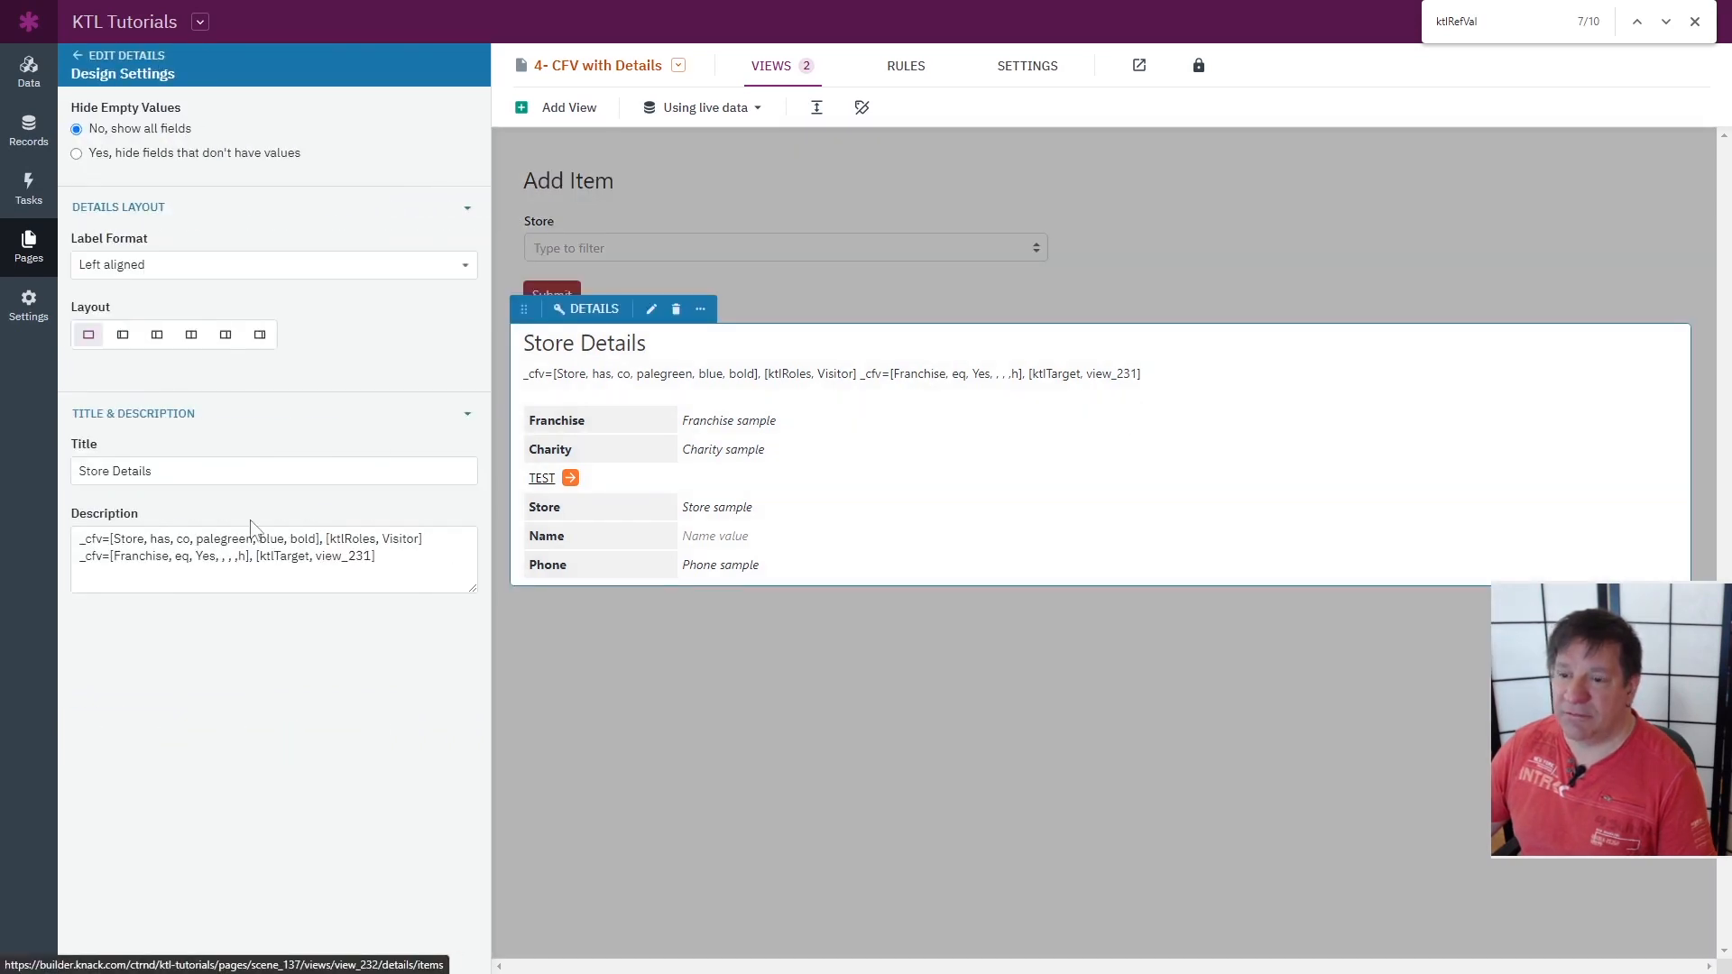
double_click(346, 557)
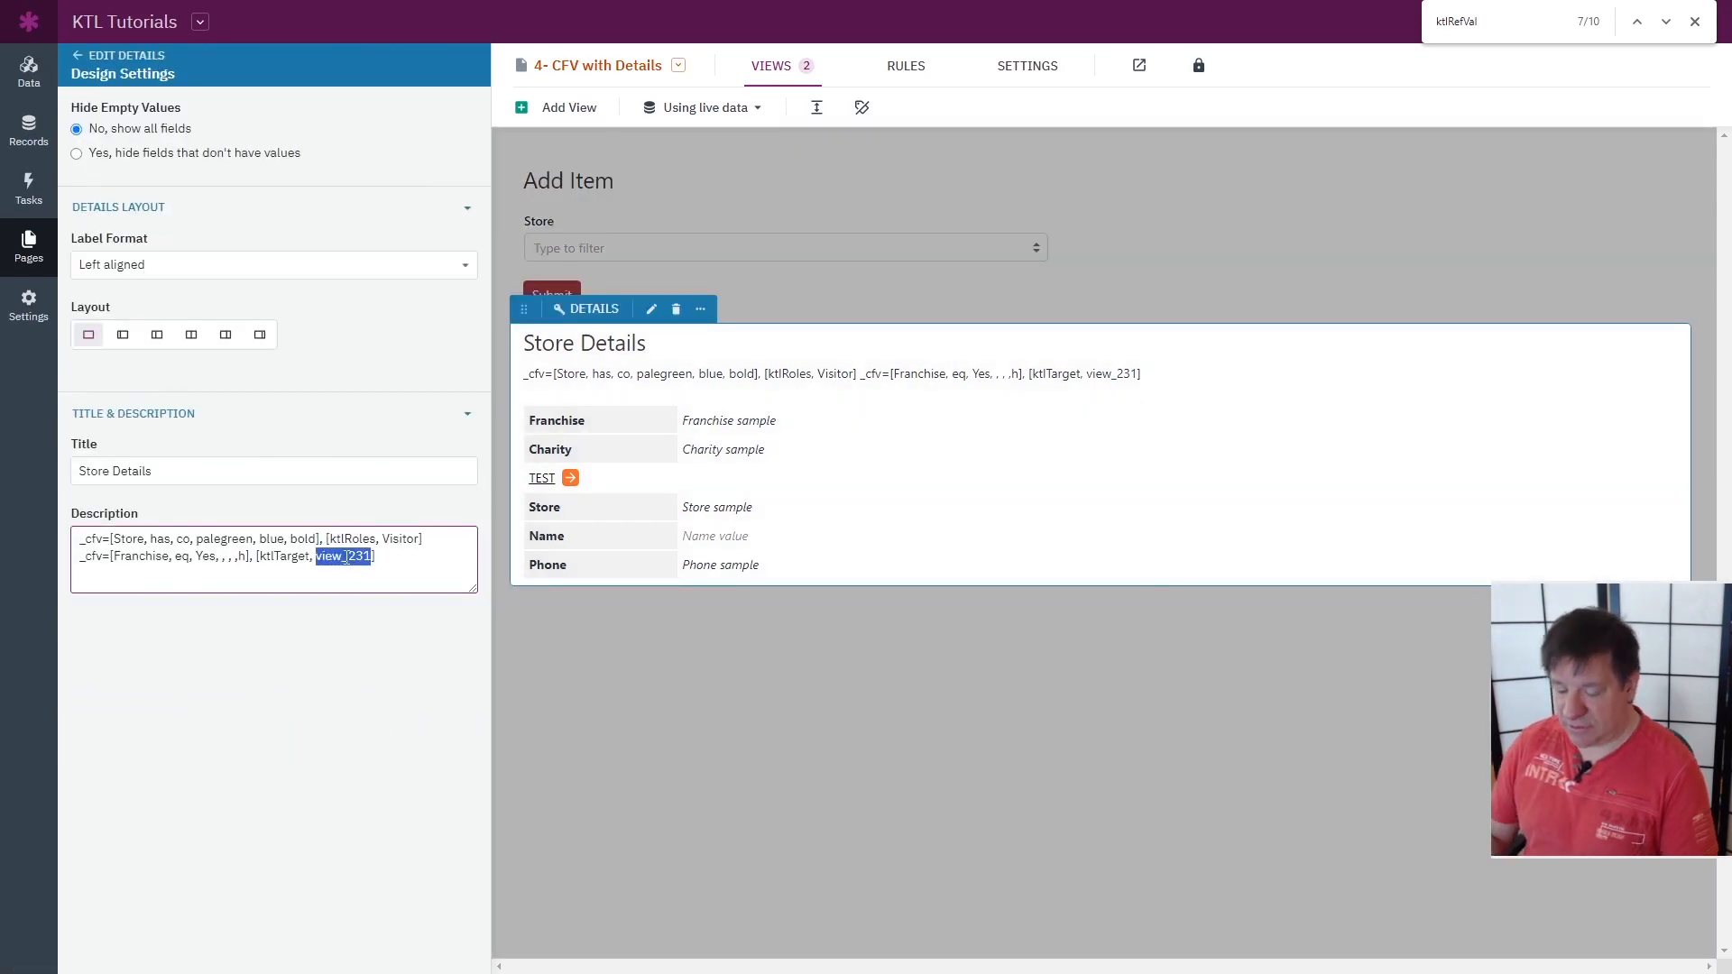
type("Add Item")
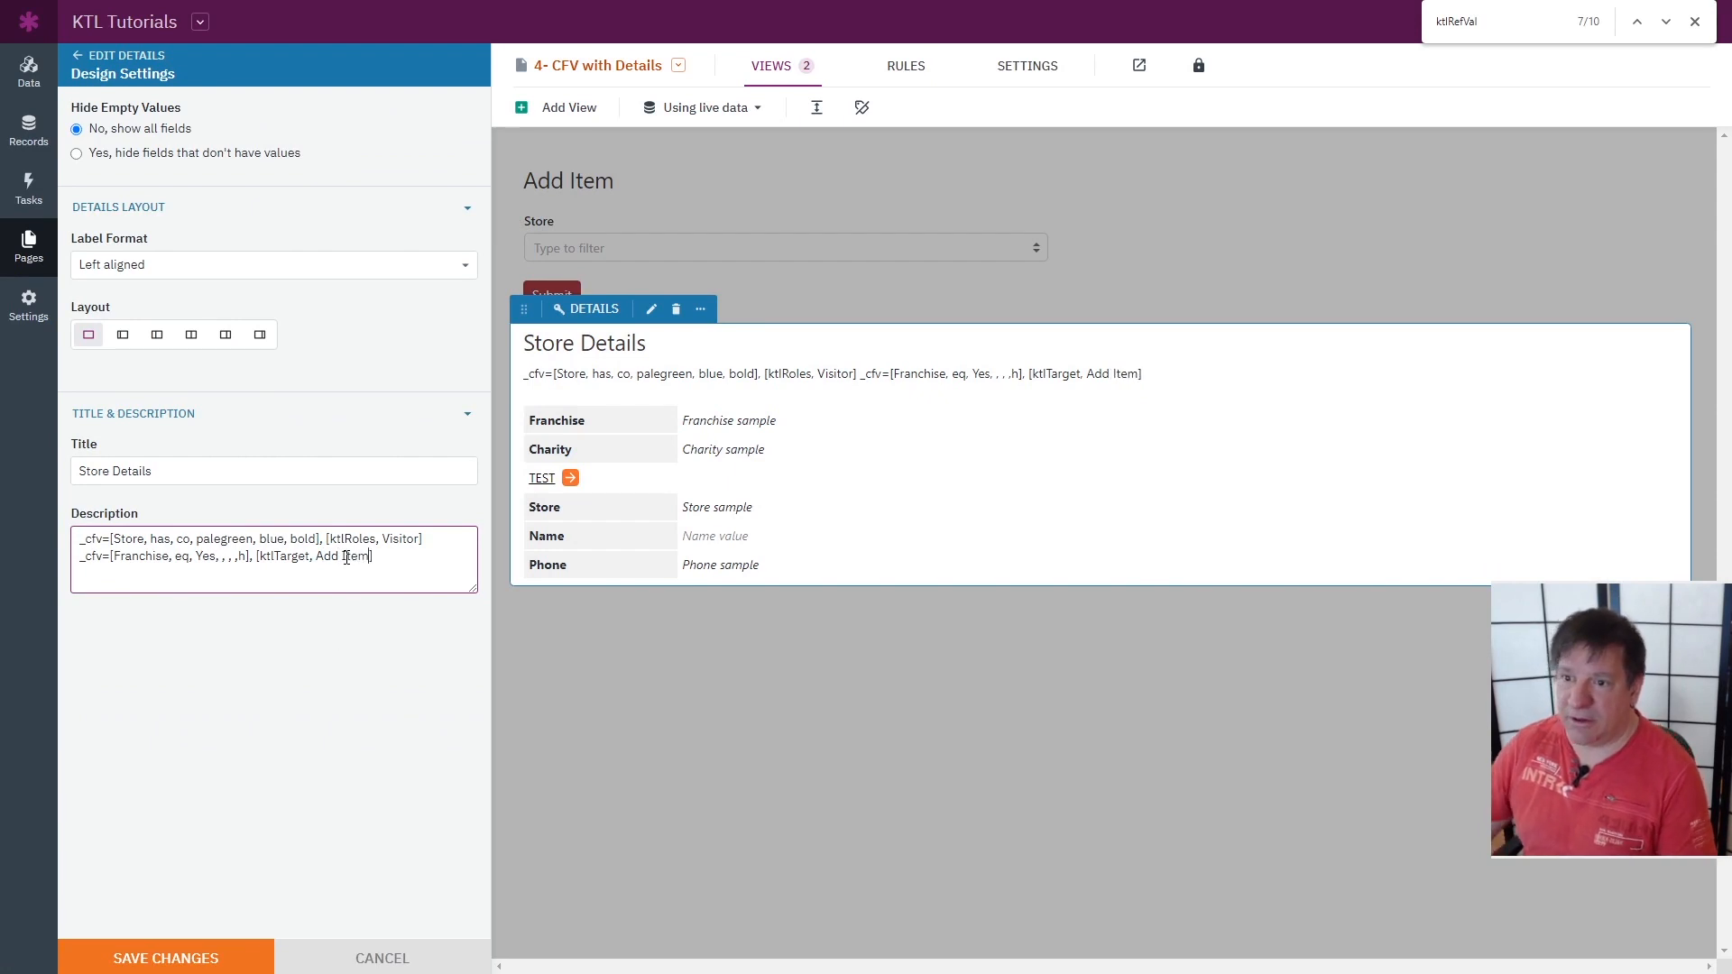
left_click(210, 941)
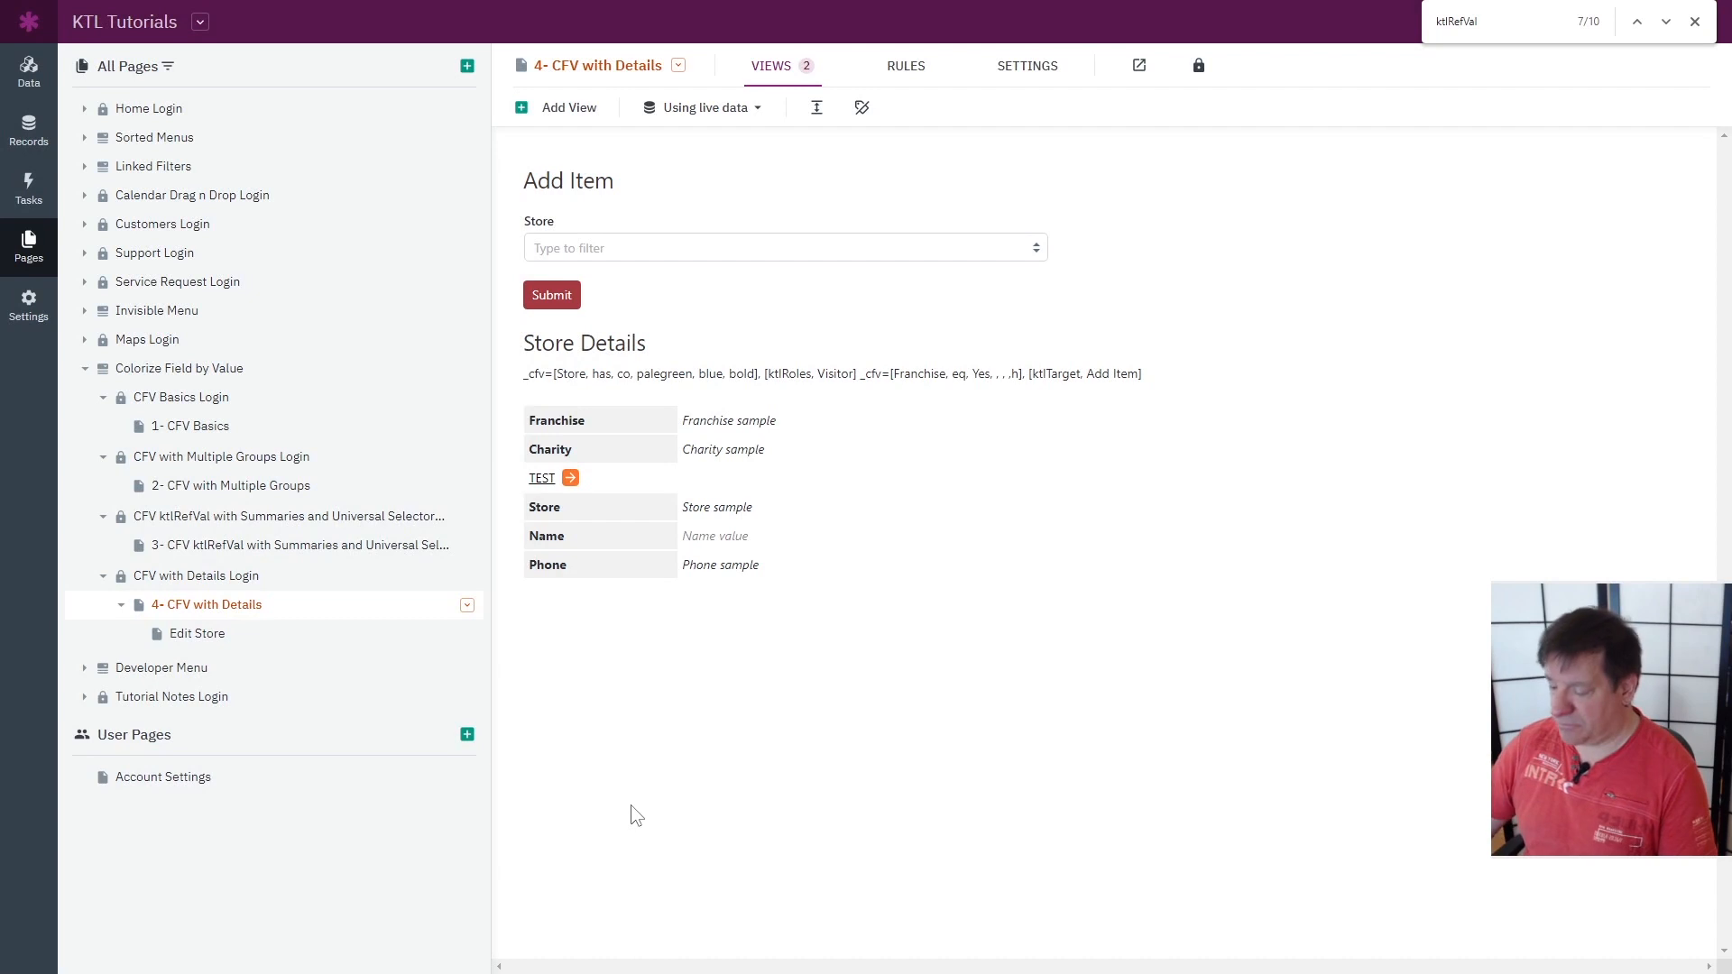
key("ctrl+Tab")
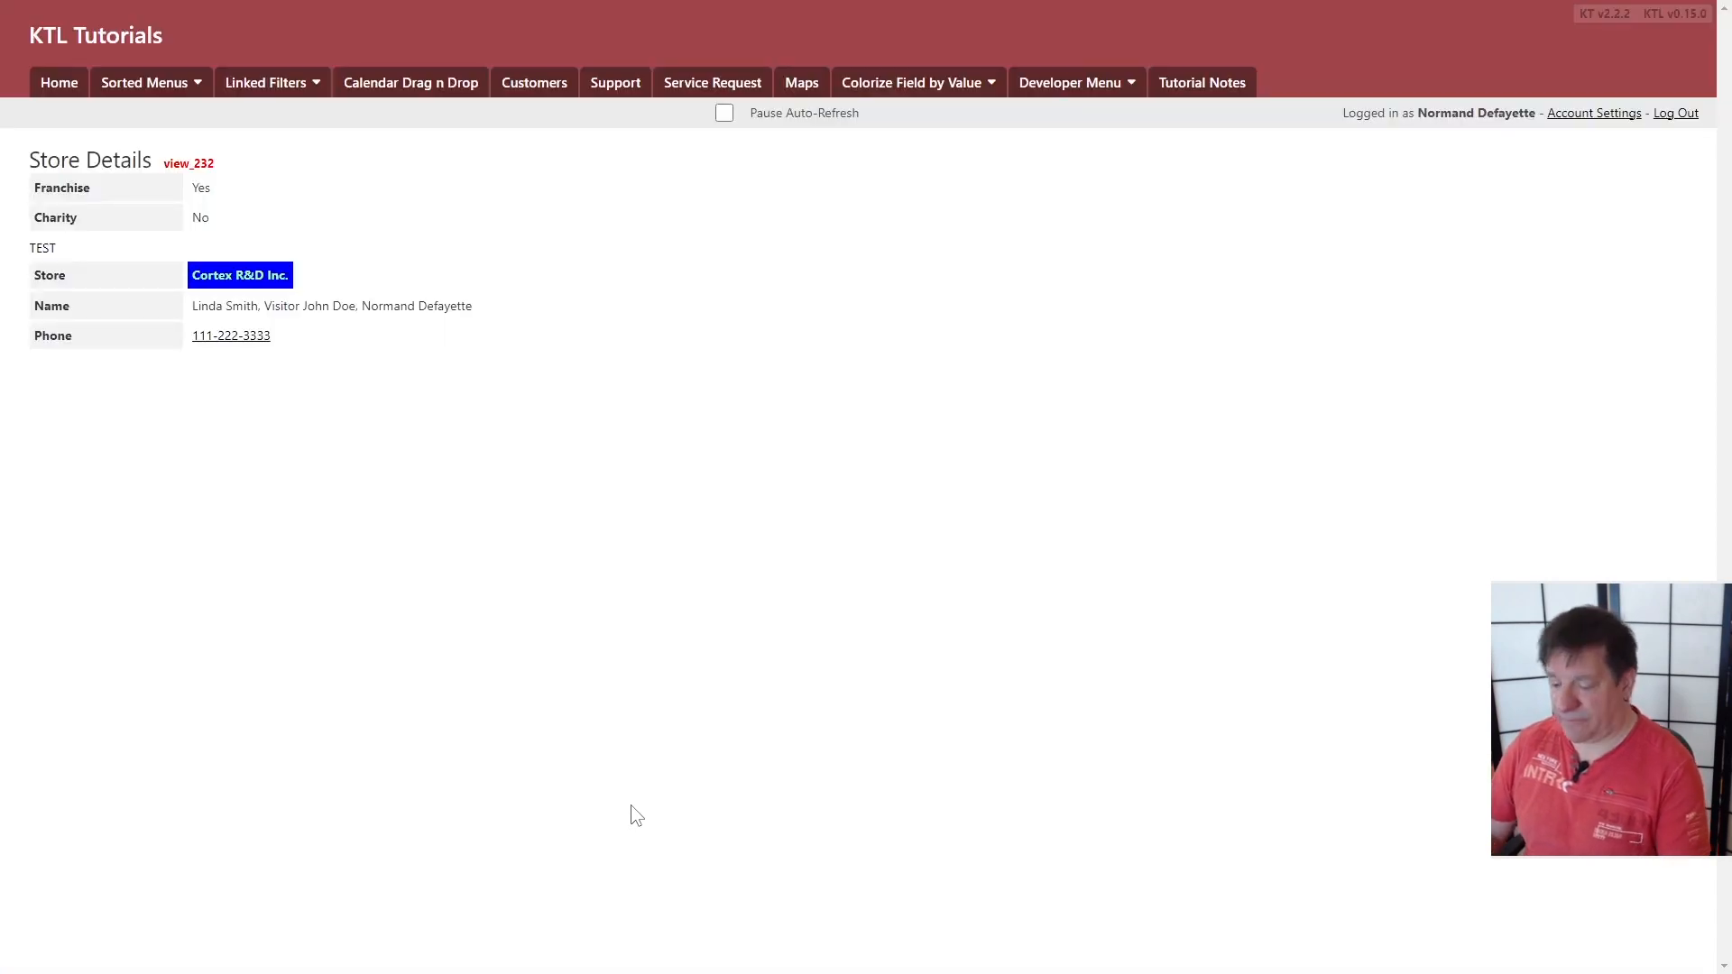
Reload the live page to check the Store Details result, and return to its ktlTarget rule in the builder
key("F5")
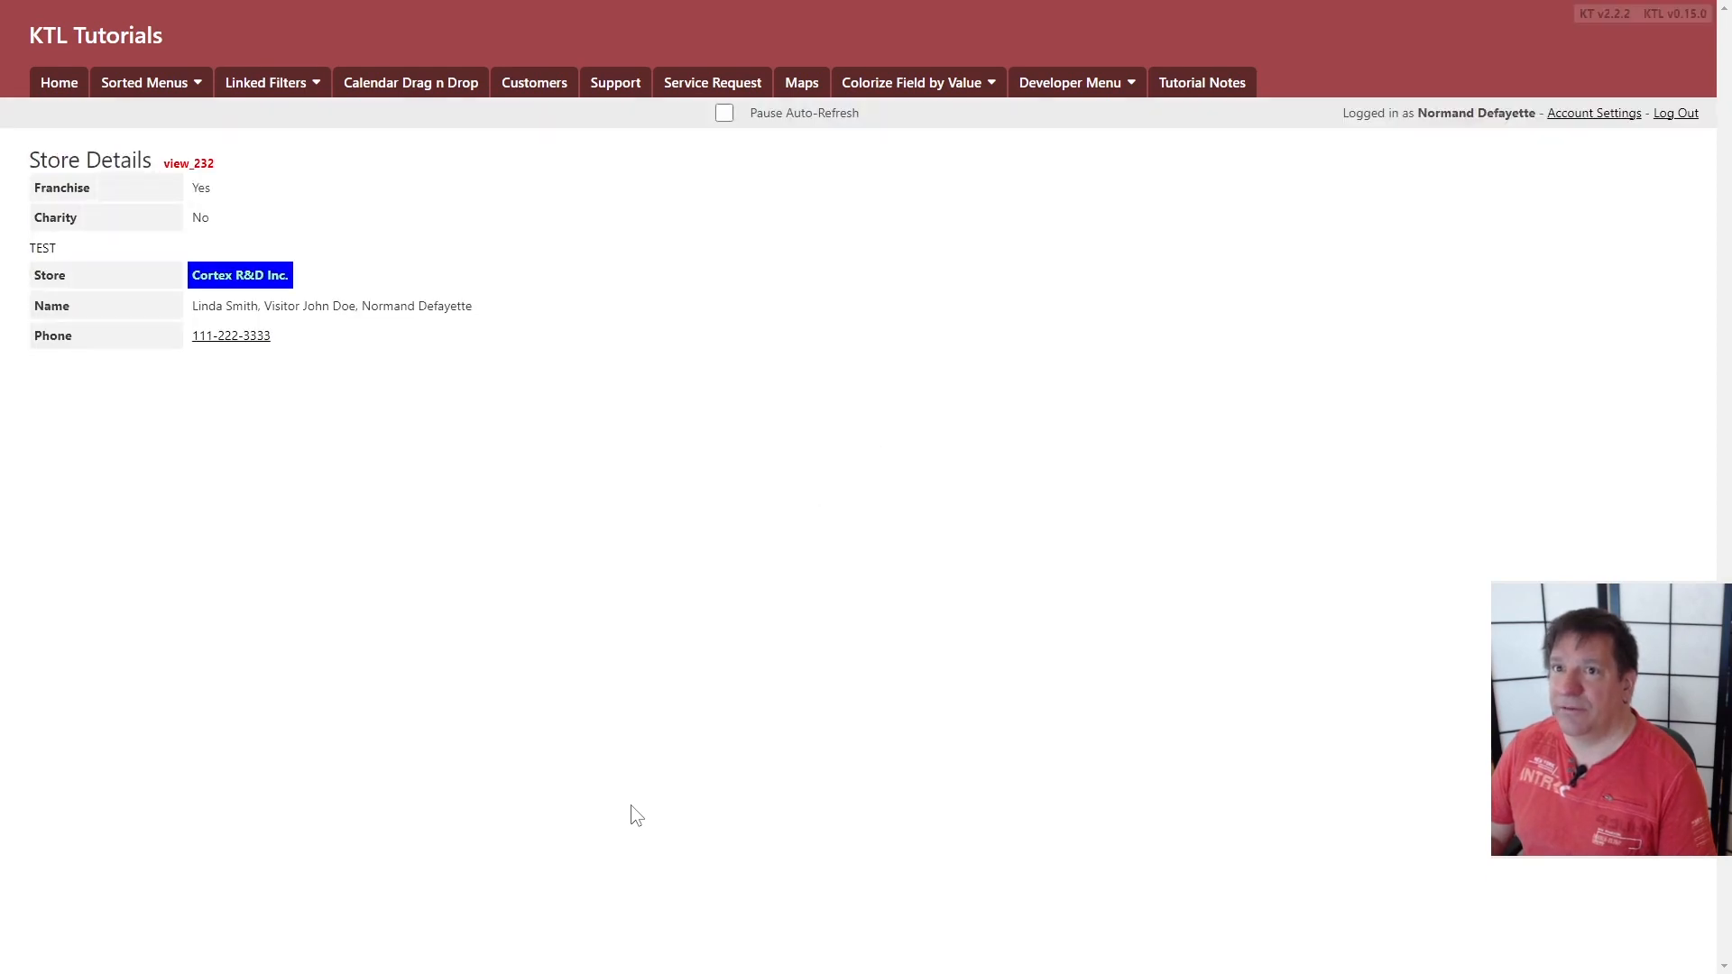
key("ctrl+Tab")
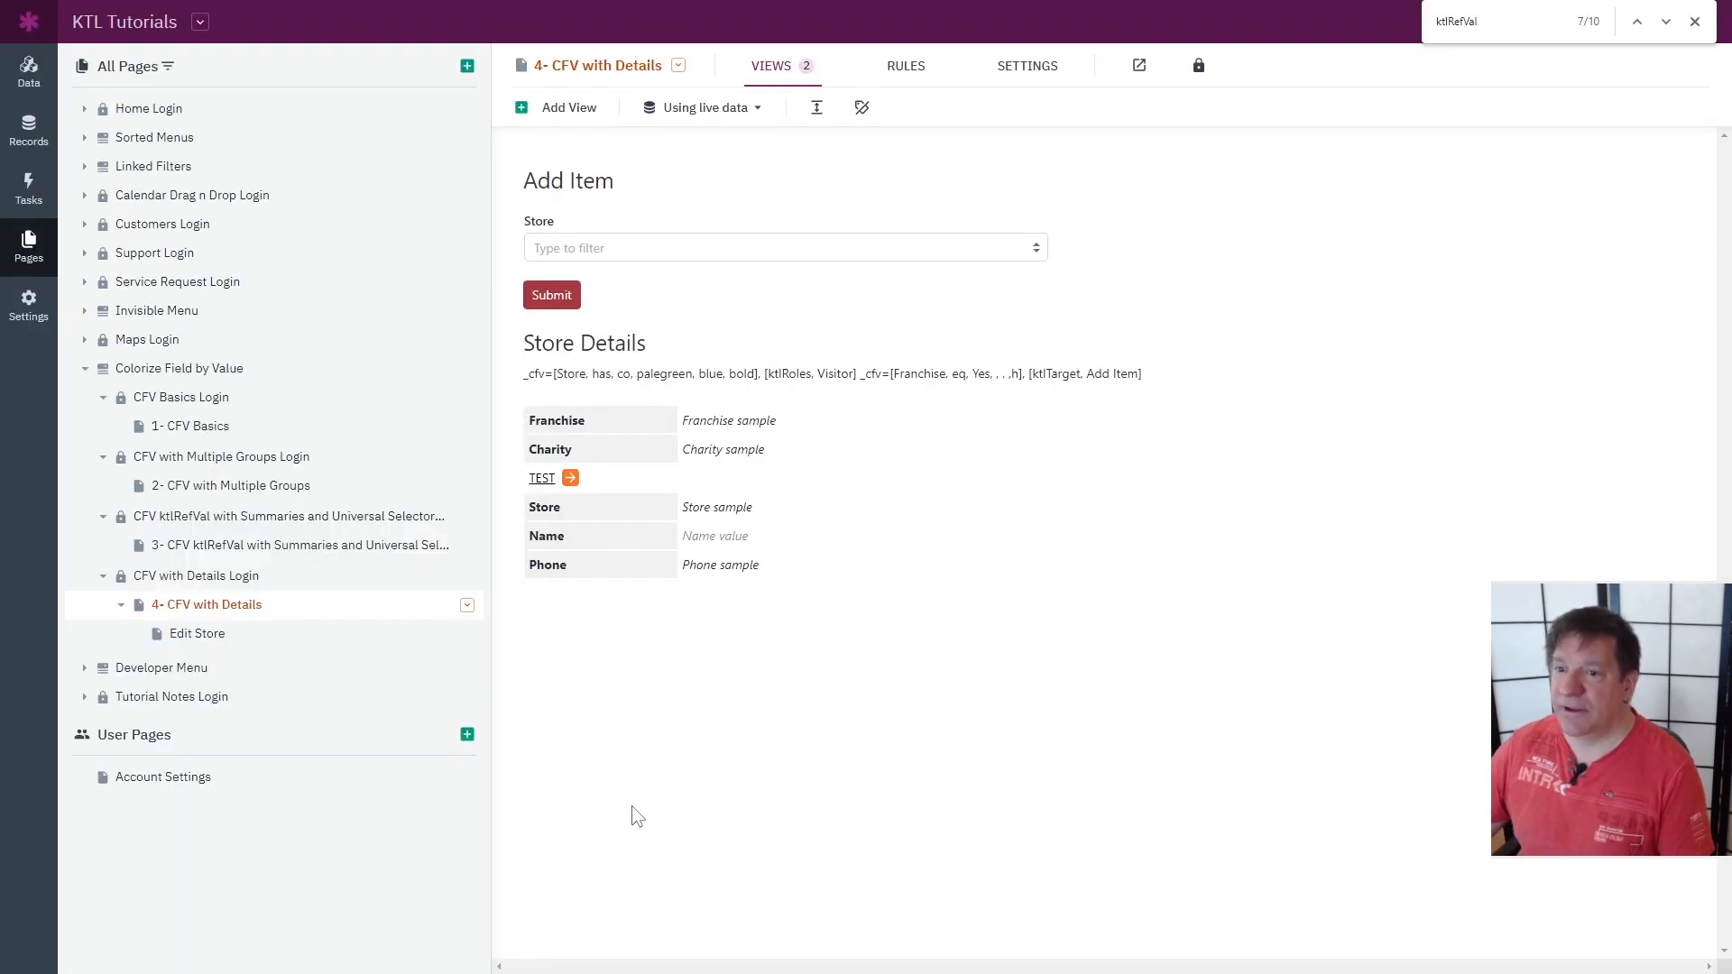
left_click(915, 374)
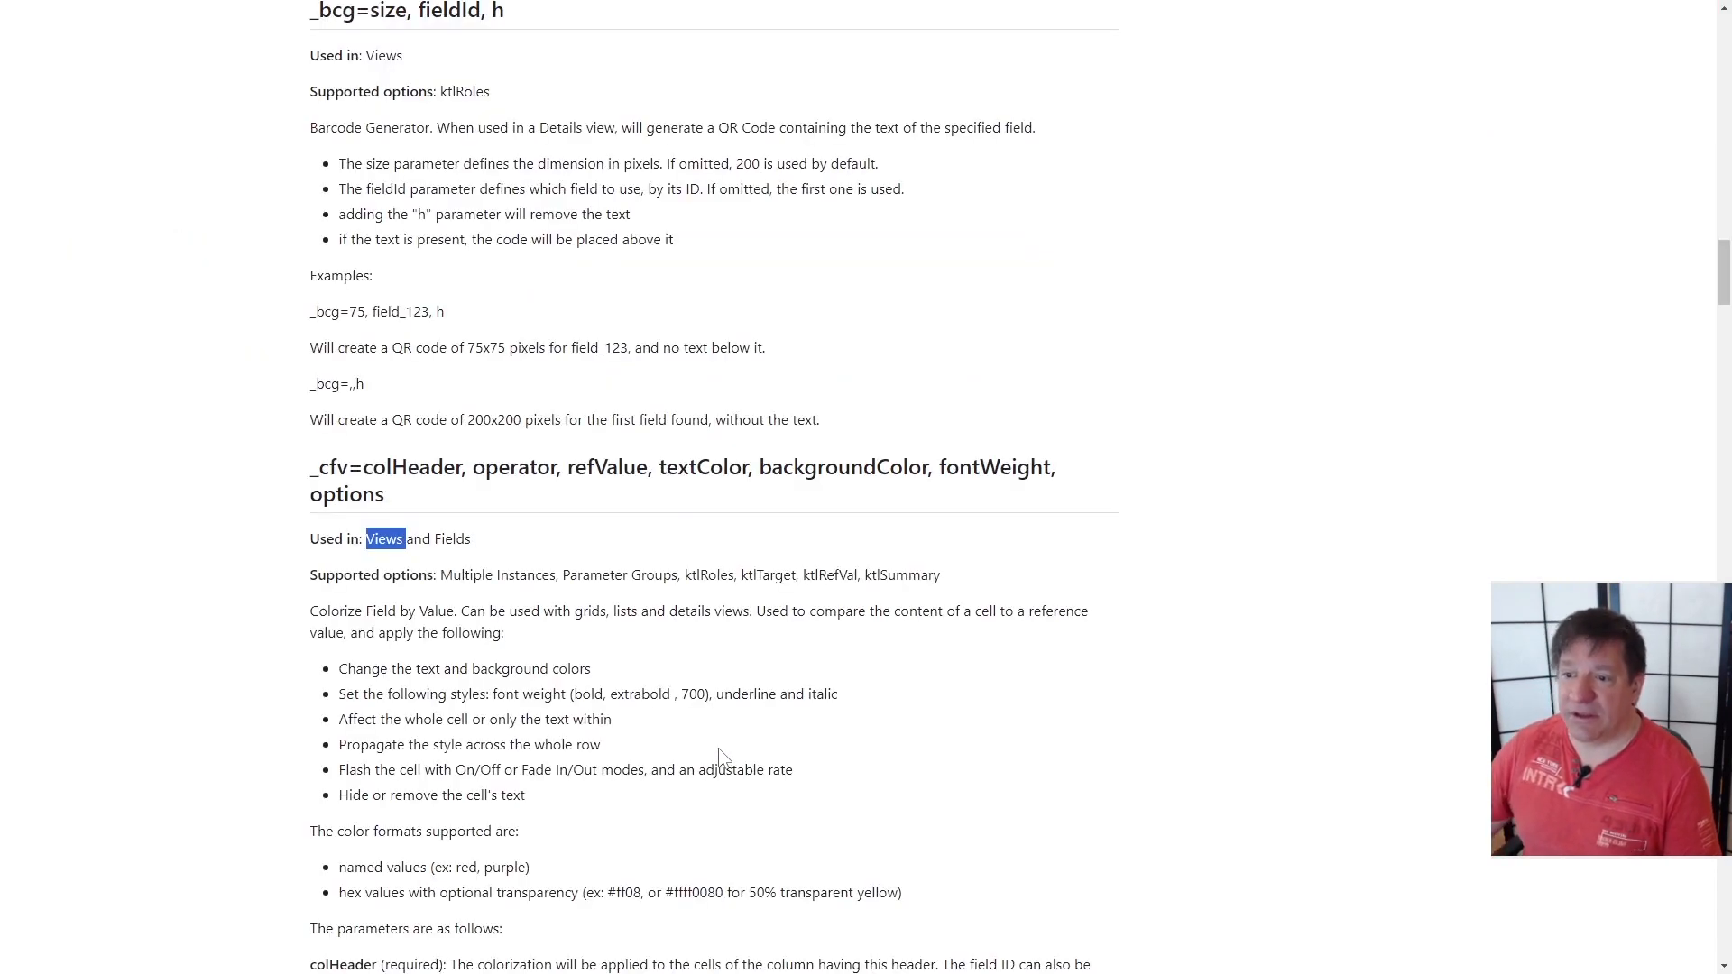
Review the _cfv section of the KTL Keywords wiki, covering its supported options, color formats, parameters and operators
scroll(651, 750, "down", 5)
scroll(654, 751, "down", 6)
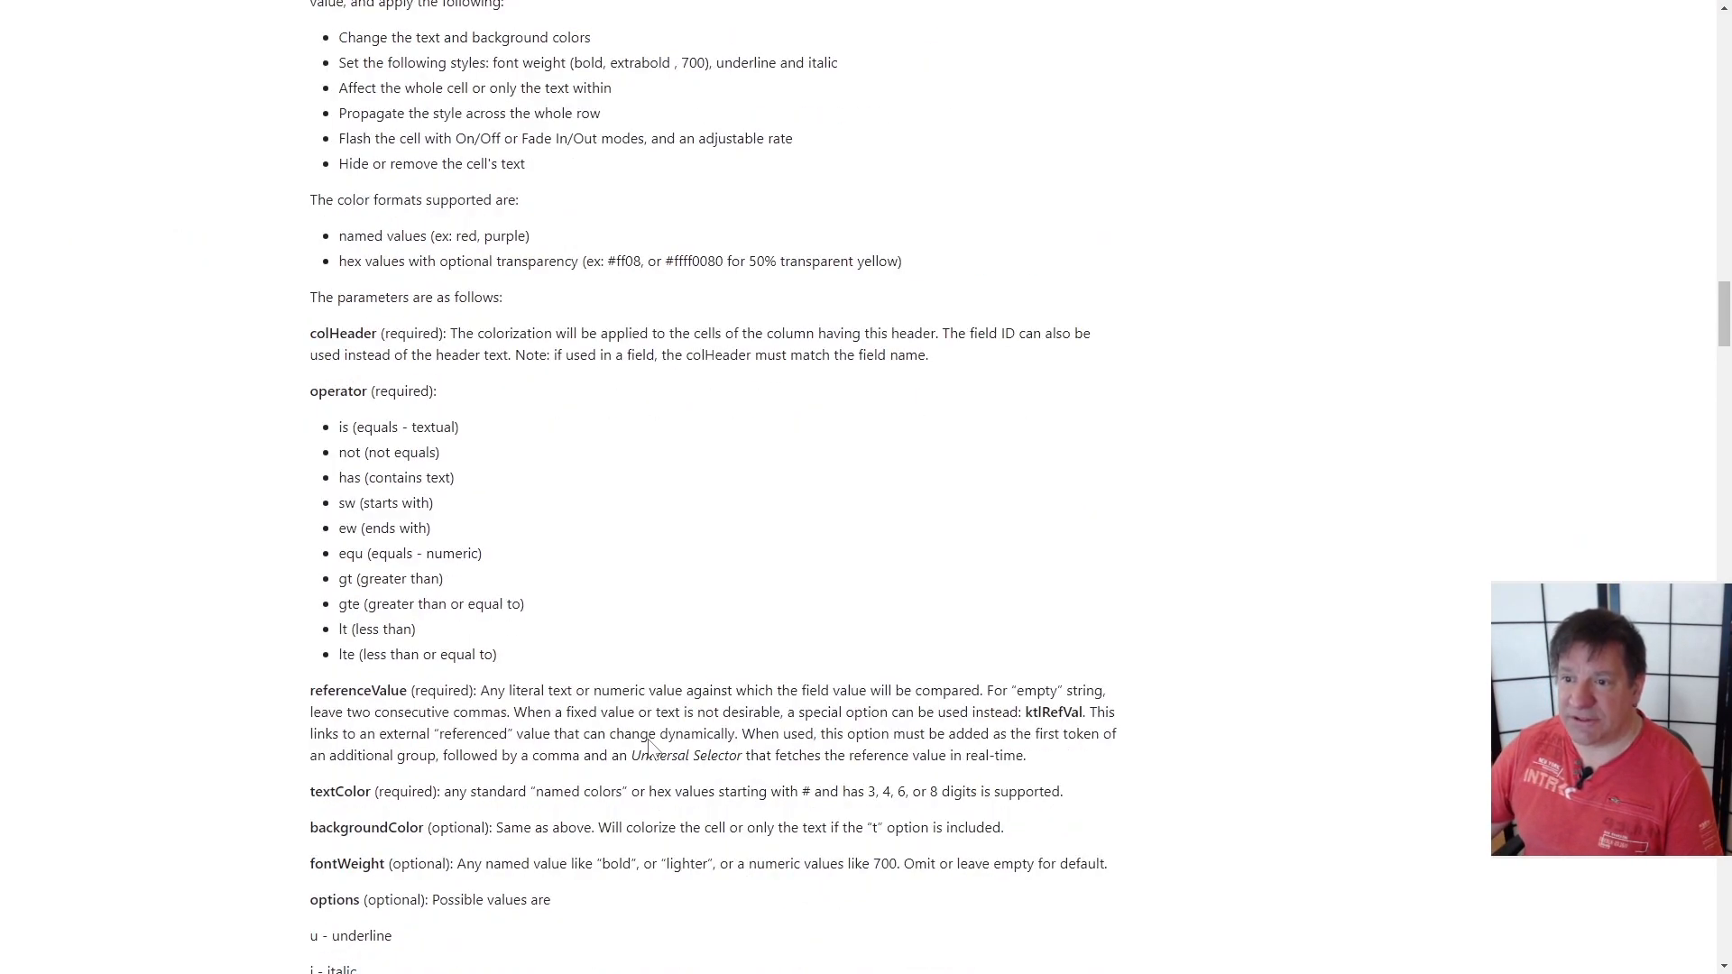
scroll(636, 669, "up", 9)
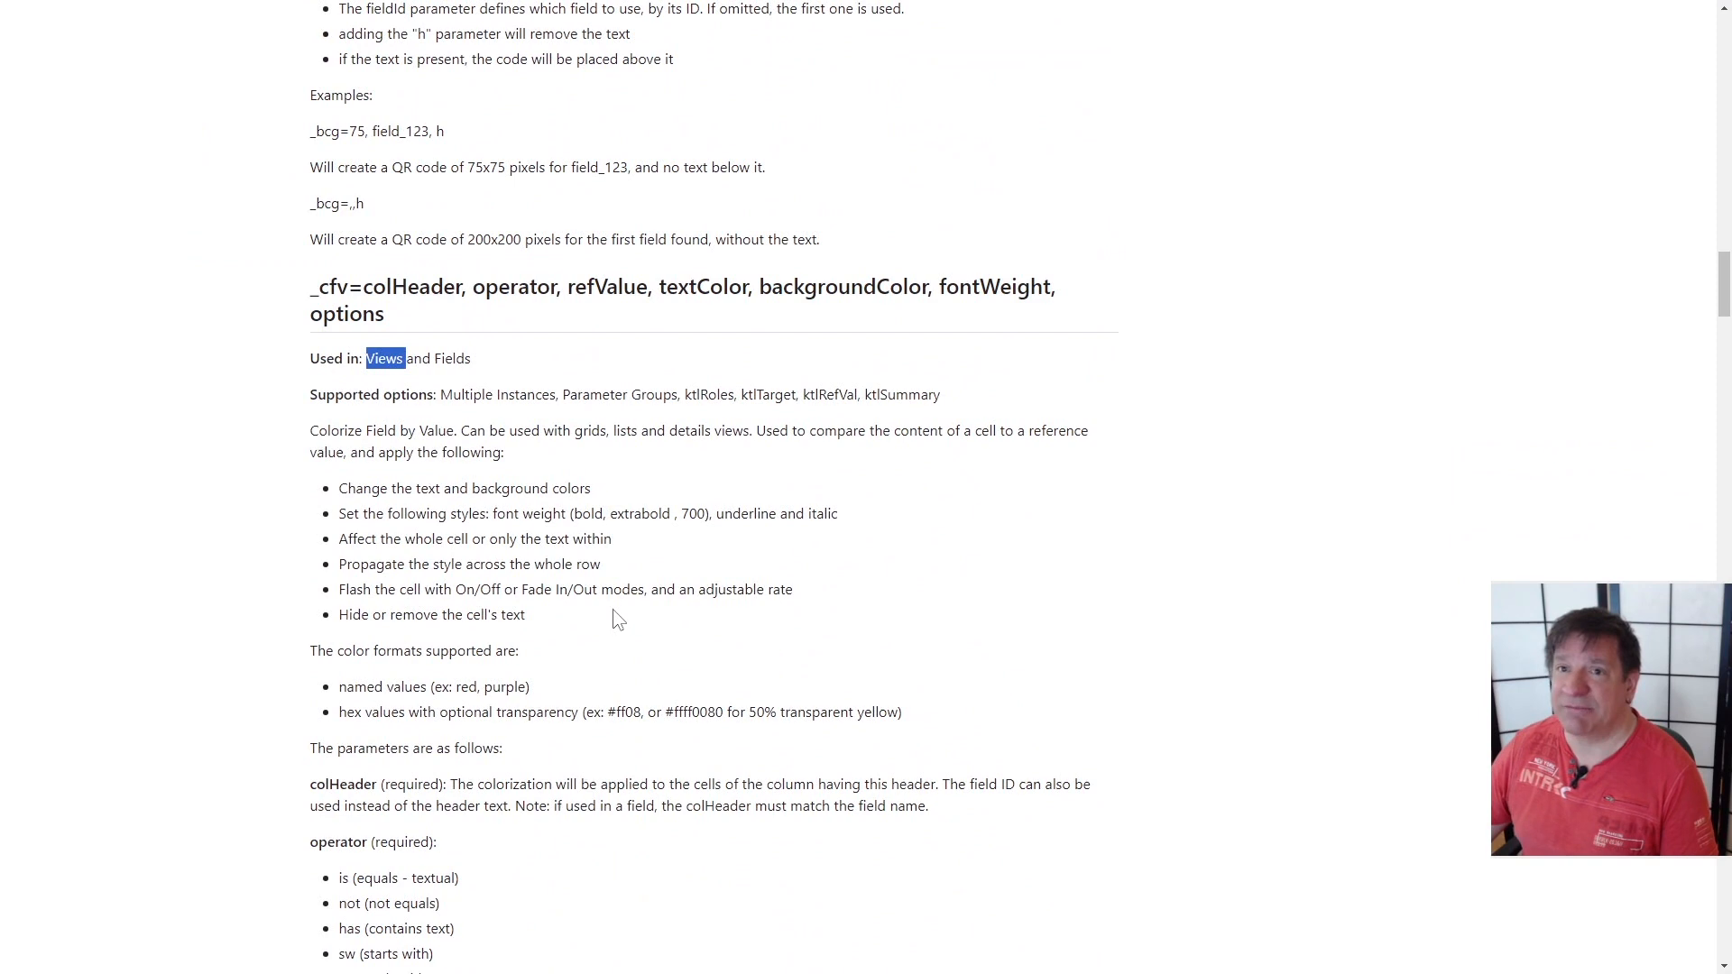
scroll(595, 584, "down", 2)
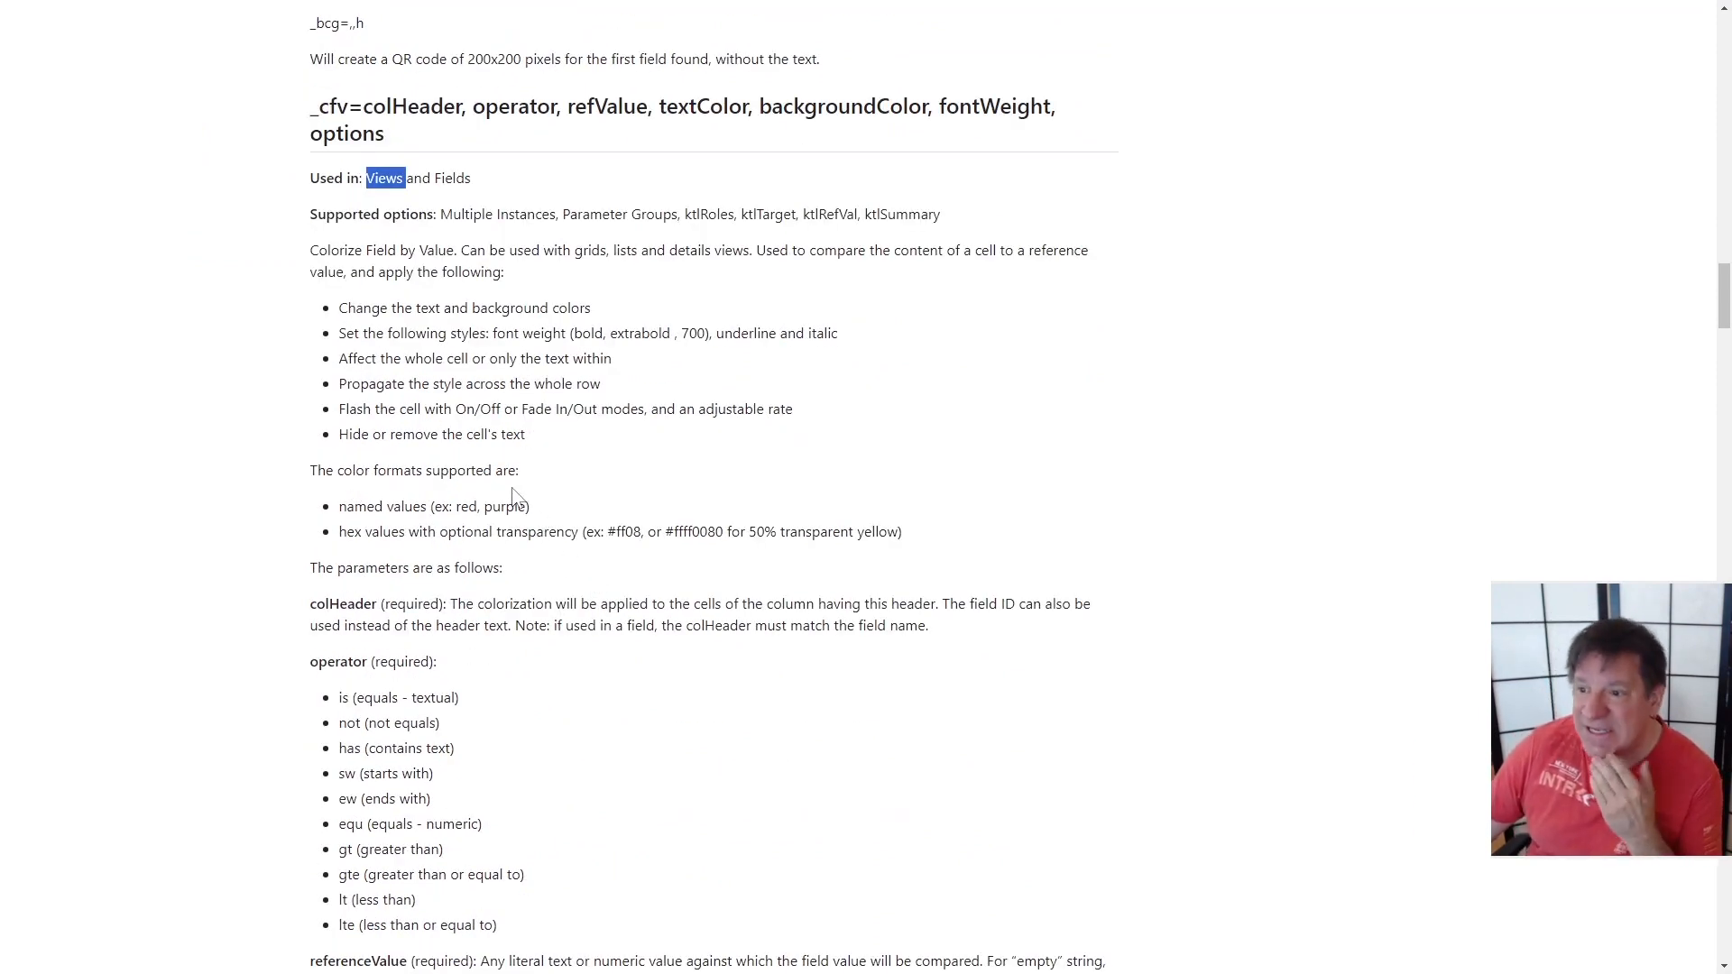
scroll(514, 496, "down", 4)
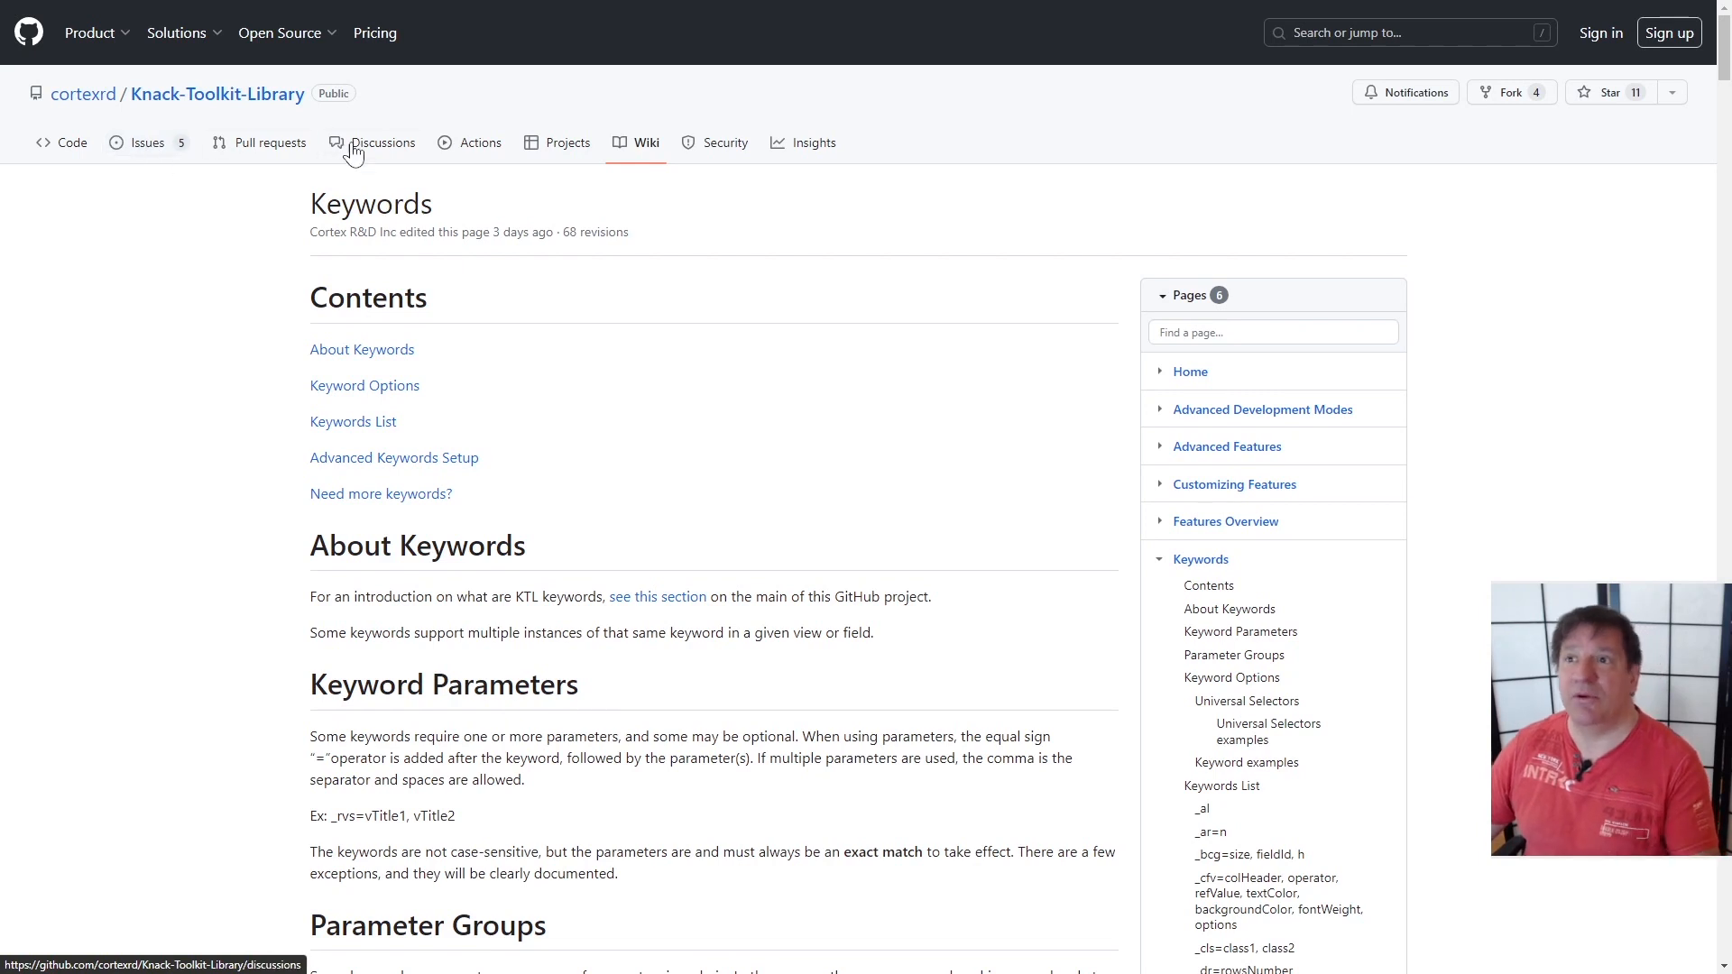
Open the KTL Changelog in the Knack-Toolkit-Library discussions, skim its update posts, and return to the discussions list
left_click(383, 151)
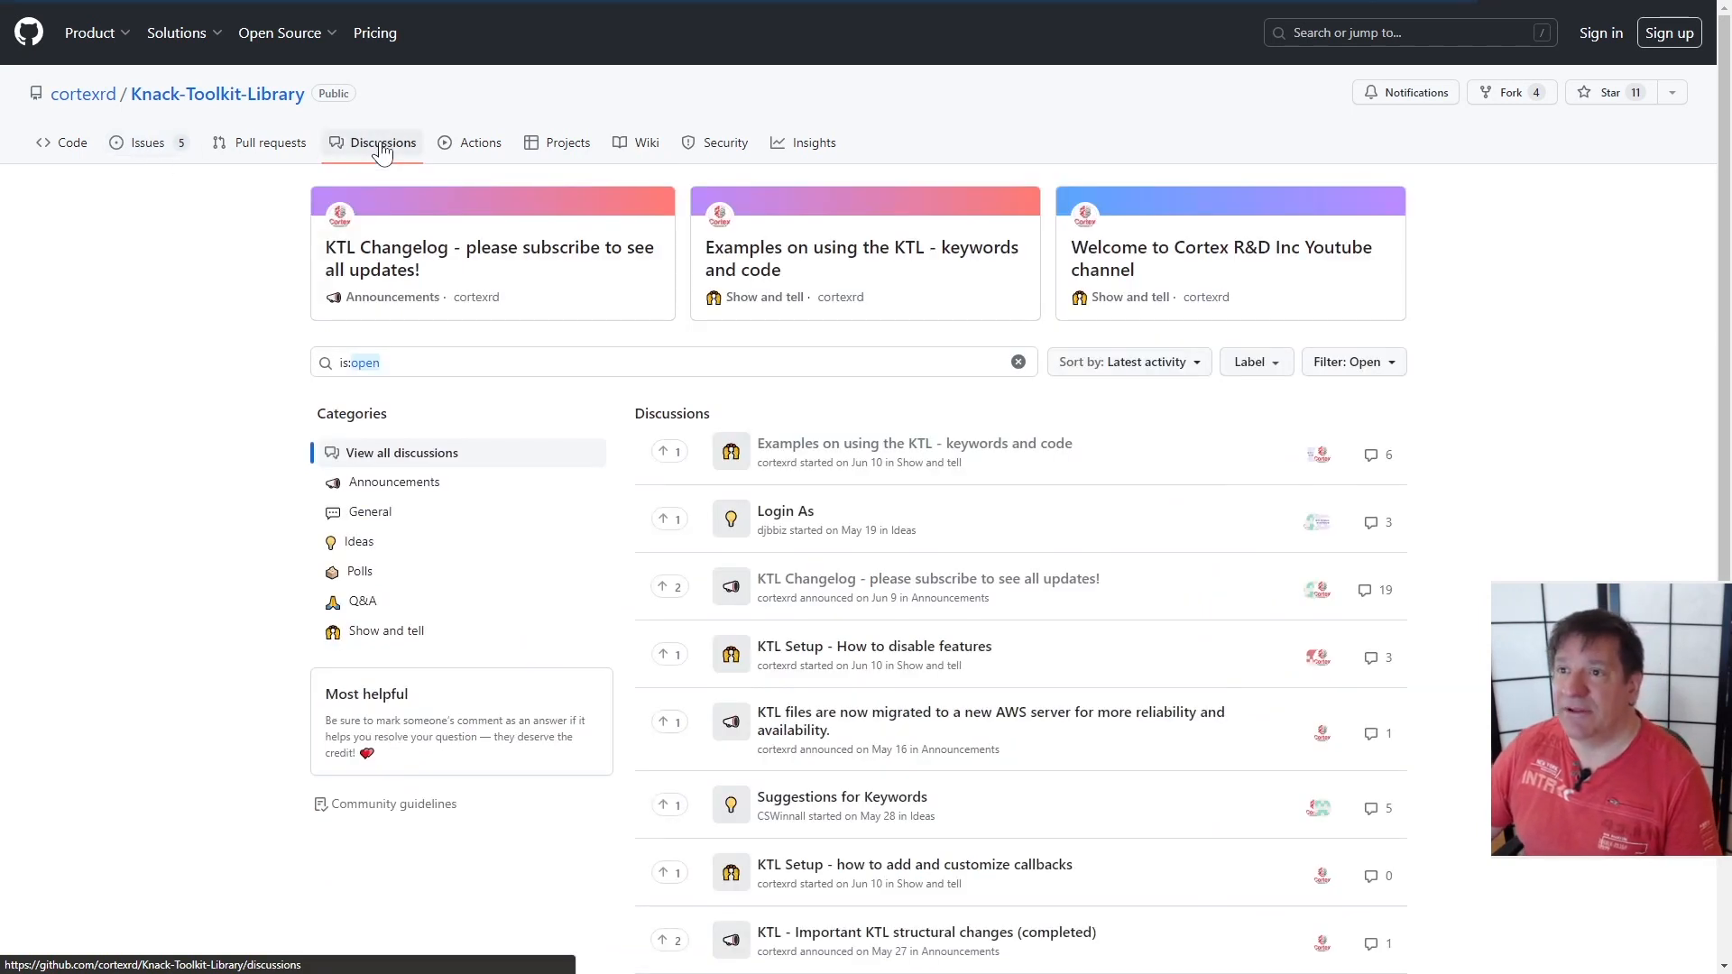
left_click(368, 262)
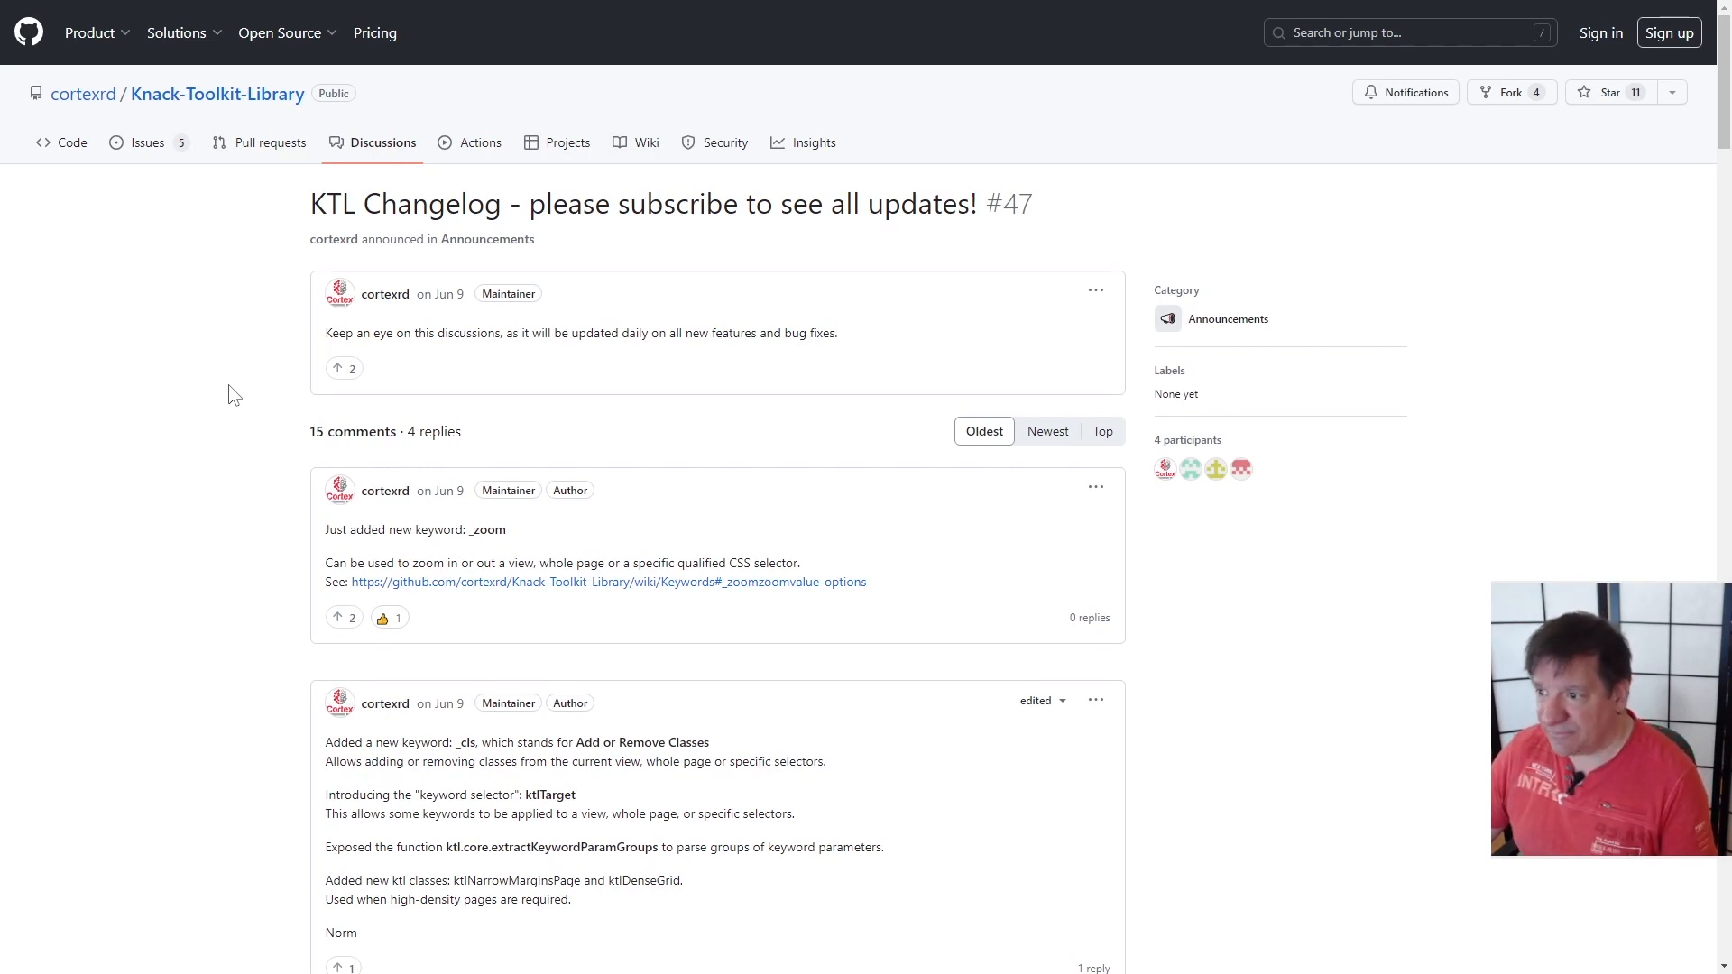
scroll(218, 411, "down", 8)
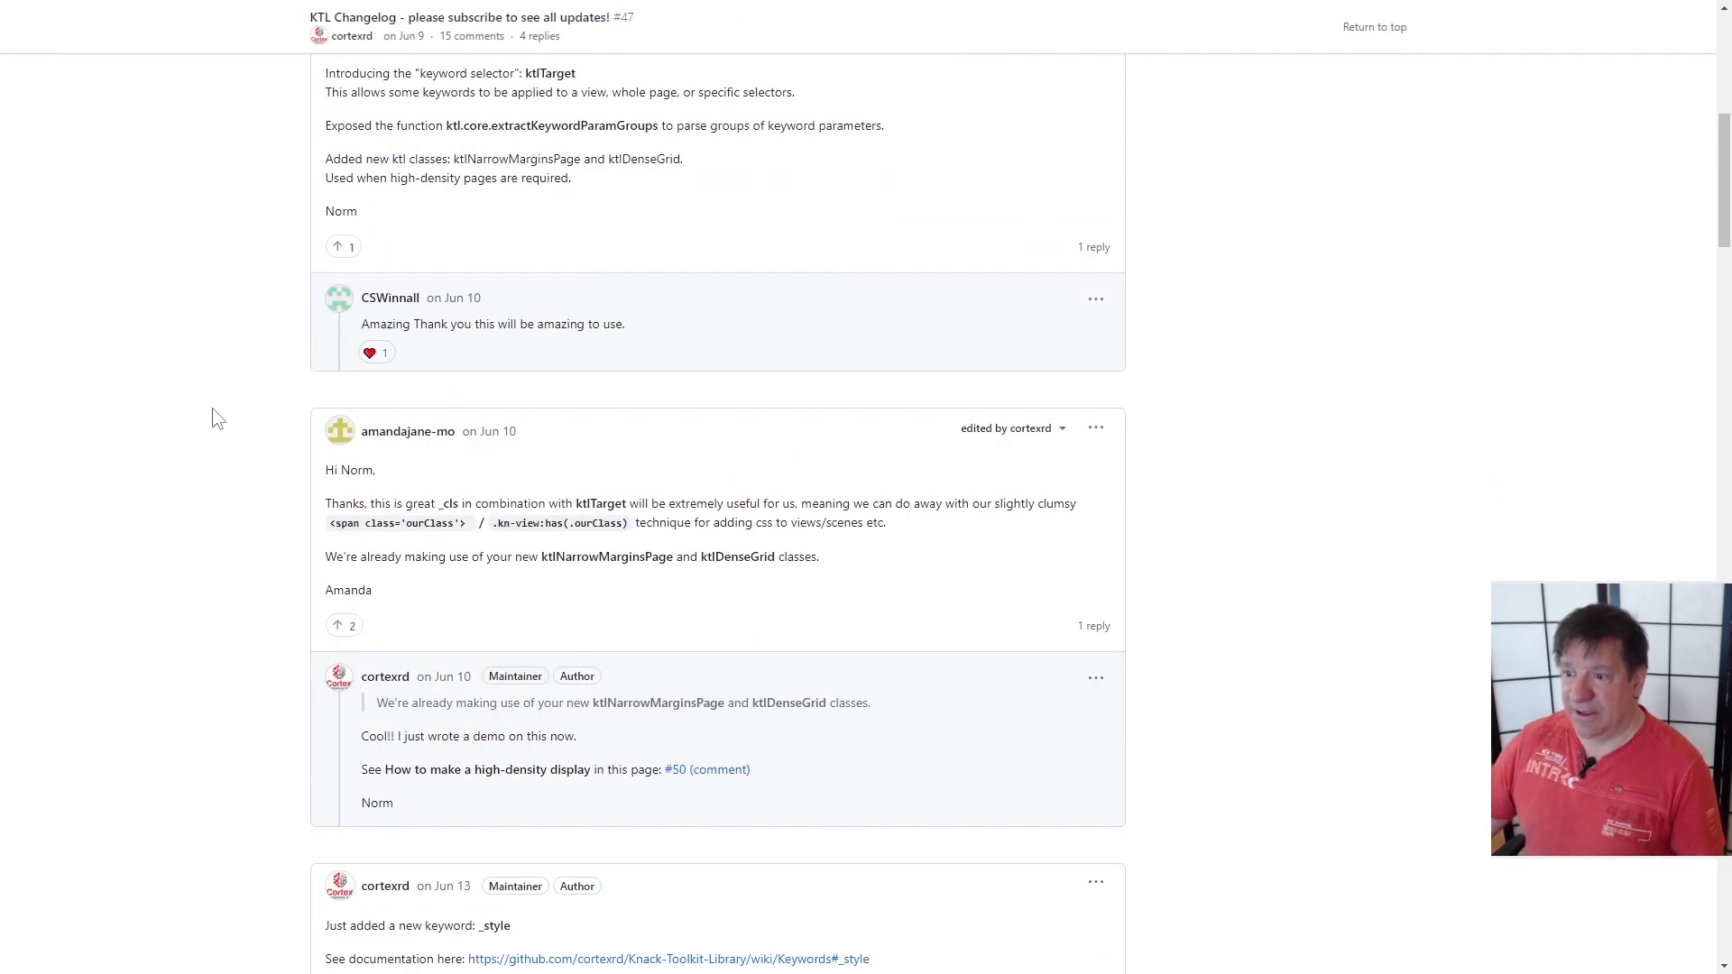
scroll(219, 417, "up", 8)
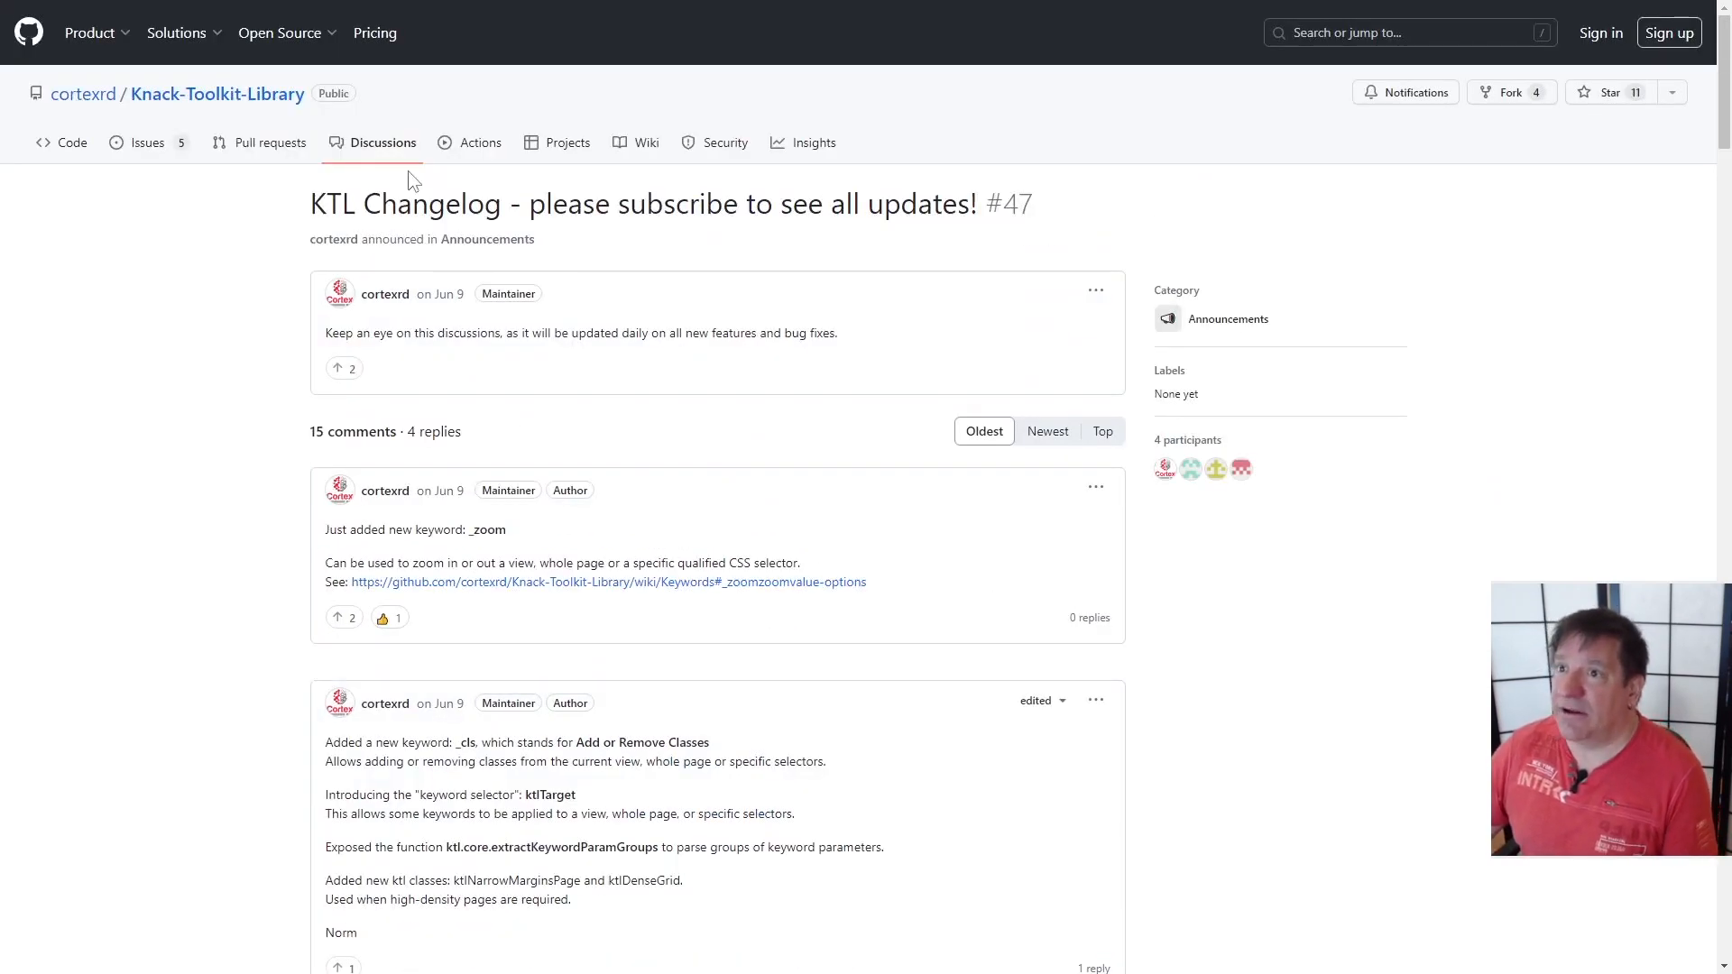
left_click(366, 152)
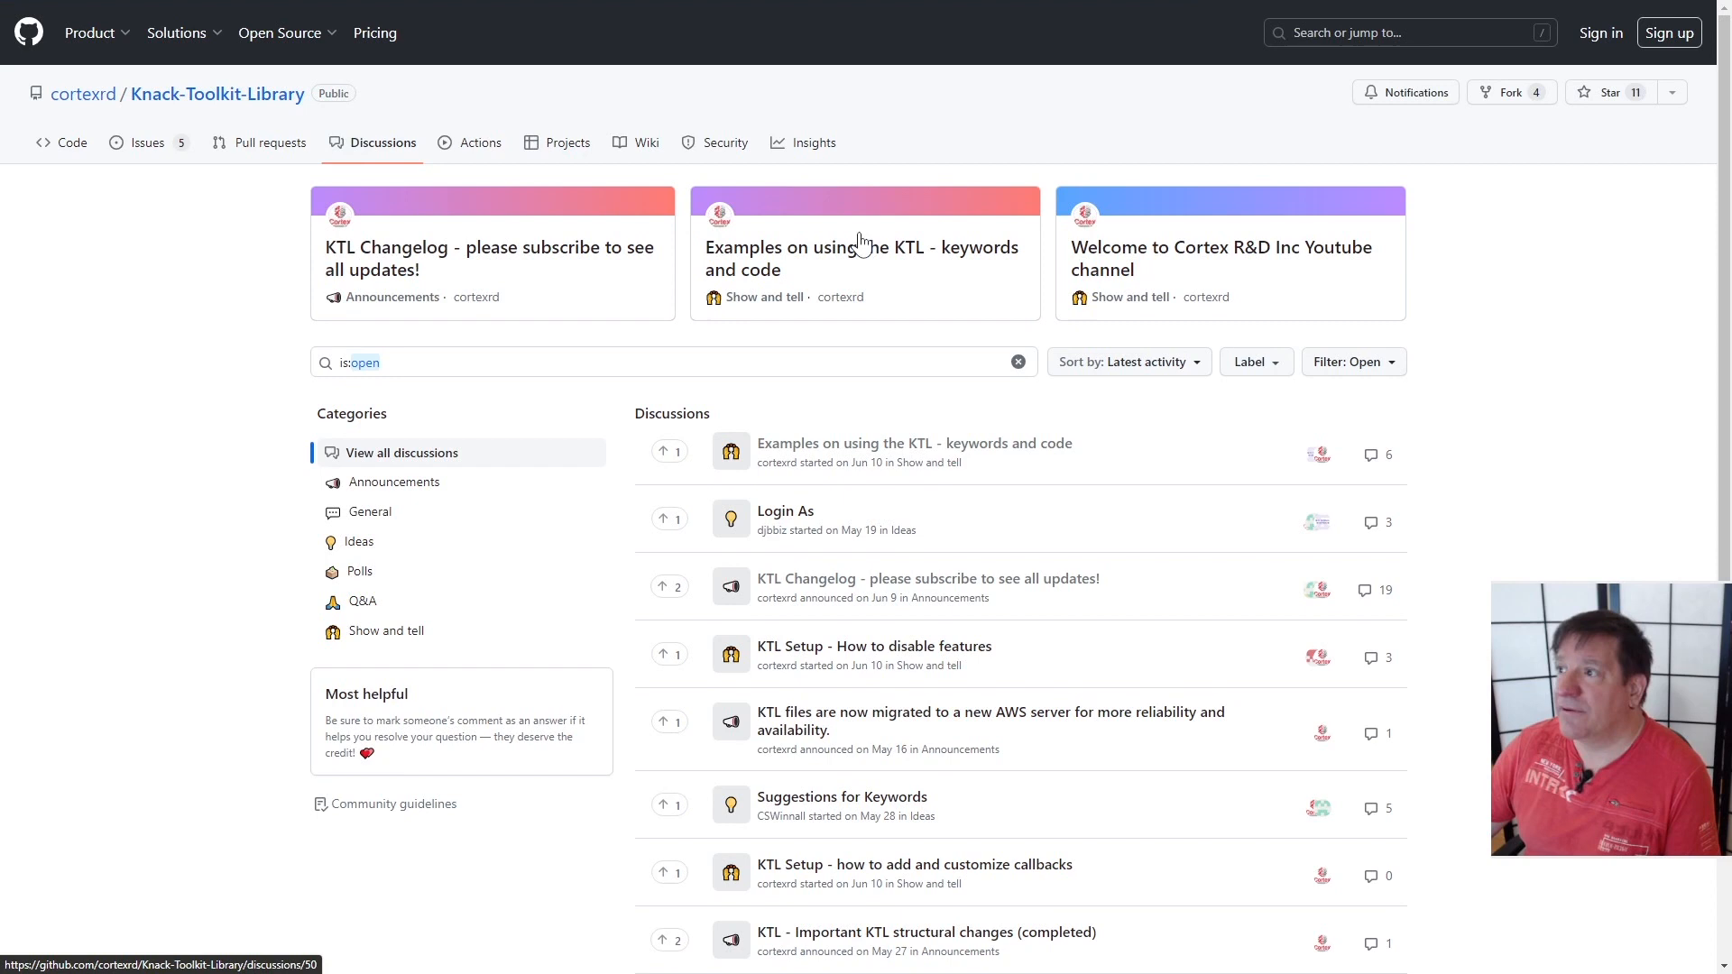